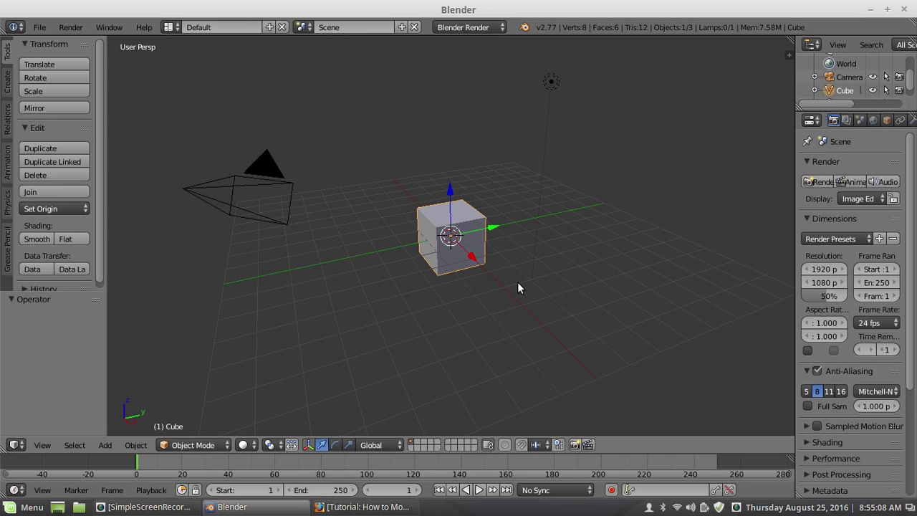
Examine the YouTube page of the globoid worm drive tutorial in Firefox, including its channel and description, and return to Blender.
middle_drag(505, 303, 510, 292)
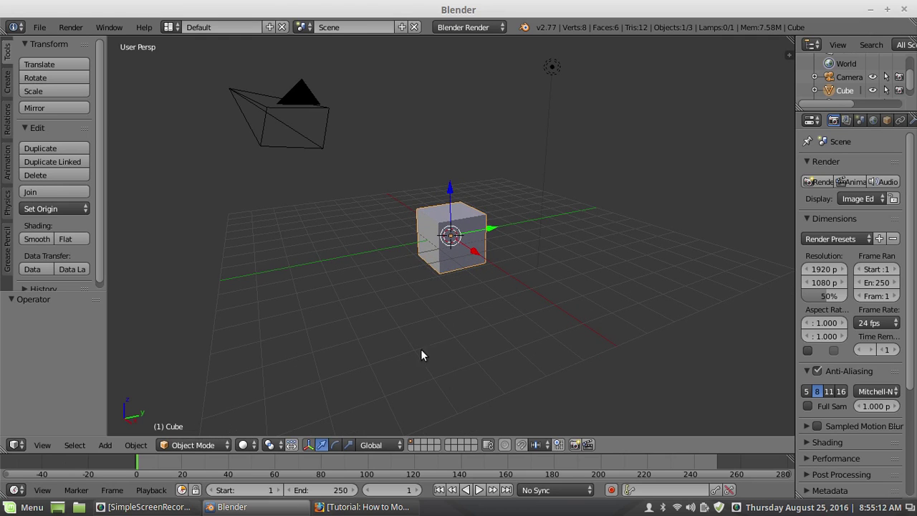
click(369, 506)
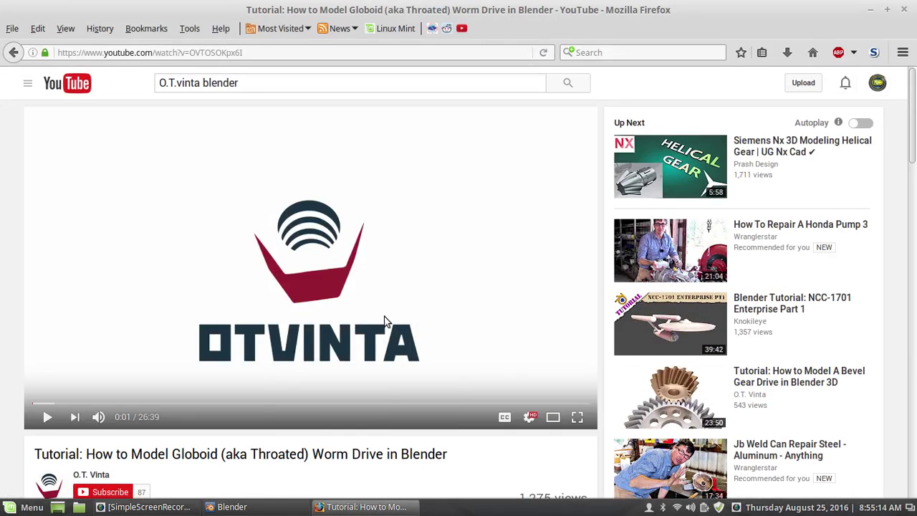
scroll(300, 280, down, 4)
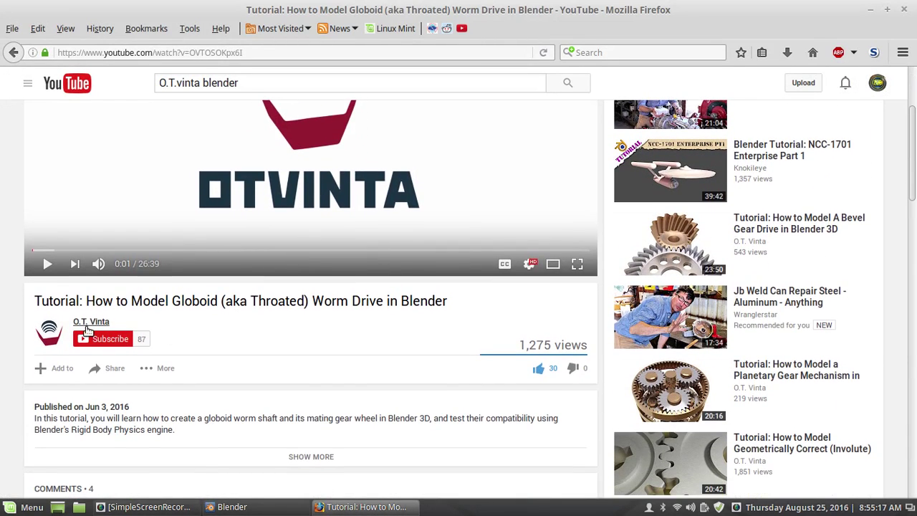
mouse_move(88, 326)
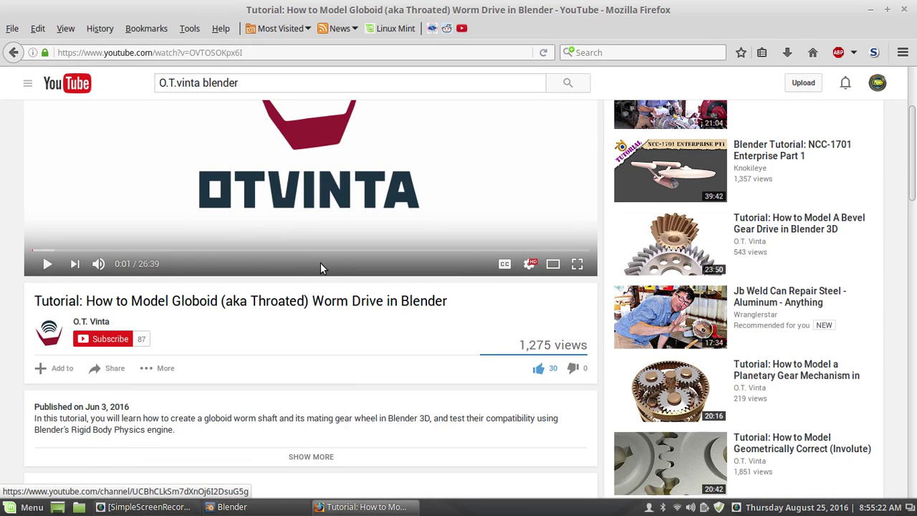
scroll(337, 305, up, 1)
scroll(338, 305, up, 3)
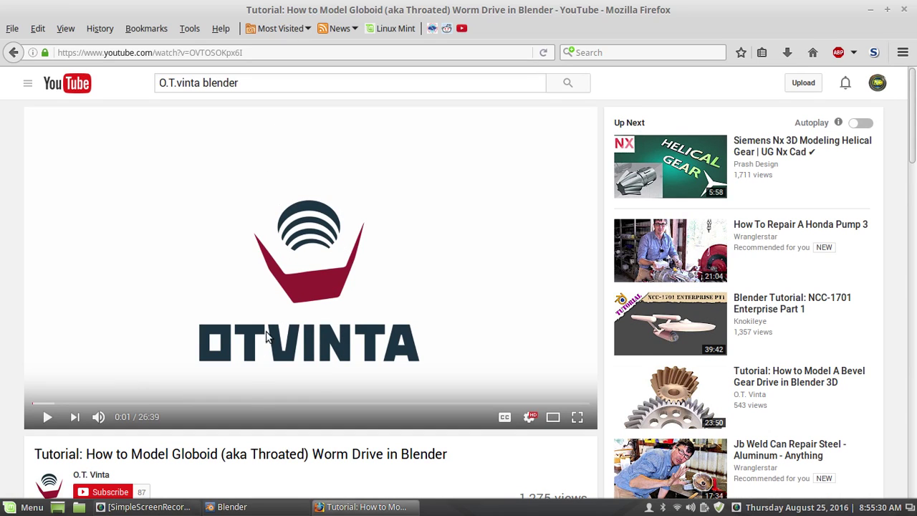
scroll(152, 255, down, 3)
scroll(187, 303, up, 3)
click(240, 507)
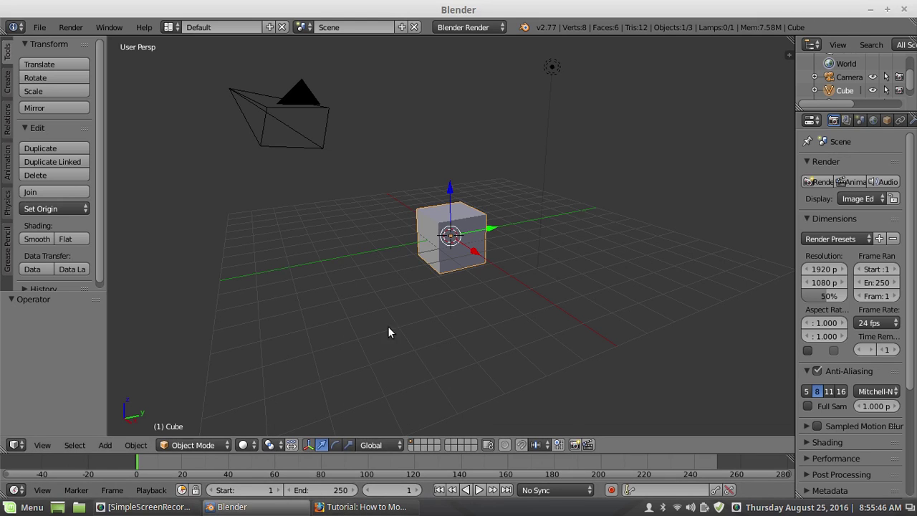
Switch the default cube into Edit Mode.
middle_drag(301, 251, 374, 257)
scroll(374, 258, up, 2)
scroll(374, 257, up, 1)
scroll(374, 256, down, 4)
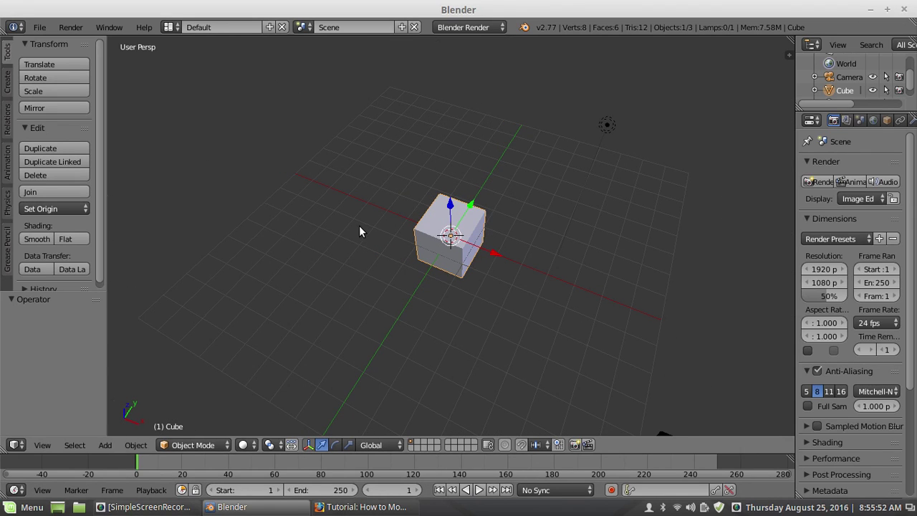
middle_drag(425, 280, 408, 239)
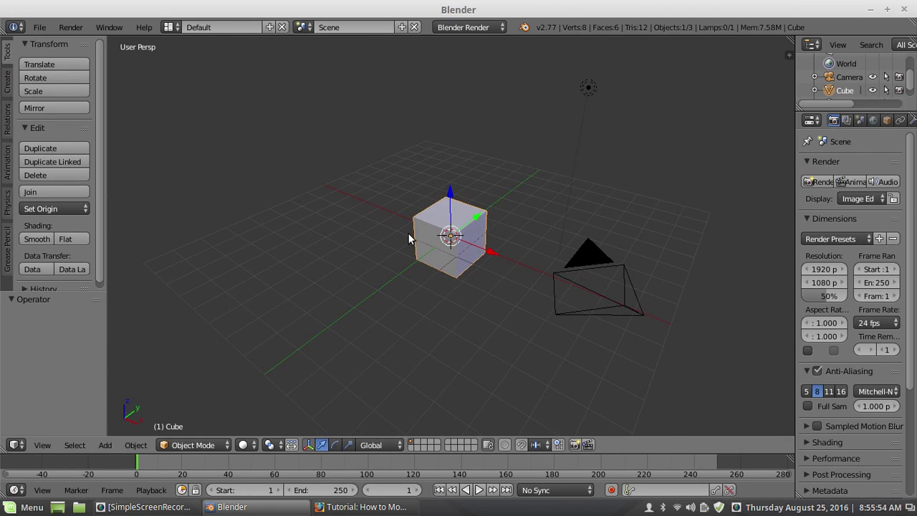
click(192, 444)
click(192, 414)
middle_drag(393, 179, 447, 242)
scroll(394, 270, up, 5)
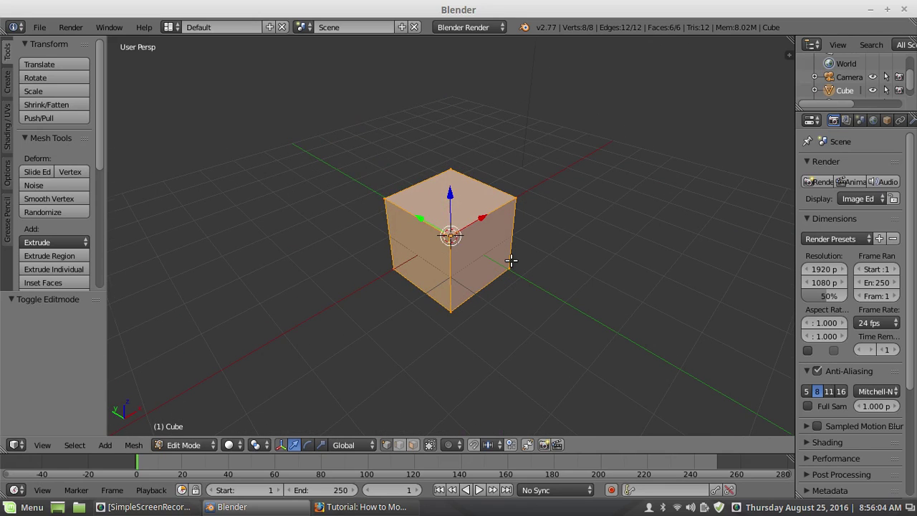
Add one centred loop cut splitting the cube into two halves along X, and clear the selection.
key(KP_7)
middle_drag(535, 258, 509, 217)
scroll(513, 280, up, 1)
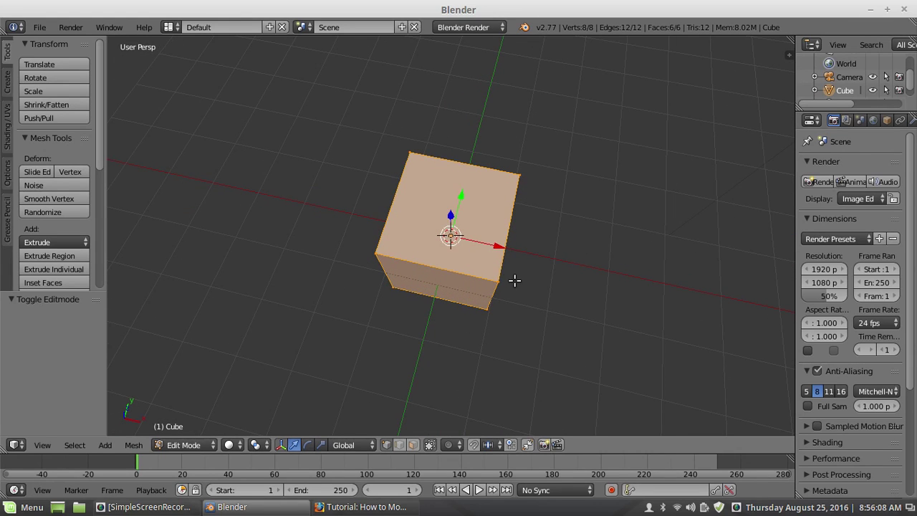
key(ctrl+r)
click(460, 283)
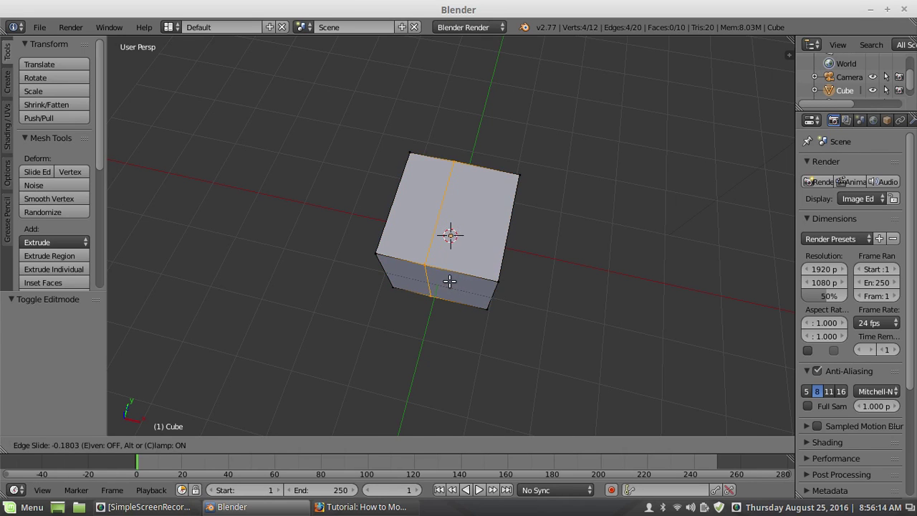
right_click(450, 281)
key(a)
Extrude the −X half of the cube's −Y side about 0.6 units outward and narrow the new end face along X.
middle_drag(320, 279, 434, 263)
scroll(508, 301, up, 1)
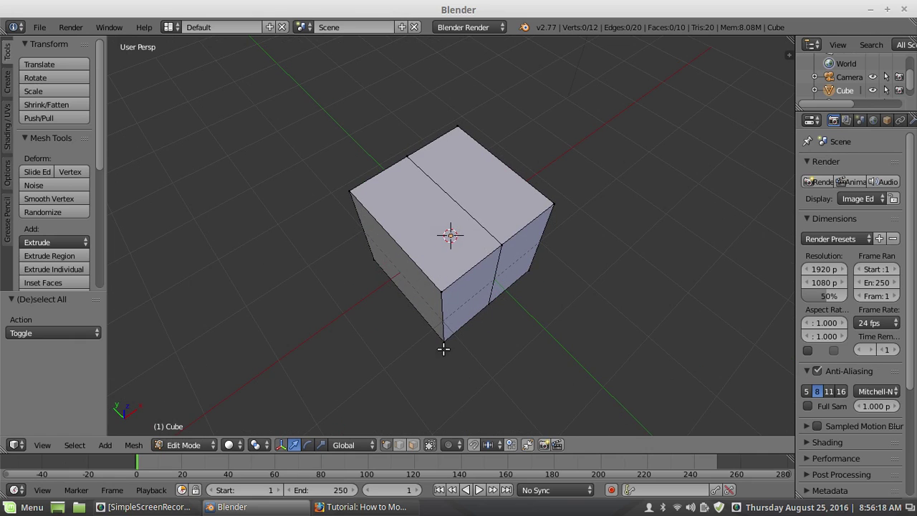
click(413, 444)
right_click(469, 301)
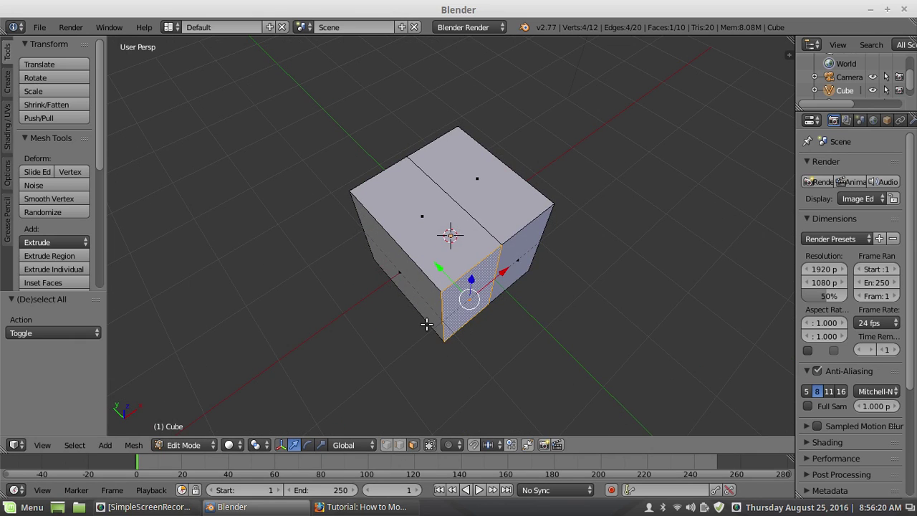
key(e)
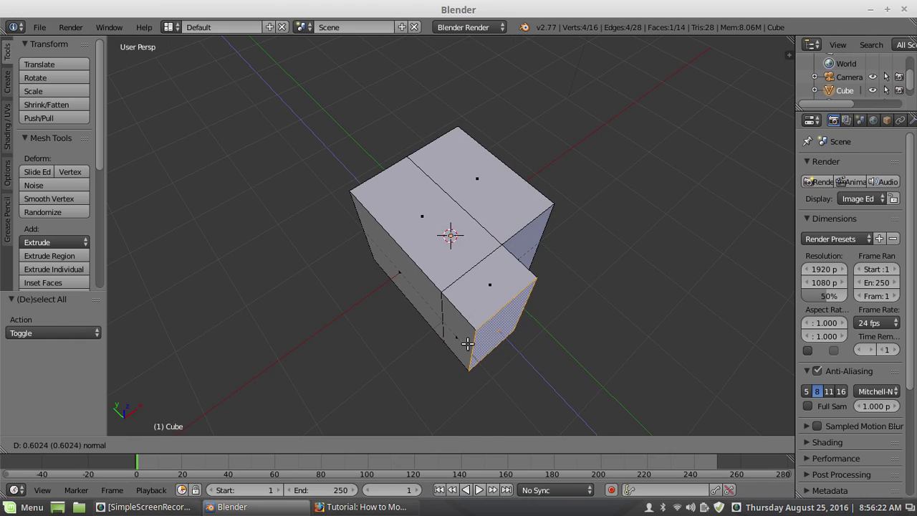
click(467, 344)
key(s)
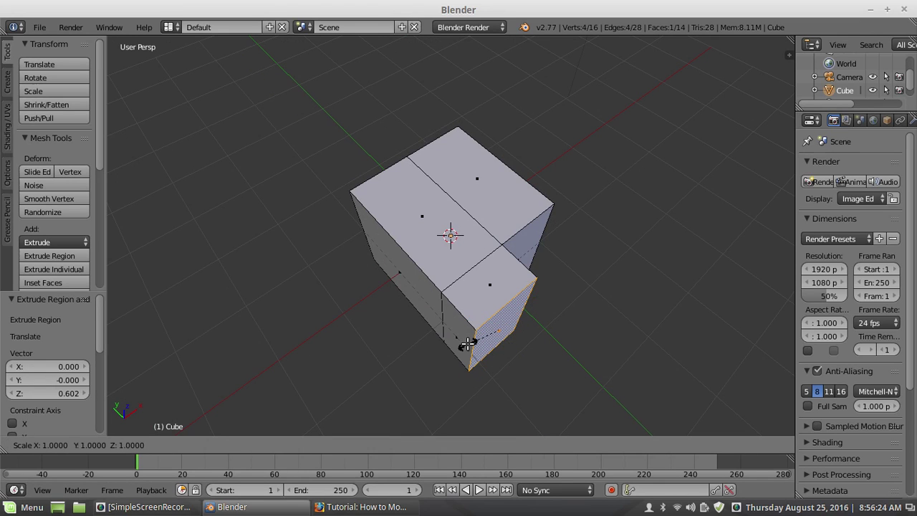
key(x)
click(478, 330)
Extrude the tooth's end face about 0.3 units further and scale it to about 0.51 along X.
key(e)
click(491, 347)
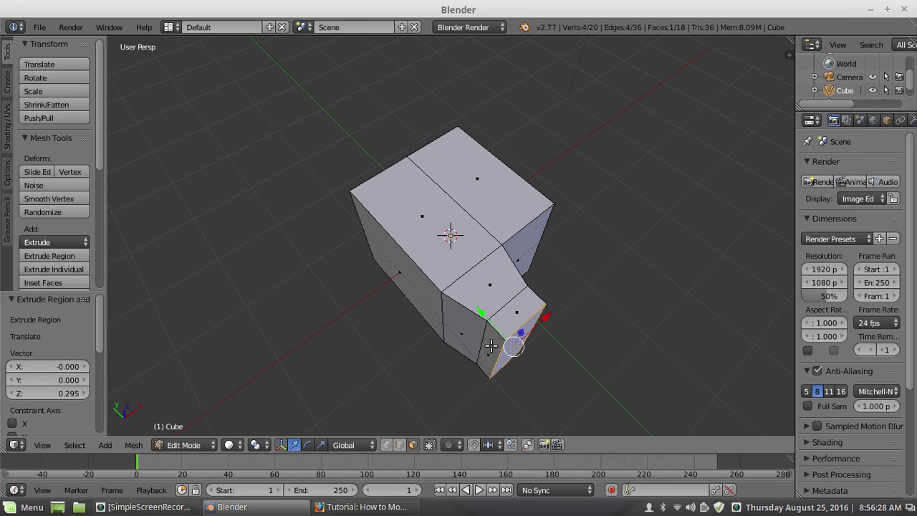
key(x)
key(s)
key(x)
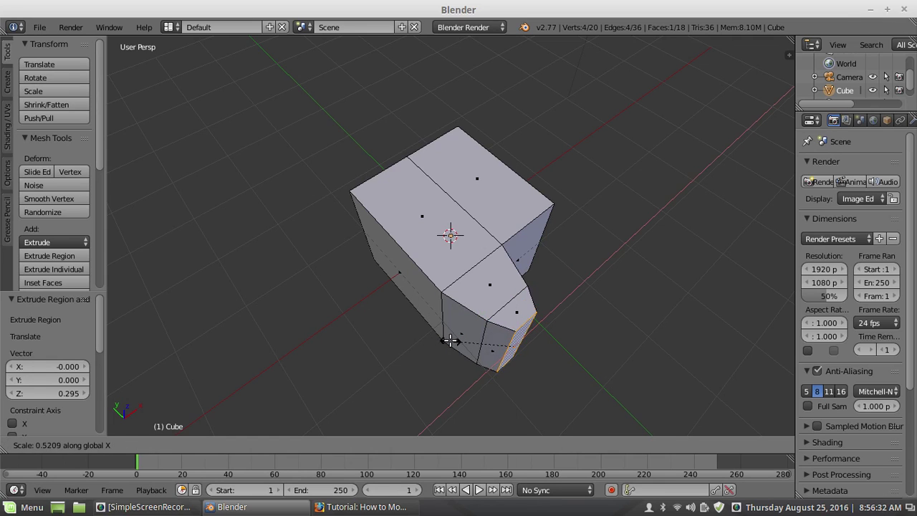
click(452, 338)
Move the tooth's tip face back toward the block by about 0.09 units along Y, and clear the selection.
key(g)
key(y)
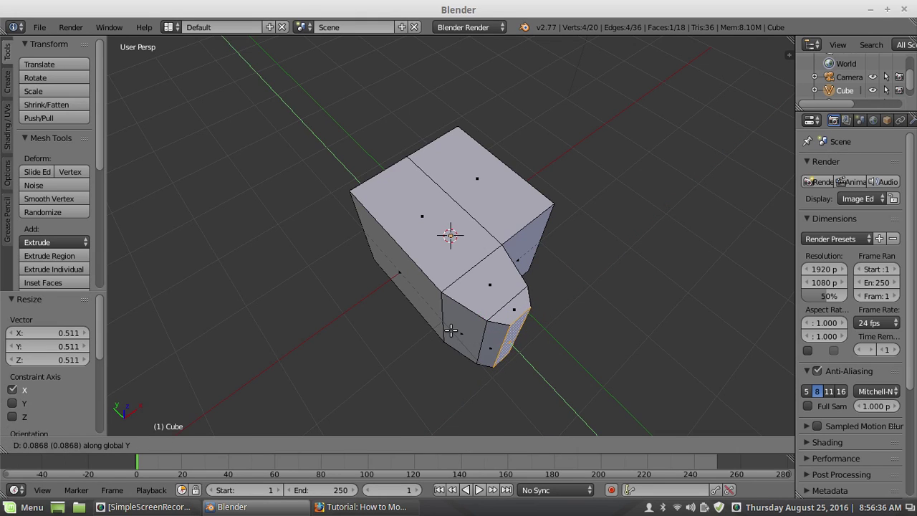
click(449, 329)
key(a)
Add two lengthwise loop cuts through the half of the block that carries the tooth, and clear the selection.
middle_drag(511, 313, 391, 324)
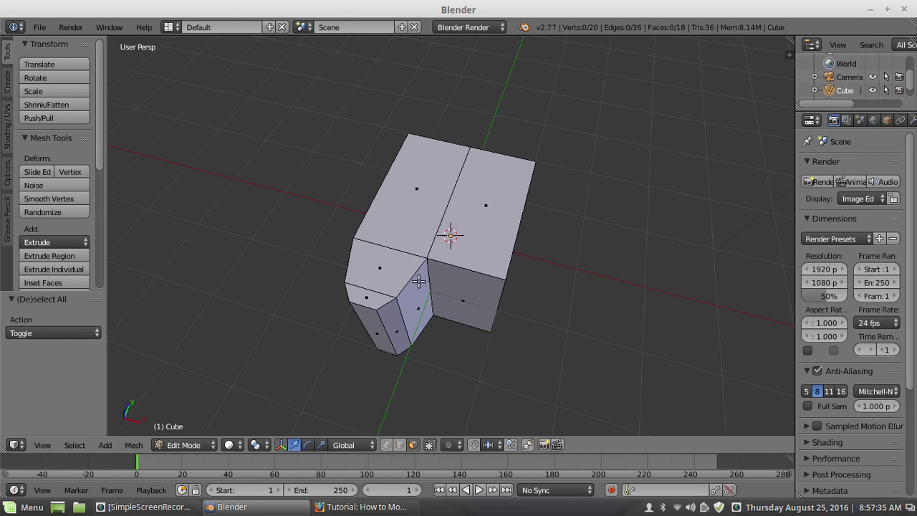
middle_drag(422, 276, 477, 277)
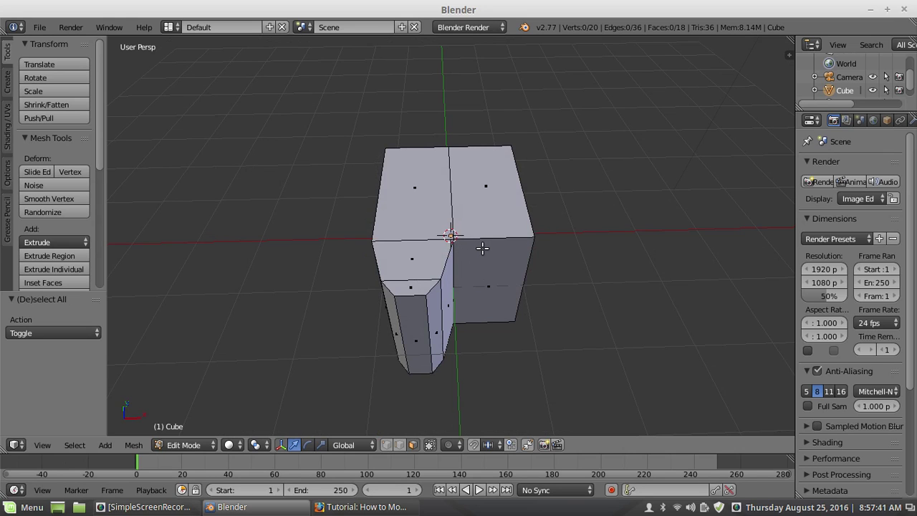
middle_drag(445, 242, 452, 240)
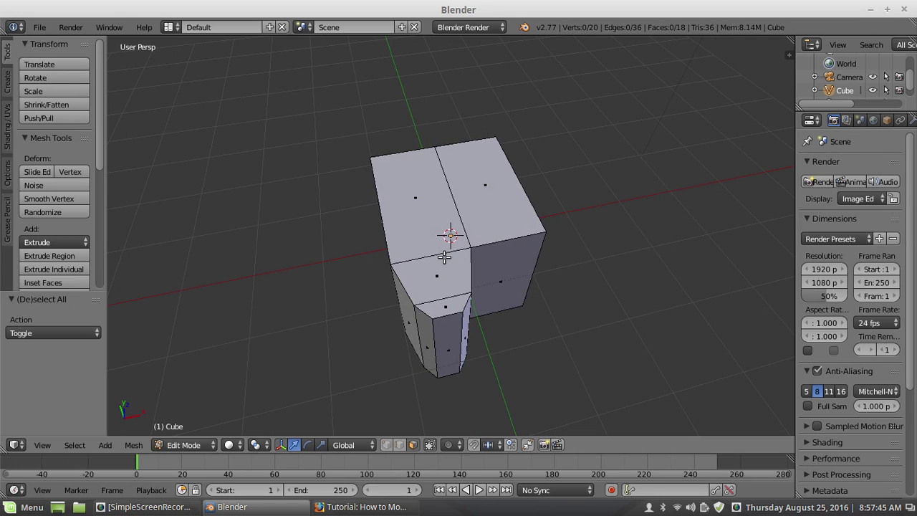
key(ctrl+r)
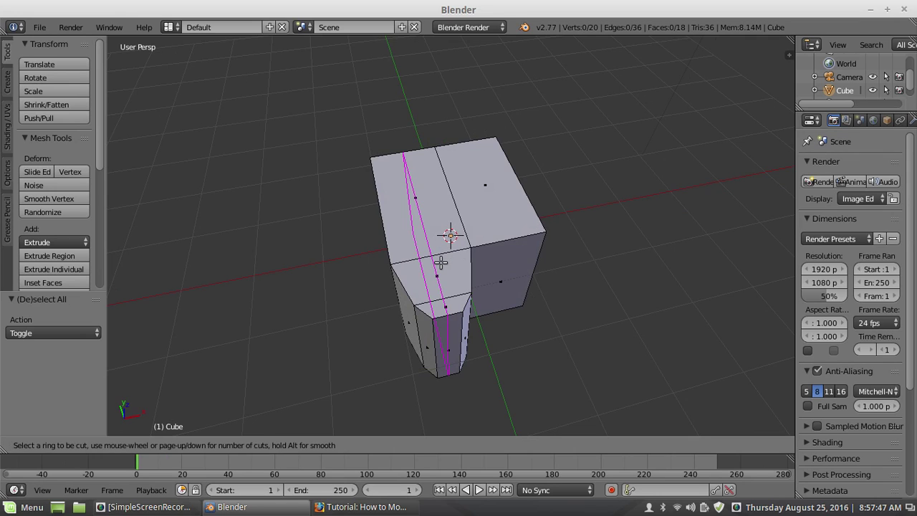
scroll(440, 263, up, 1)
click(439, 258)
click(443, 254)
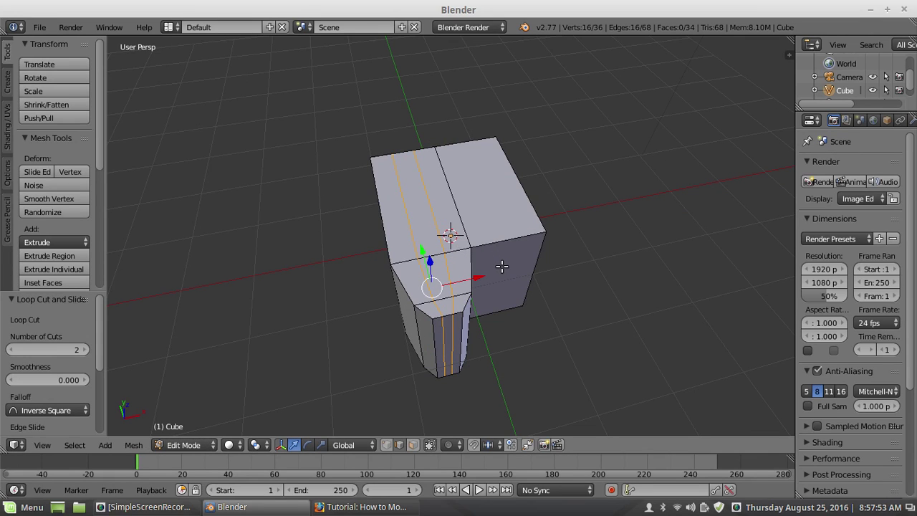
key(a)
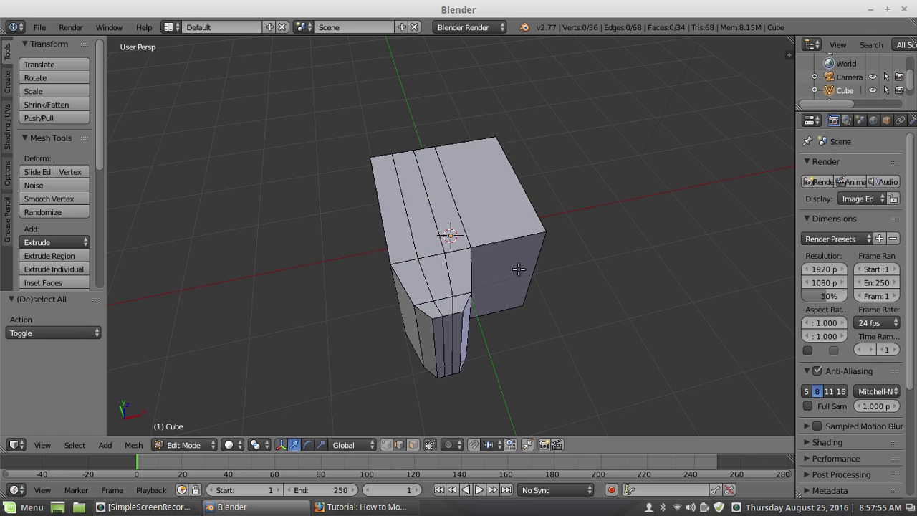
Add two lengthwise loop cuts through the half of the block without the tooth, and clear the selection.
middle_drag(518, 266, 475, 269)
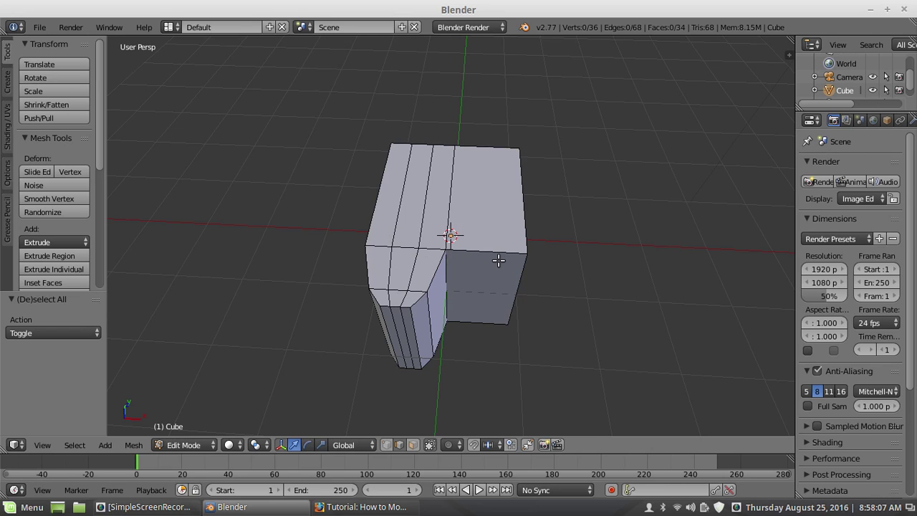
middle_drag(501, 256, 491, 262)
scroll(475, 270, up, 2)
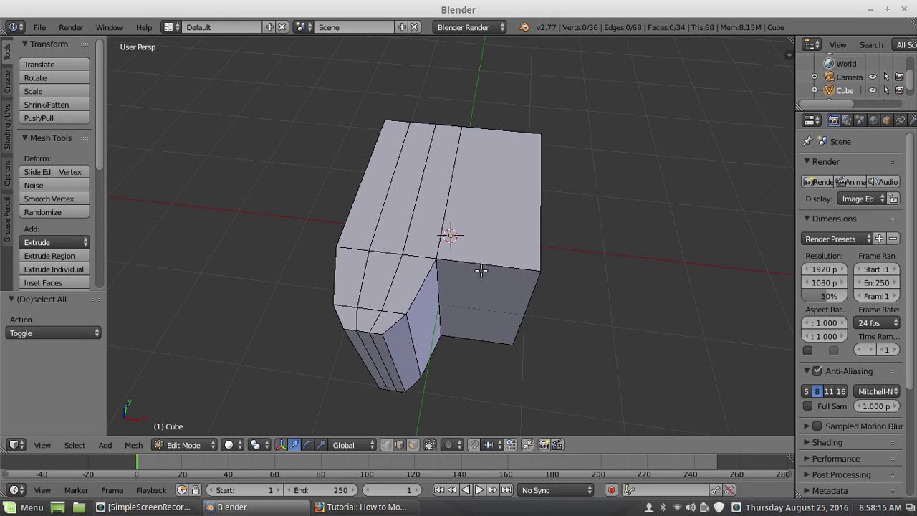
key(ctrl+r)
scroll(528, 269, up, 1)
click(523, 260)
click(504, 261)
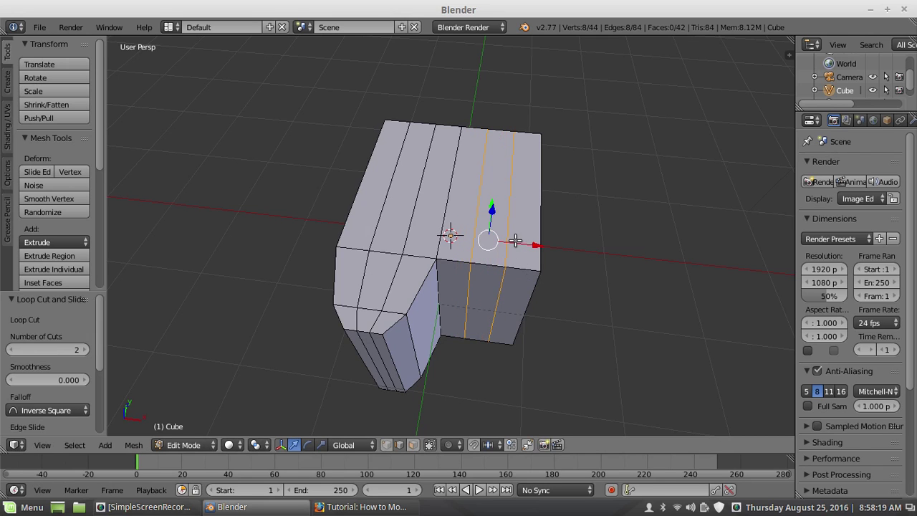
key(a)
Select the six faces on the block's +Y side, move them −1 along Y to thin the base, and clear the selection.
scroll(456, 234, down, 1)
middle_drag(466, 262, 391, 260)
scroll(470, 249, up, 1)
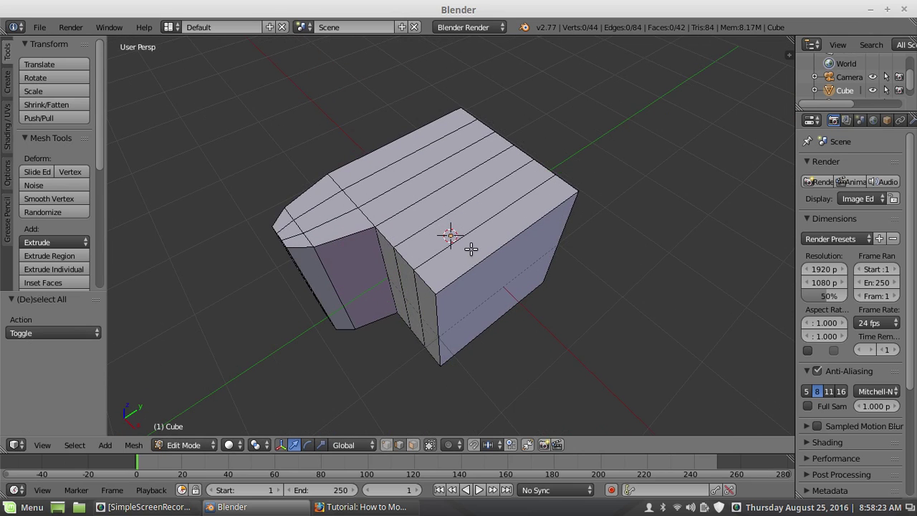
middle_drag(464, 244, 384, 251)
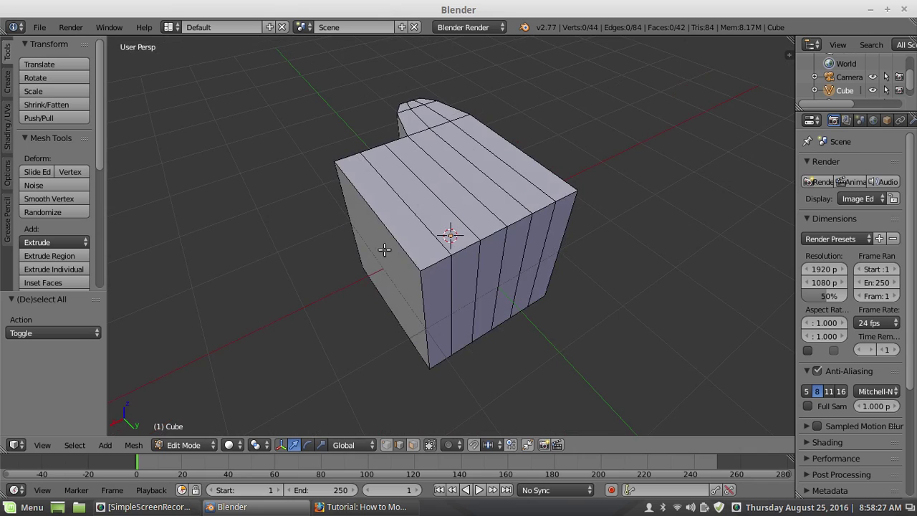
right_click(452, 290)
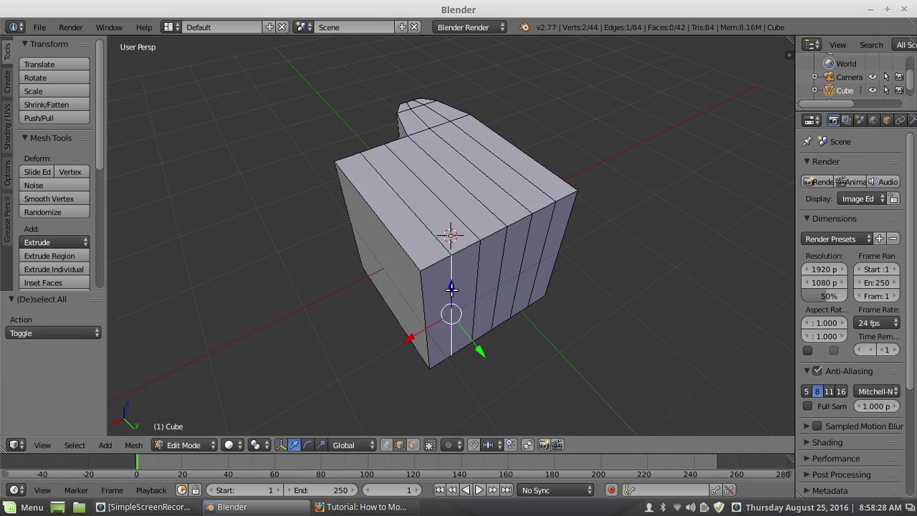
click(413, 445)
right_click(439, 314)
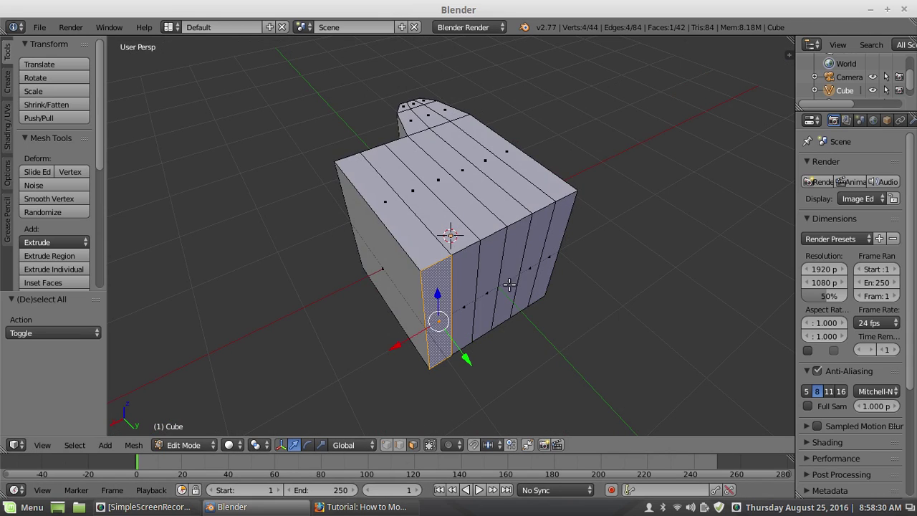
ctrl+right_click(557, 239)
middle_drag(379, 277, 437, 290)
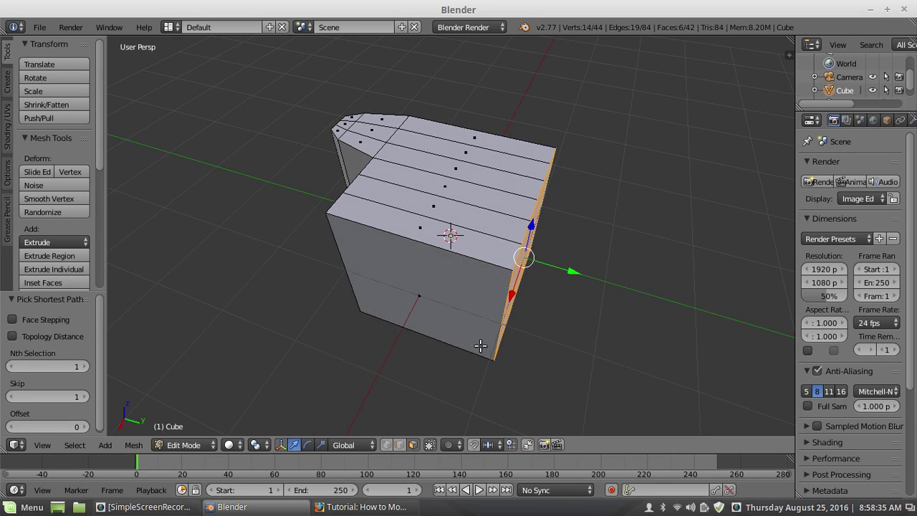
key(g)
key(y)
click(433, 283)
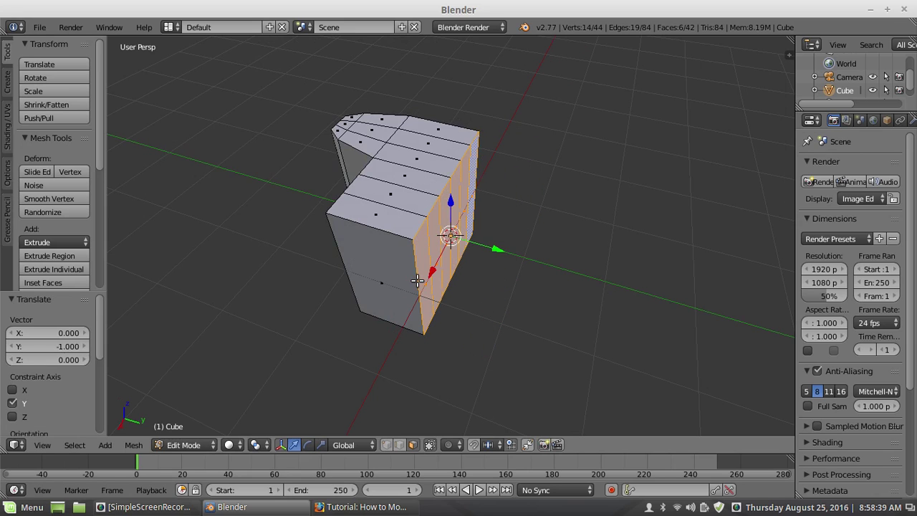
key(a)
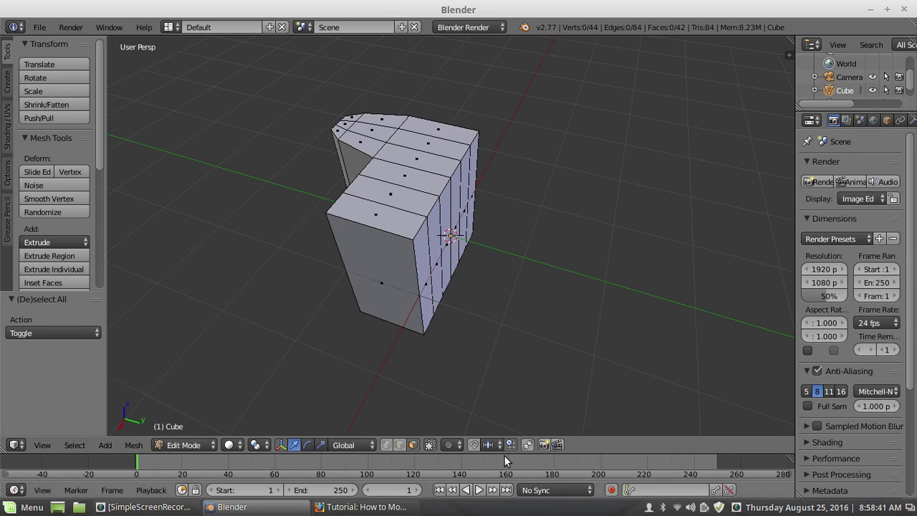
middle_drag(401, 259, 472, 218)
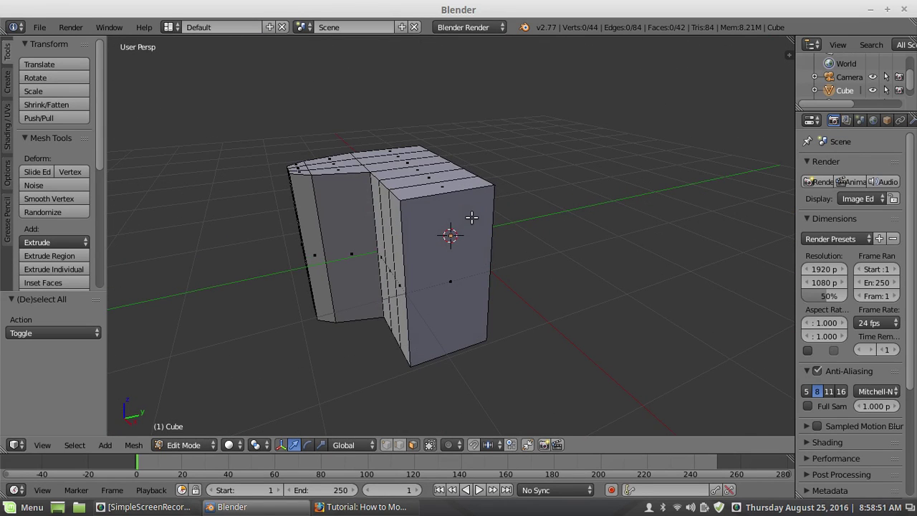
Delete all vertices along the bottom of the toothed block in wireframe display, and return to solid shading.
middle_drag(429, 240, 413, 178)
key(z)
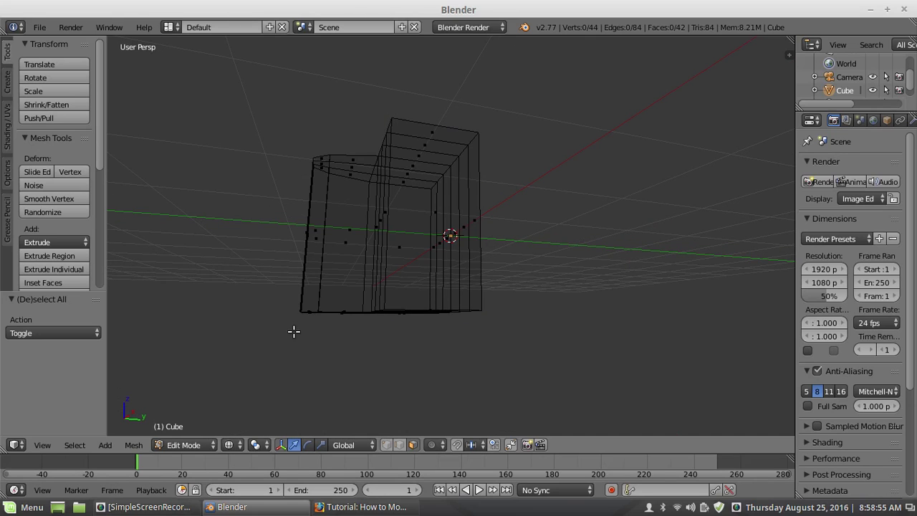
key(b)
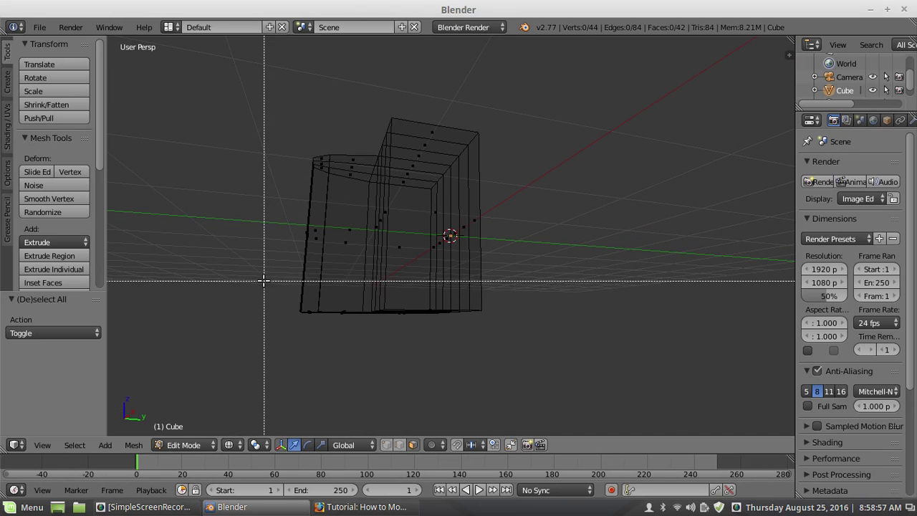
drag(263, 279, 552, 379)
key(x)
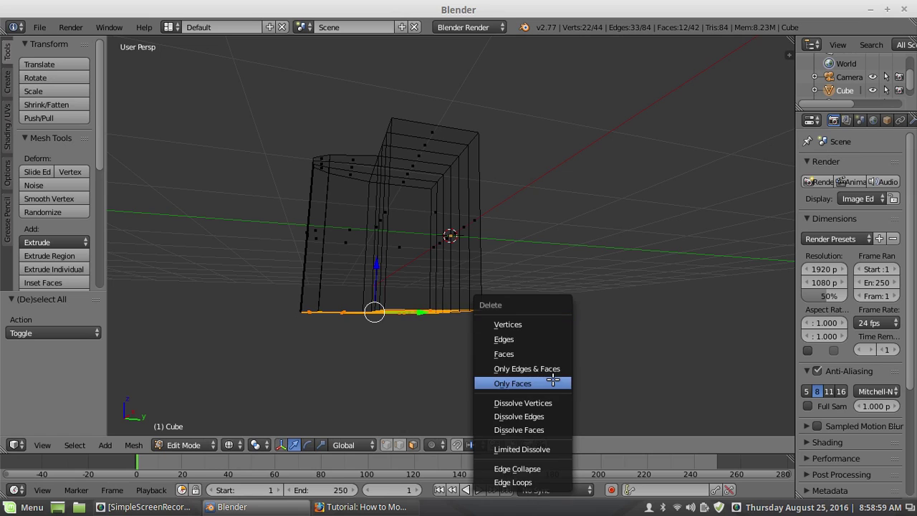
click(512, 323)
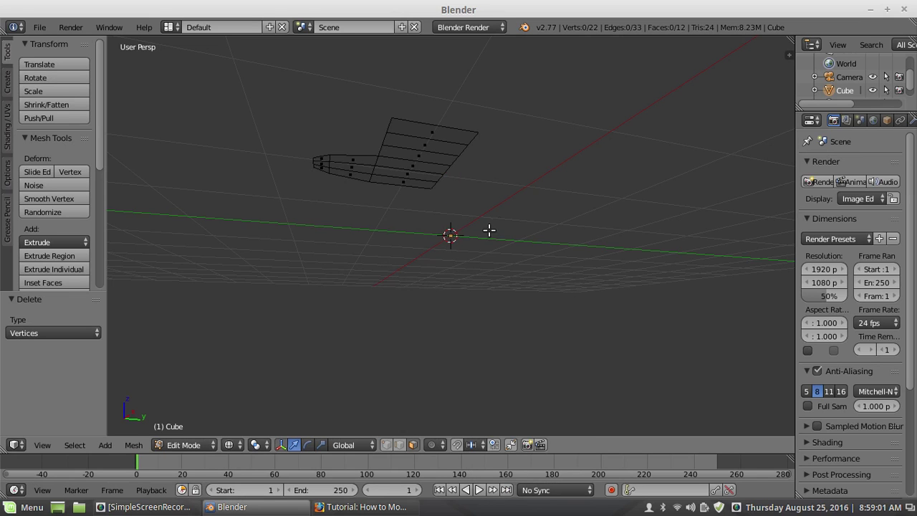
middle_drag(496, 227, 420, 342)
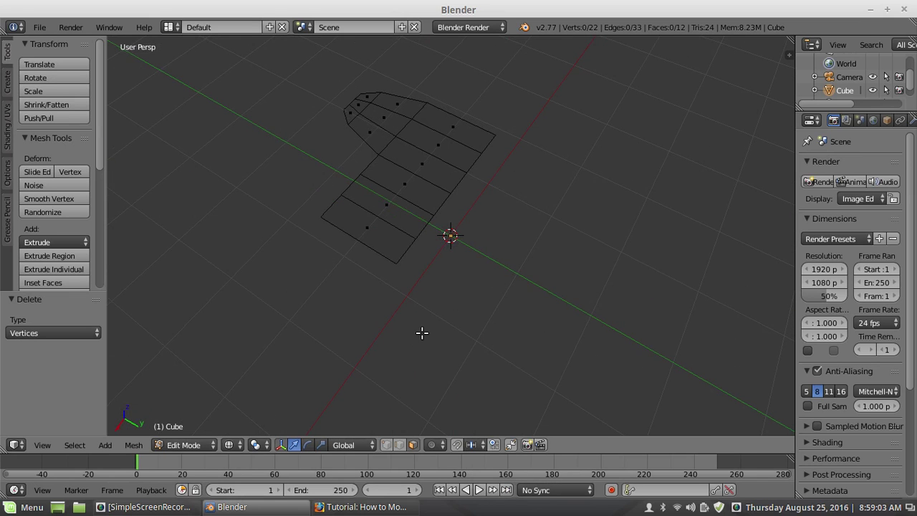
key(z)
middle_drag(429, 272, 423, 239)
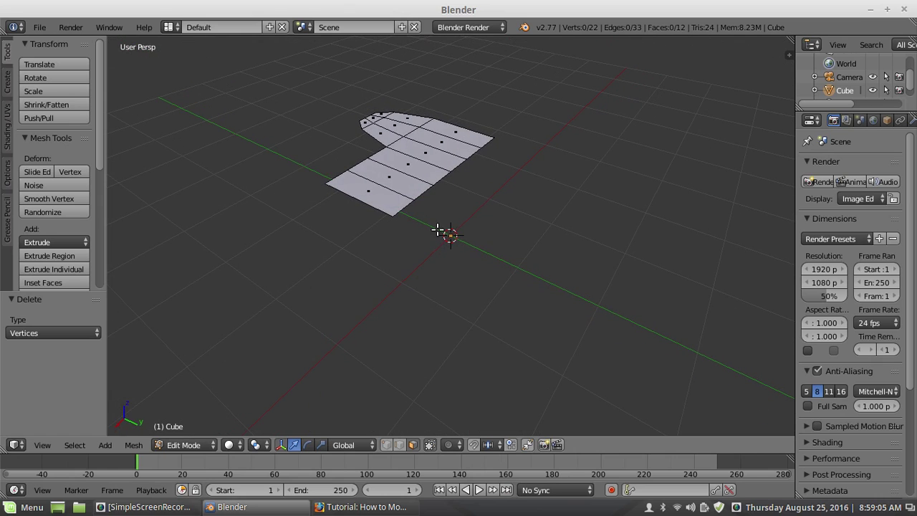
Flatten the whole remaining mesh onto the ground plane by scaling Z to 0 around the 3D cursor, and clear the selection.
key(a)
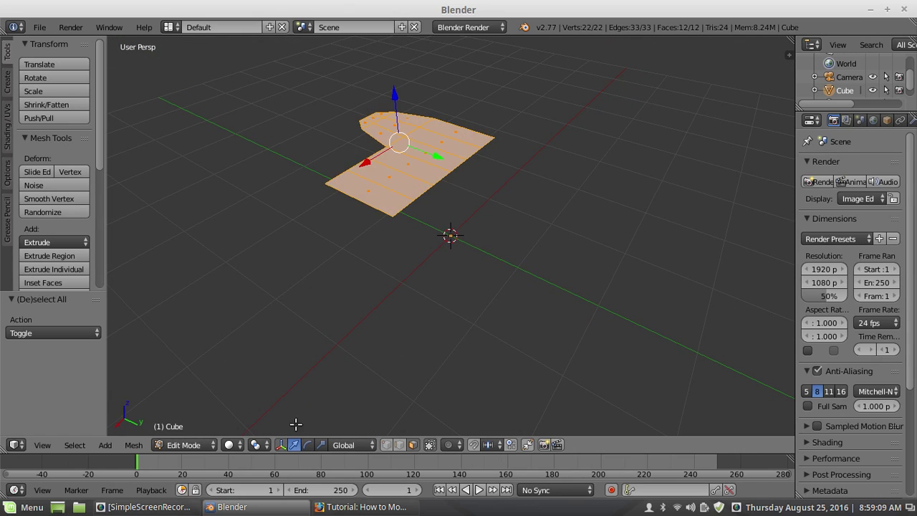
click(256, 445)
click(275, 414)
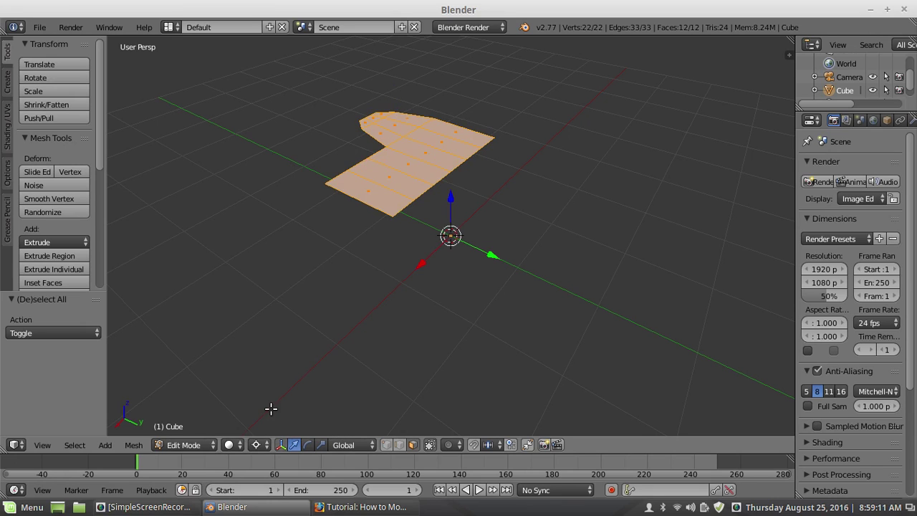
text(sz0)
key(Return)
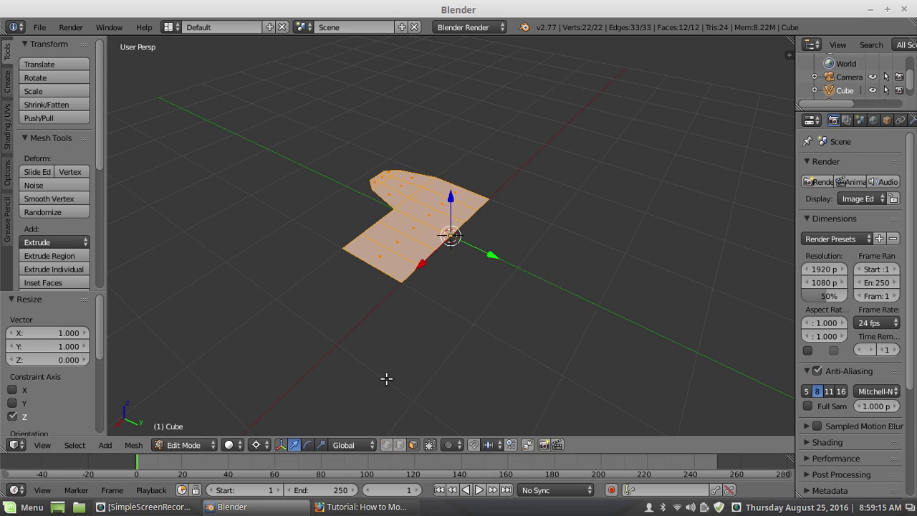
key(a)
Select the three base faces on the +X side, in the half without the tooth.
middle_drag(493, 328, 532, 187)
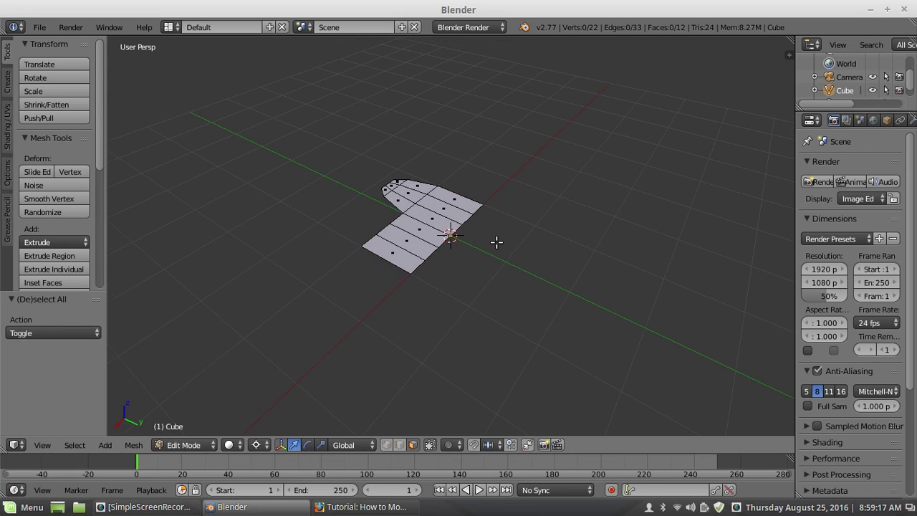
middle_drag(496, 242, 383, 217)
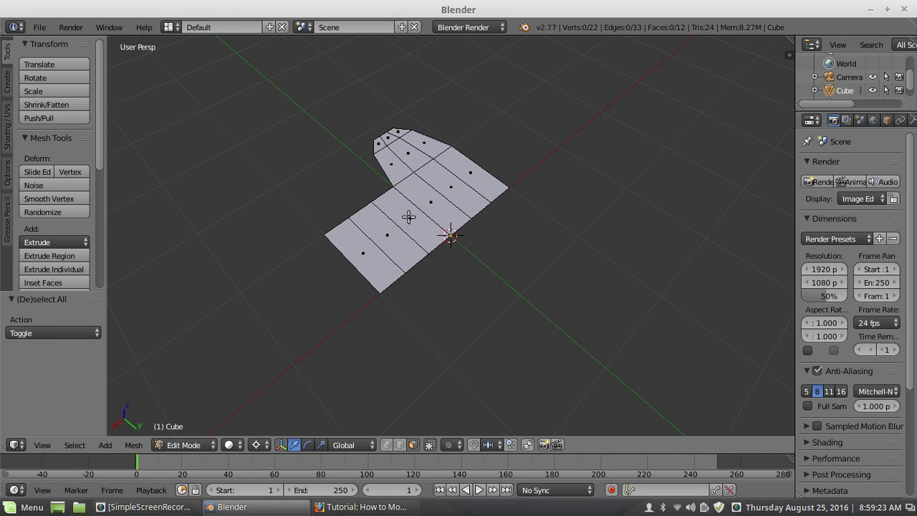
middle_drag(406, 195, 360, 215)
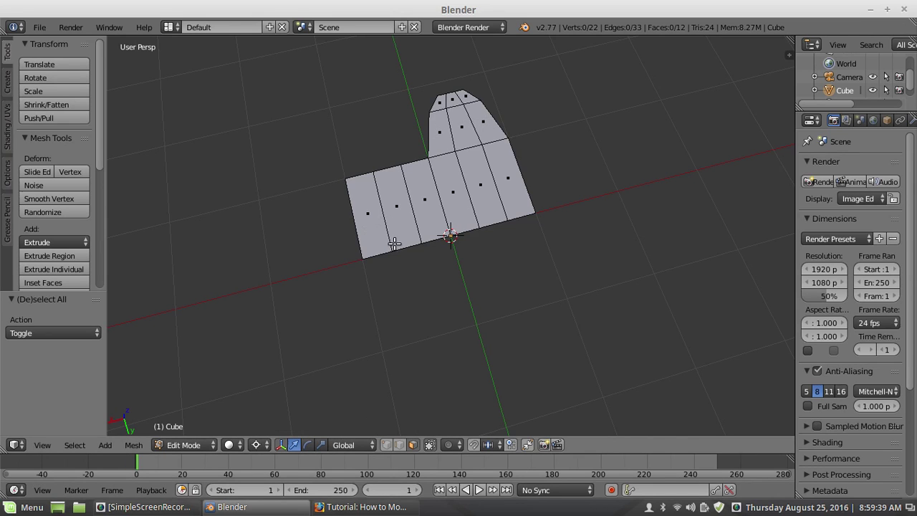
middle_drag(395, 244, 450, 206)
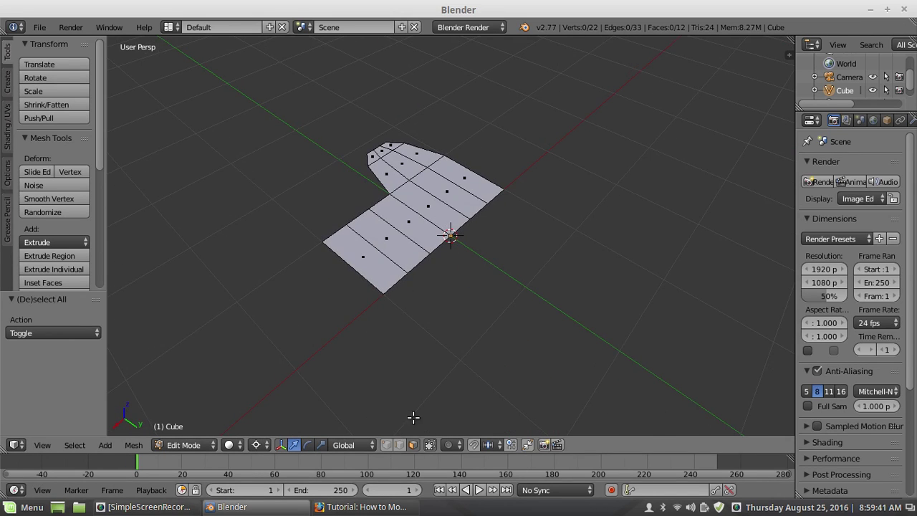
right_click(415, 234)
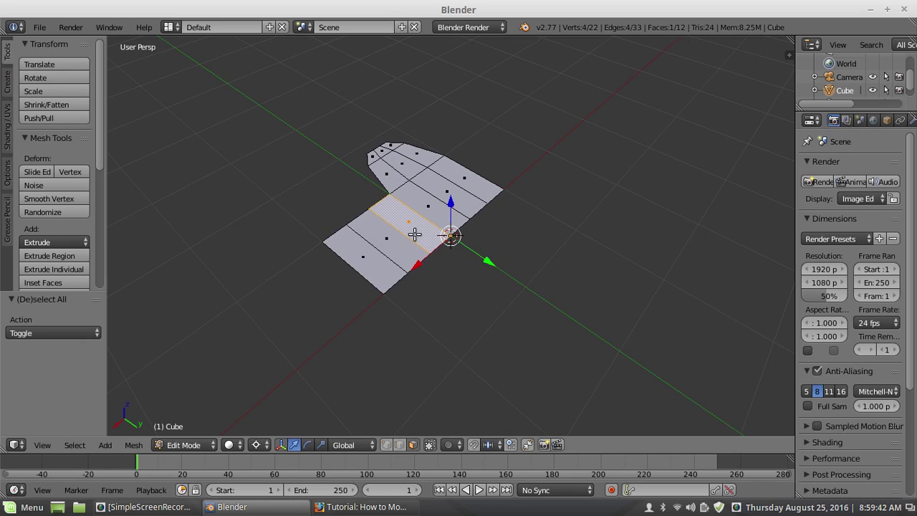
ctrl+right_click(381, 265)
middle_drag(306, 283, 502, 259)
key(s)
key(y)
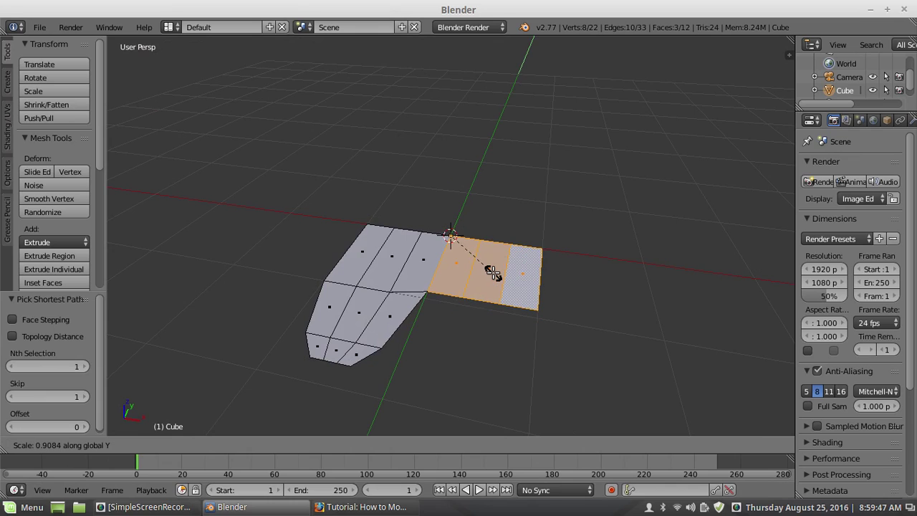
click(493, 273)
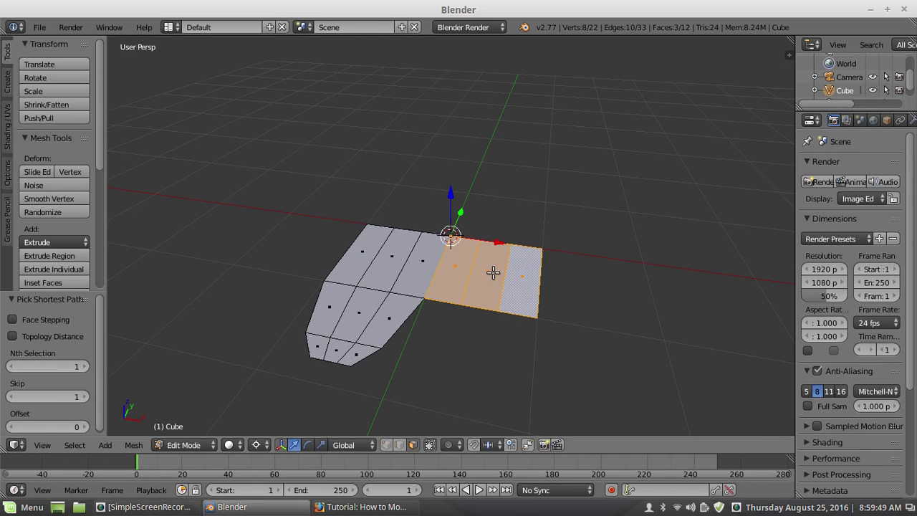
Scale the three selected base faces to about 0.7 along X, and clear the selection.
key(s)
key(x)
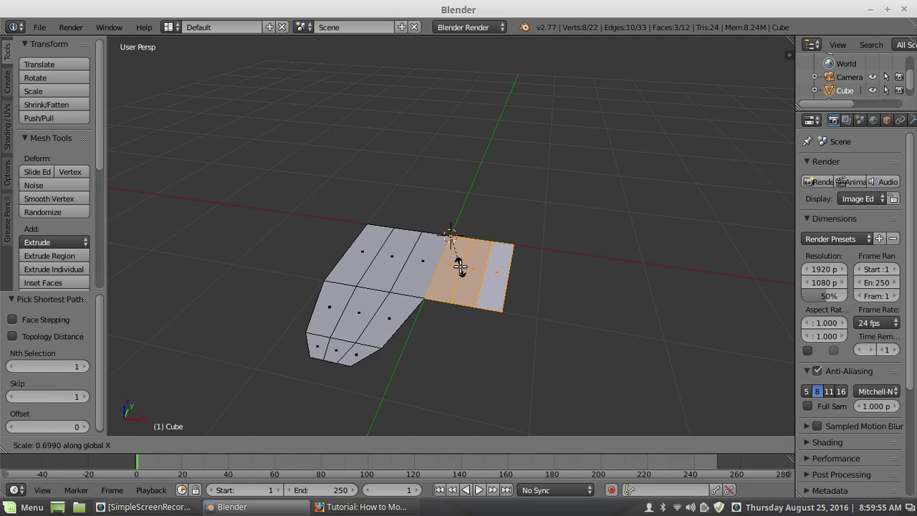
click(464, 271)
key(a)
scroll(474, 249, down, 2)
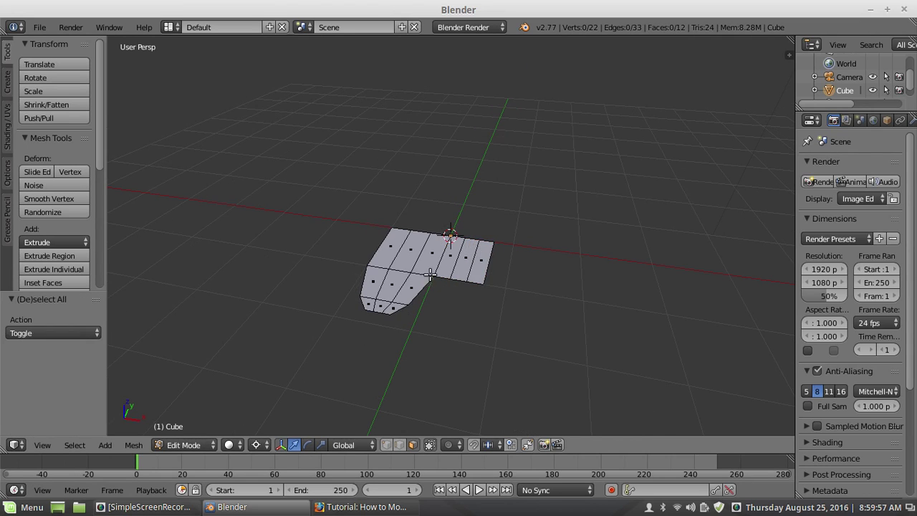
Switch to Object Mode and add a Bezier circle at the origin.
middle_drag(436, 306, 557, 306)
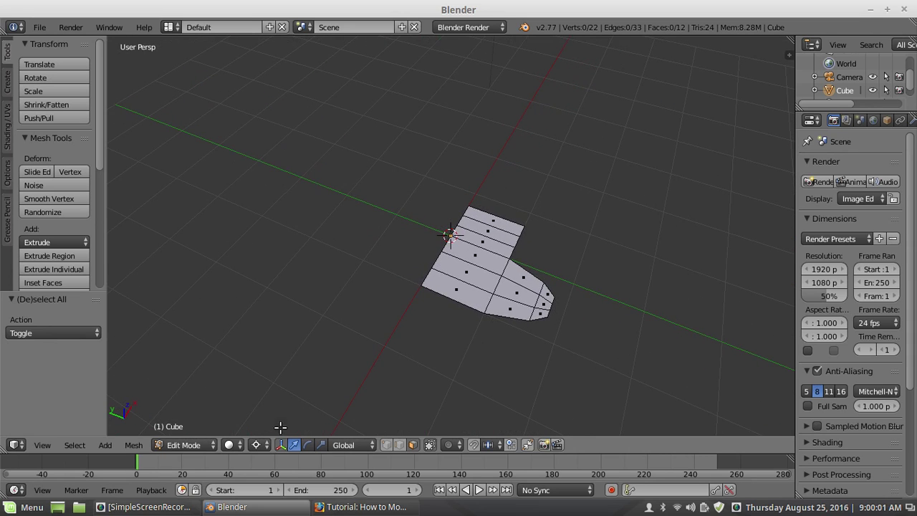
click(206, 445)
click(199, 429)
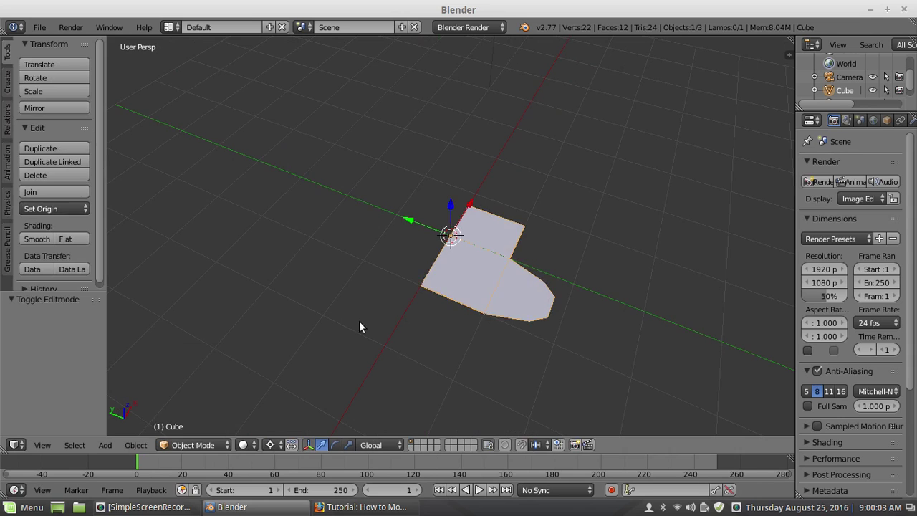
middle_drag(420, 299, 410, 259)
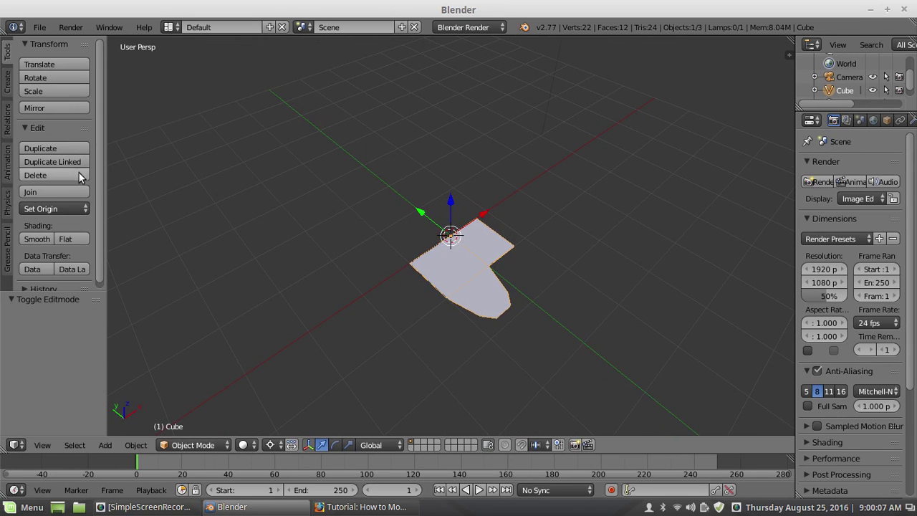
click(8, 81)
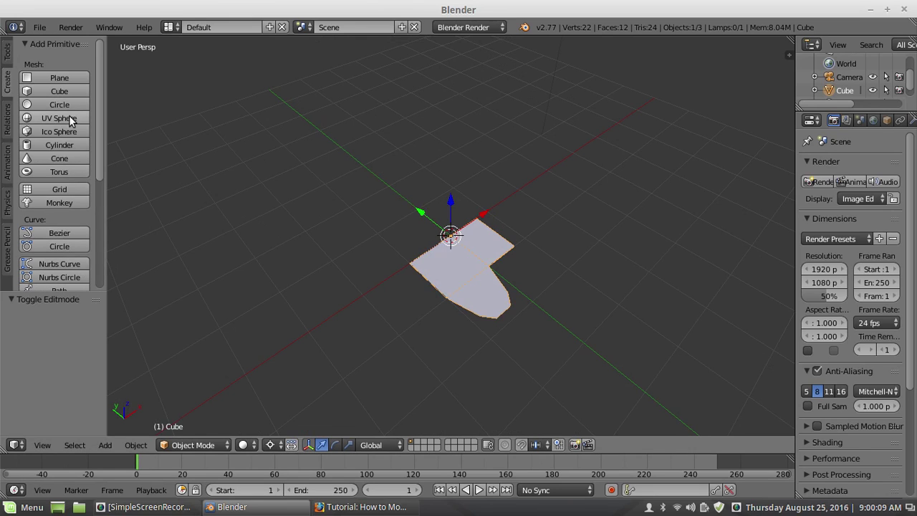
click(59, 247)
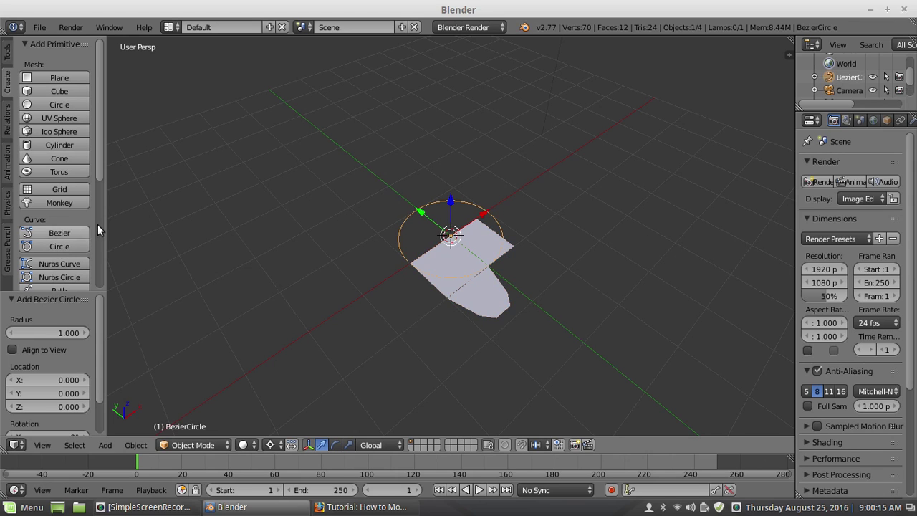
Scale the Bezier circle up uniformly to about 3.4 so it surrounds the flat tooth segment.
key(s)
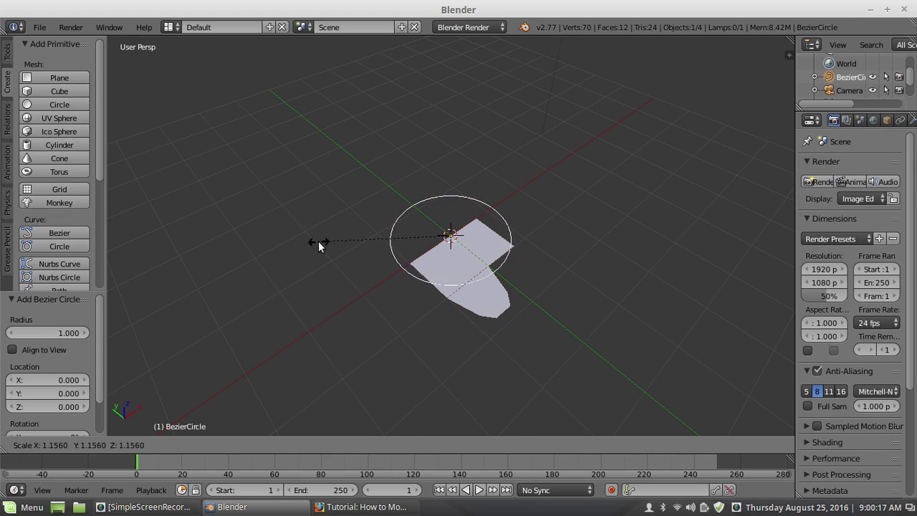
click(777, 394)
scroll(785, 222, down, 2)
scroll(476, 269, down, 2)
middle_drag(475, 270, 445, 277)
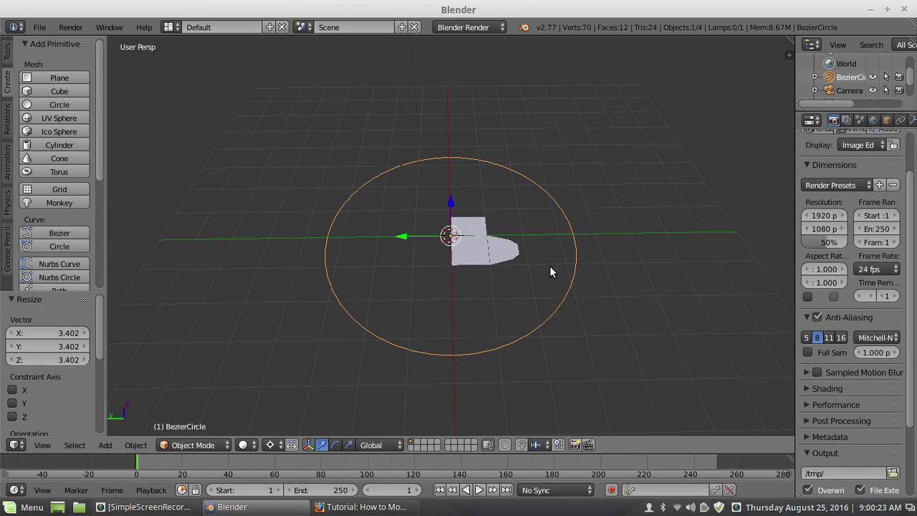
middle_drag(542, 272, 472, 269)
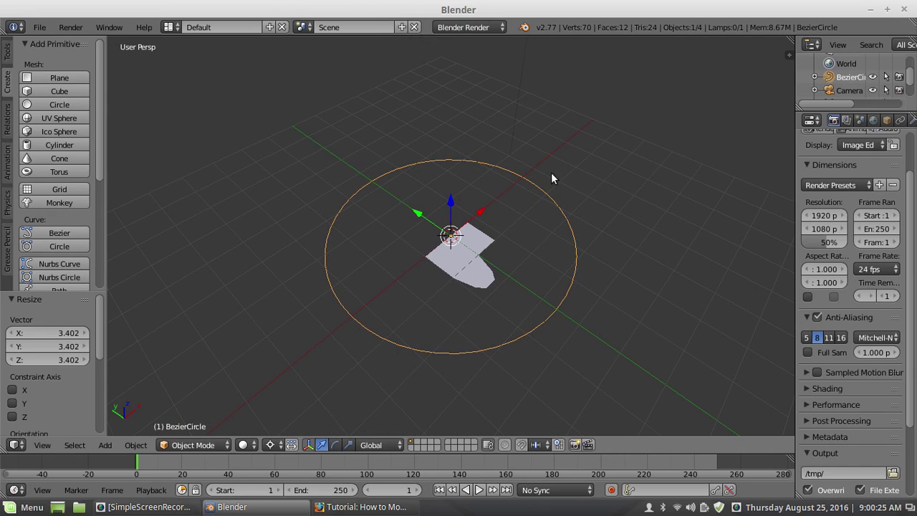
Select the flat tooth segment, widen the properties area, and add an Array modifier to the segment.
scroll(540, 233, up, 1)
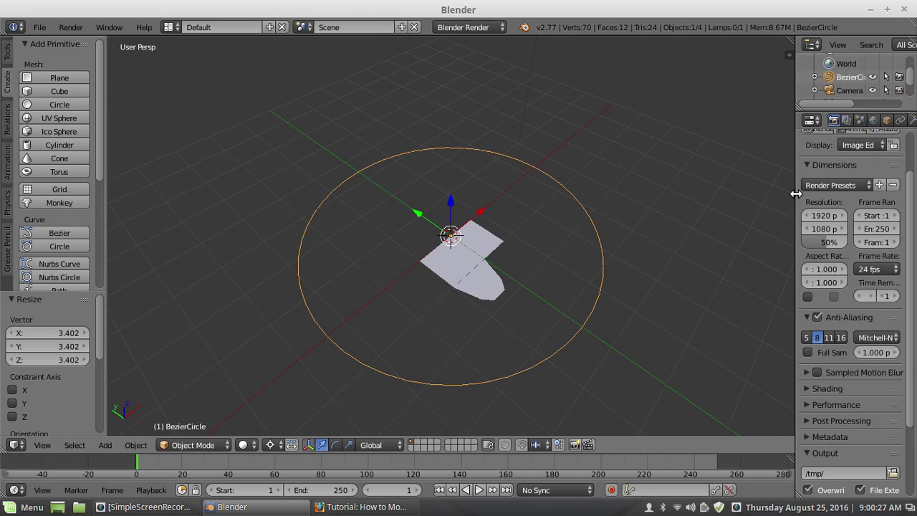
scroll(859, 258, up, 2)
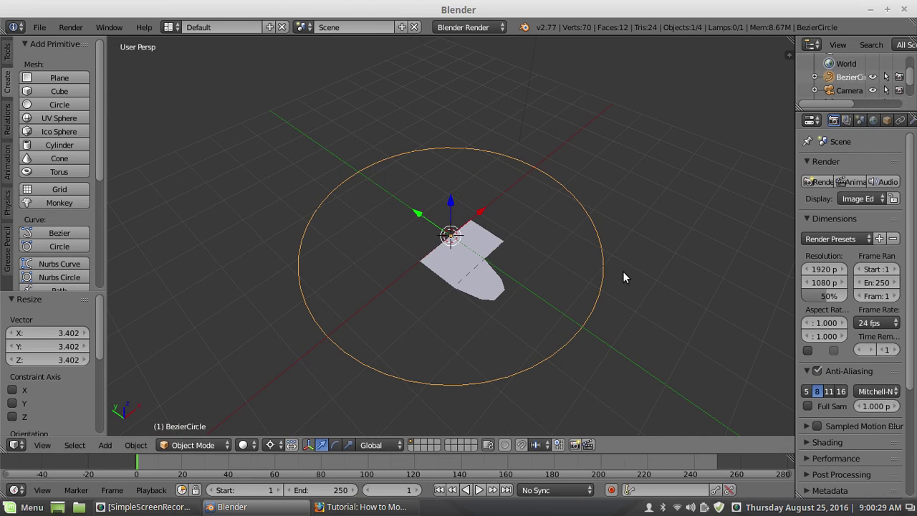
right_click(494, 282)
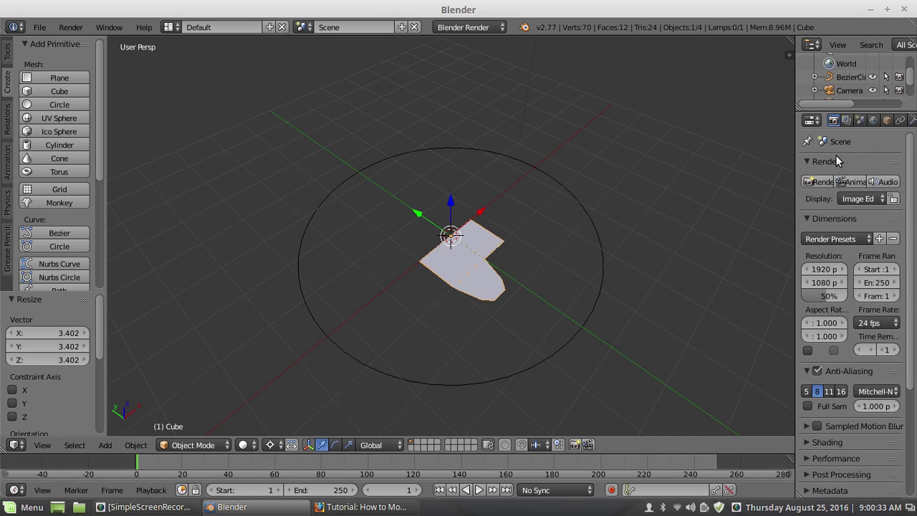
drag(794, 195, 758, 195)
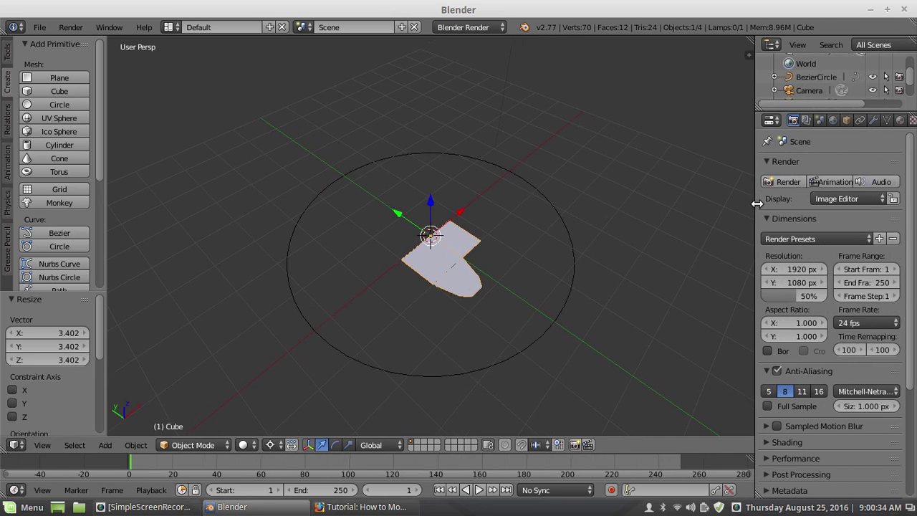
click(859, 121)
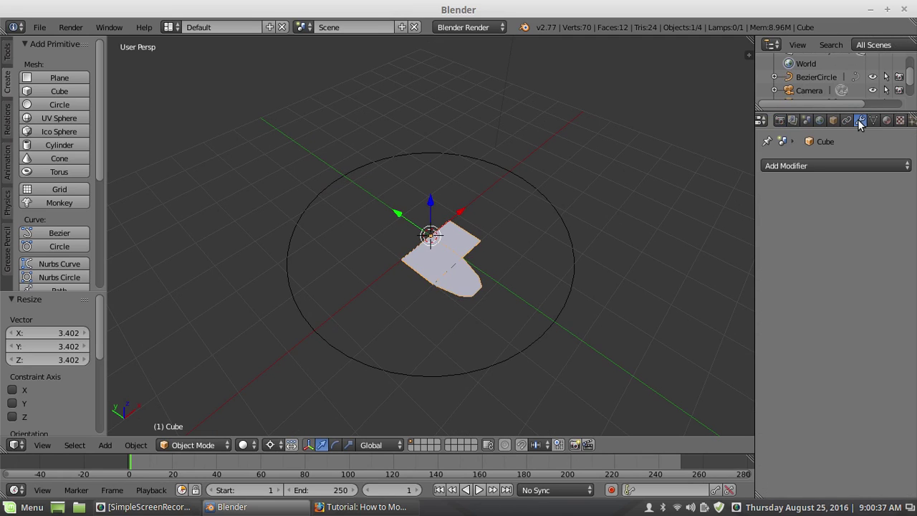
click(814, 170)
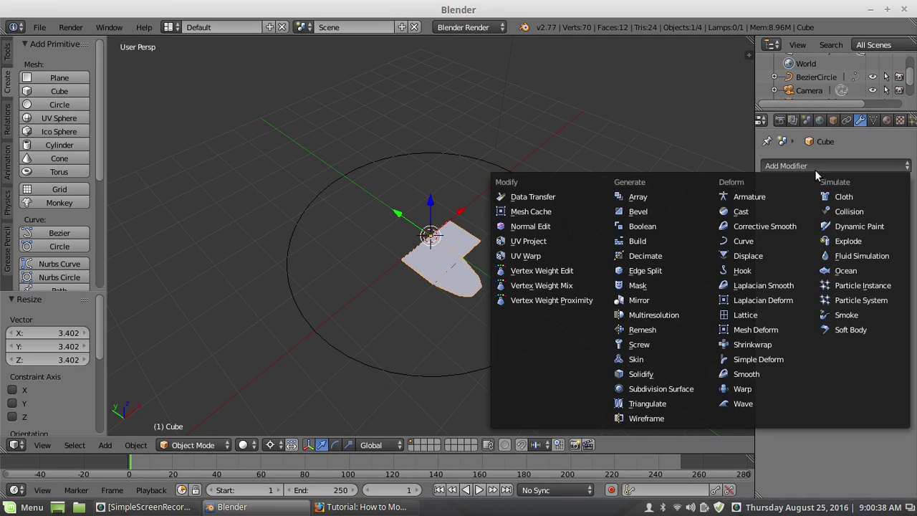
click(647, 195)
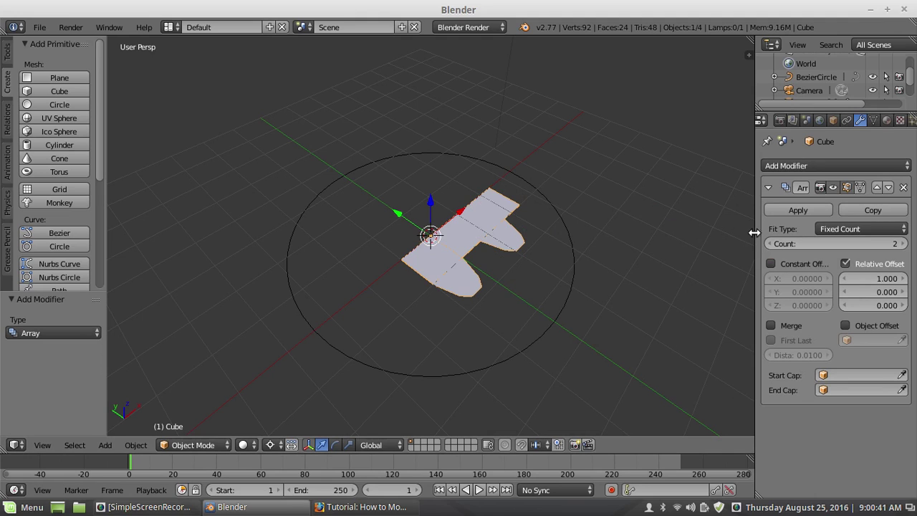
Set the Array modifier's count to 4.
click(902, 244)
click(902, 244)
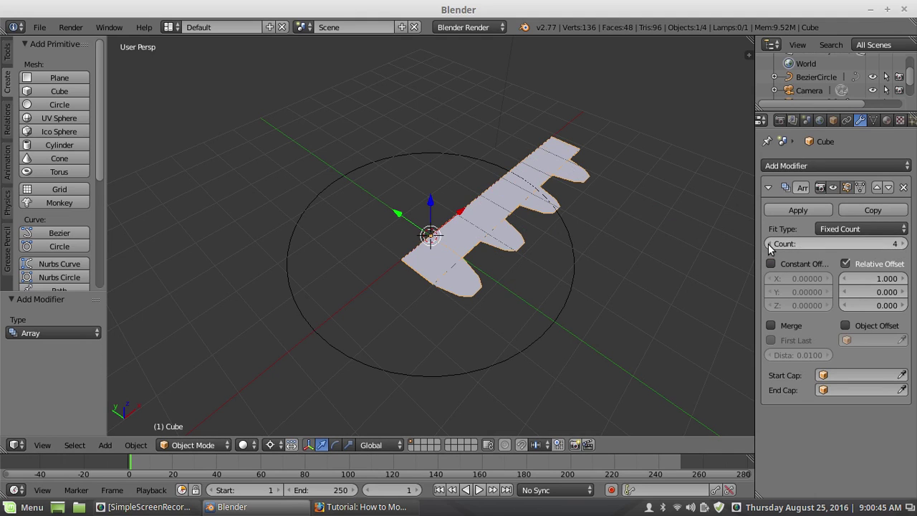
click(770, 244)
click(902, 245)
click(903, 244)
click(771, 243)
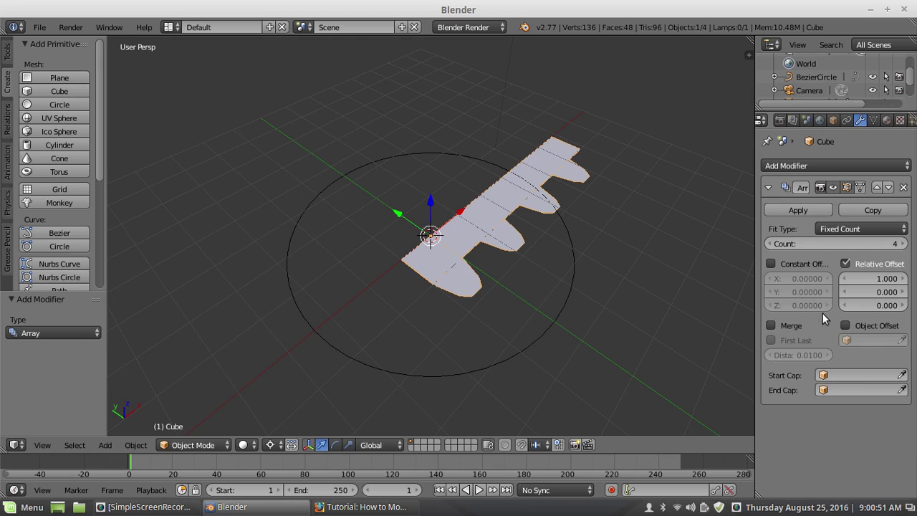
Enable merging in the segment's Array modifier and add a Curve modifier below it.
click(771, 325)
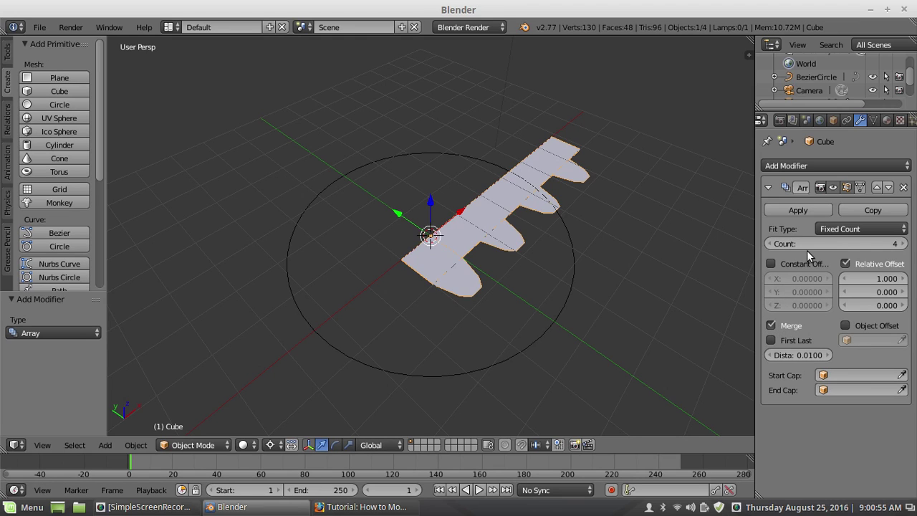
click(803, 164)
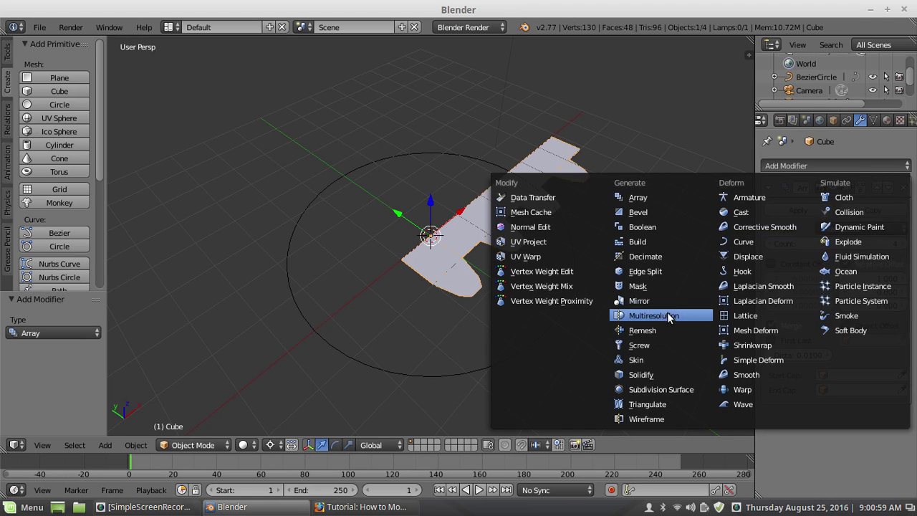
click(770, 242)
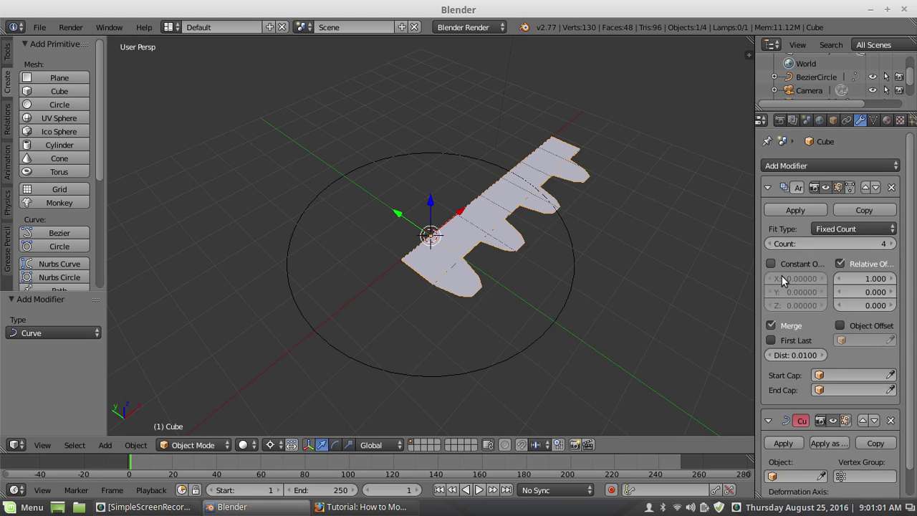
Set BezierCircle as the Curve modifier's object so the arrayed teeth bend along the circle.
scroll(739, 250, down, 1)
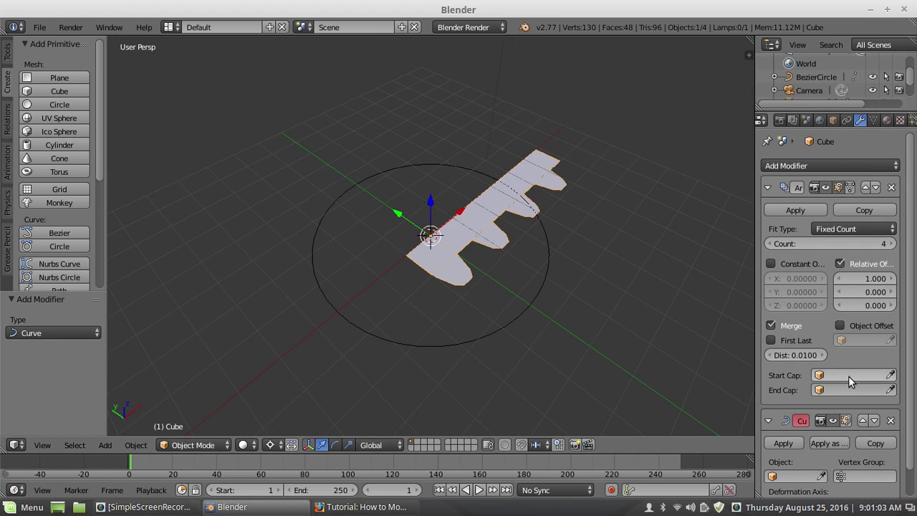
scroll(846, 384, down, 1)
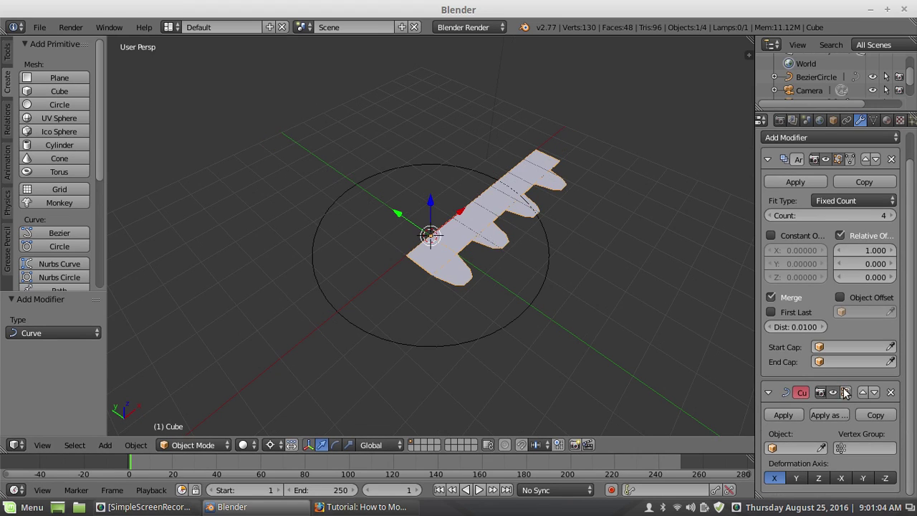
click(770, 447)
click(774, 312)
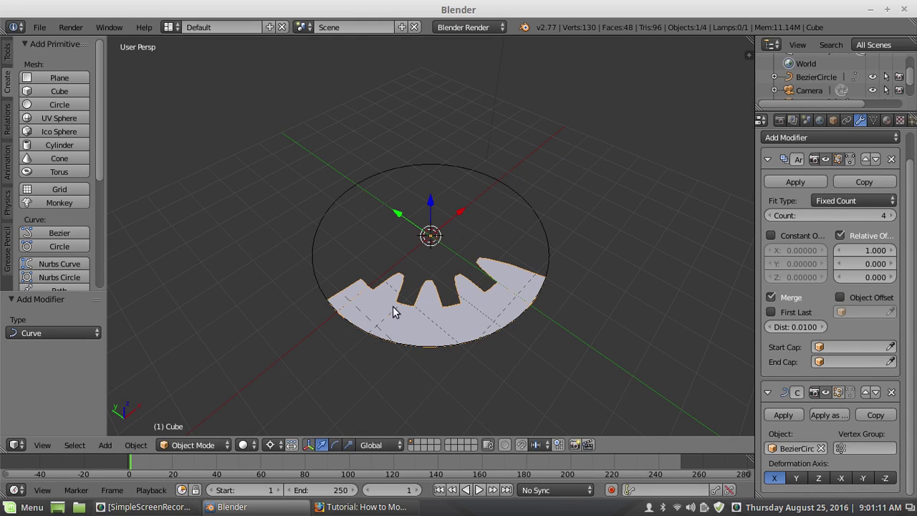
In Edit Mode, rotate the whole tooth segment 180° about the Z axis and return to Object Mode.
click(192, 445)
click(189, 411)
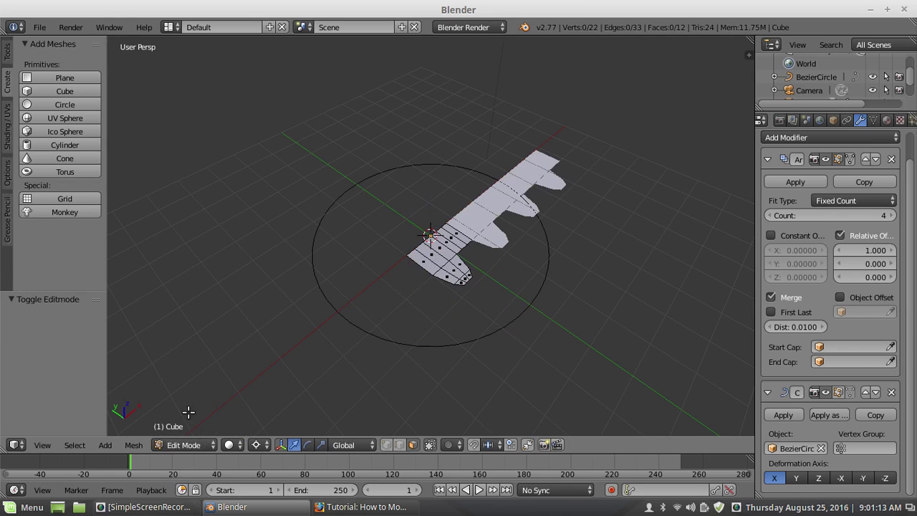
middle_drag(408, 224, 508, 263)
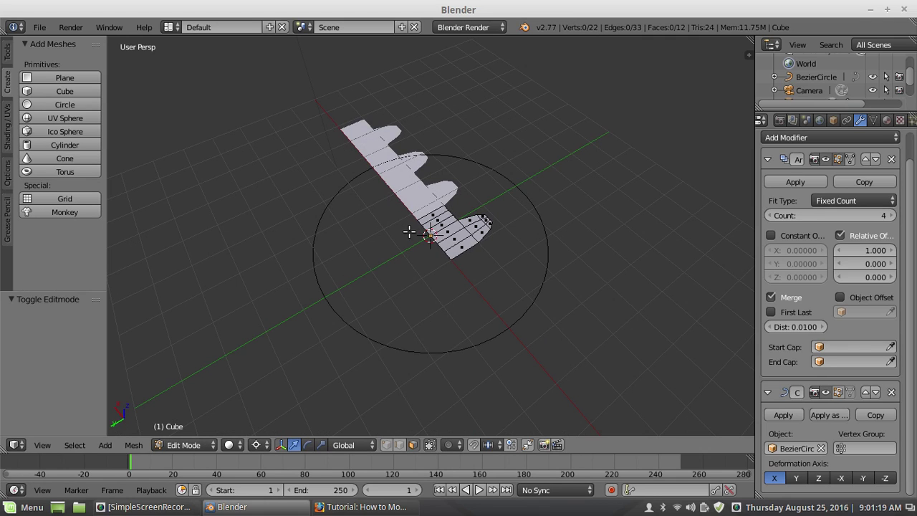
scroll(414, 230, up, 1)
scroll(414, 230, up, 2)
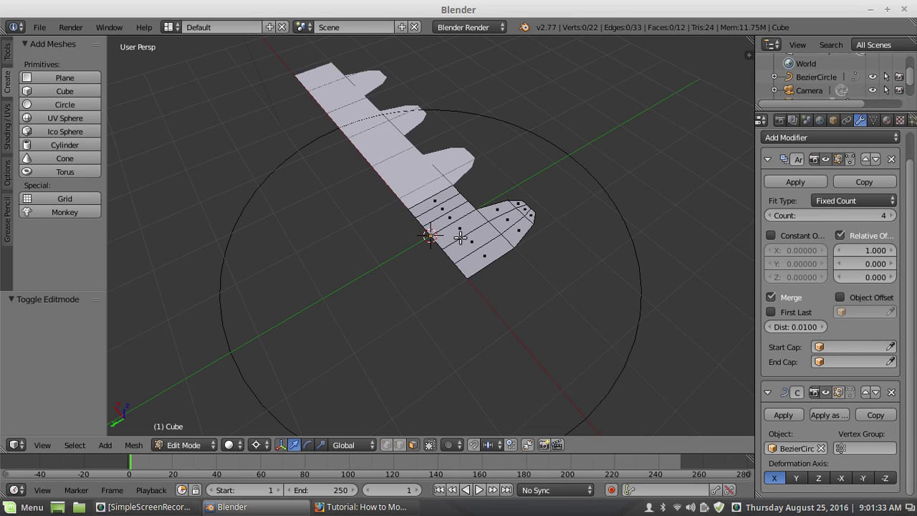
key(a)
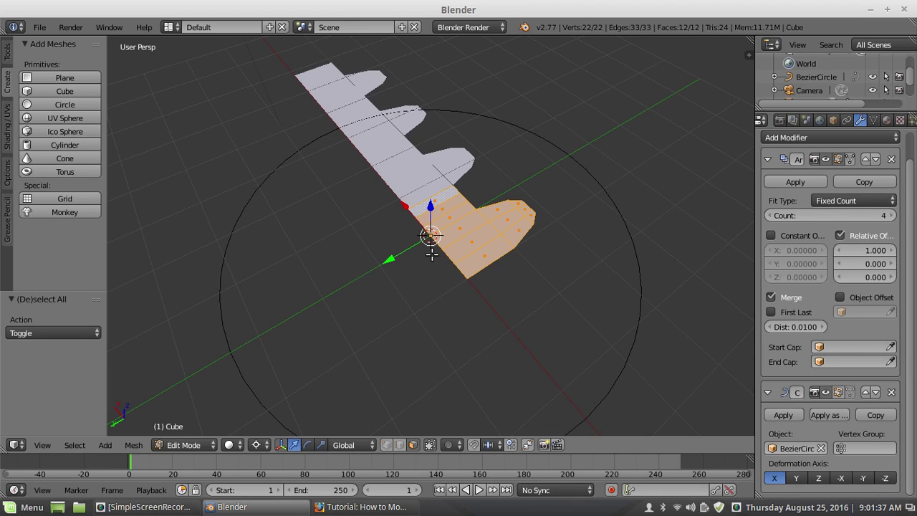
key(r)
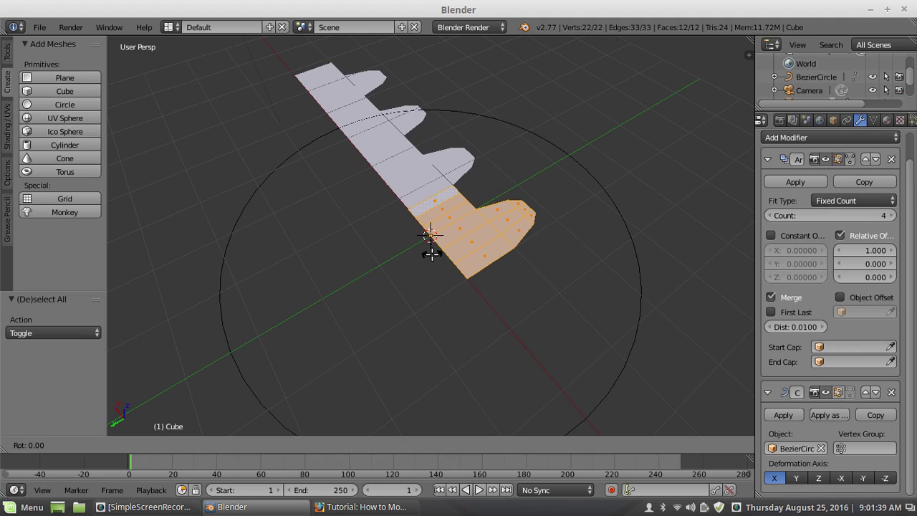
text(z)
text(180)
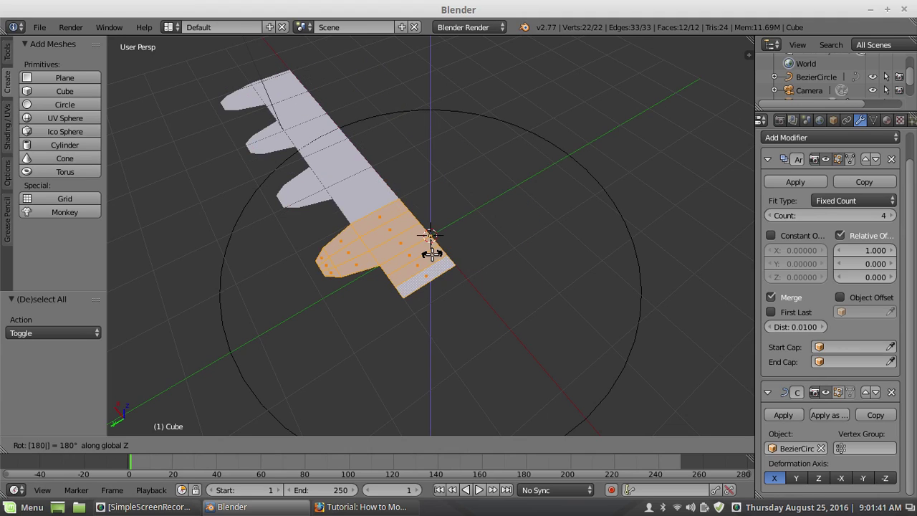
key(Return)
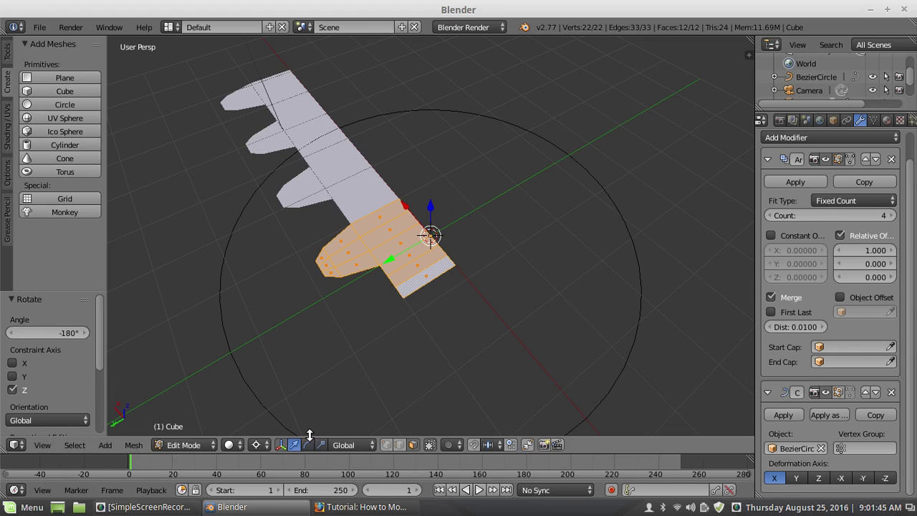
click(200, 445)
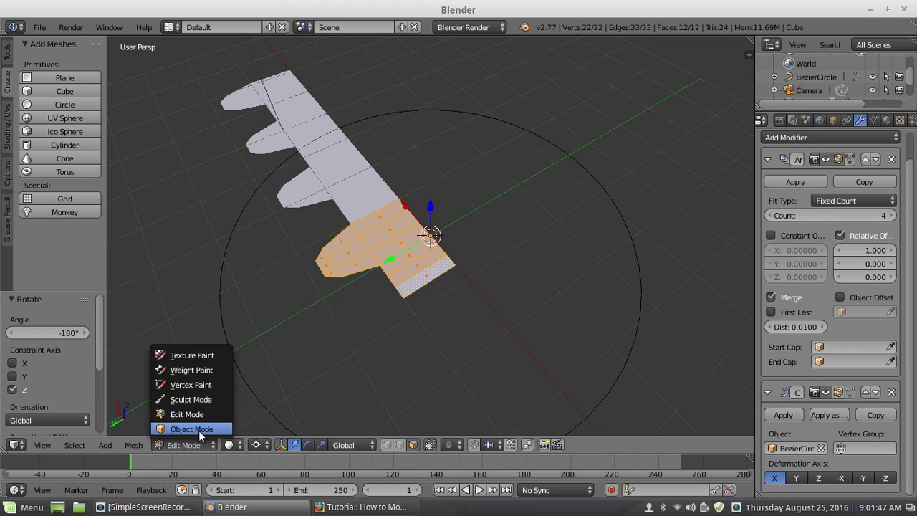
click(191, 429)
Examine the curved row of teeth along the Bezier circle from above and at an angle.
scroll(548, 292, down, 4)
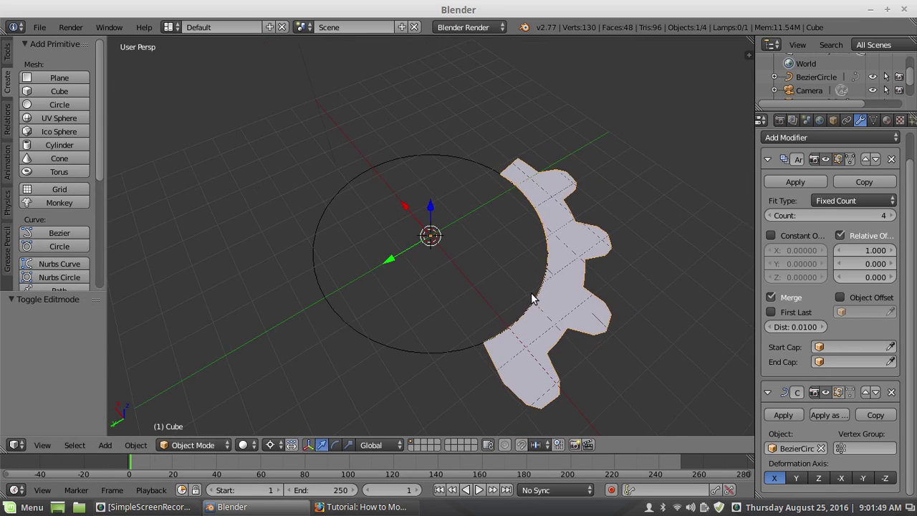
middle_drag(457, 288, 486, 236)
scroll(510, 225, up, 1)
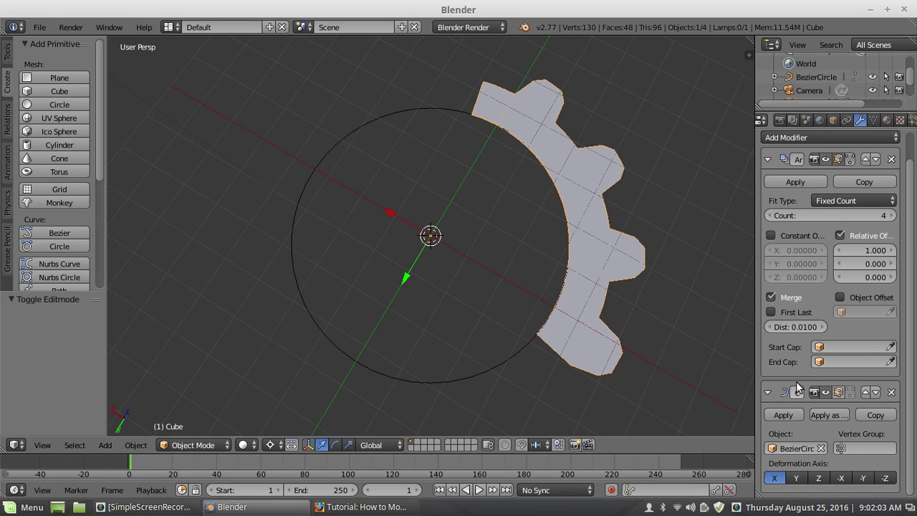
scroll(527, 178, down, 2)
scroll(550, 184, up, 2)
scroll(497, 129, down, 1)
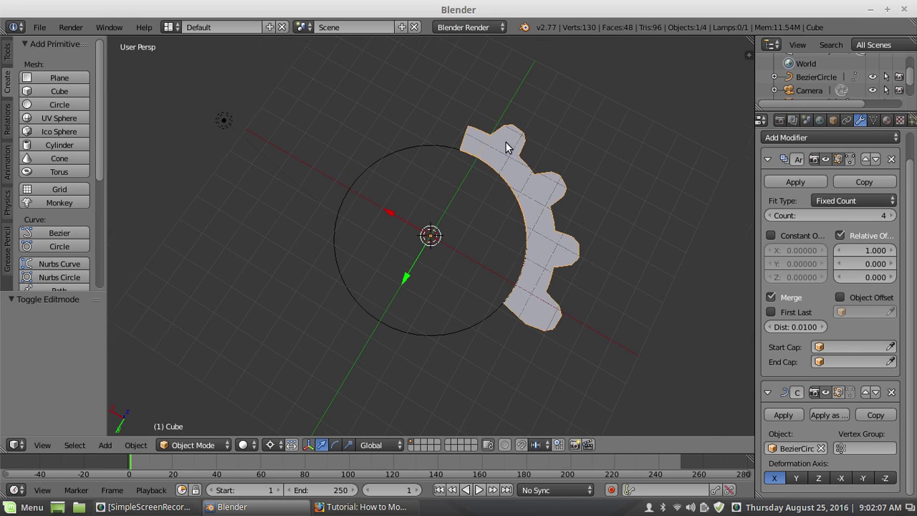
scroll(516, 247, up, 1)
middle_drag(469, 321, 480, 277)
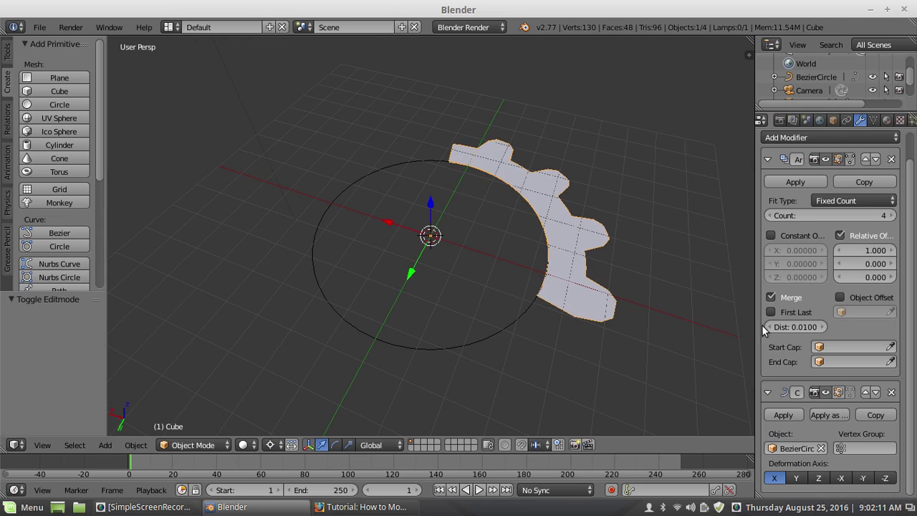
Select the Bezier circle and enable Stretch and Bounds Clamp in its path/curve-deform settings.
right_click(499, 324)
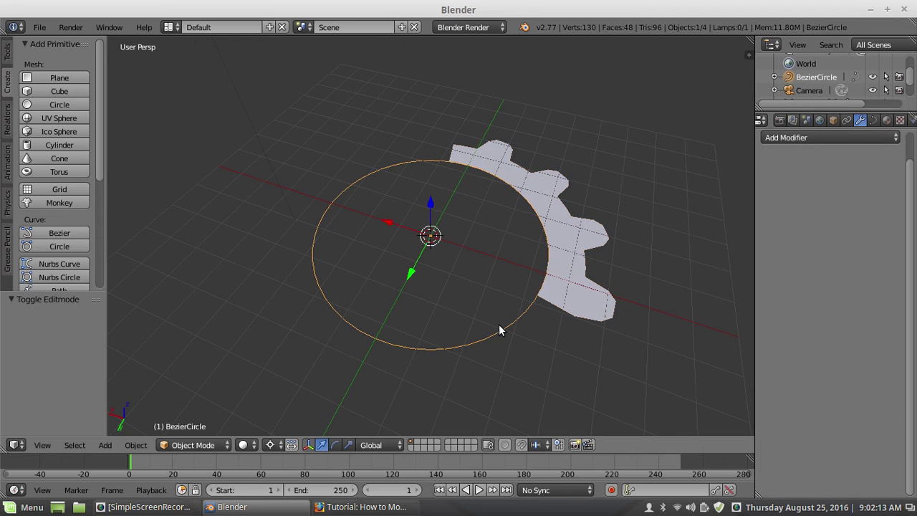
click(874, 120)
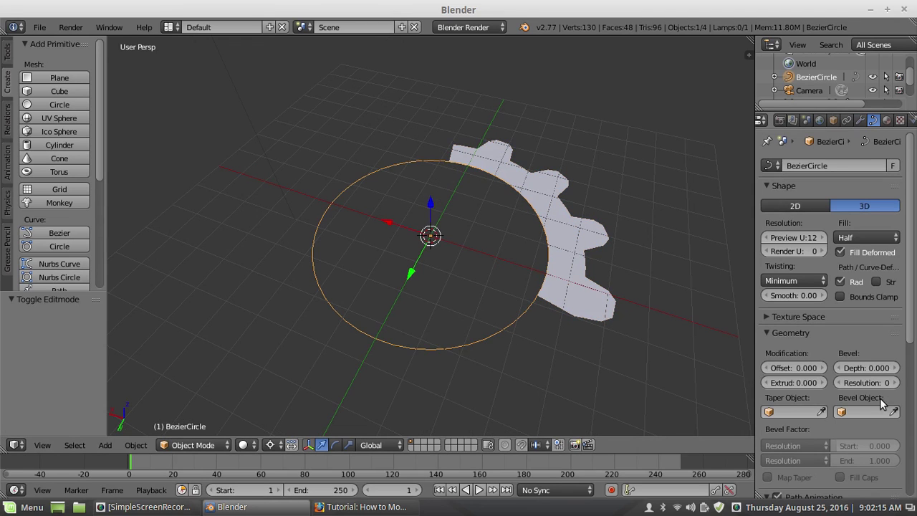
click(840, 296)
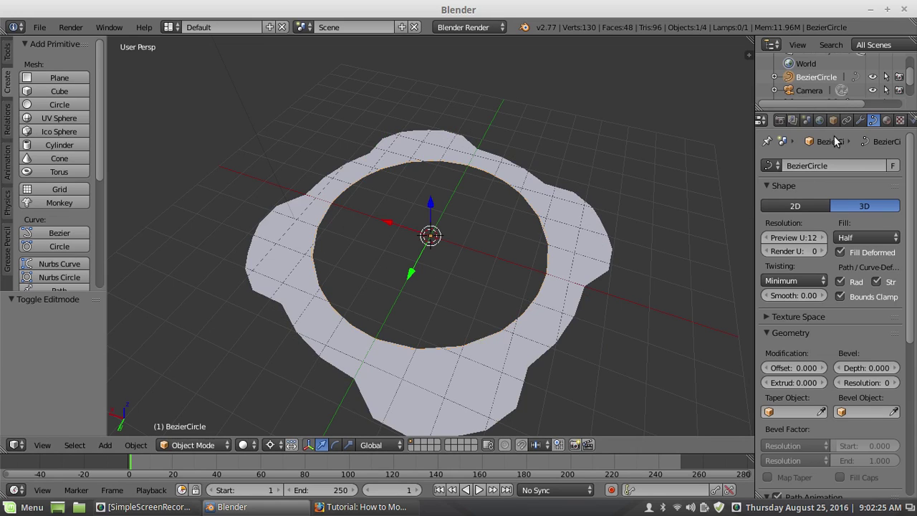
Select the gear mesh and raise its Array modifier's count to 30 teeth.
click(860, 121)
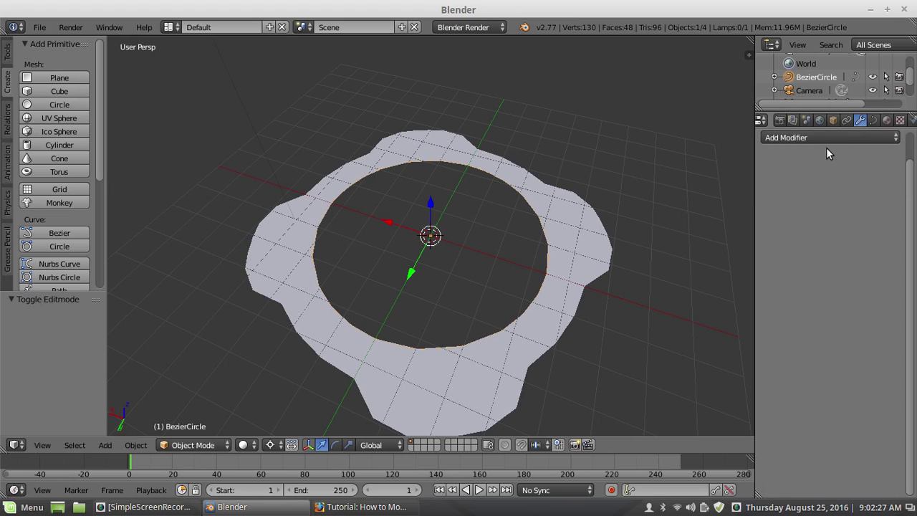
scroll(906, 266, up, 1)
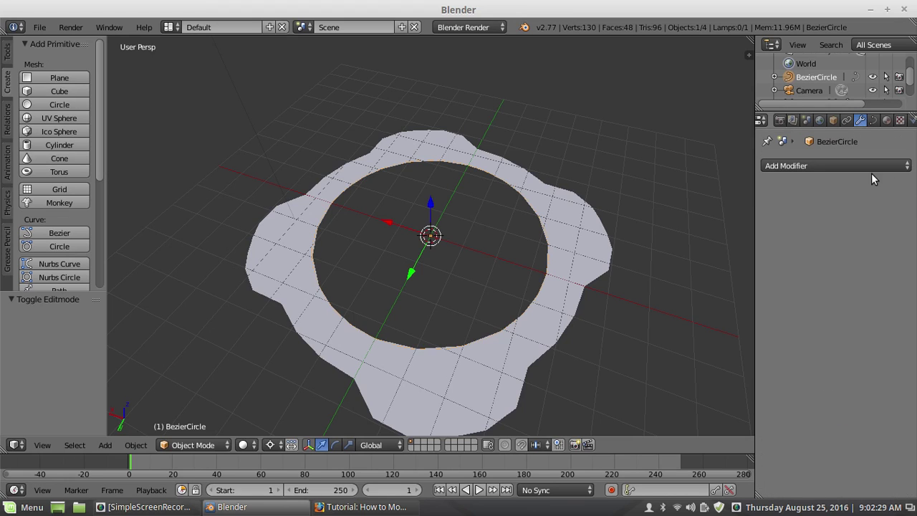
right_click(515, 346)
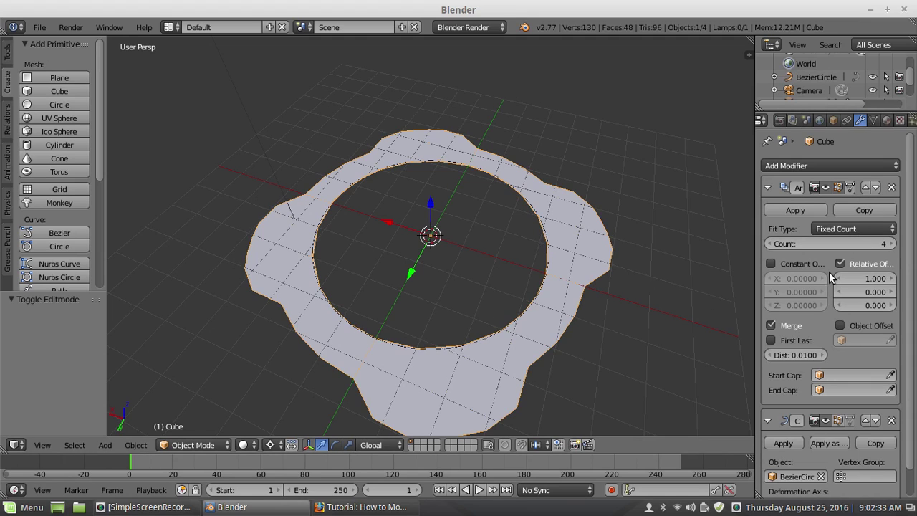
scroll(834, 276, down, 1)
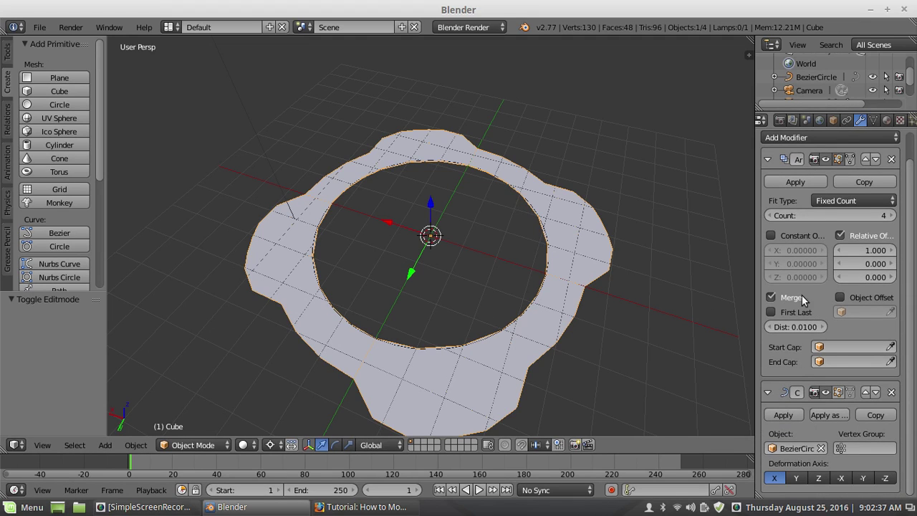
click(892, 215)
click(892, 216)
click(892, 216)
click(892, 216)
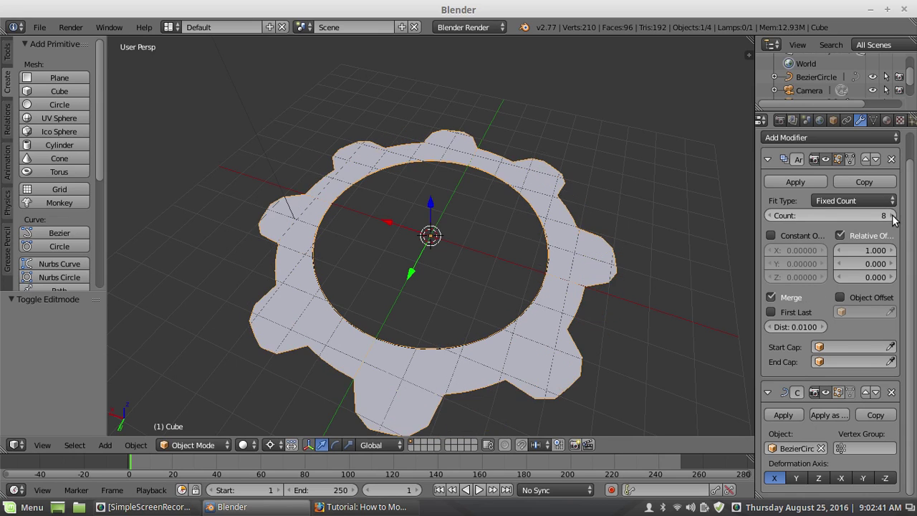
click(893, 215)
click(892, 216)
click(893, 216)
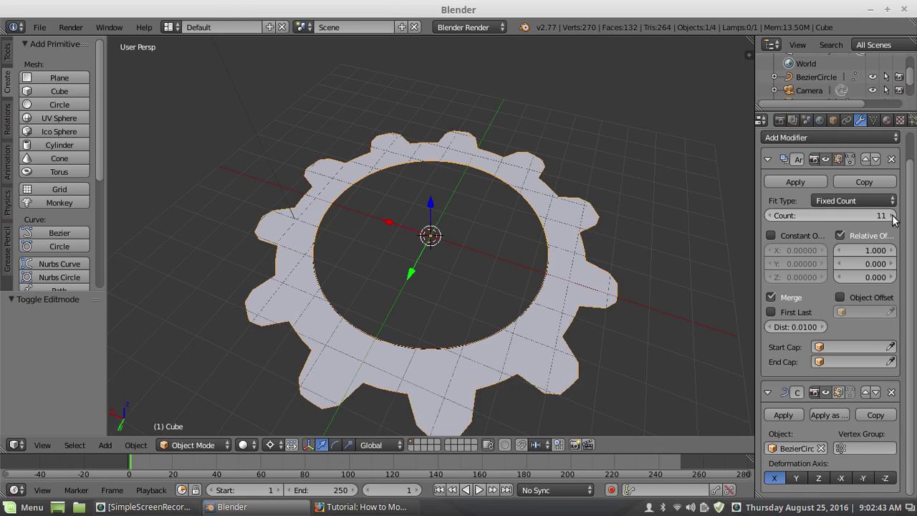
click(892, 215)
click(893, 215)
click(893, 216)
click(892, 216)
click(892, 216)
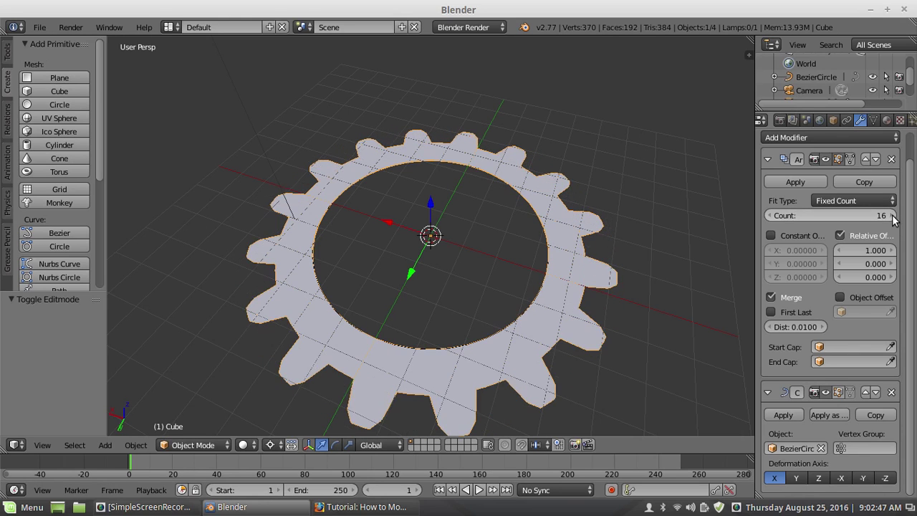
click(892, 216)
click(892, 215)
click(893, 216)
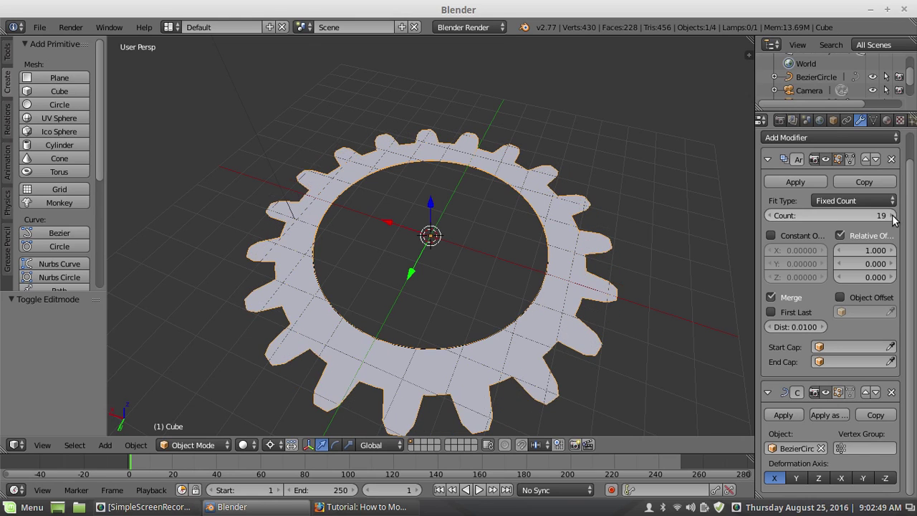
click(893, 215)
click(893, 215)
click(893, 215)
click(893, 216)
click(892, 216)
click(893, 216)
click(893, 216)
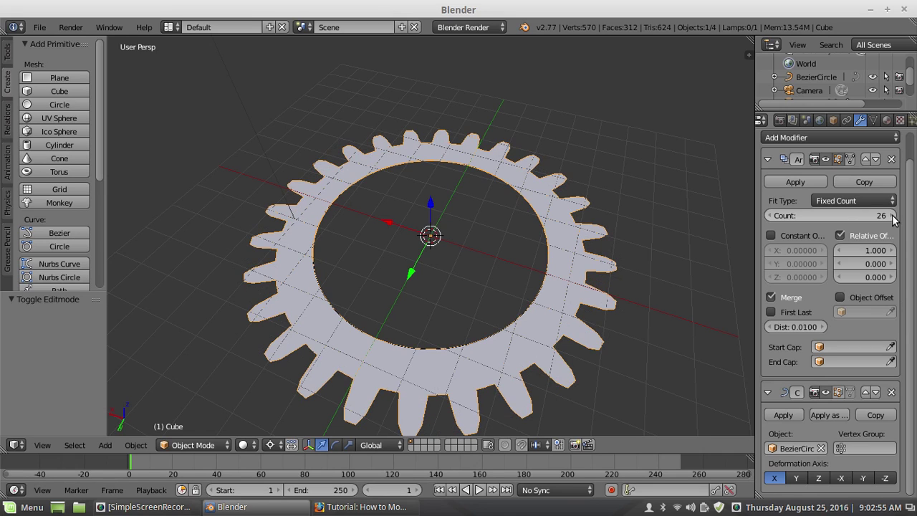
click(892, 215)
click(893, 215)
click(892, 216)
click(893, 215)
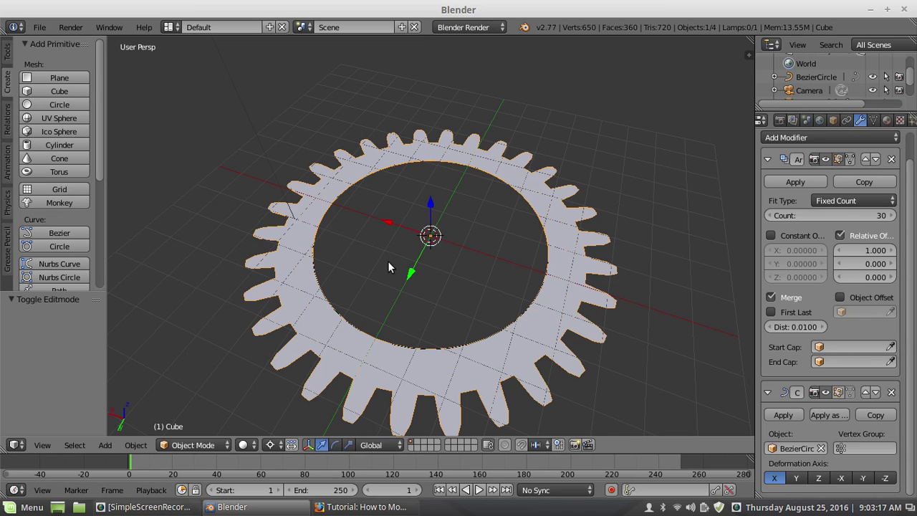
Switch the gear mesh to Edit Mode and enable the Curve modifier's display in Edit Mode and on the edit cage.
click(204, 445)
click(216, 414)
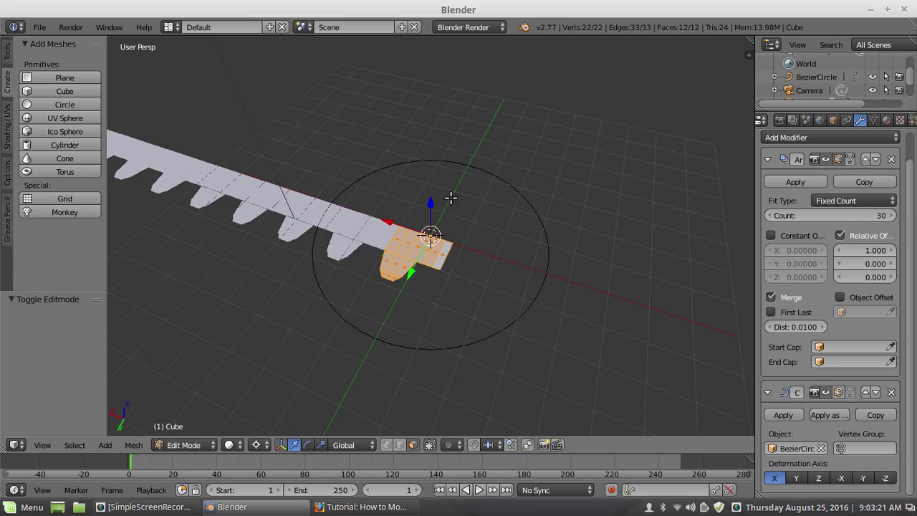
middle_drag(494, 243, 324, 254)
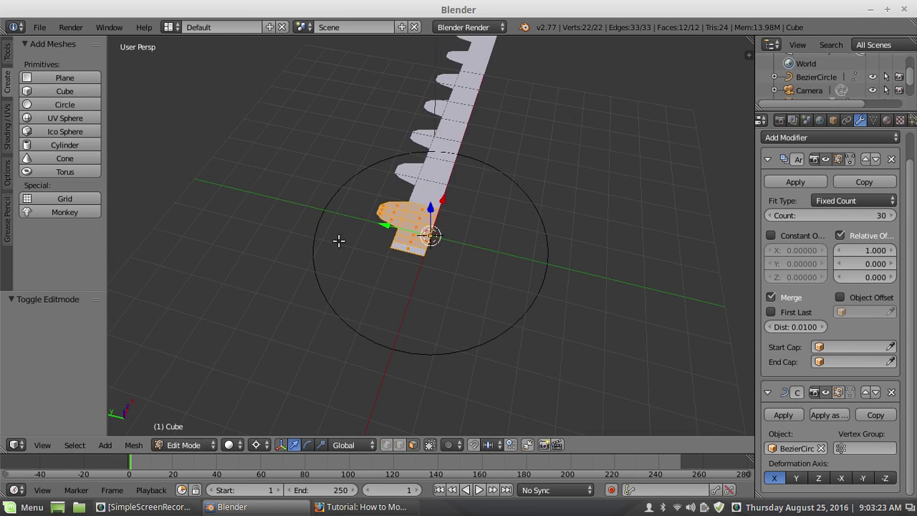
middle_drag(442, 257, 386, 256)
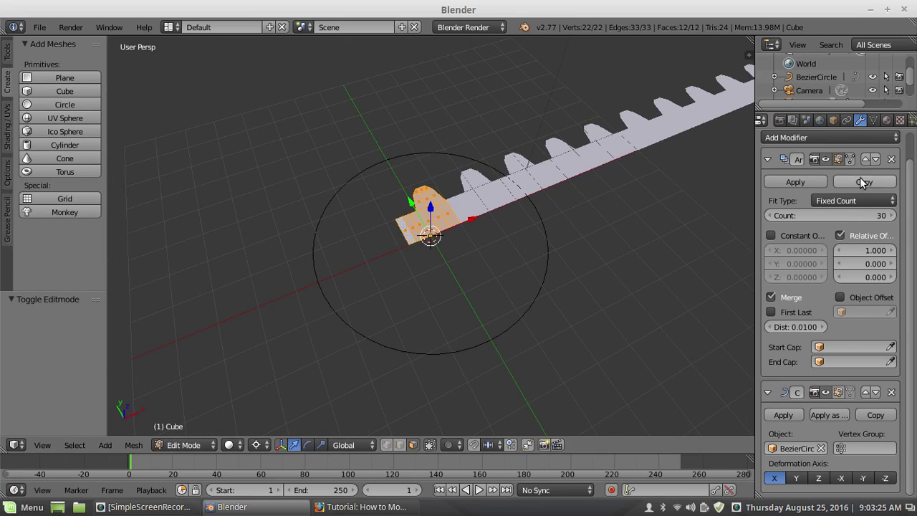
click(839, 394)
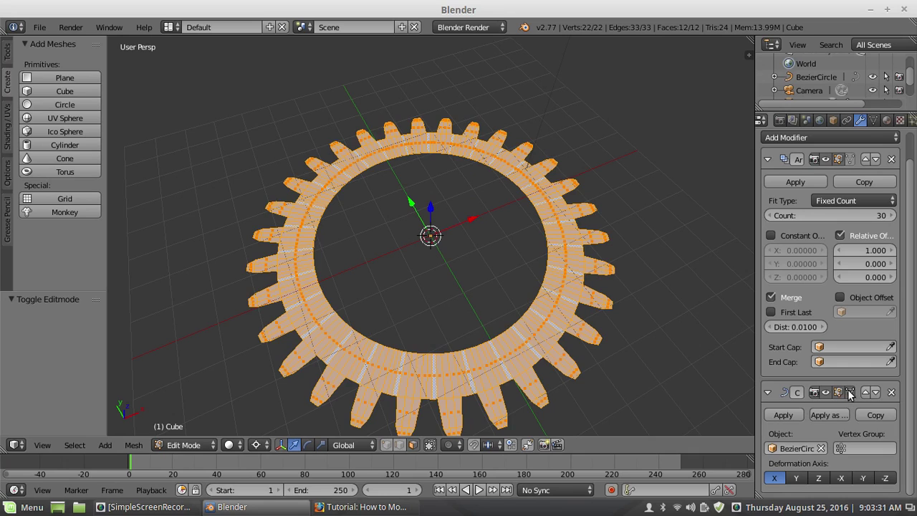
Turn off the Curve modifier's display on the edit cage so the flat tooth segment is edited in its undeformed shape.
click(851, 391)
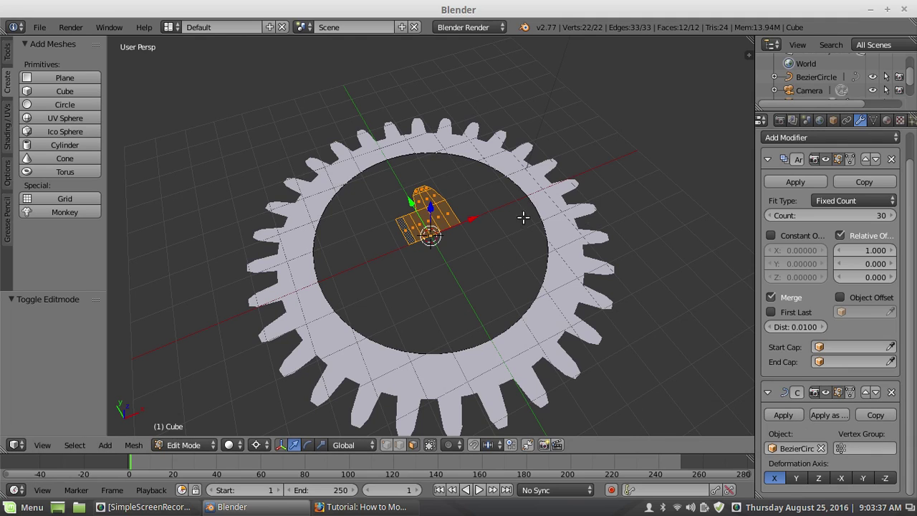
middle_drag(487, 248, 401, 252)
scroll(508, 234, up, 2)
mouse_move(512, 234)
middle_down()
mouse_move(466, 243)
mouse_move(501, 242)
middle_up()
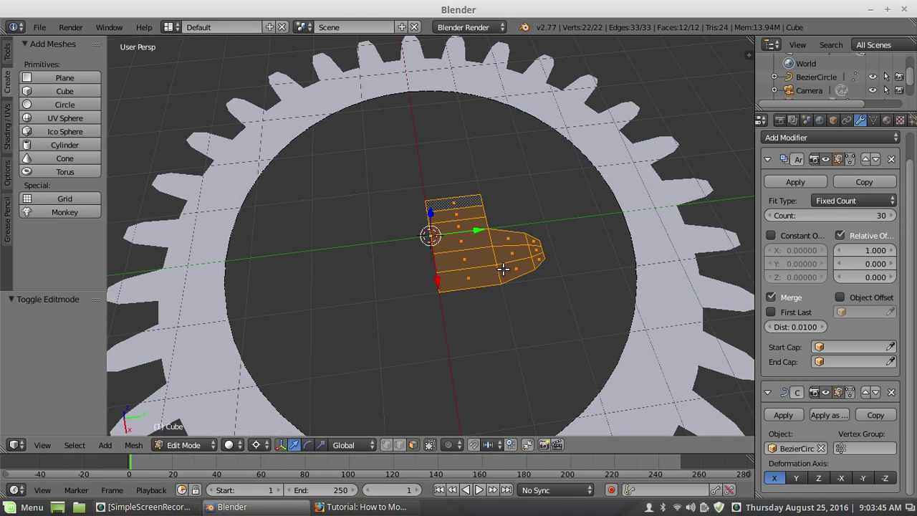
Select the row of edges between the segment's base strip and the tooth and move it about -0.428 along Y.
click(399, 445)
right_click(493, 277)
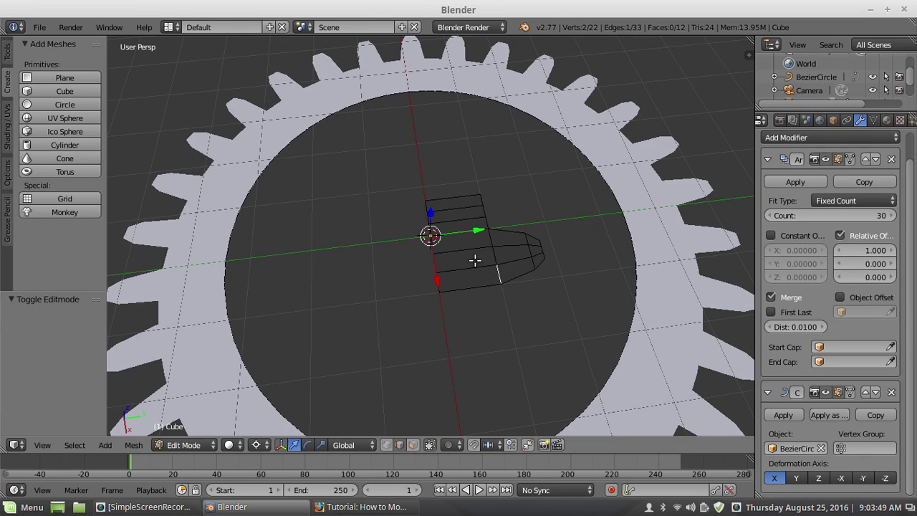
ctrl+right_click(482, 200)
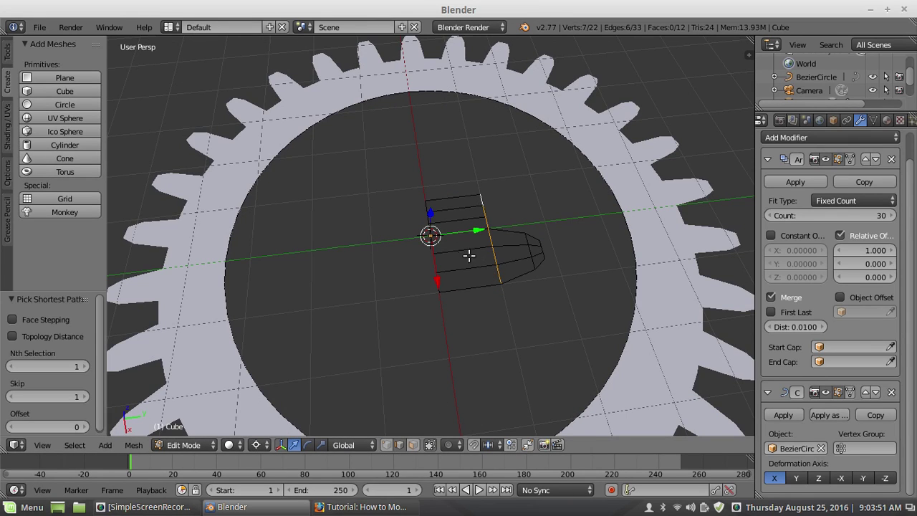
key(g)
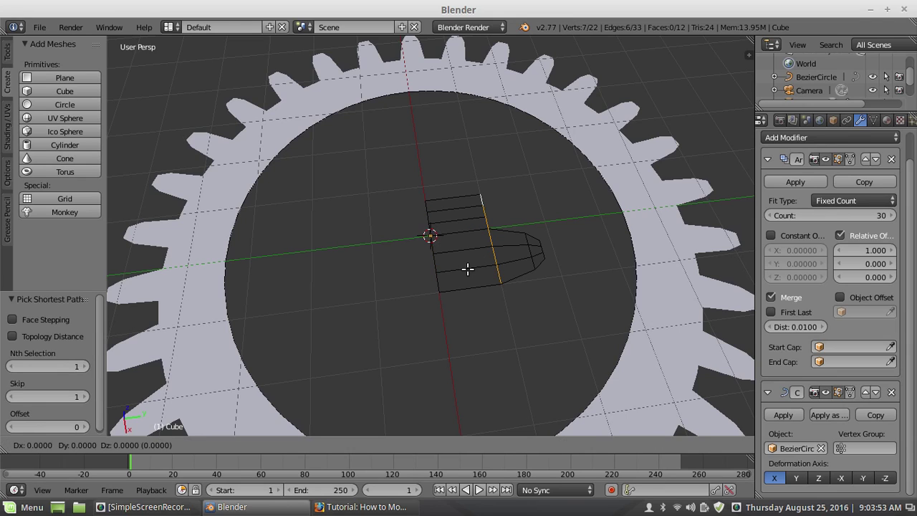
key(y)
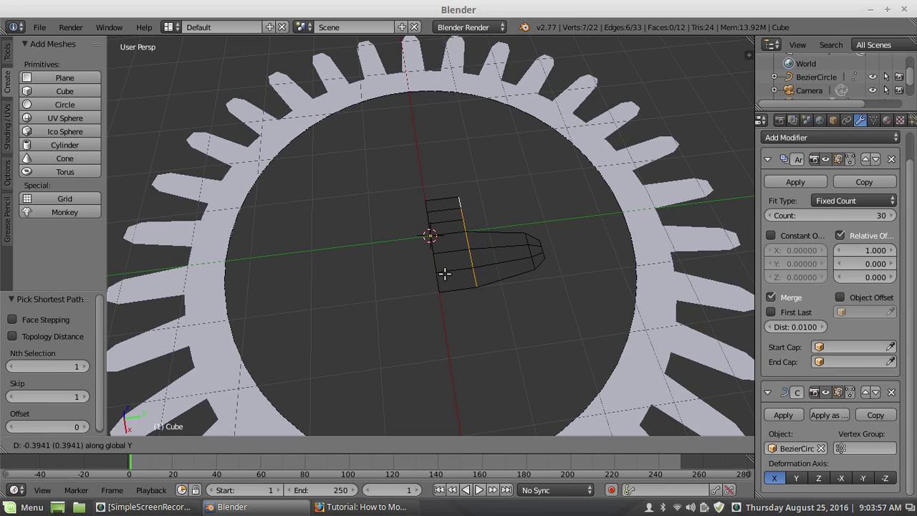
click(443, 273)
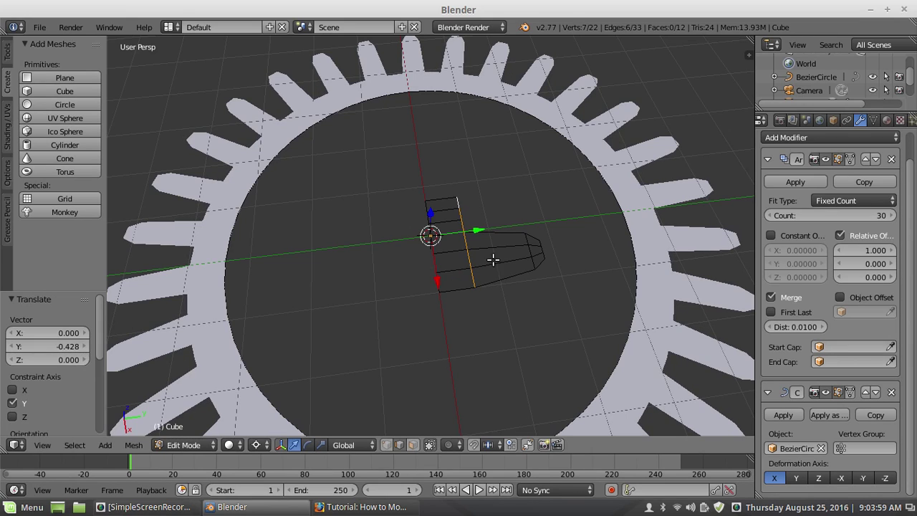
Select the three faces at the tooth's tip and move them about -0.742 along Y.
click(413, 445)
right_click(537, 259)
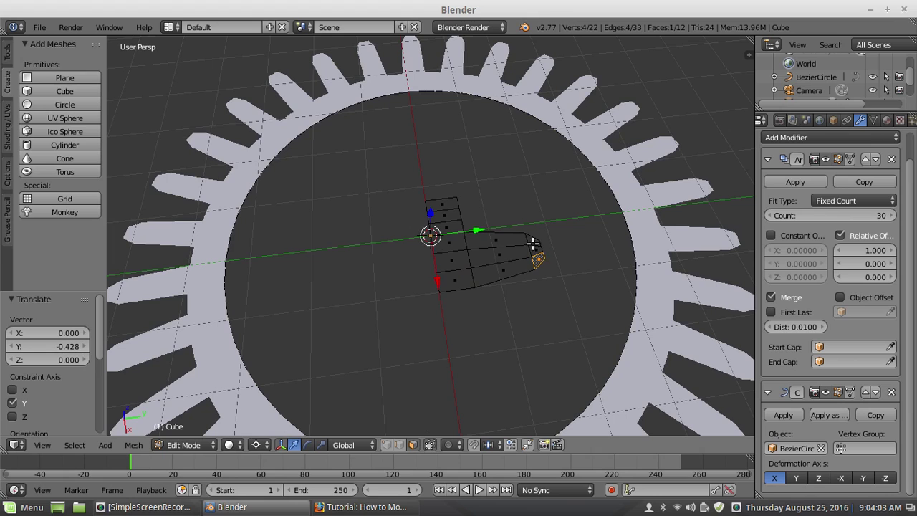
ctrl+right_click(531, 243)
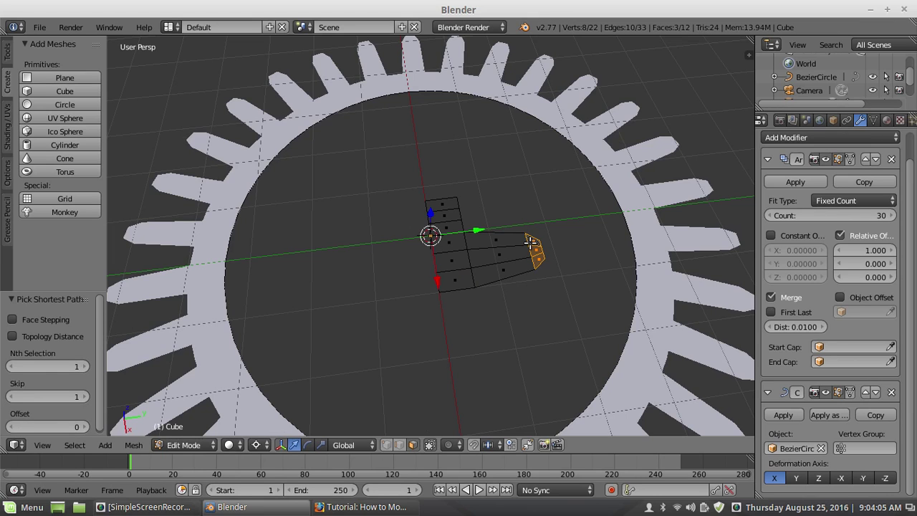
key(g)
key(y)
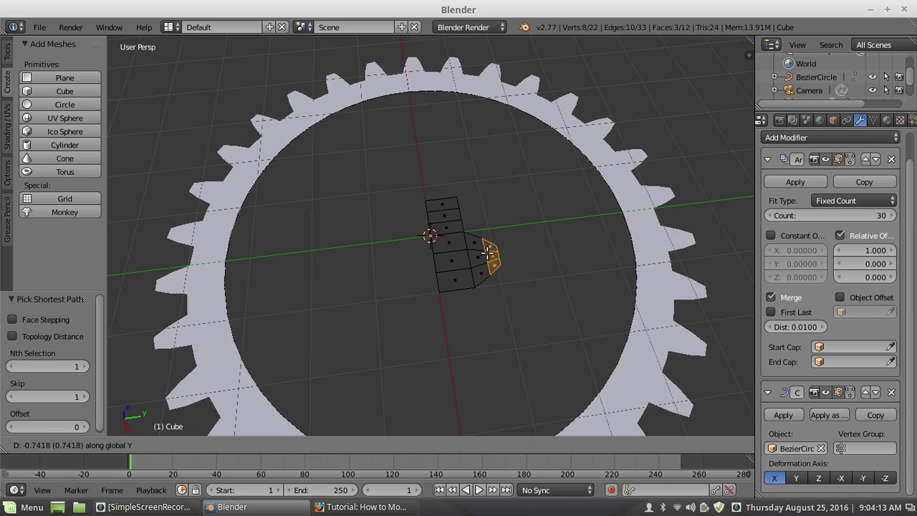
click(486, 253)
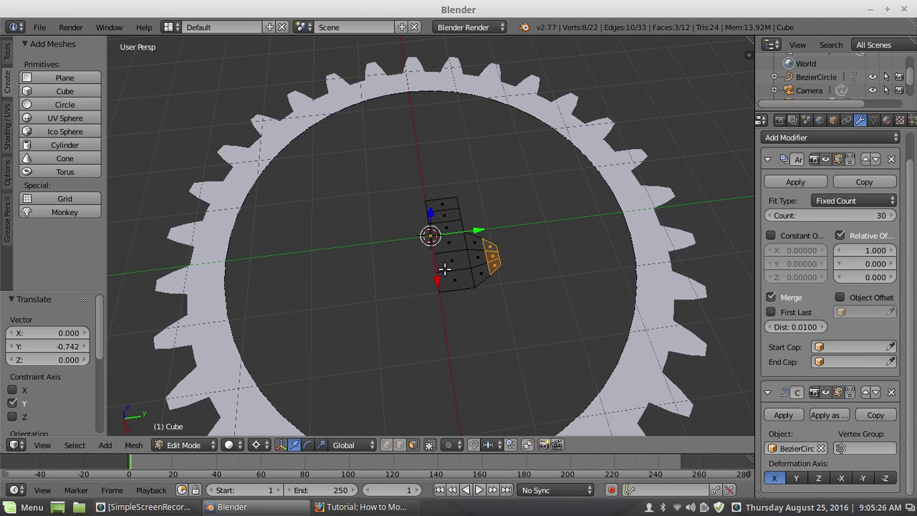
key(KP_8)
scroll(421, 272, up, 1)
click(888, 11)
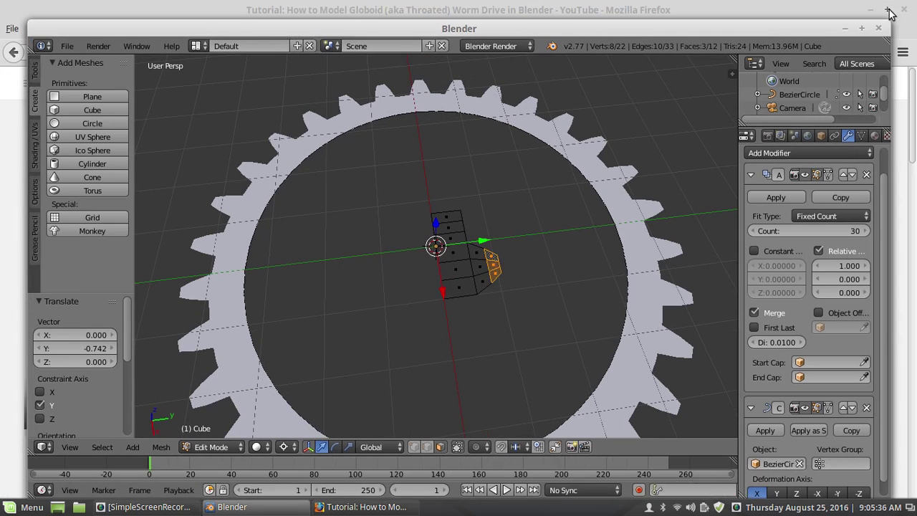
click(863, 36)
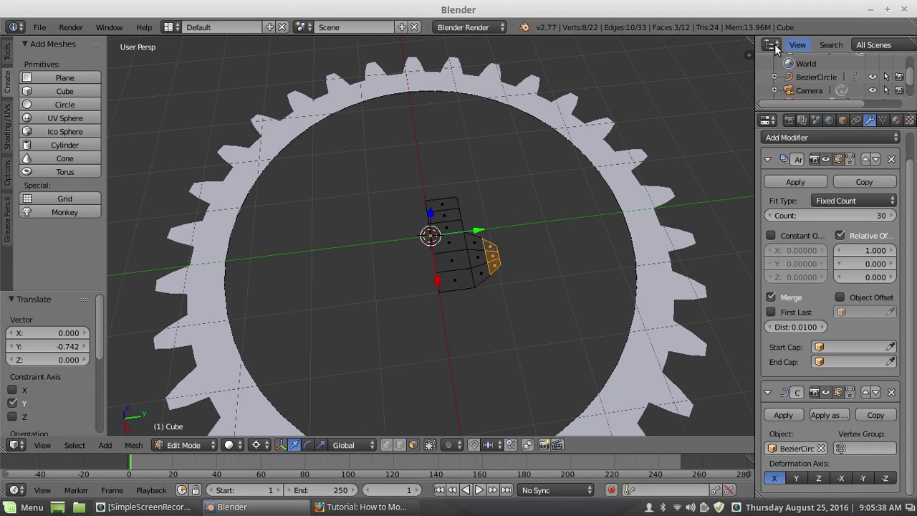
middle_drag(446, 302, 449, 250)
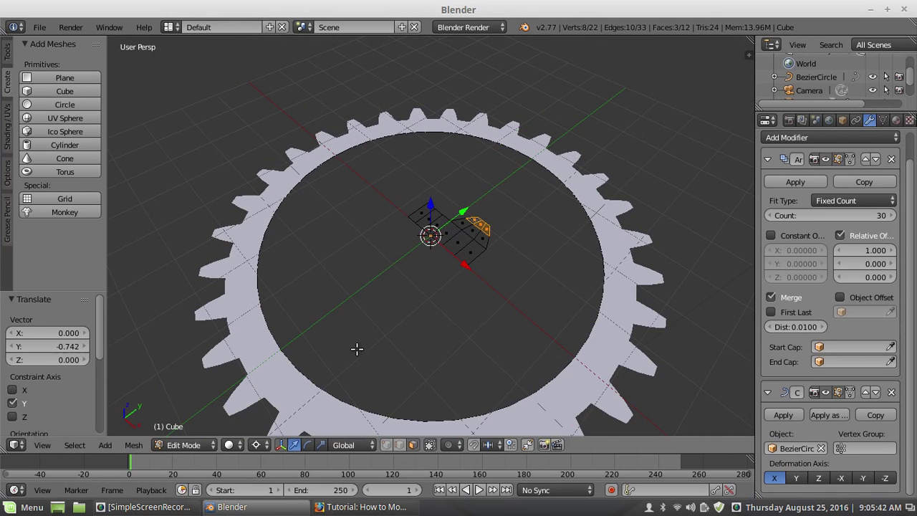
middle_drag(444, 306, 340, 352)
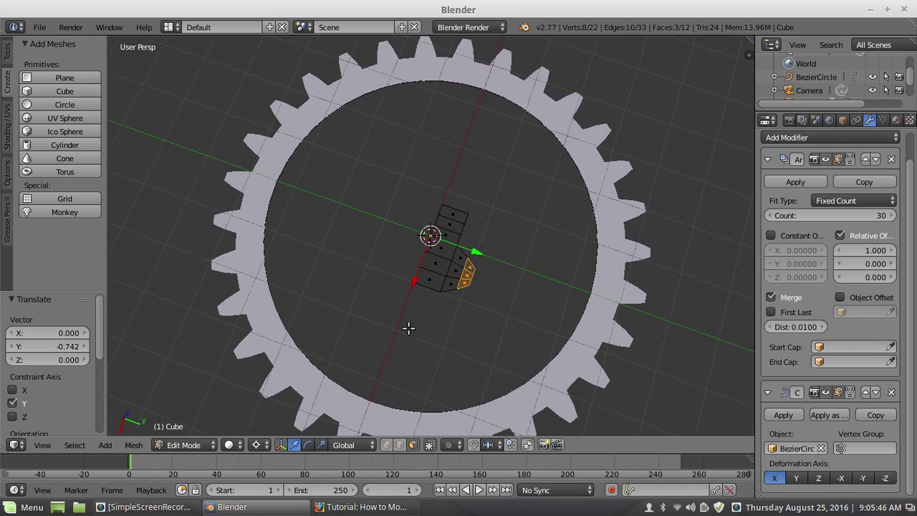
middle_drag(398, 330, 533, 282)
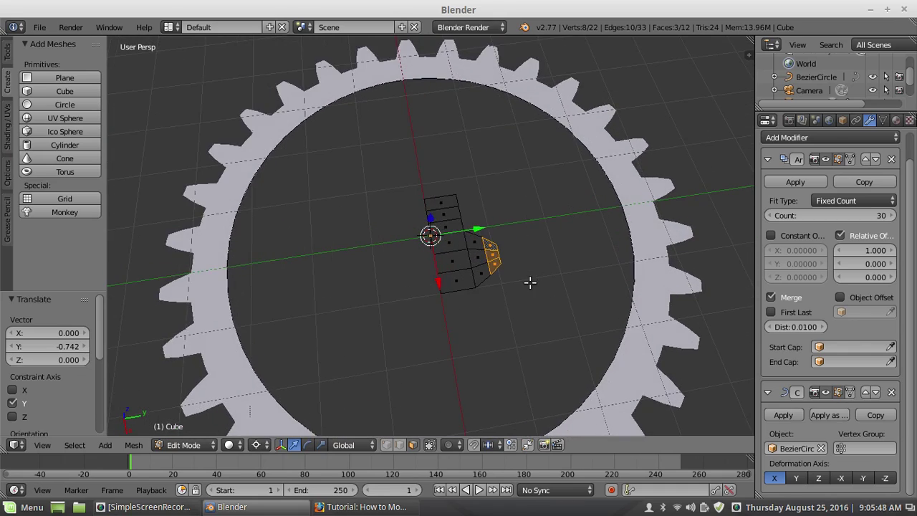
Select the three outermost edges of the tooth's tip and scale them to about 0.944 around the 3D cursor.
scroll(530, 281, up, 2)
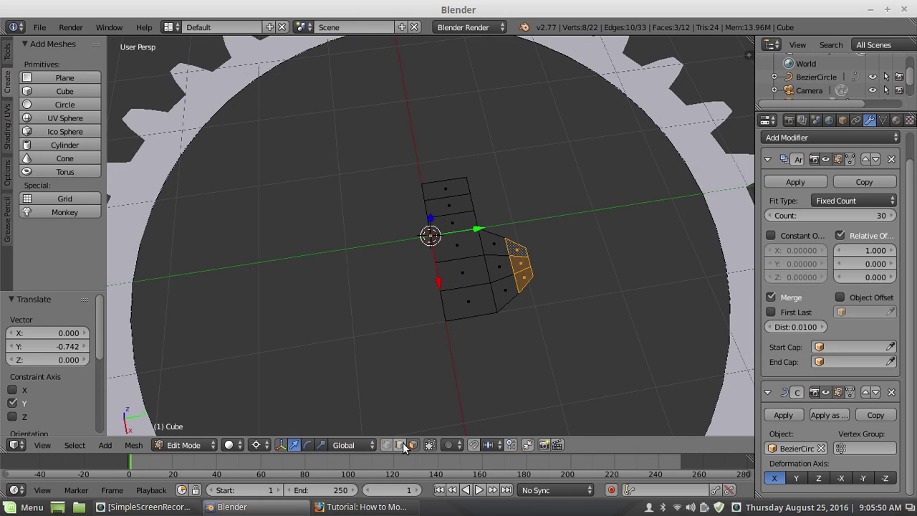
right_click(528, 270)
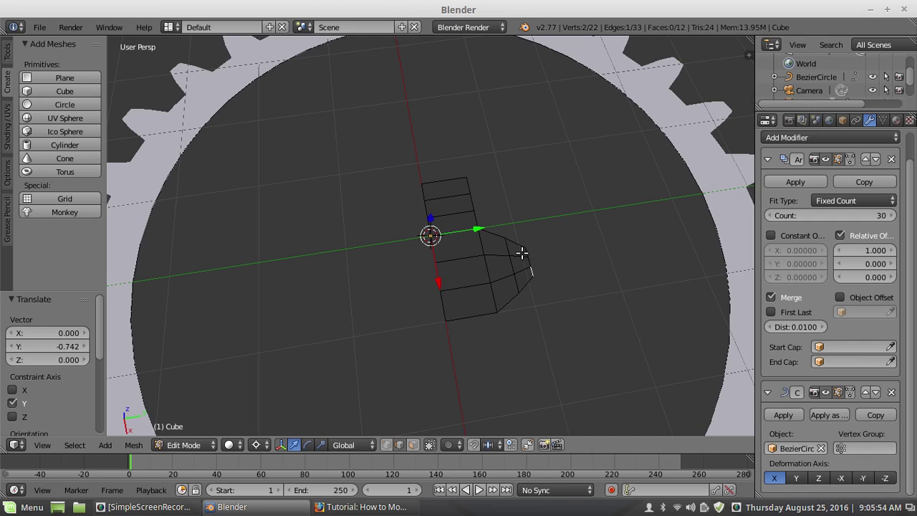
ctrl+right_click(529, 255)
scroll(462, 259, down, 1)
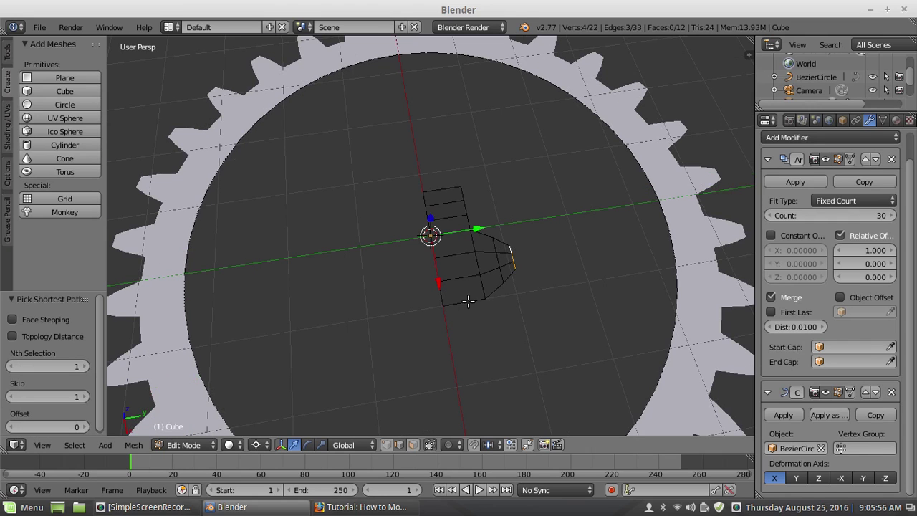
key(s)
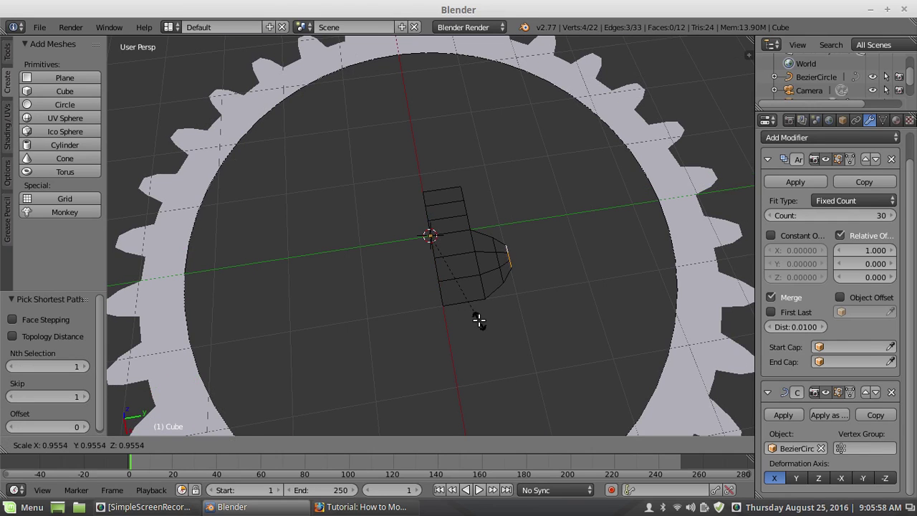
click(478, 319)
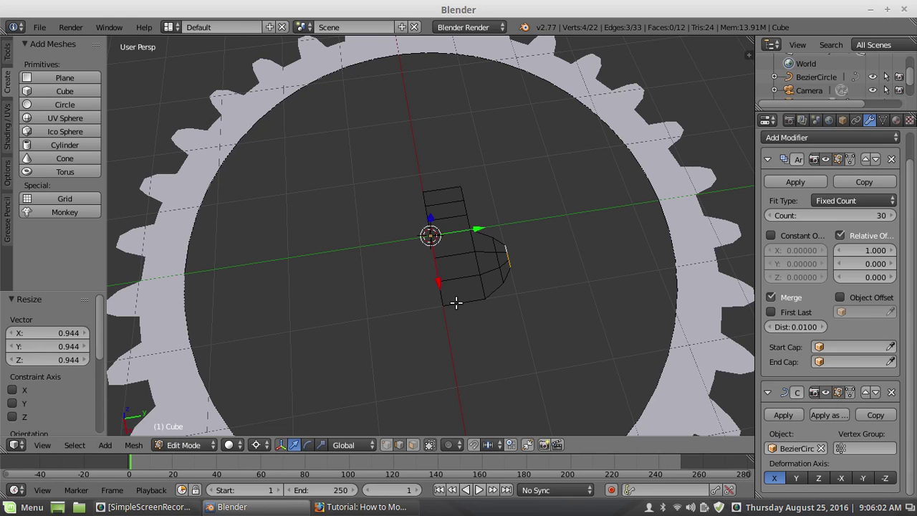
Set the pivot point to Median Point and scale the tip edges to about 0.828.
middle_drag(504, 254, 628, 282)
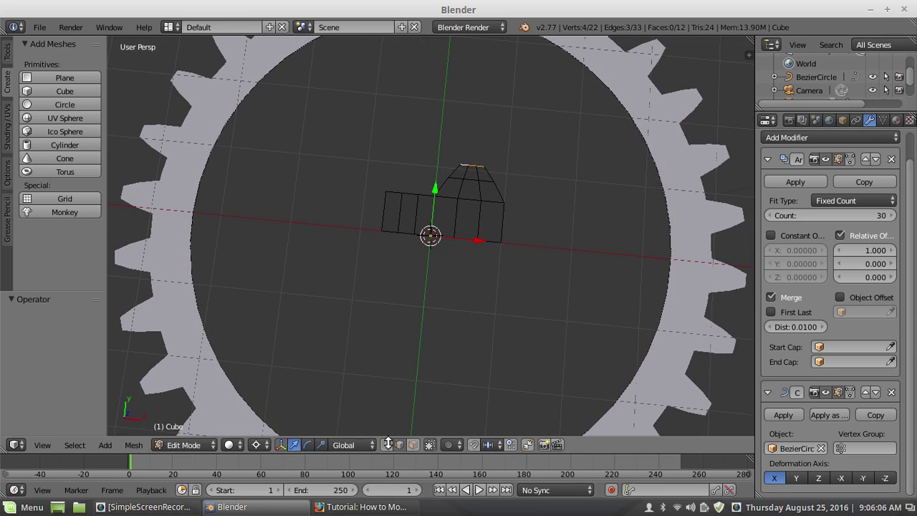
click(259, 444)
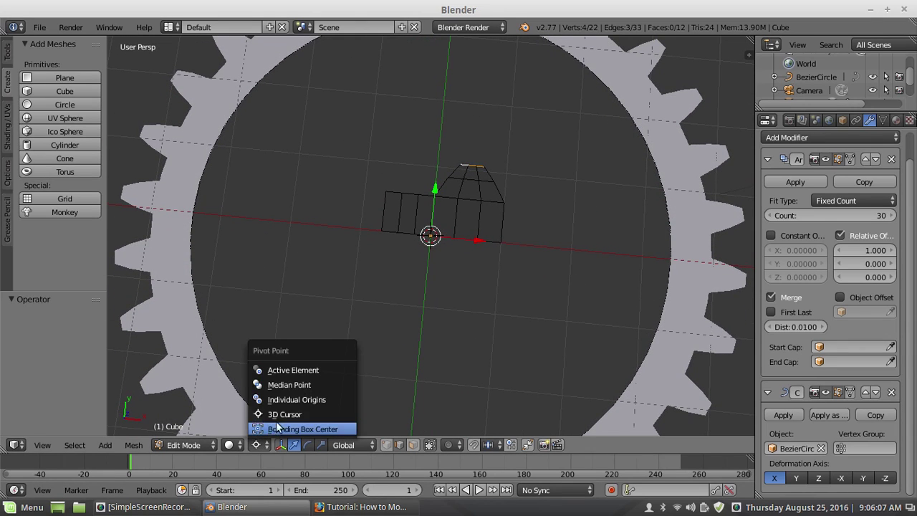
click(278, 384)
middle_drag(582, 199, 492, 263)
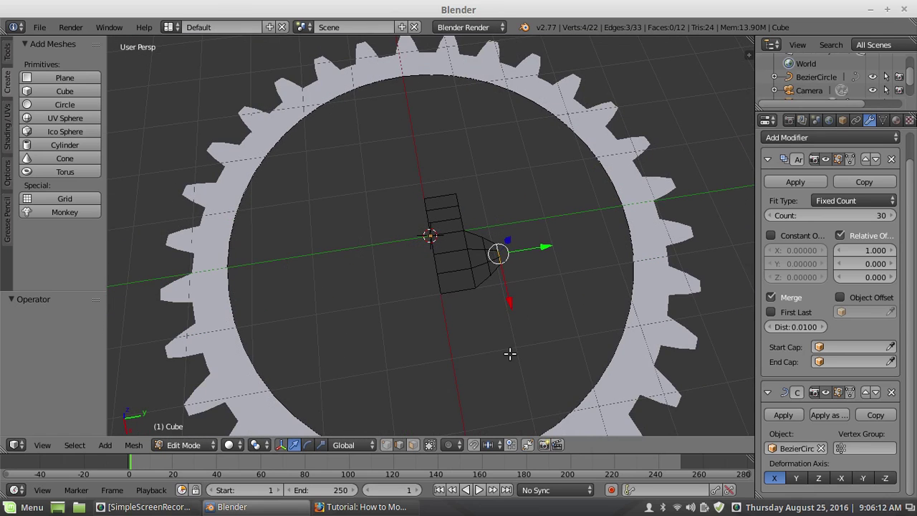
key(s)
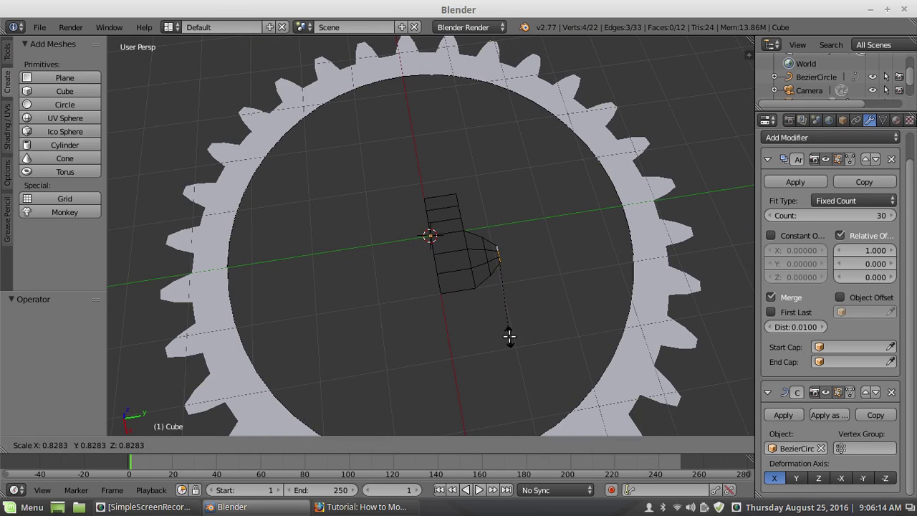
click(509, 335)
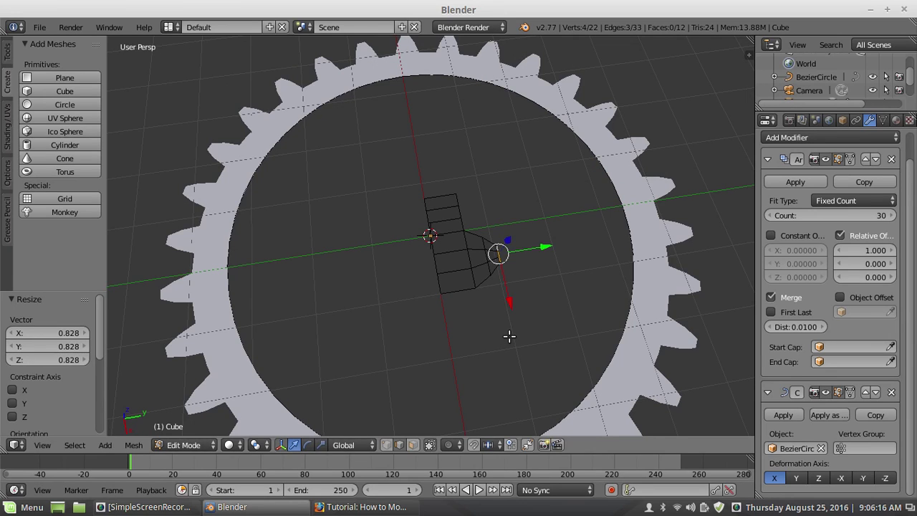
Move the tooth's tip edges slightly inward along Y and deselect everything.
key(g)
key(y)
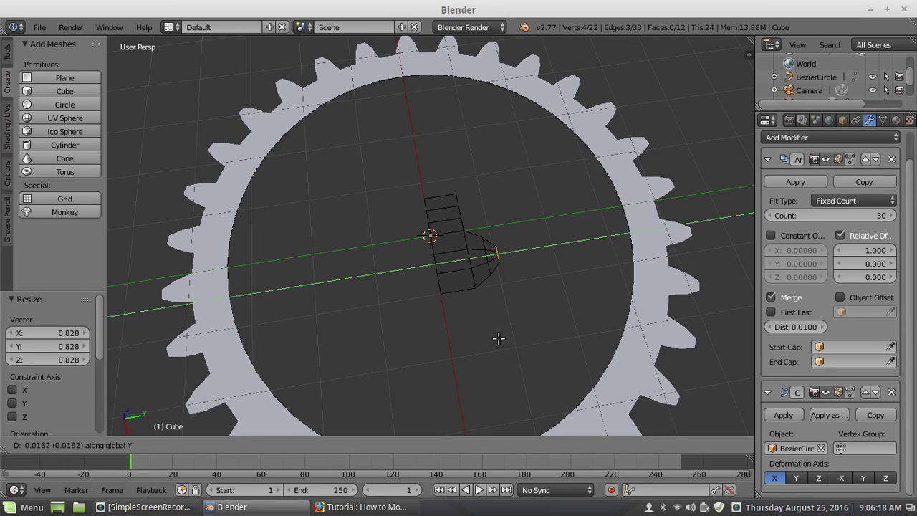
click(496, 334)
key(a)
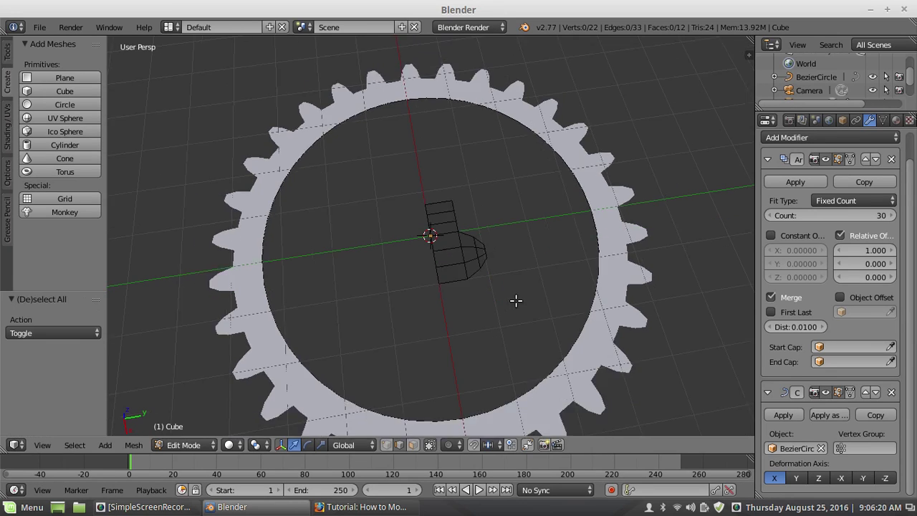
Switch the gear mesh from Edit Mode to Object Mode.
scroll(512, 300, down, 3)
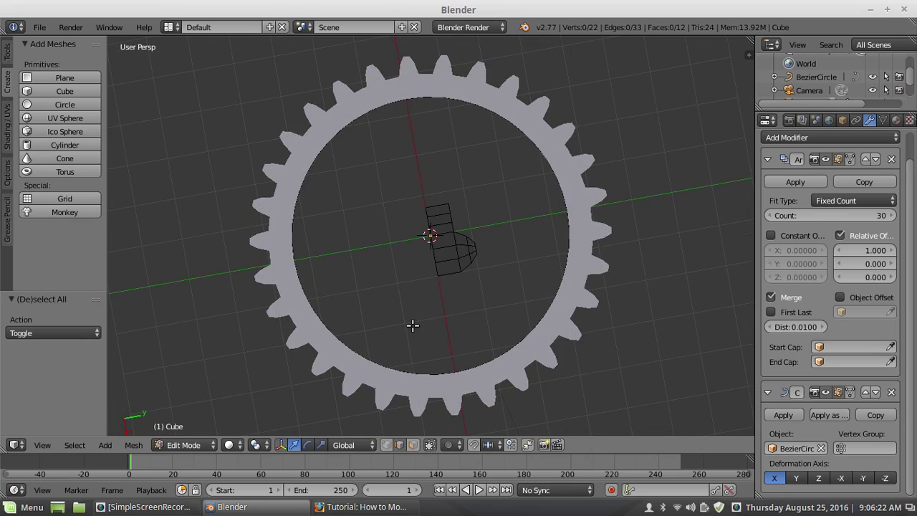
middle_drag(411, 323, 438, 267)
scroll(419, 284, up, 3)
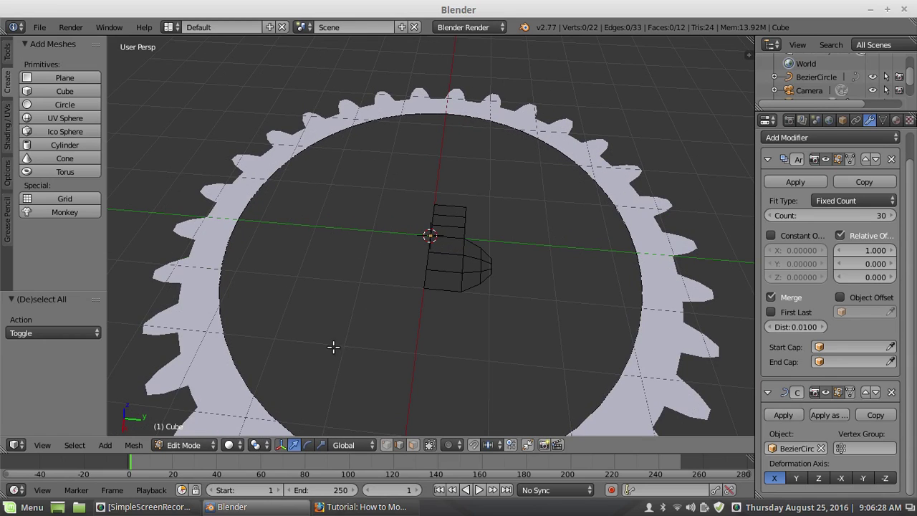
click(200, 443)
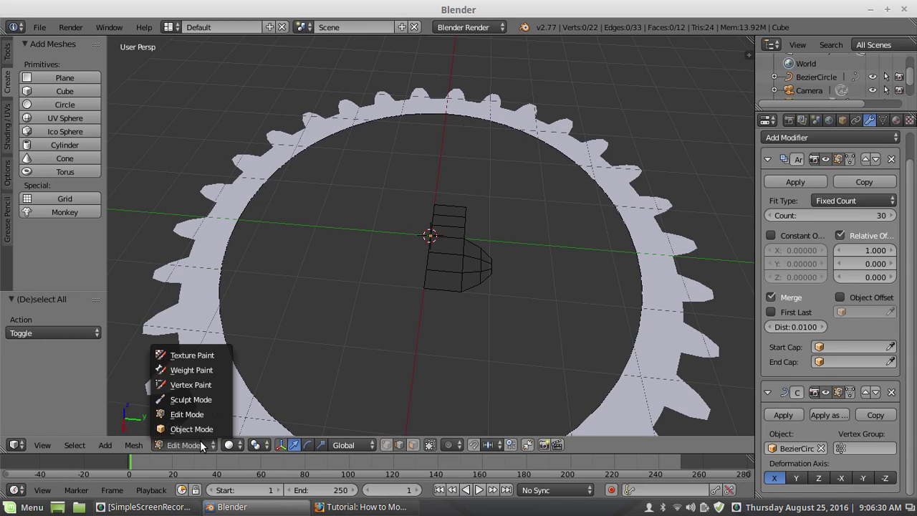
click(206, 428)
Move the gear object to the first layer of the second layer block.
scroll(507, 276, down, 4)
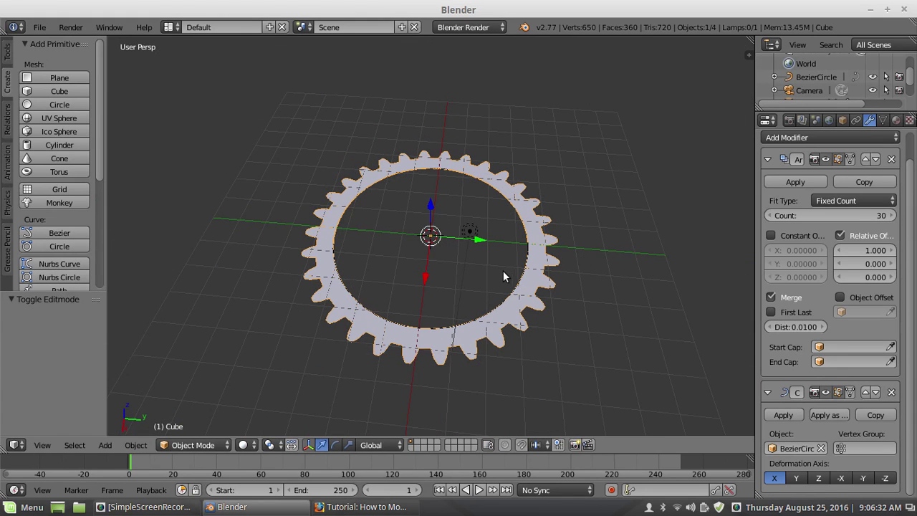
middle_drag(374, 264, 427, 244)
scroll(424, 243, up, 2)
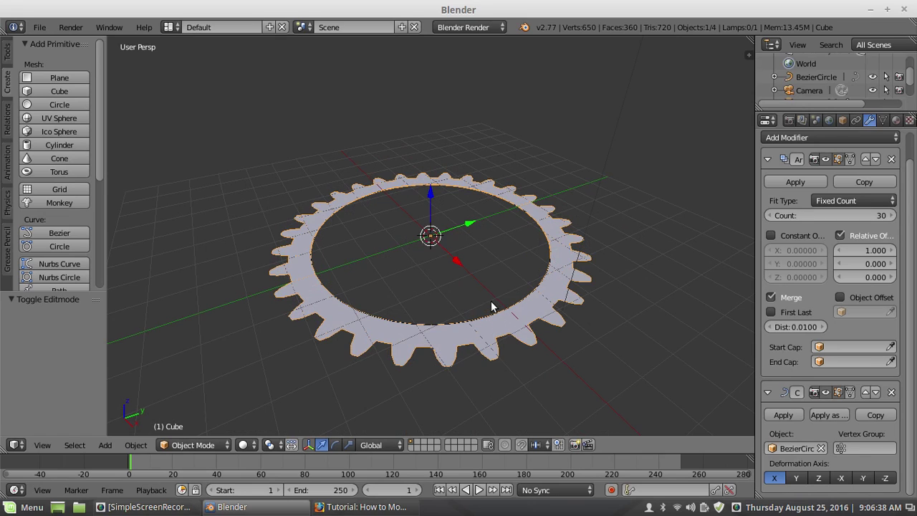
key(m)
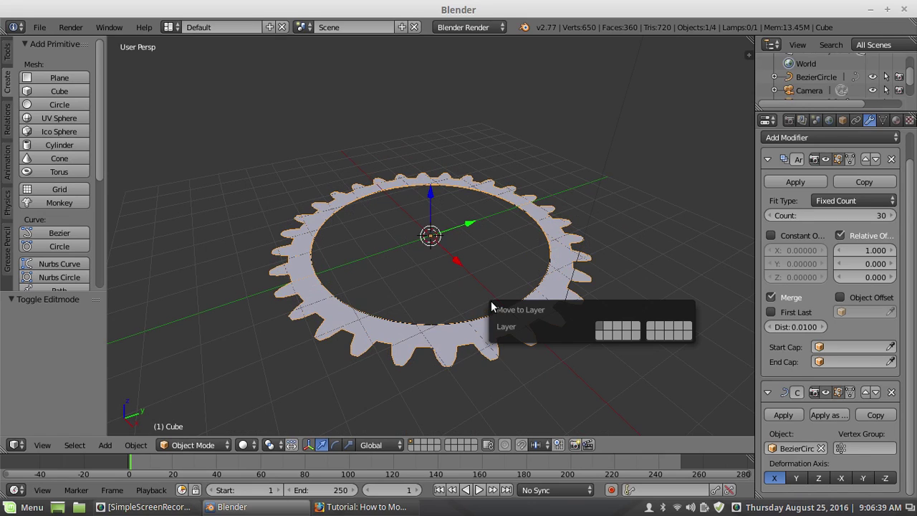
click(651, 330)
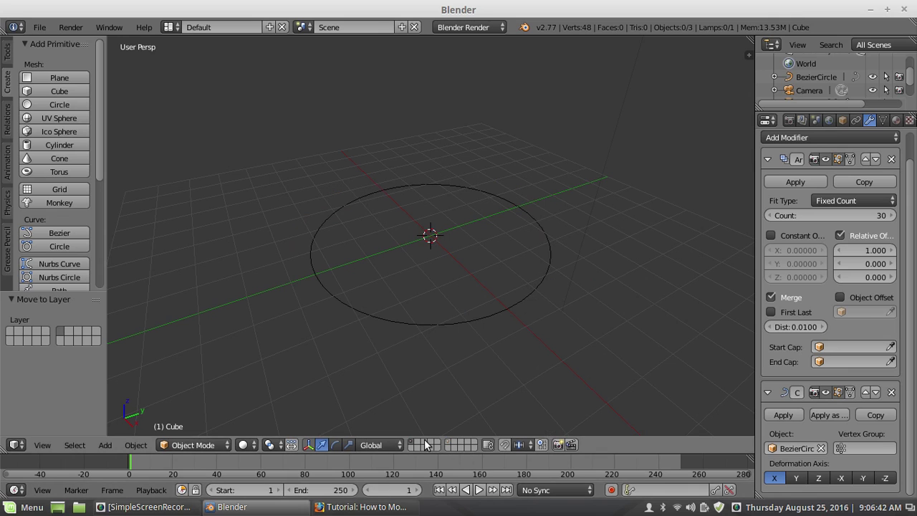
Display only the first layer of the second layer block and inspect the gear's teeth from several angles.
click(448, 445)
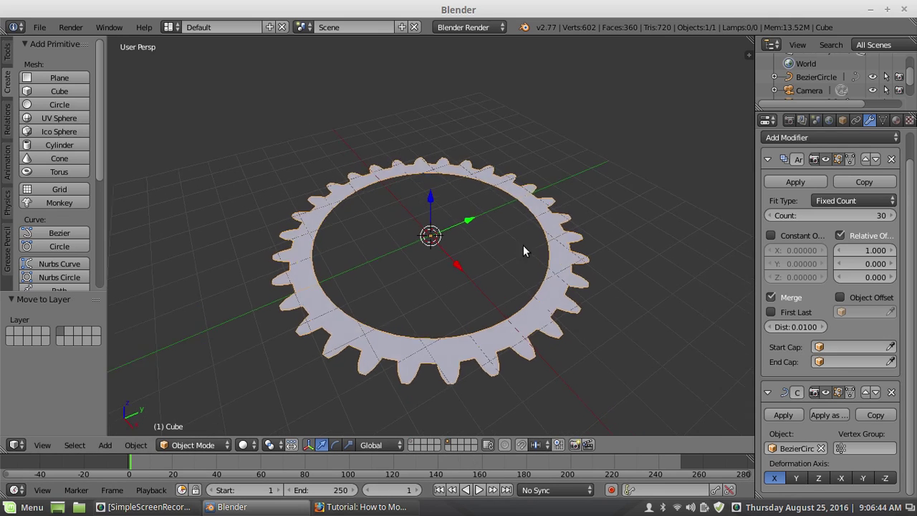
middle_drag(521, 255, 475, 278)
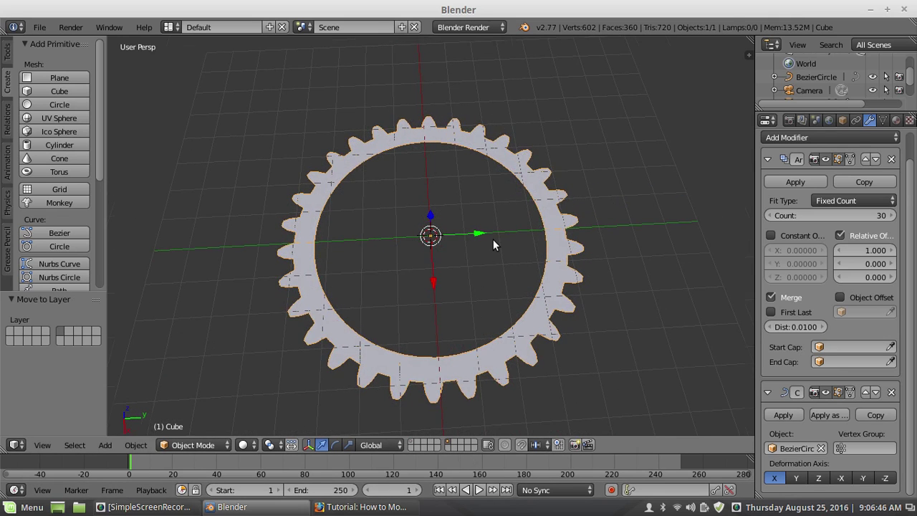
middle_drag(455, 229, 500, 262)
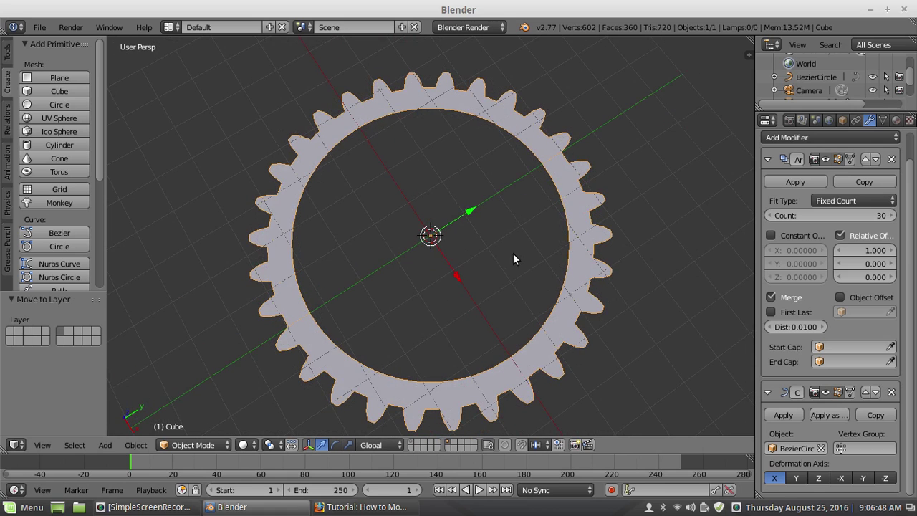
middle_drag(445, 246, 403, 240)
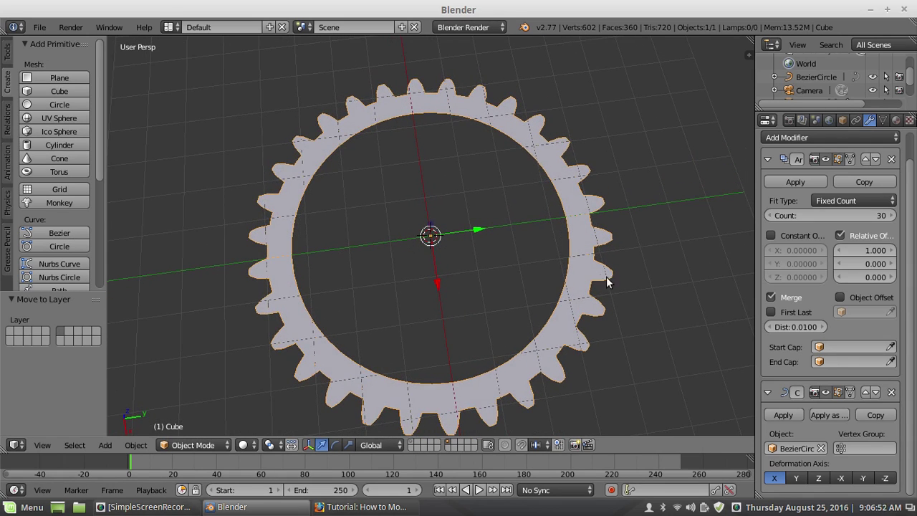
middle_drag(542, 302, 534, 277)
scroll(524, 273, down, 1)
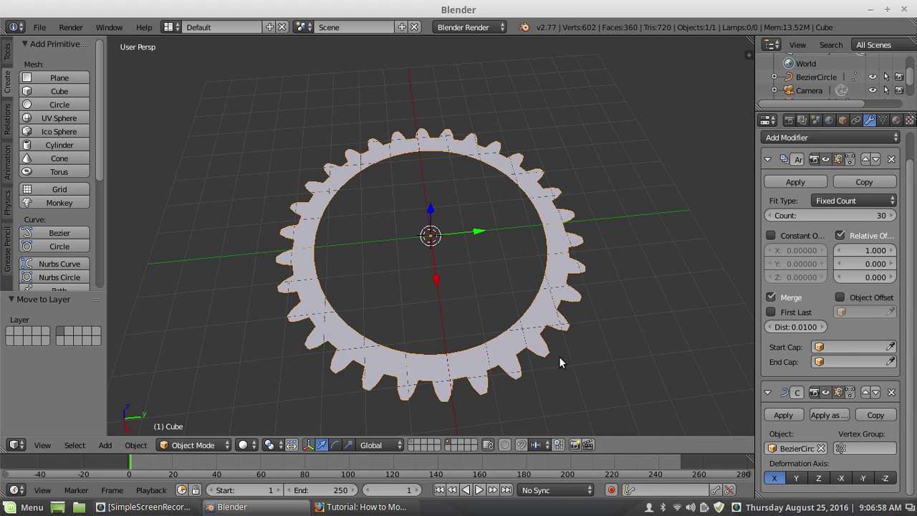
middle_drag(472, 341, 533, 300)
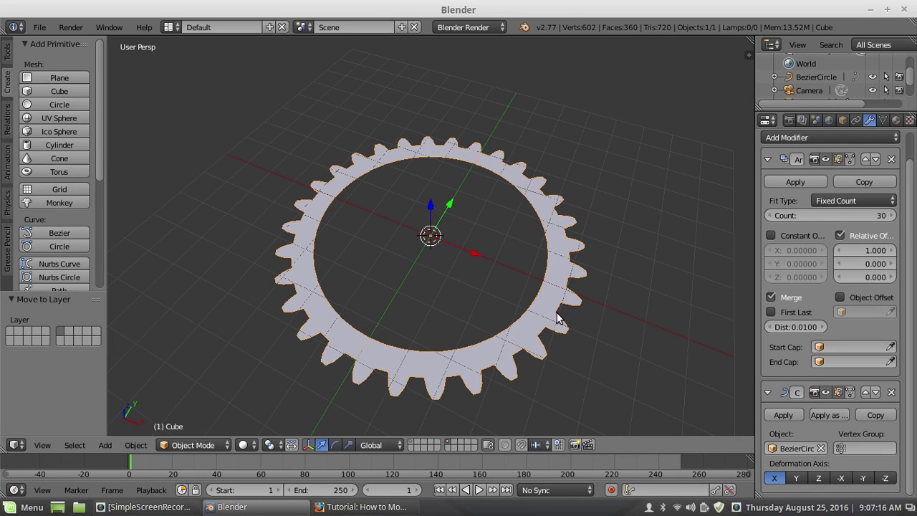
middle_drag(424, 358, 395, 324)
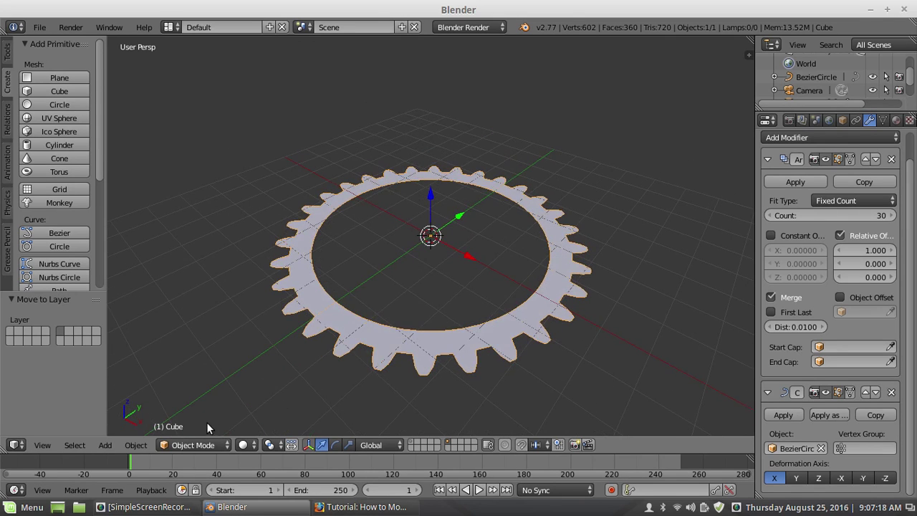
middle_drag(280, 370, 386, 348)
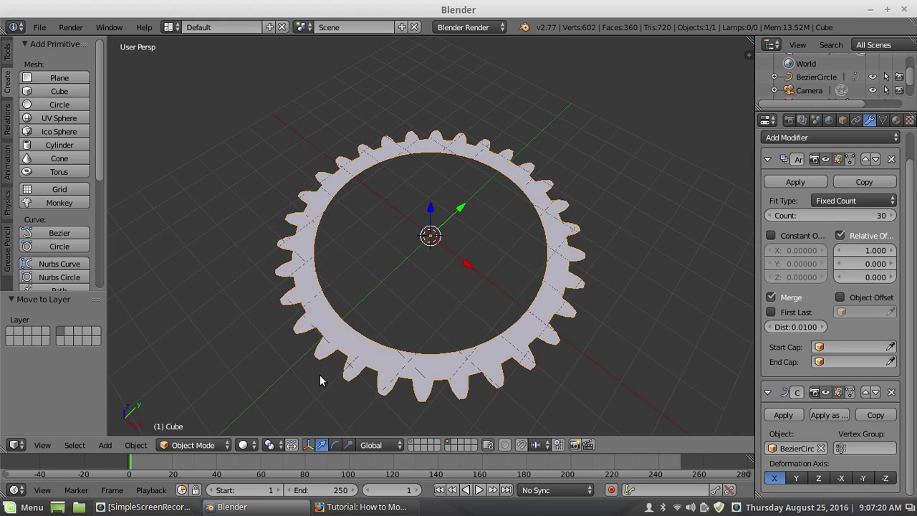
Enter Edit Mode and add one lengthwise loop cut to the base strip, slid close to its toothed edge.
click(215, 445)
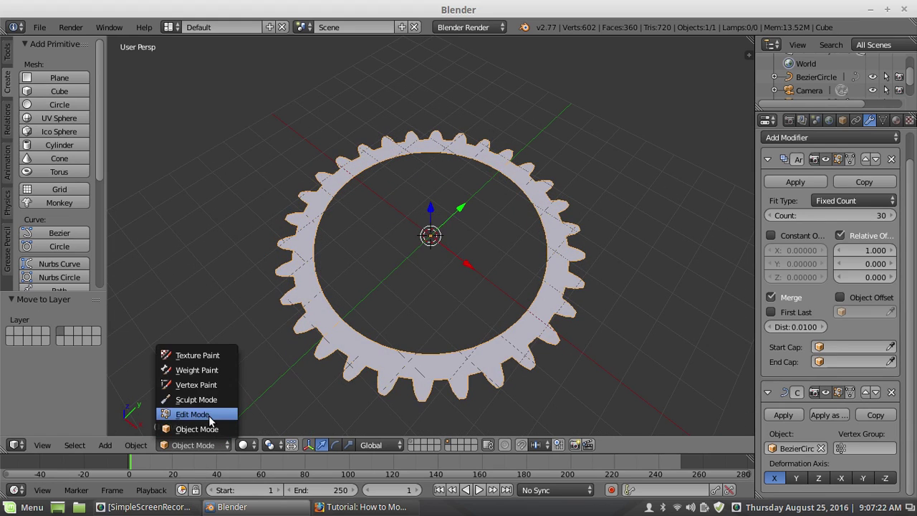
click(206, 413)
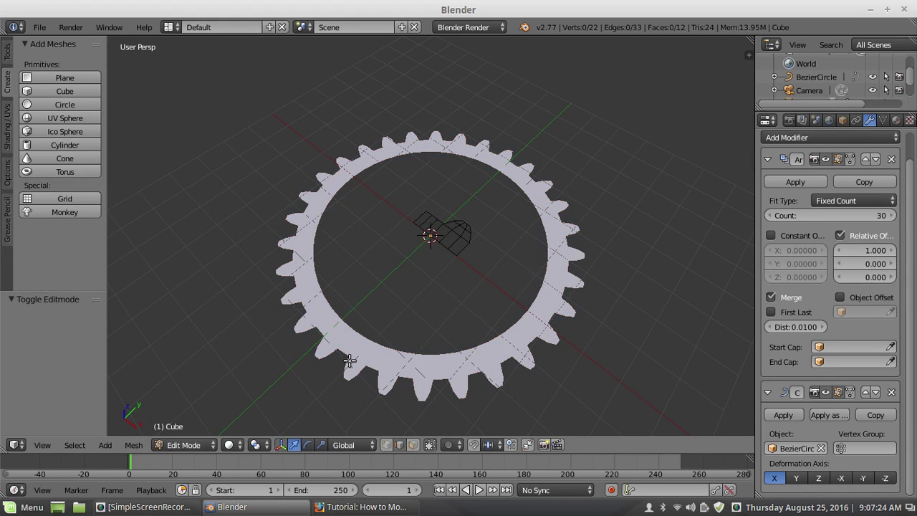
scroll(444, 244, up, 4)
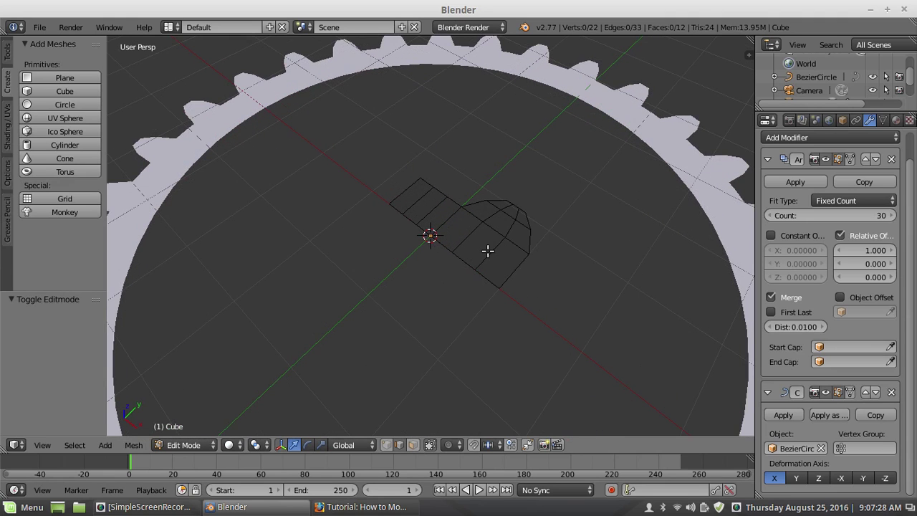
key(ctrl+r)
click(478, 248)
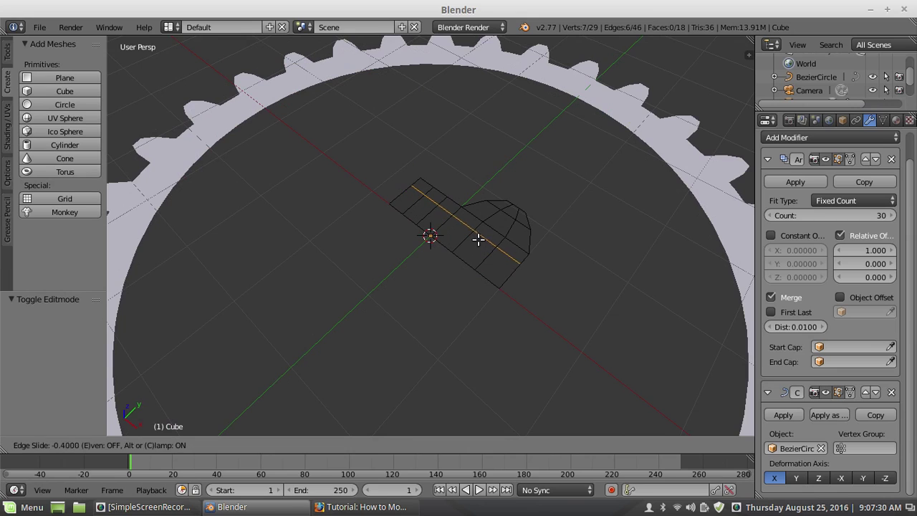
click(481, 237)
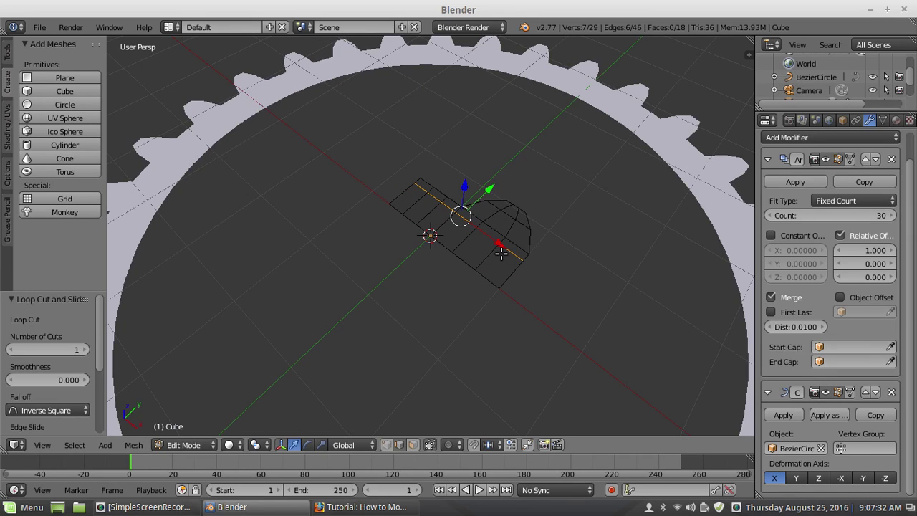
key(a)
Knife-cut a line just inside the tooth's outline, from one root over the tip to the other, and deselect everything.
scroll(500, 254, up, 3)
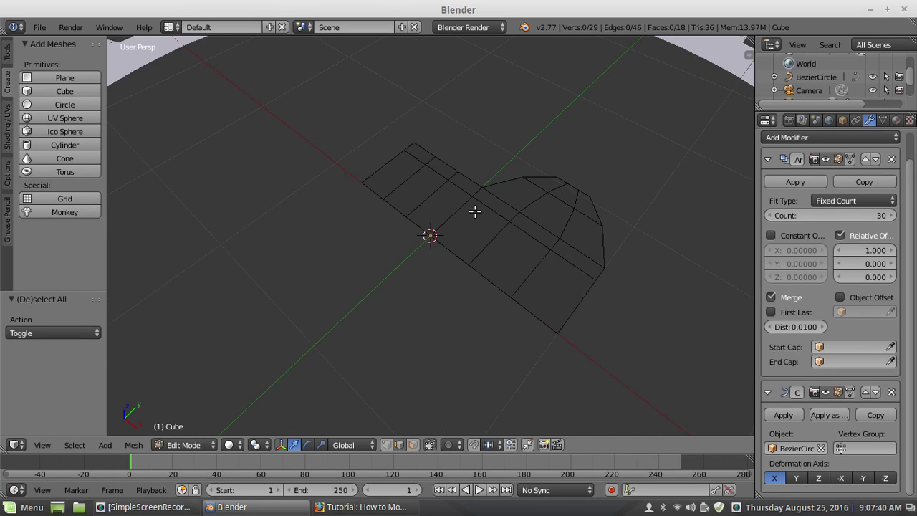
middle_drag(480, 209, 515, 252)
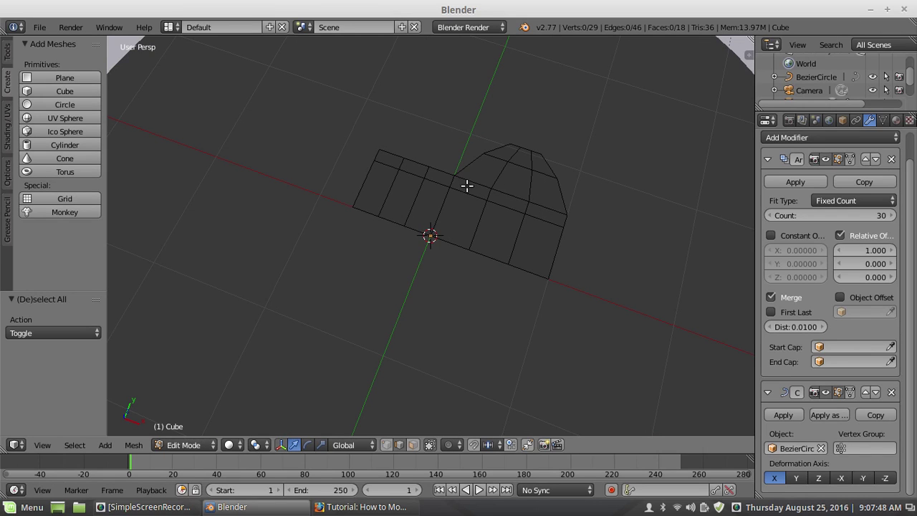
key(k)
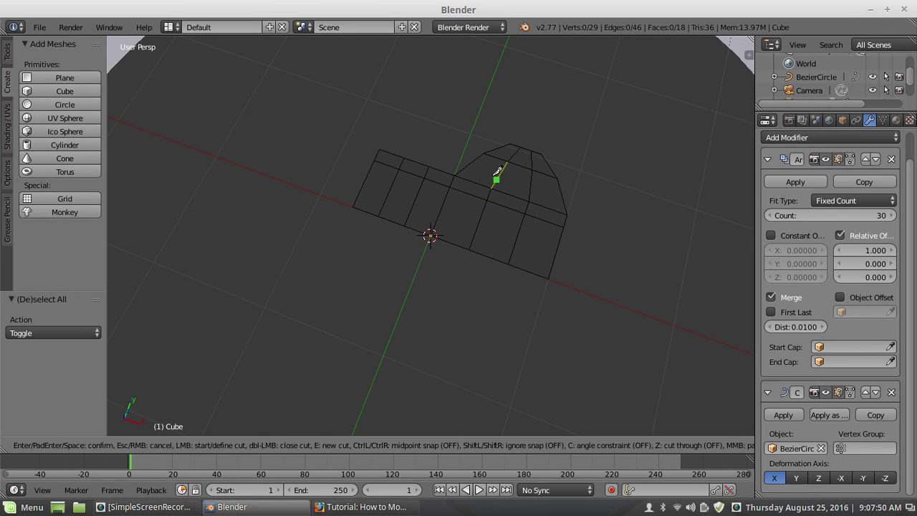
click(452, 185)
click(466, 179)
click(498, 156)
click(510, 153)
click(539, 158)
click(550, 176)
click(558, 211)
click(564, 227)
key(Return)
key(a)
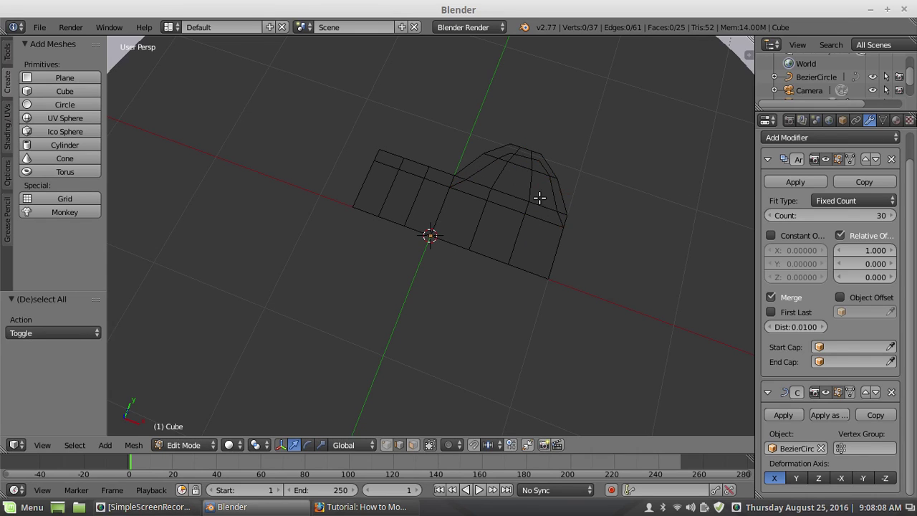
Knife-cut short edges joining the tooth's outer tip corners to the inner outline, and deselect everything.
scroll(533, 196, up, 1)
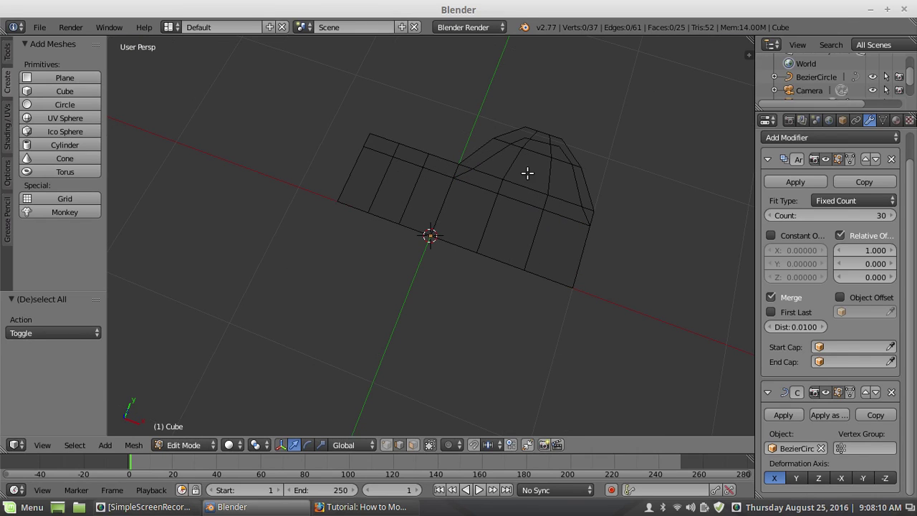
key(k)
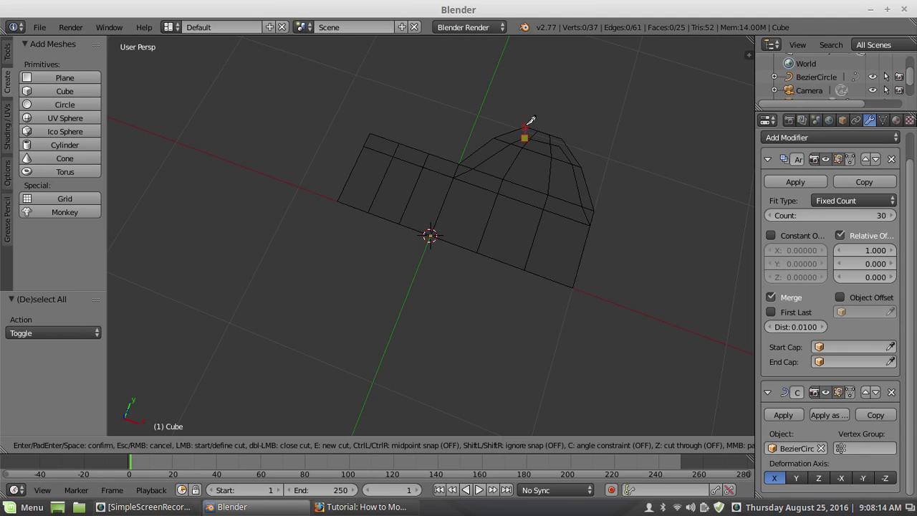
click(530, 119)
click(565, 135)
key(Return)
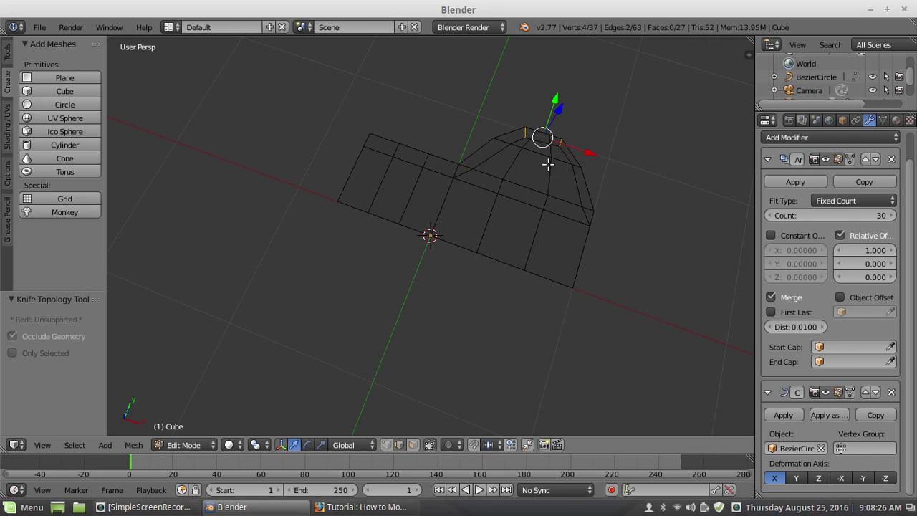
key(a)
Switch to vertex selection and move the inner cut's vertex near the tooth's root about 0.065 along X.
scroll(533, 182, up, 2)
middle_drag(556, 139, 587, 158)
scroll(587, 157, down, 4)
scroll(540, 142, up, 2)
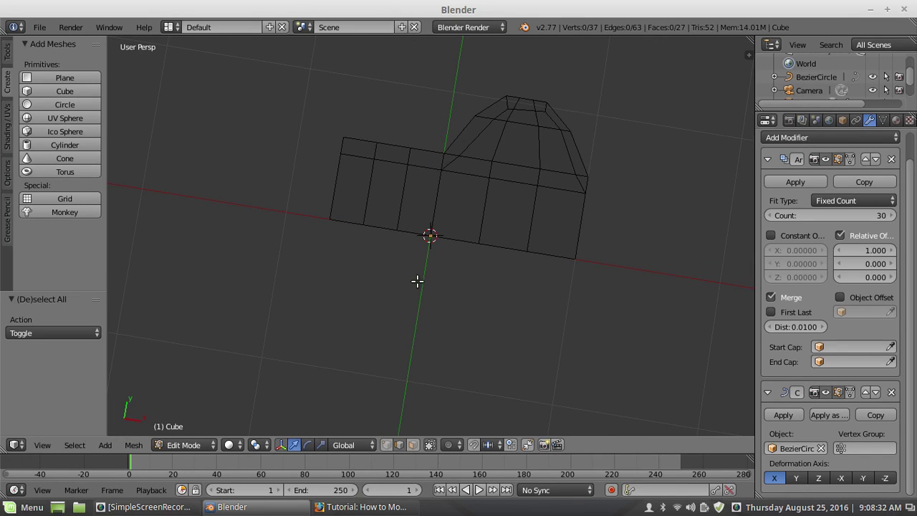
click(386, 445)
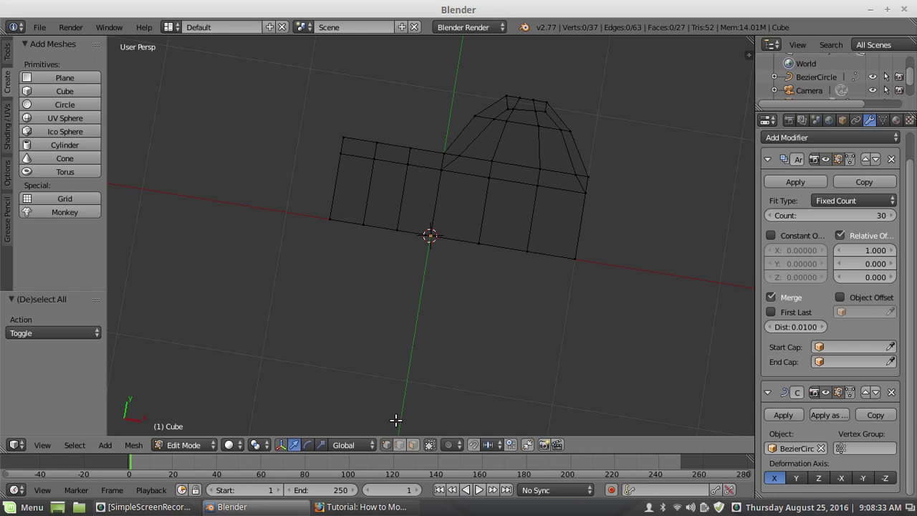
right_click(459, 155)
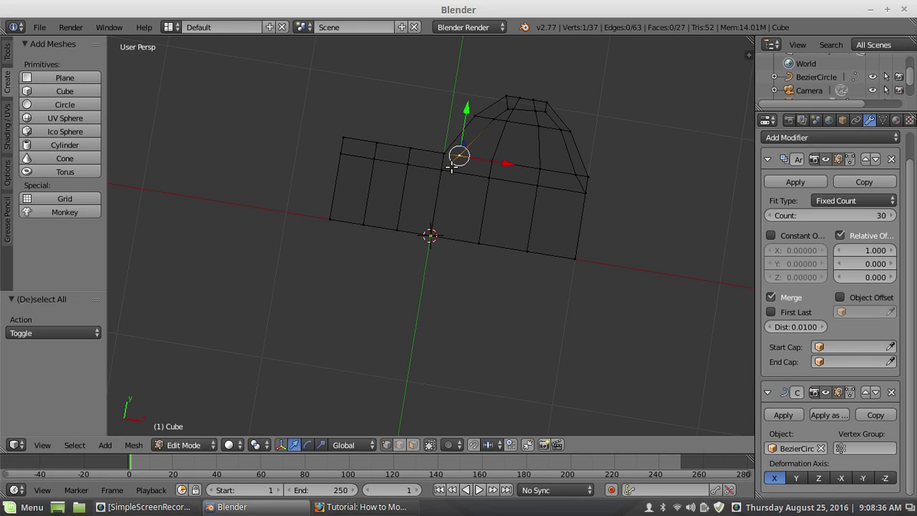
key(g)
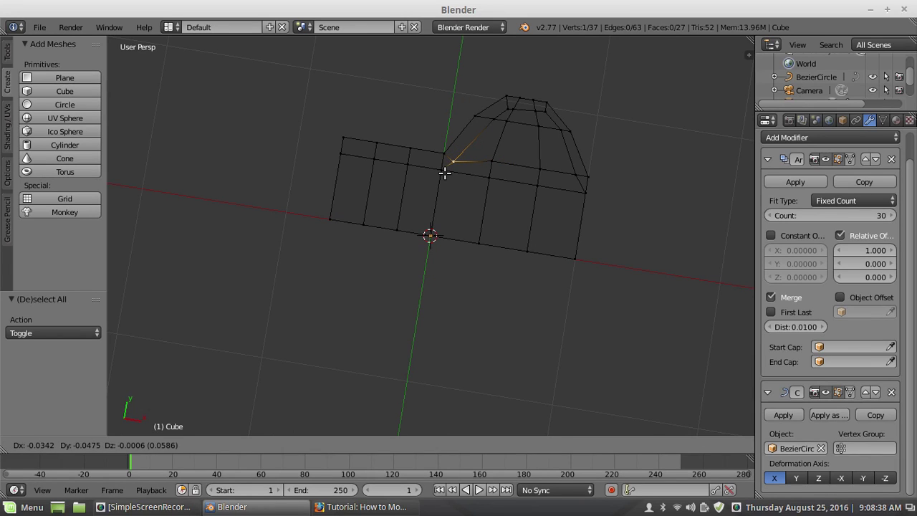
click(460, 166)
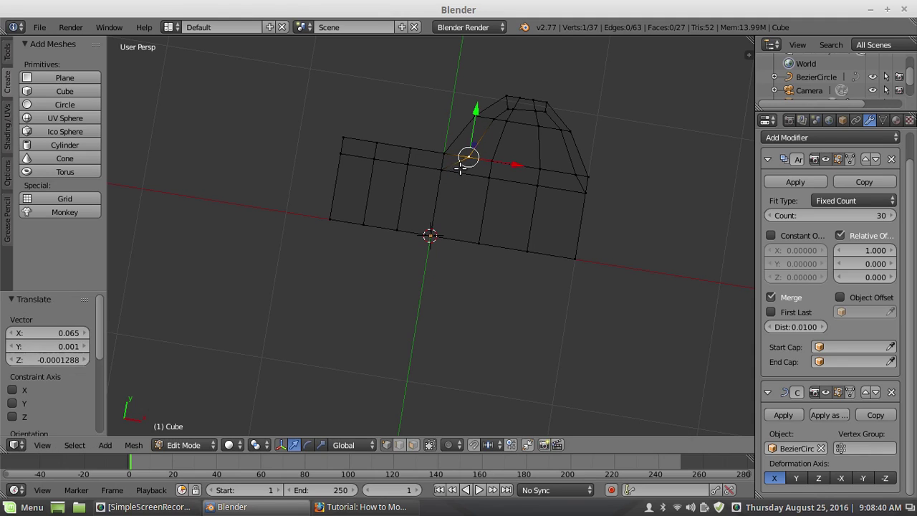
Set the snap element to Vertex and merge the inner cut's two root vertices onto the loop cut's vertices beside them.
click(484, 444)
click(507, 411)
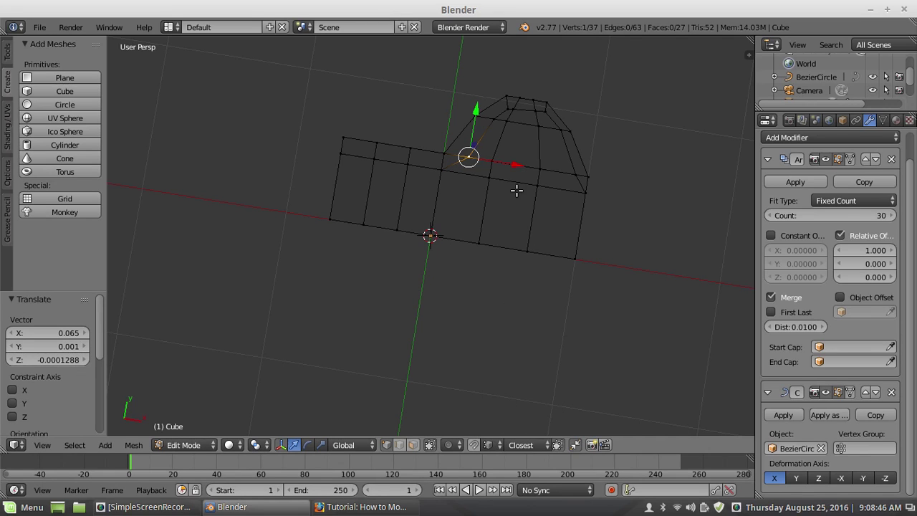
key(g)
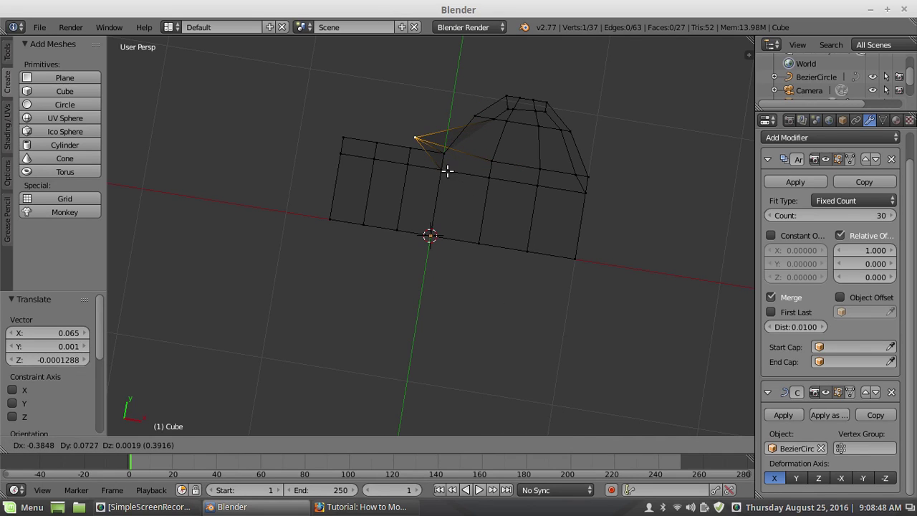
click(444, 169)
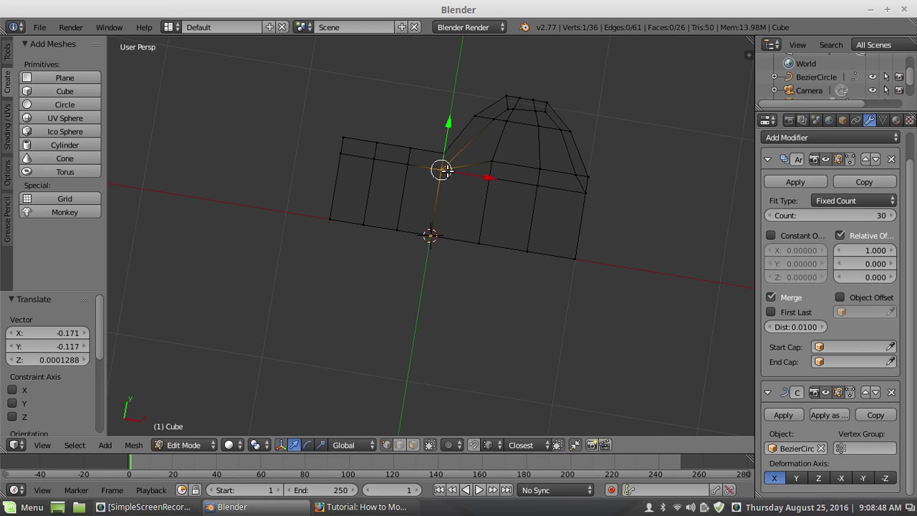
right_click(582, 175)
key(g)
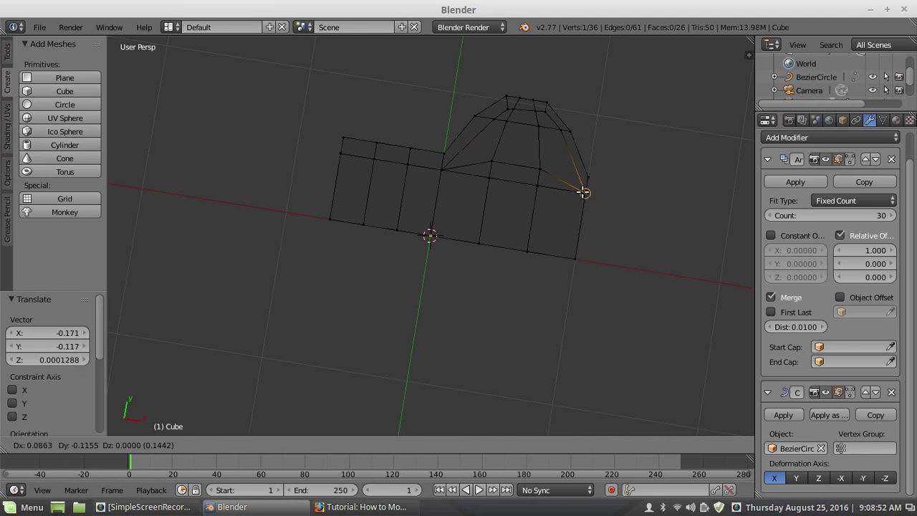
click(583, 192)
key(a)
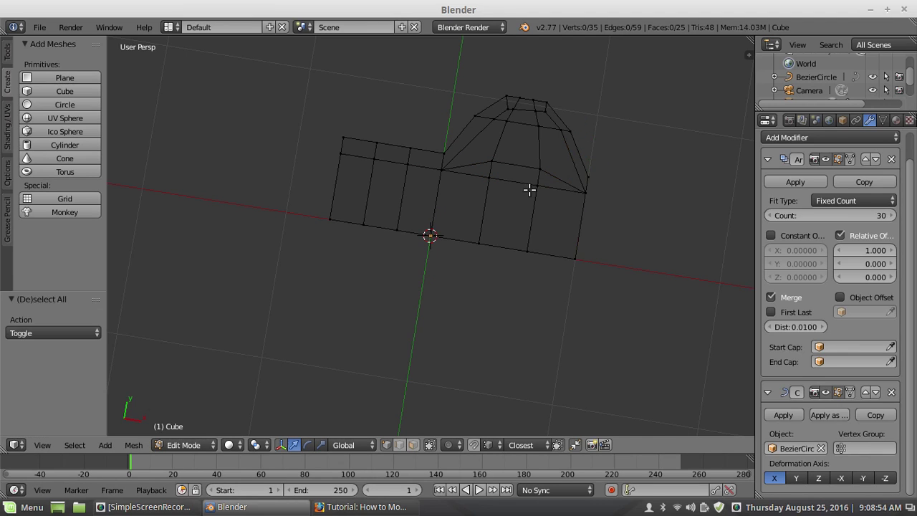
Merge the two middle vertices across the tooth's base onto the loop cut's vertices directly below them.
right_click(493, 163)
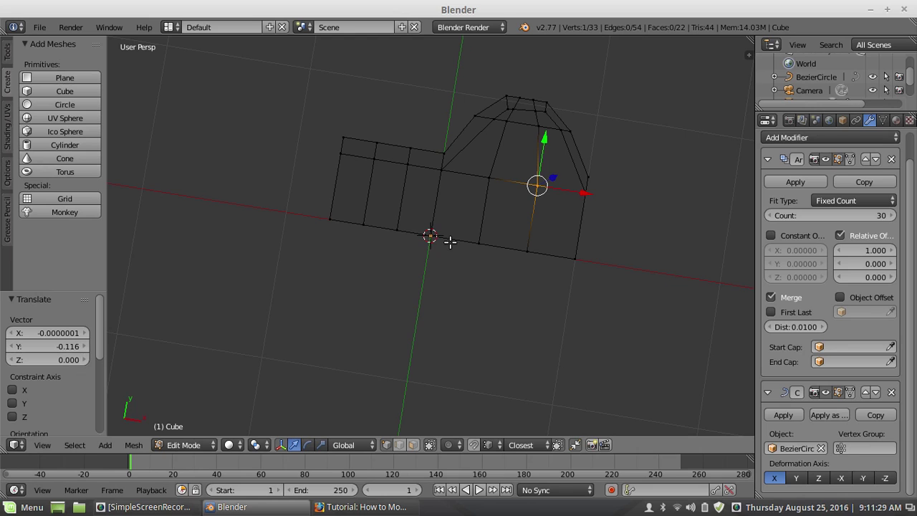
middle_drag(432, 221, 465, 255)
middle_drag(454, 189, 503, 142)
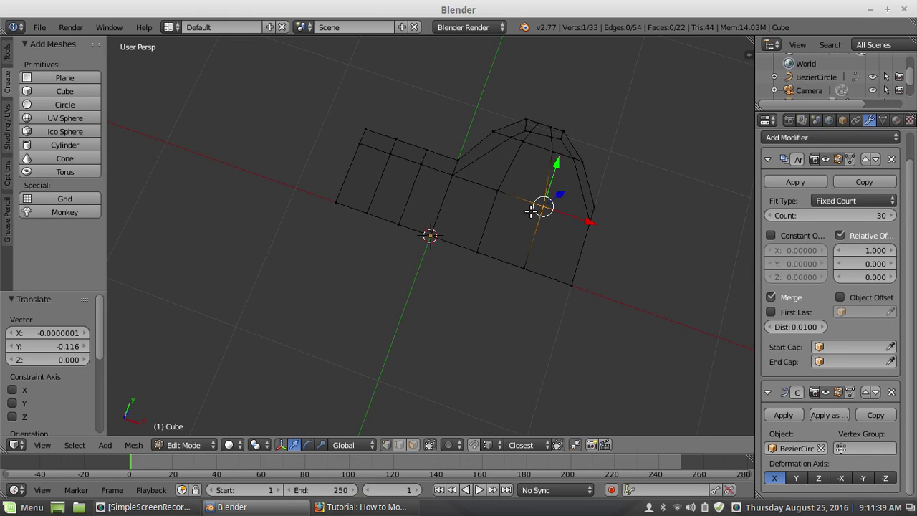
middle_drag(526, 234, 506, 203)
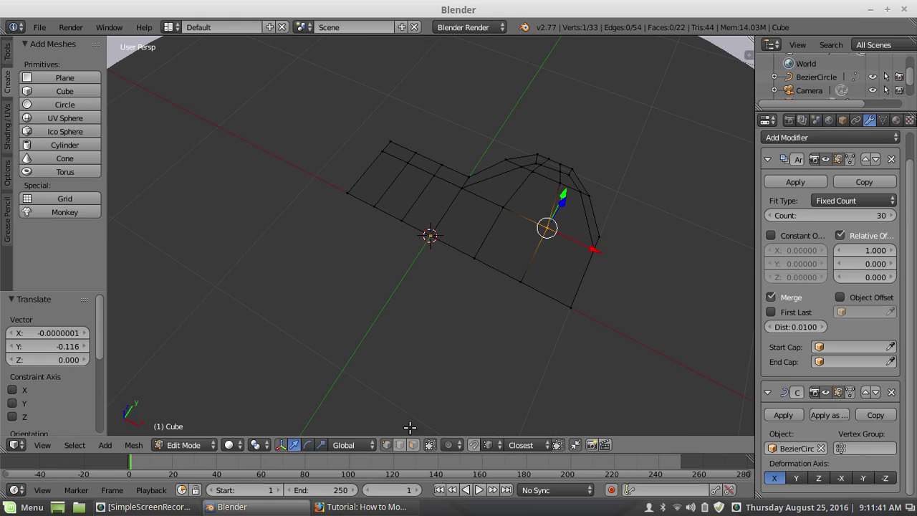
Return the gear mesh from Edit Mode to Object Mode.
click(187, 445)
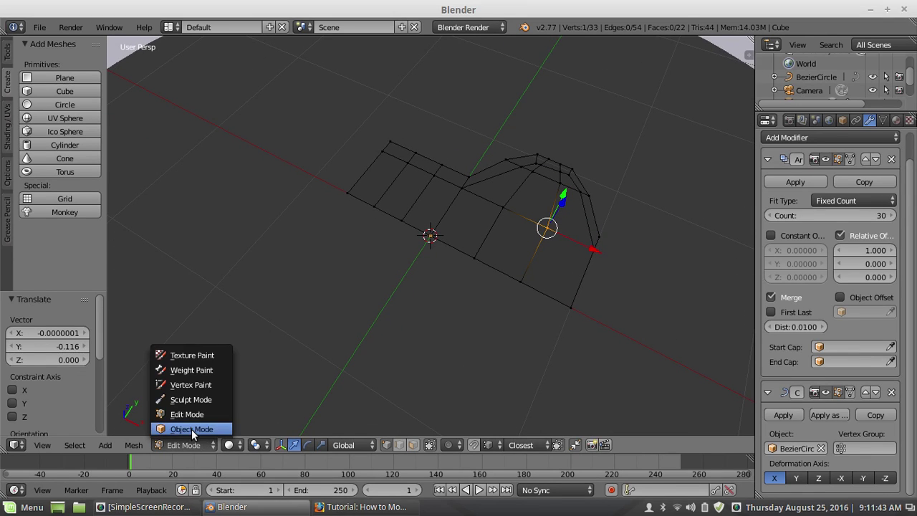
click(192, 429)
scroll(397, 284, down, 6)
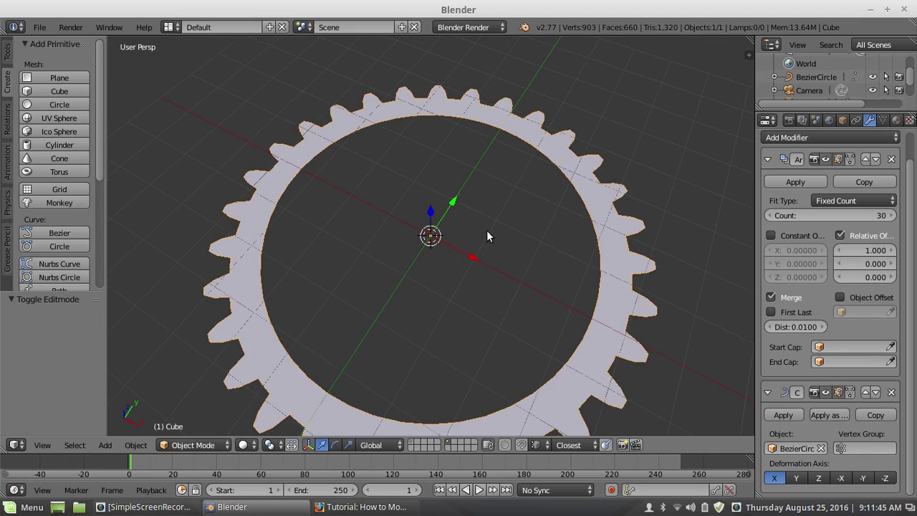
middle_drag(486, 231, 519, 248)
scroll(522, 253, down, 1)
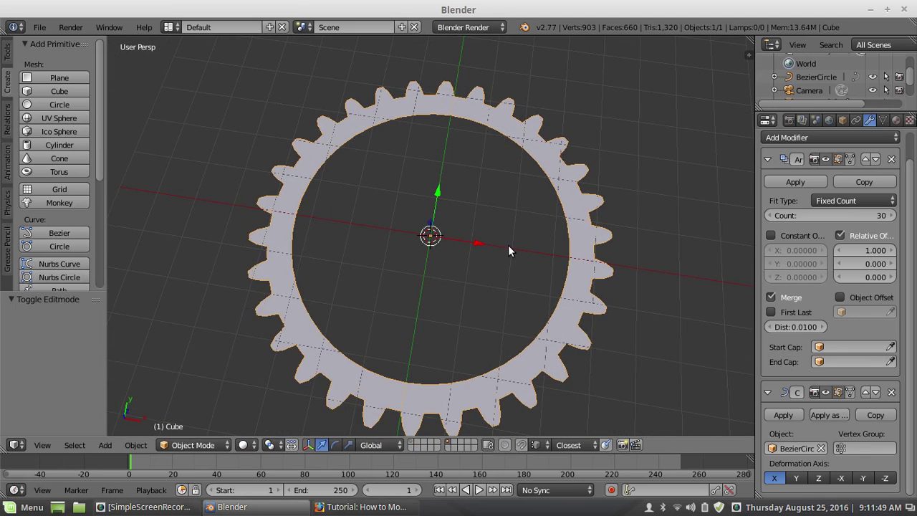
scroll(508, 245, up, 1)
scroll(508, 245, down, 1)
mouse_move(413, 306)
middle_down()
mouse_move(397, 293)
mouse_move(409, 281)
mouse_move(412, 298)
middle_up()
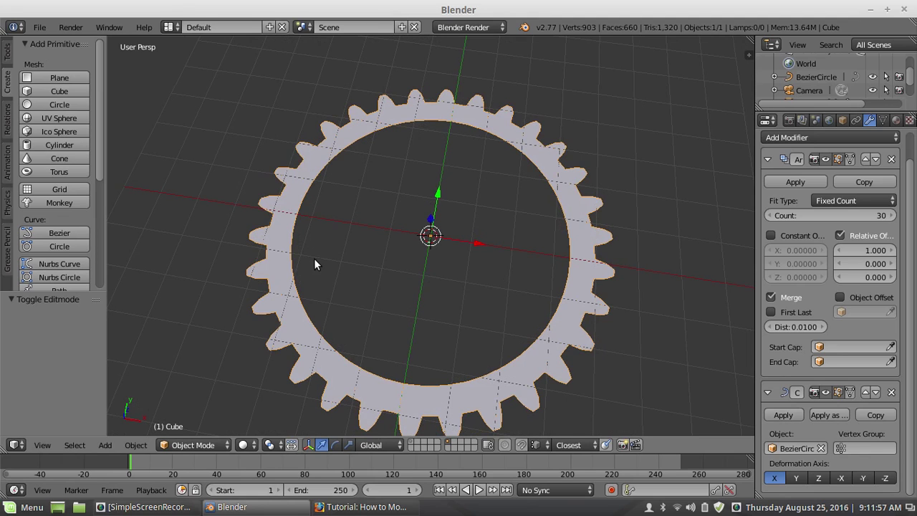
scroll(318, 258, down, 1)
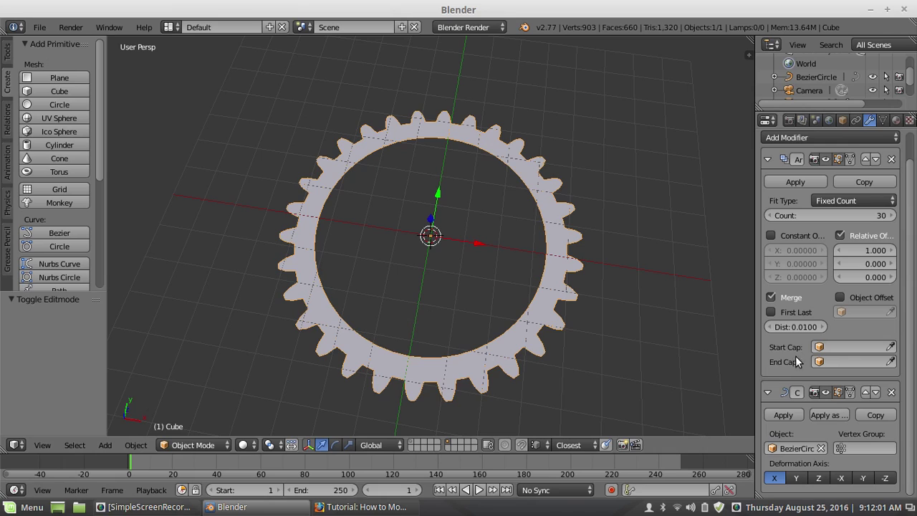
Apply the gear's Array modifier first and its Curve modifier second, undoing any application made in the wrong order.
click(781, 414)
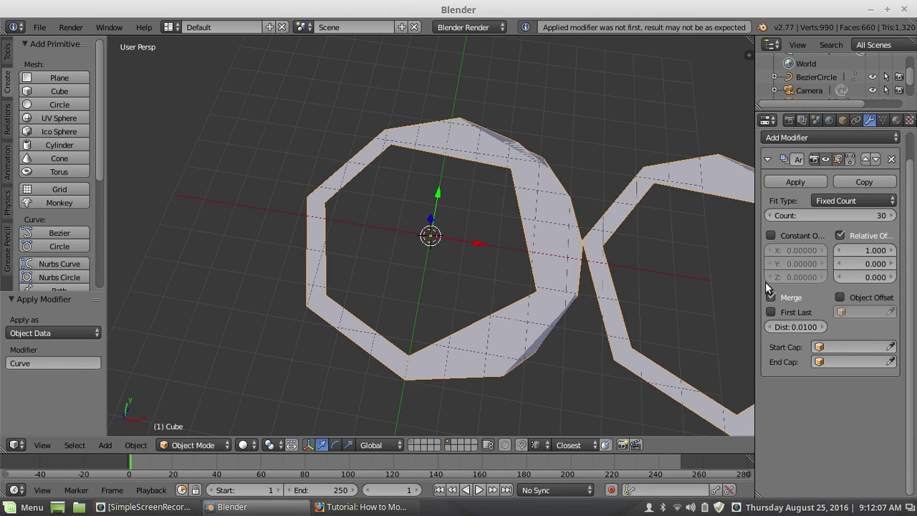
key(ctrl+z)
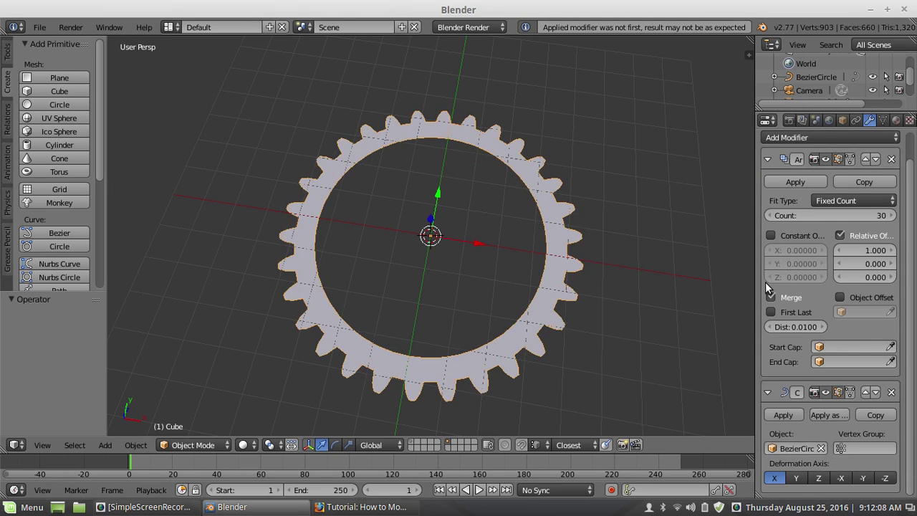
click(801, 180)
click(782, 182)
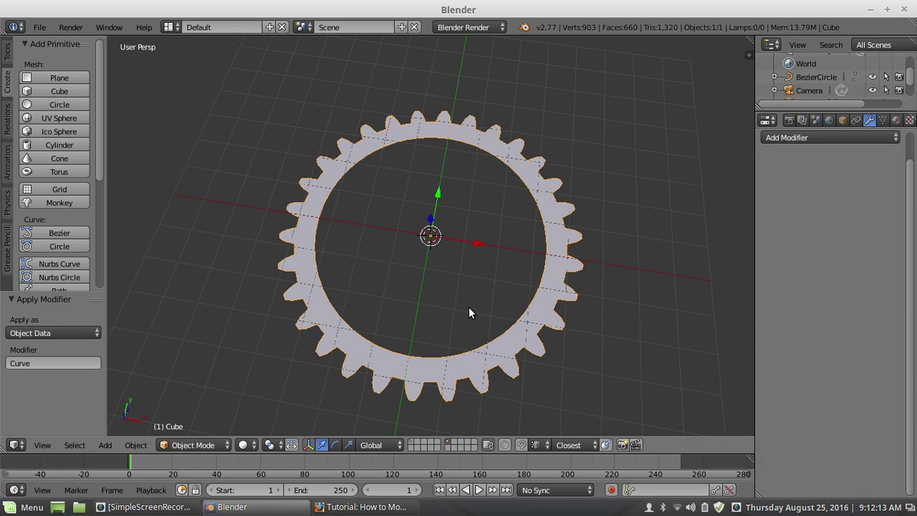
Switch the gear mesh from Object Mode to Edit Mode.
mouse_move(428, 306)
middle_down()
mouse_move(410, 287)
mouse_move(411, 251)
mouse_move(436, 280)
mouse_move(432, 291)
middle_up()
scroll(432, 294, down, 1)
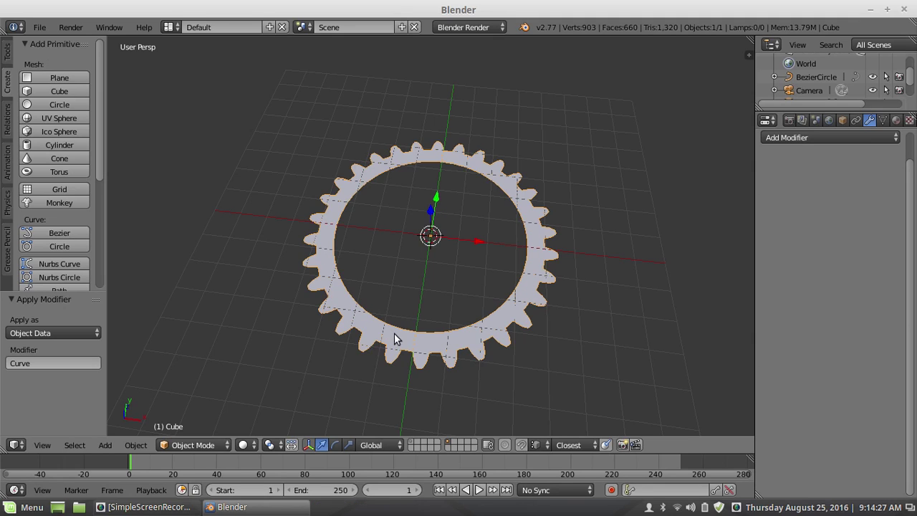
click(184, 445)
click(185, 415)
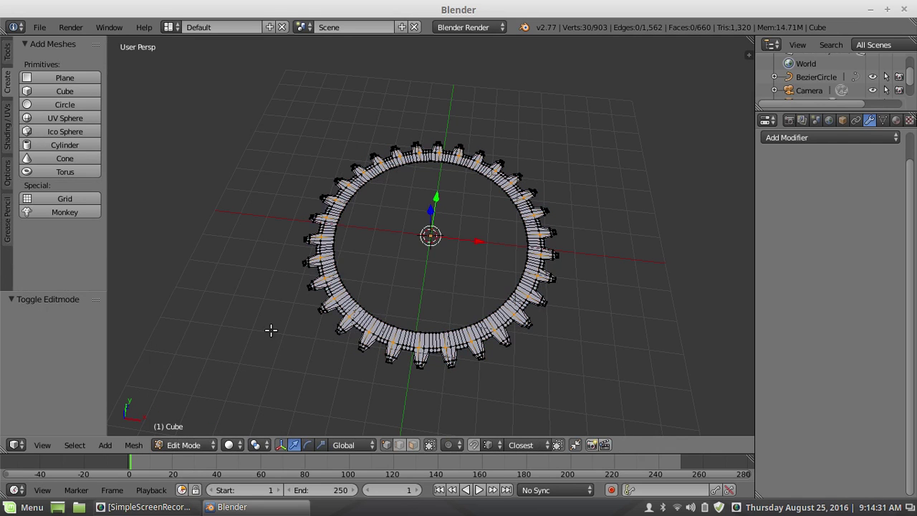
Select the whole gear mesh and run Remove Doubles on it.
key(a)
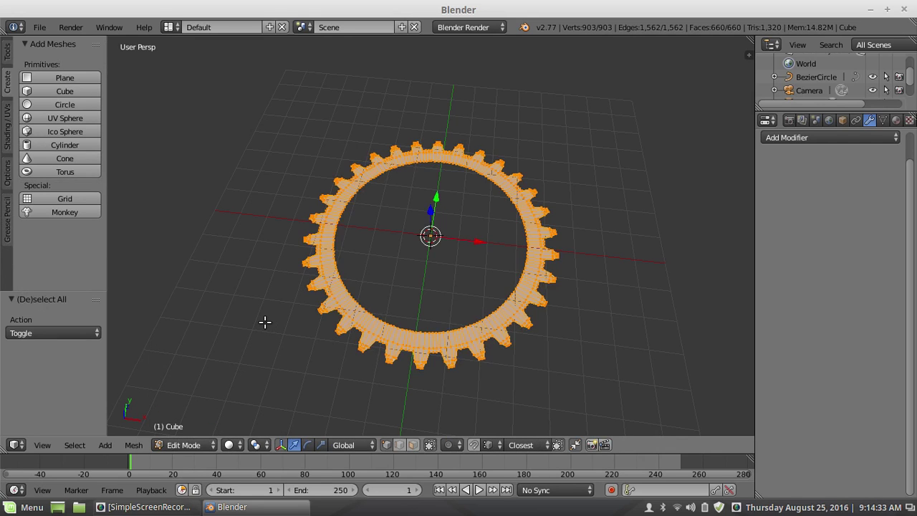
click(8, 57)
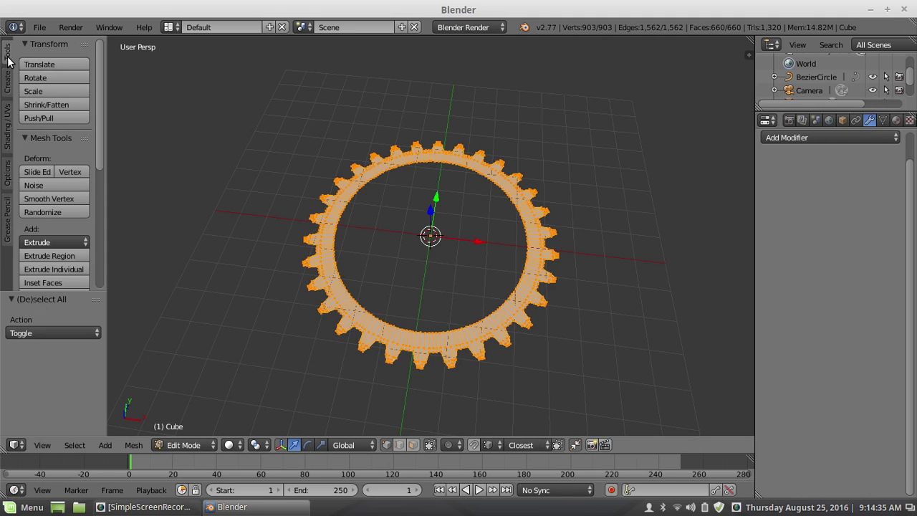
scroll(75, 227, down, 5)
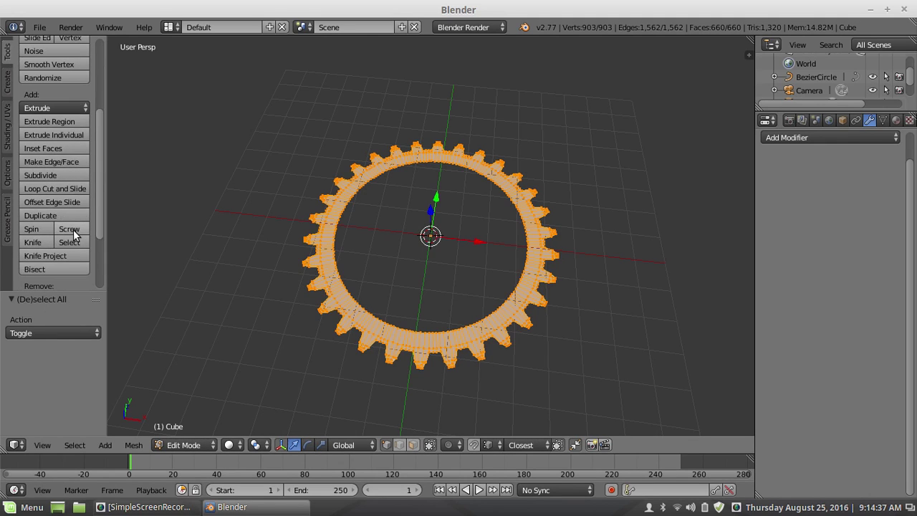
drag(108, 203, 122, 203)
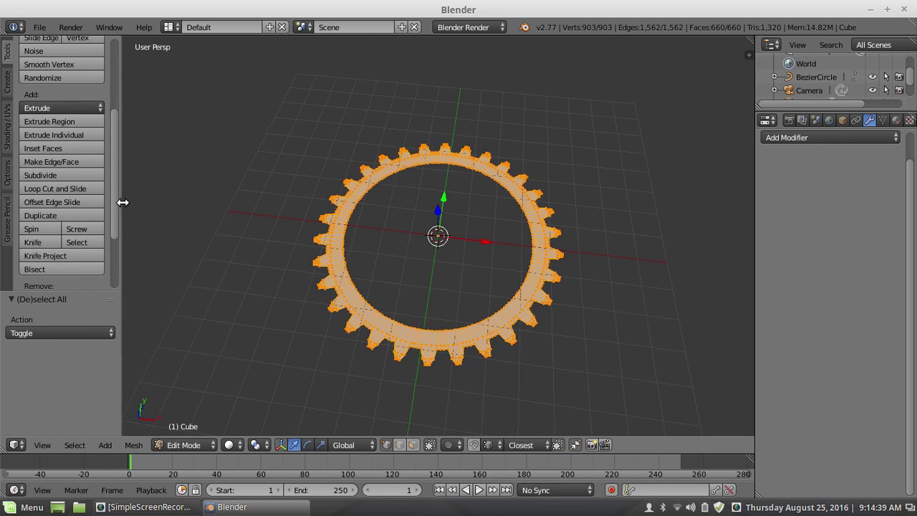
scroll(112, 196, down, 4)
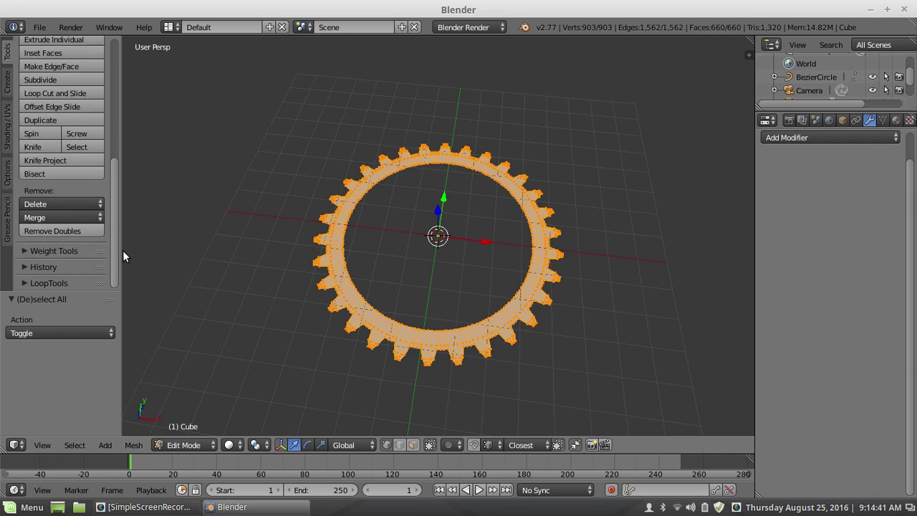
click(77, 233)
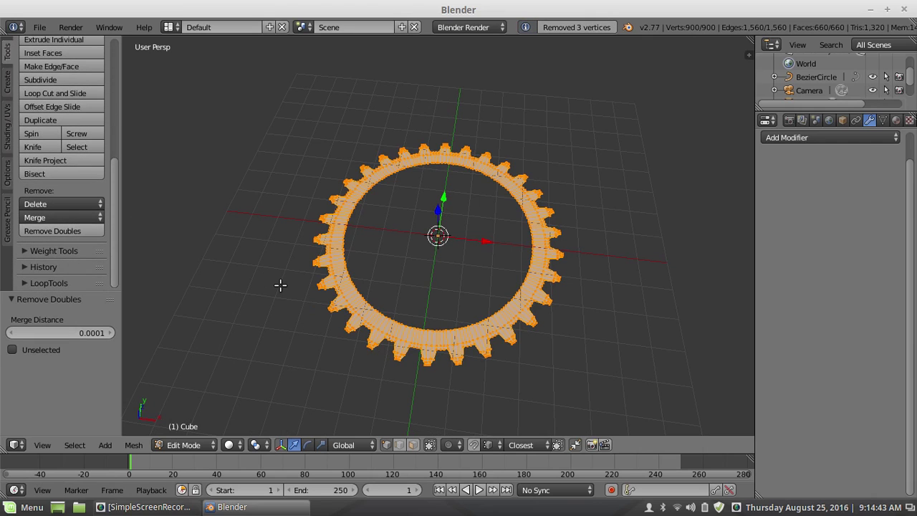
Deselect the whole mesh and switch to edge selection.
key(a)
scroll(382, 301, up, 3)
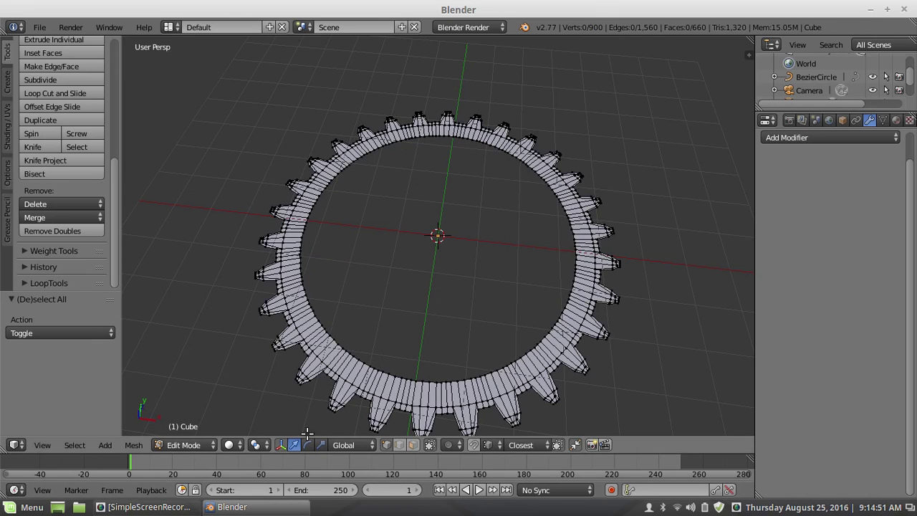
click(400, 445)
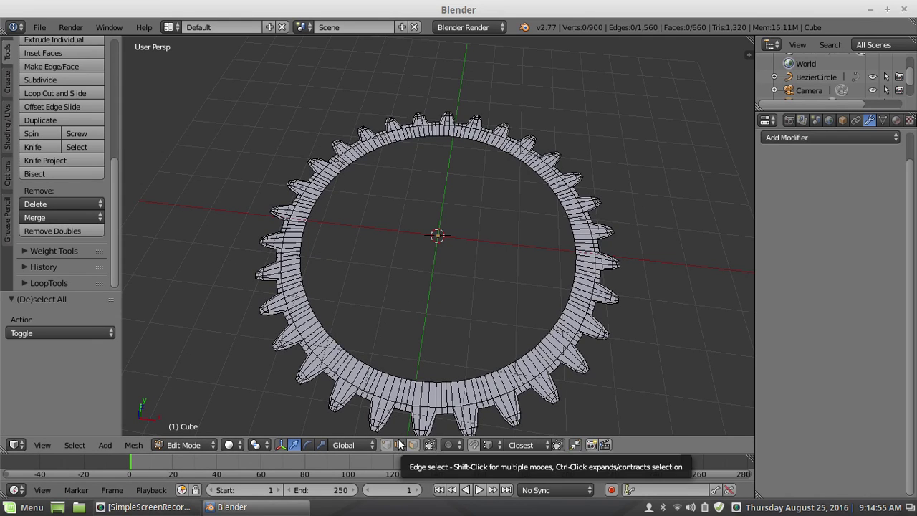
Try LoopTools Circle on the gear's inner edge loop with the Fit inside method, and undo it.
alt+right_click(398, 378)
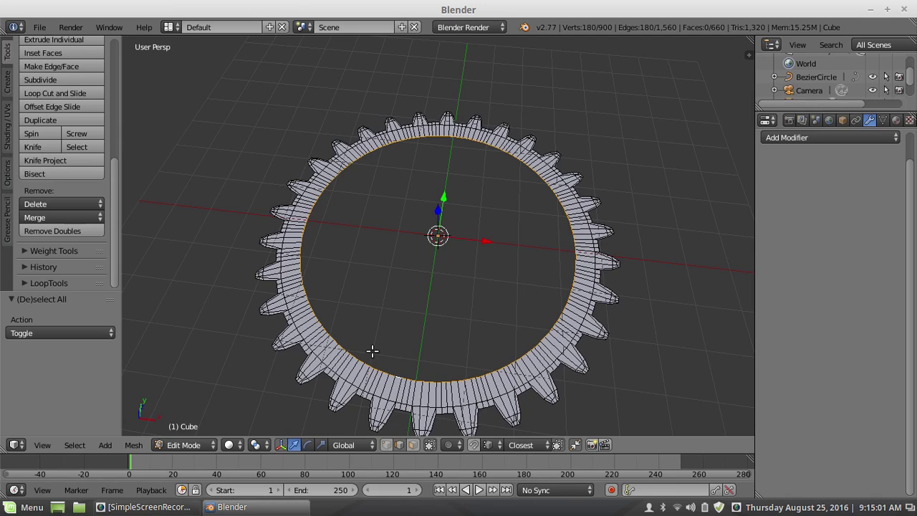
key(w)
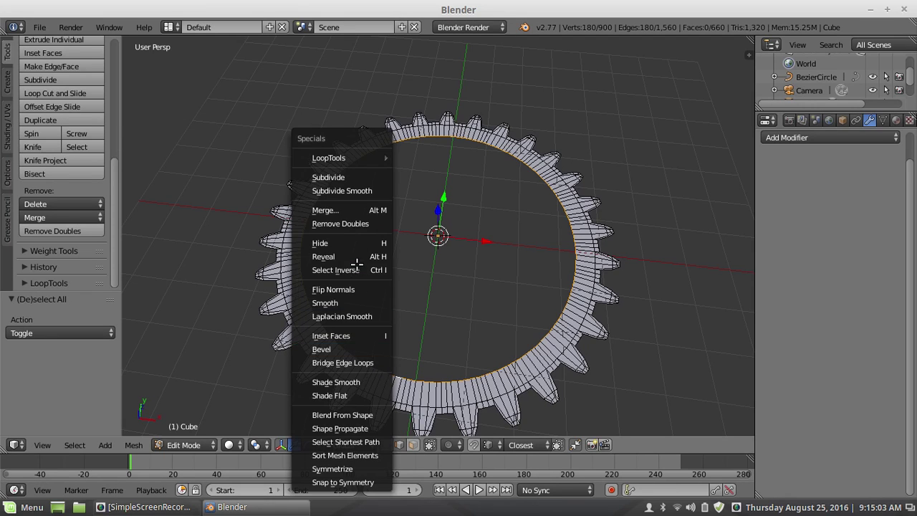
click(369, 158)
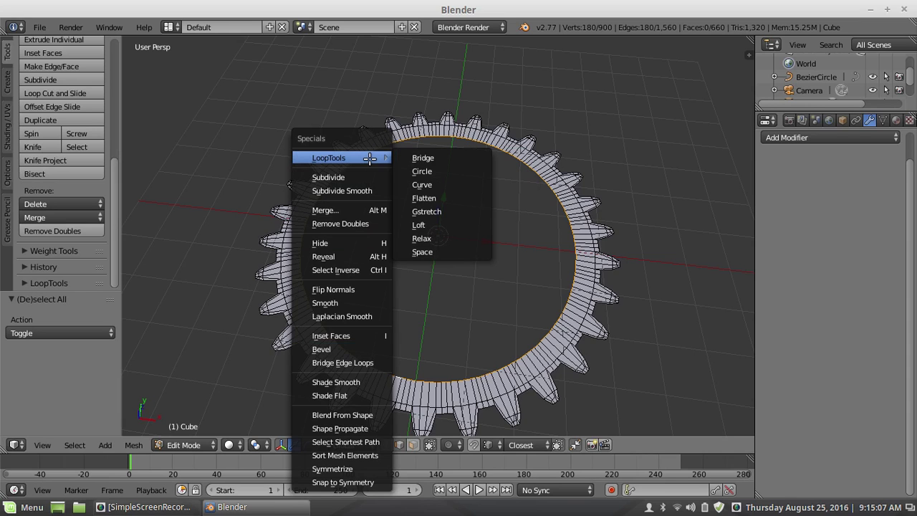
click(417, 170)
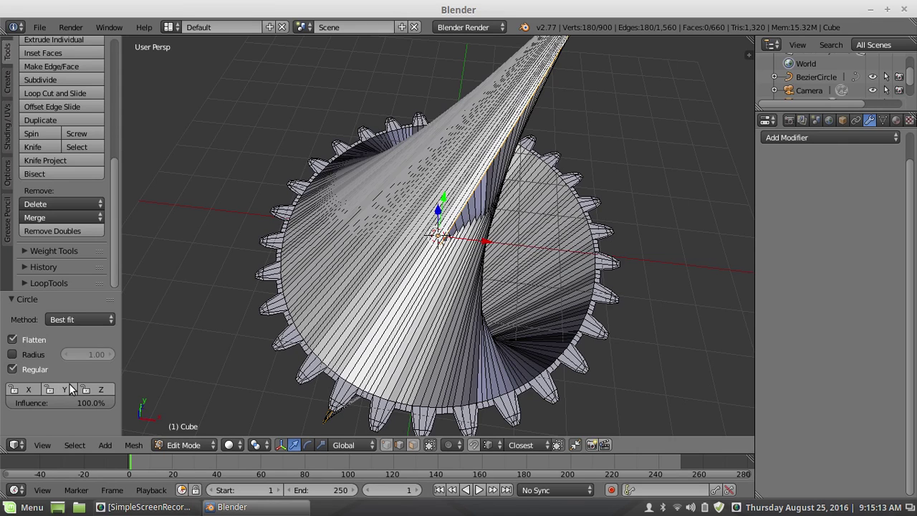
click(79, 325)
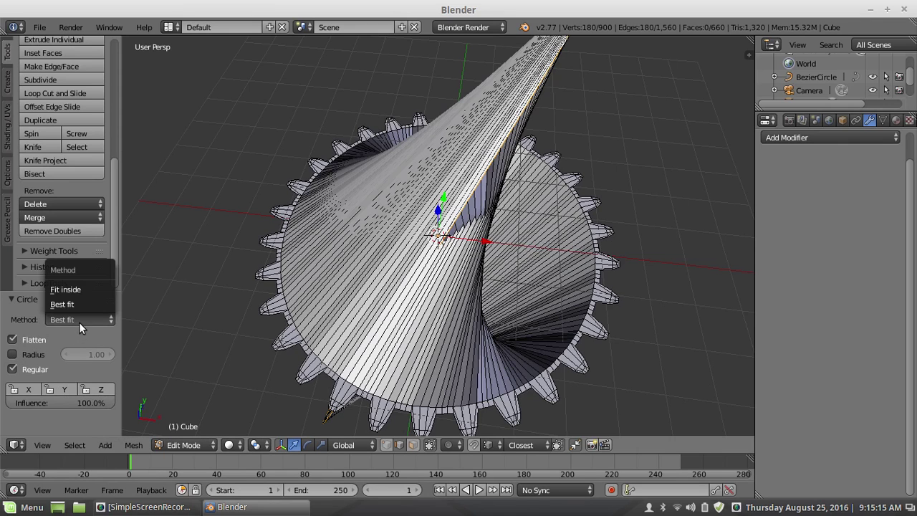
click(77, 289)
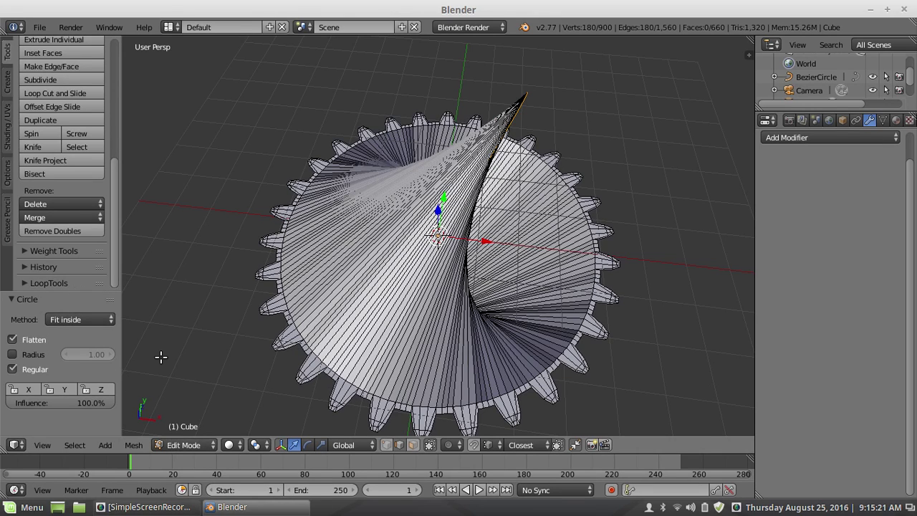
key(ctrl+z)
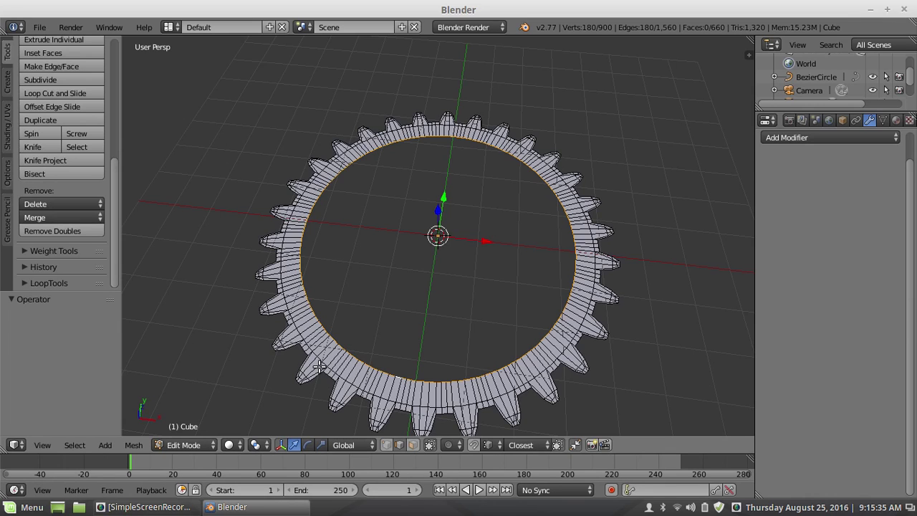
Run Remove Doubles on the whole gear mesh again and clear the selection.
key(a)
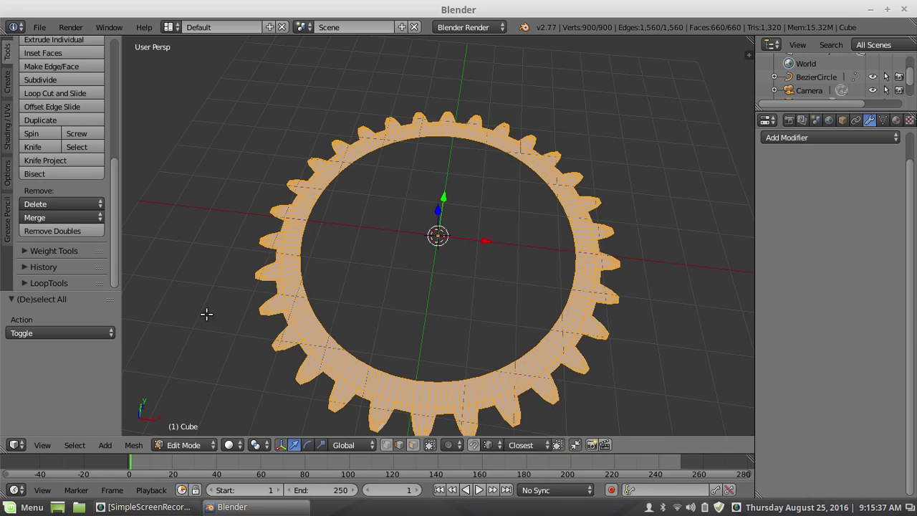
click(65, 231)
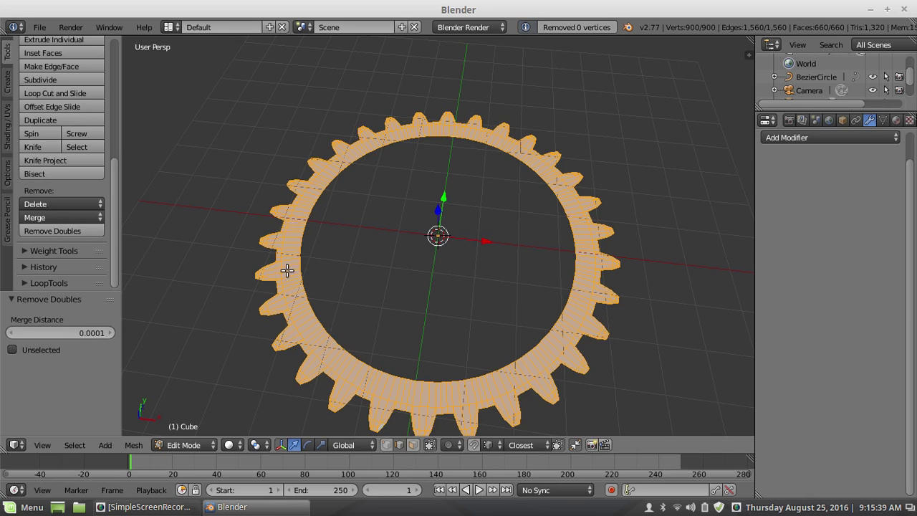
key(a)
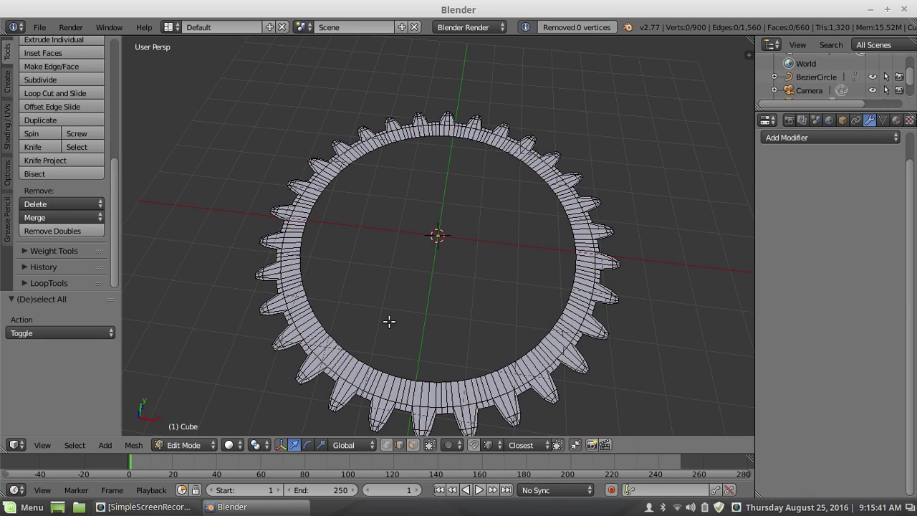
Select the gear's inner edge loop and apply LoopTools Circle to it.
alt+right_click(385, 371)
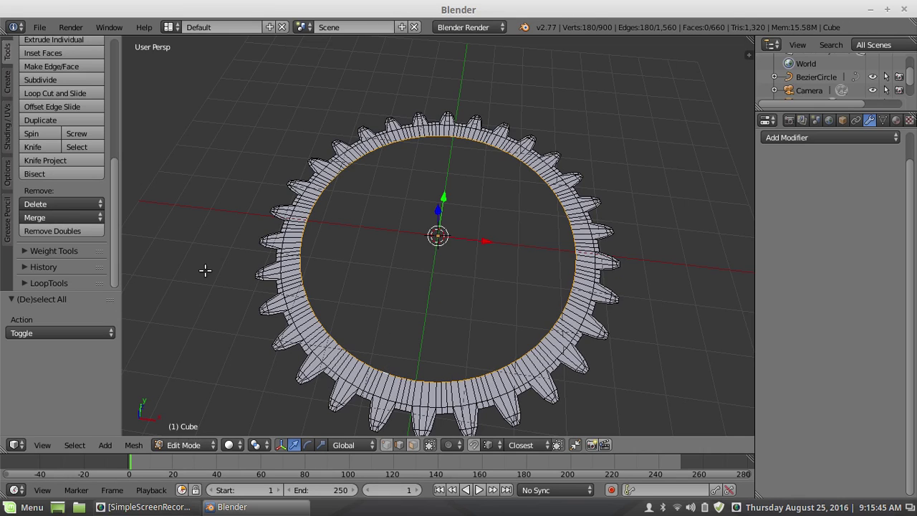
key(w)
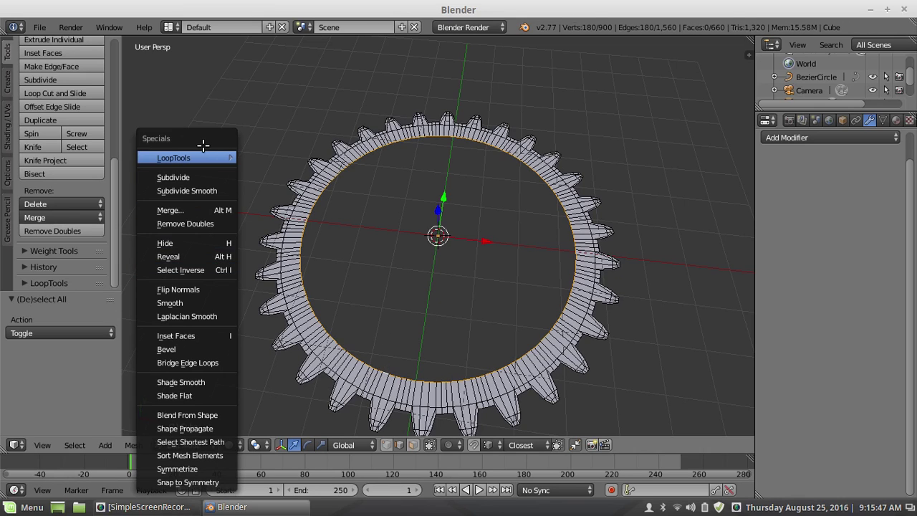
mouse_move(218, 157)
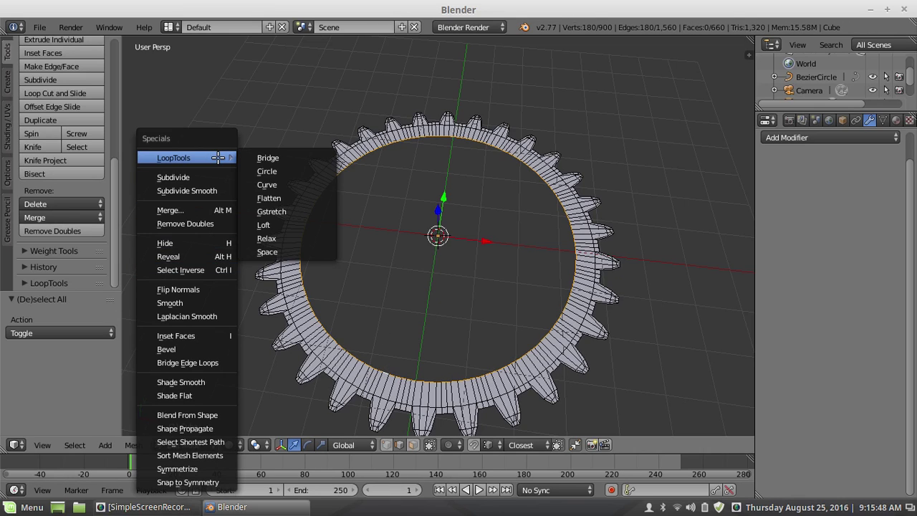
click(265, 171)
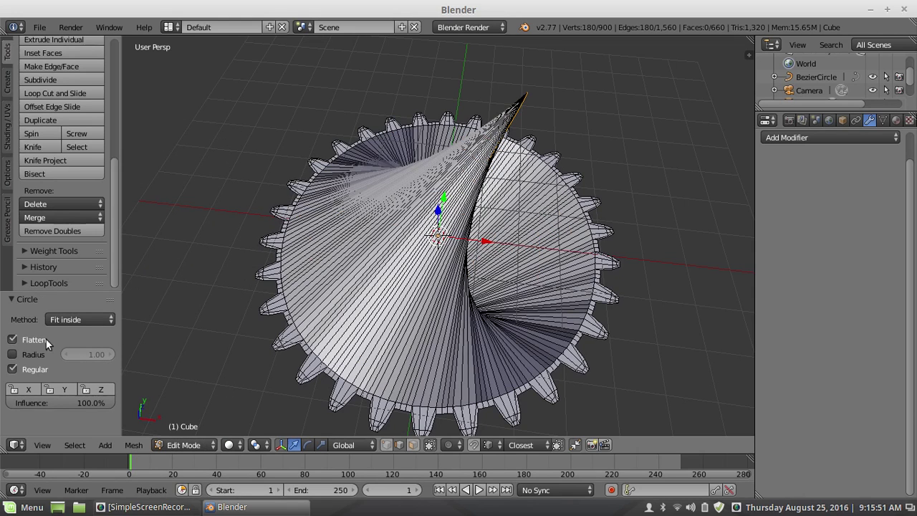
Toggle the Circle operation's Flatten and Regular options and its Z, Y and X locks one by one, restoring each.
click(11, 340)
click(11, 340)
click(12, 369)
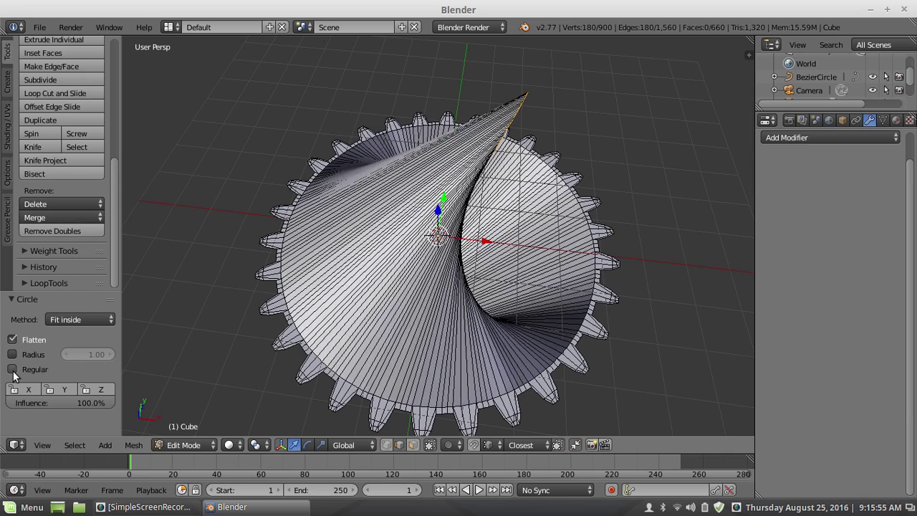
click(12, 369)
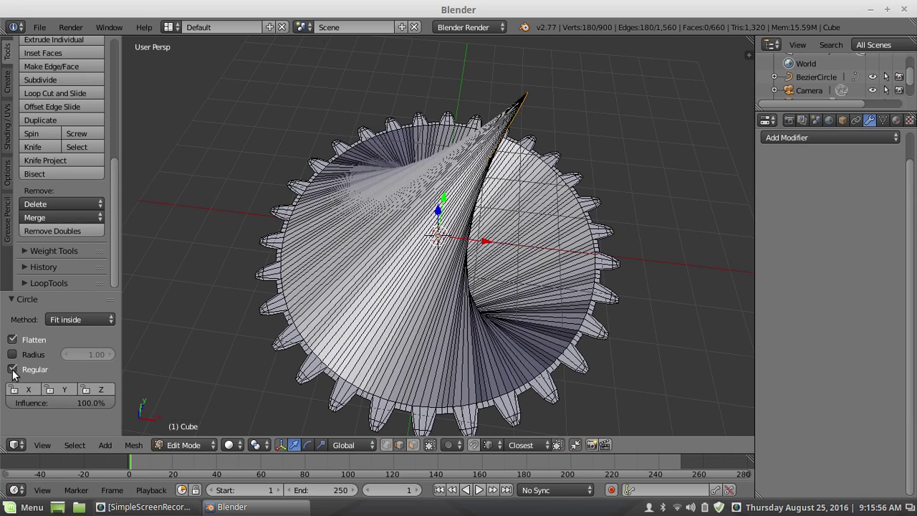
click(99, 390)
click(99, 391)
click(69, 388)
click(69, 388)
click(30, 390)
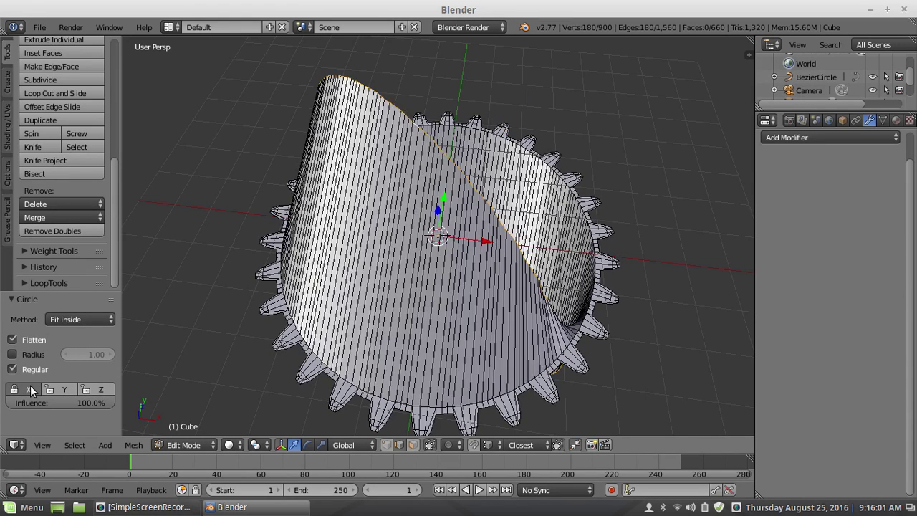
click(31, 389)
Switch the Circle operation's method to Best fit and return it to Fit inside.
click(76, 323)
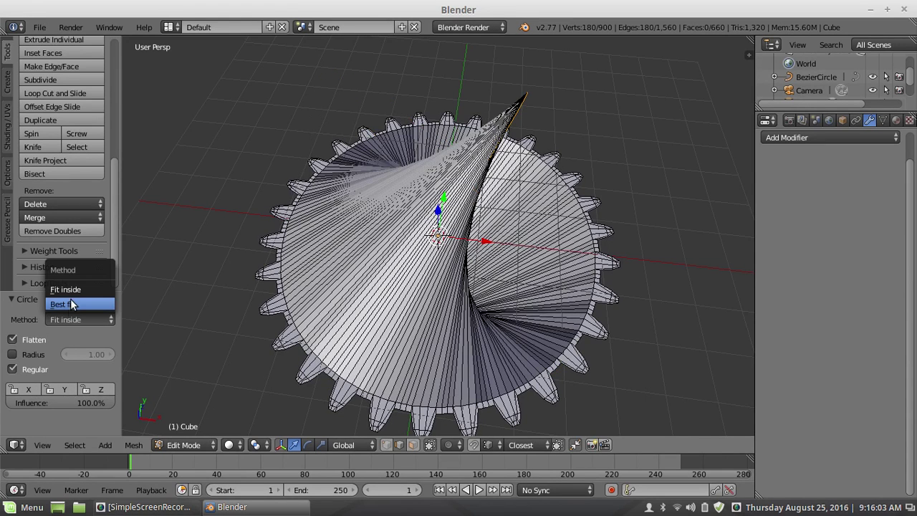
click(71, 304)
click(71, 316)
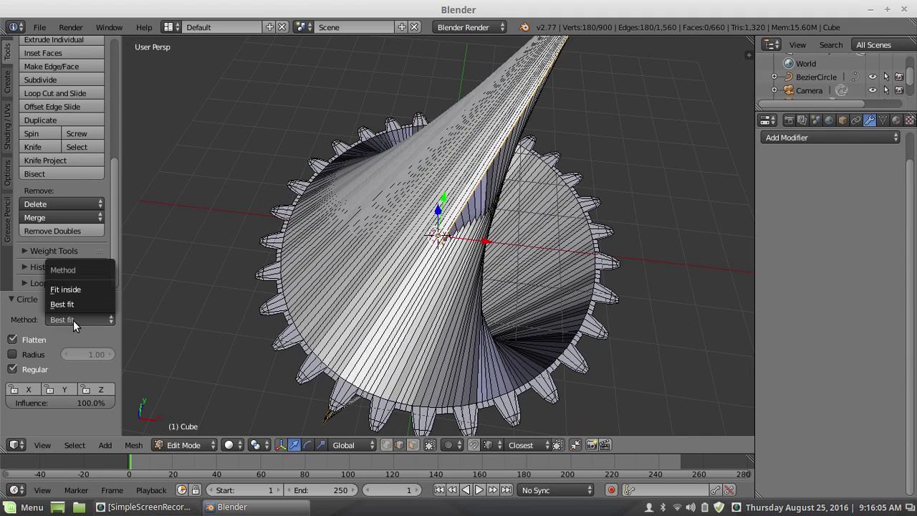
click(62, 287)
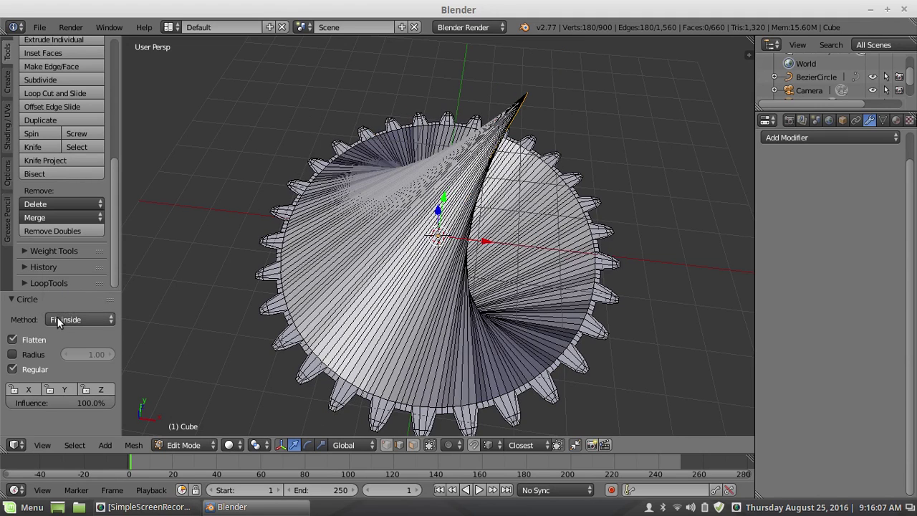
Try the Circle operation with Radius enabled and with Flatten disabled, and undo the whole operation.
click(14, 355)
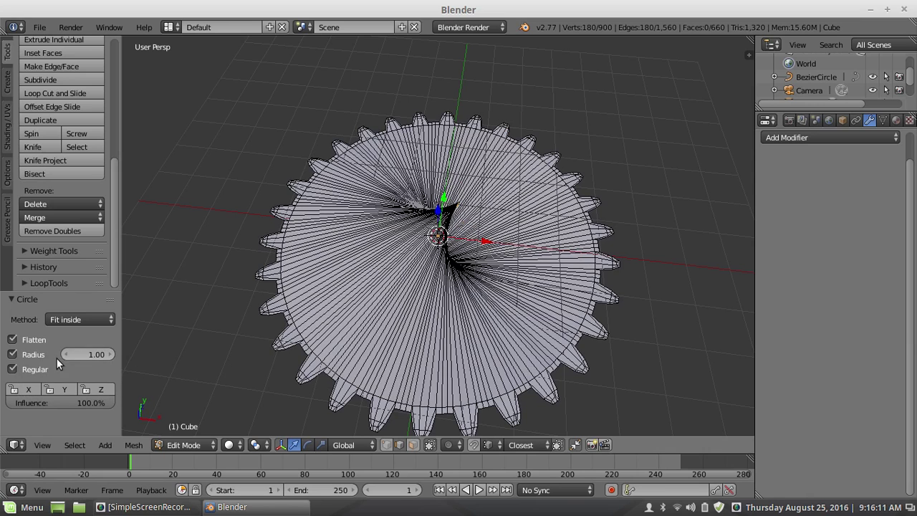
click(13, 355)
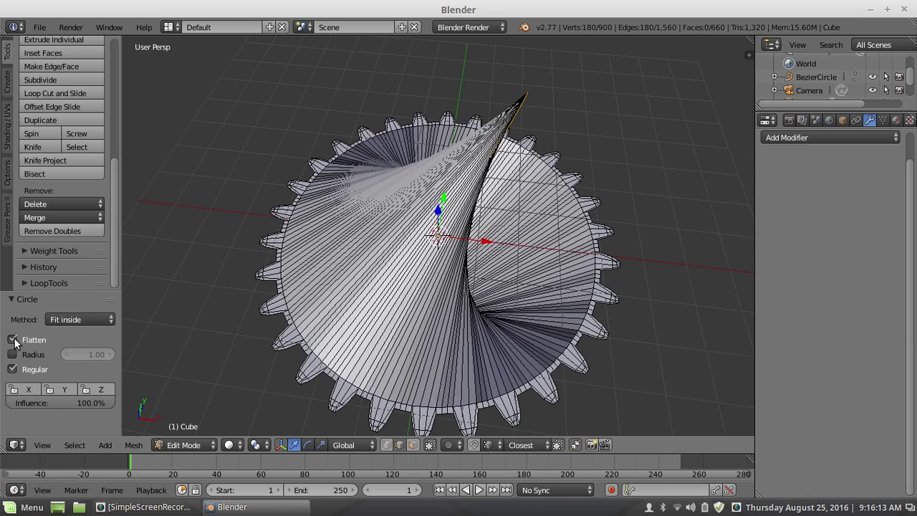
click(12, 340)
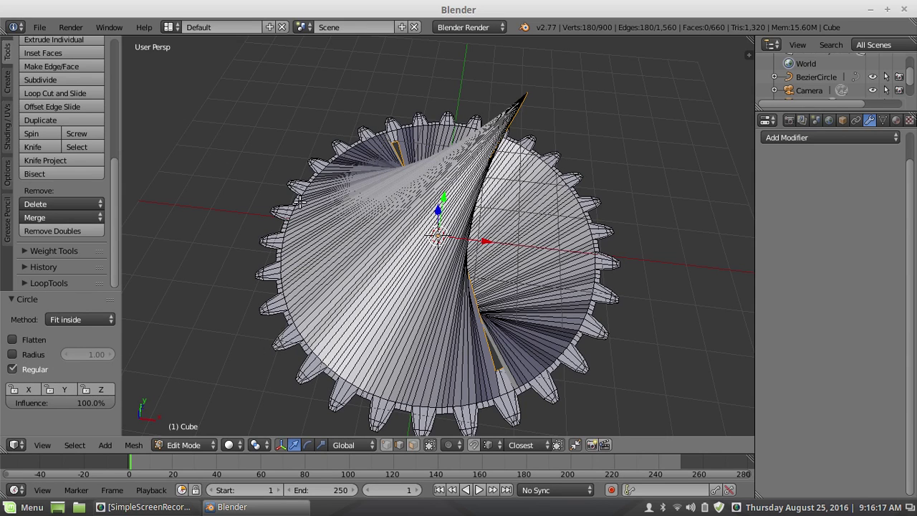
scroll(306, 213, down, 2)
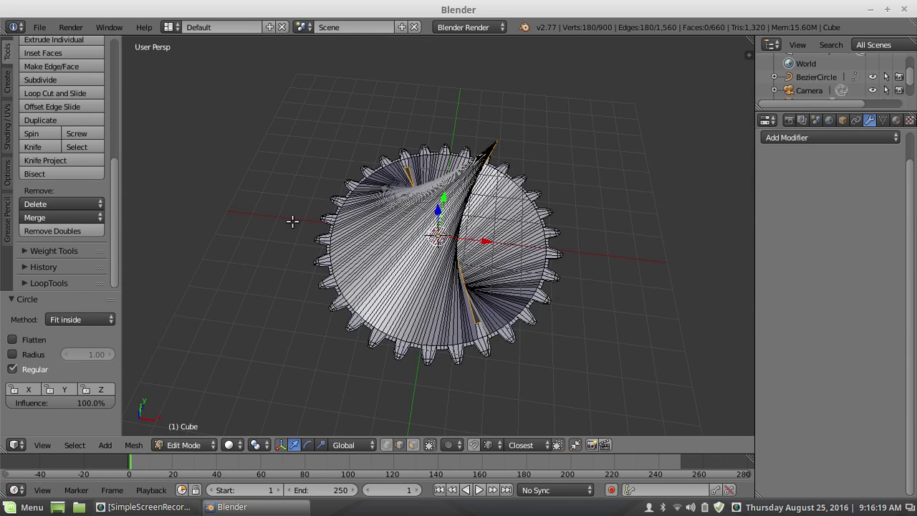
key(ctrl+z)
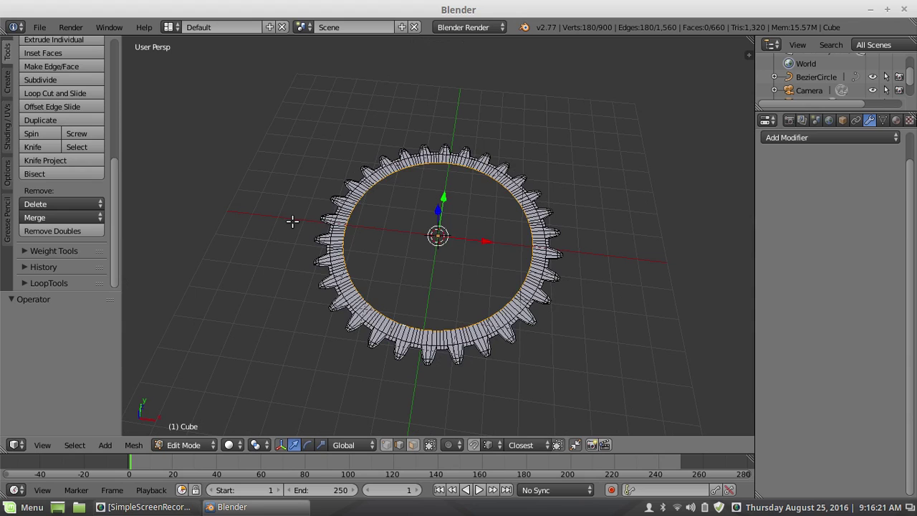
Select the whole gear mesh, recalculate its normals and flip their direction.
key(a)
key(a)
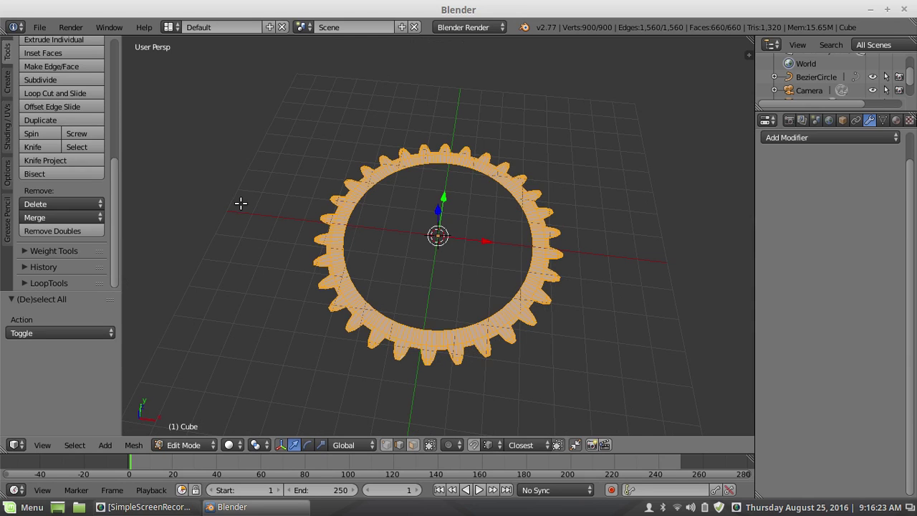
click(7, 120)
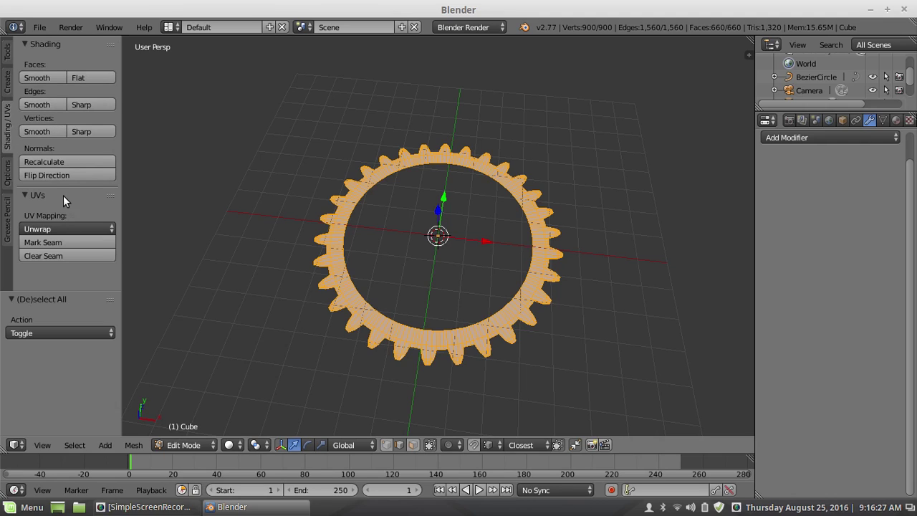
click(61, 161)
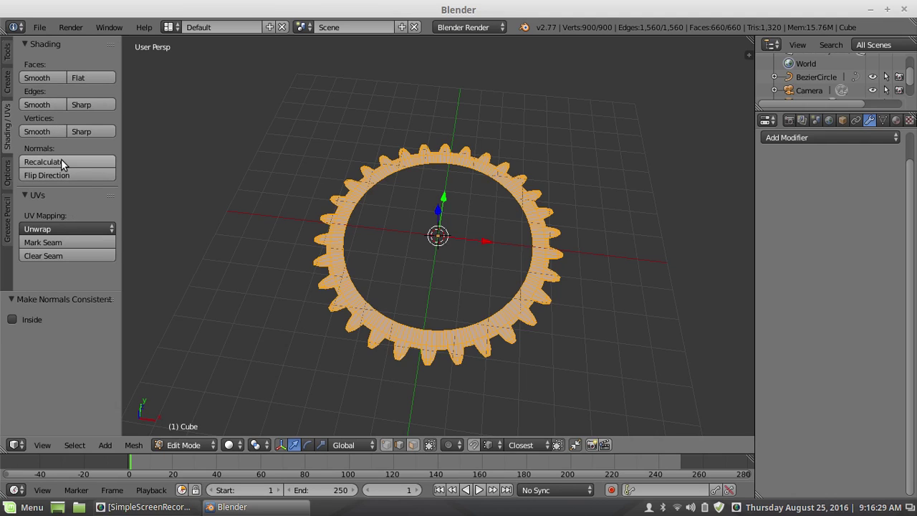
click(63, 175)
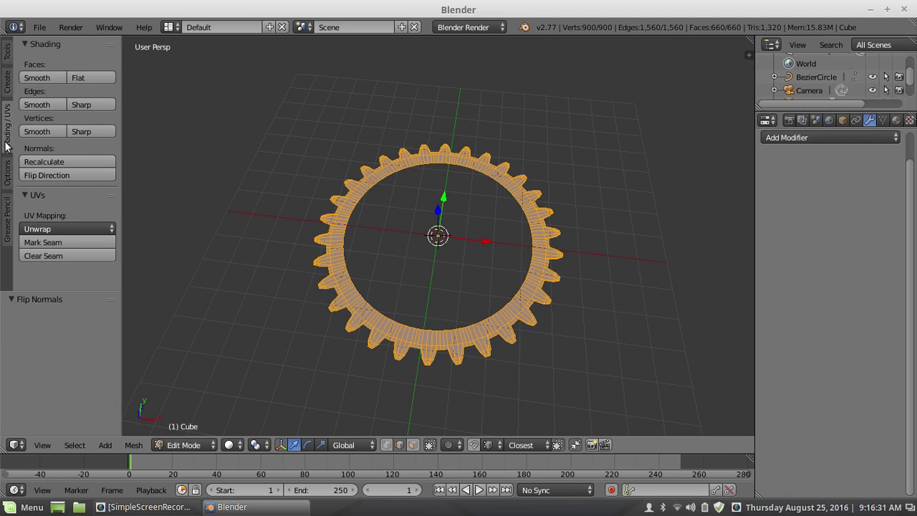
click(7, 53)
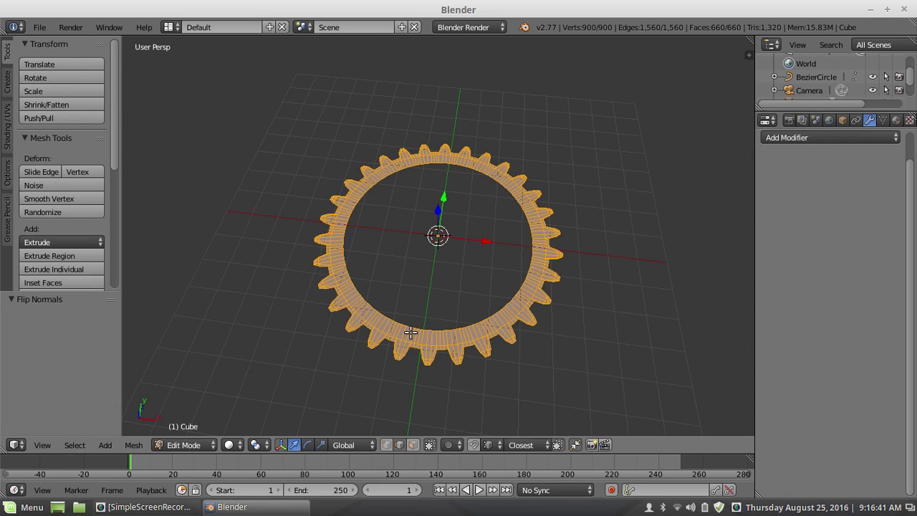
Clear the selection and select only the gear's inner edge loop.
key(a)
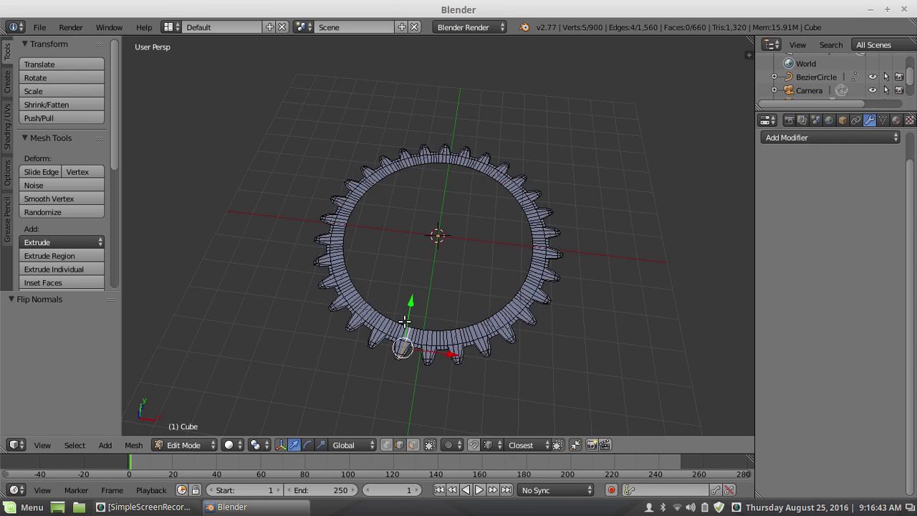
alt+right_click(406, 326)
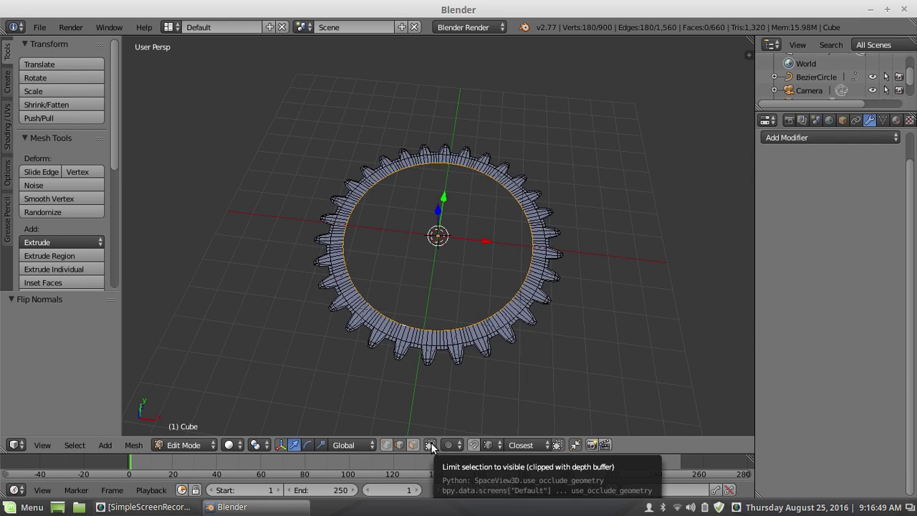
scroll(305, 335, up, 1)
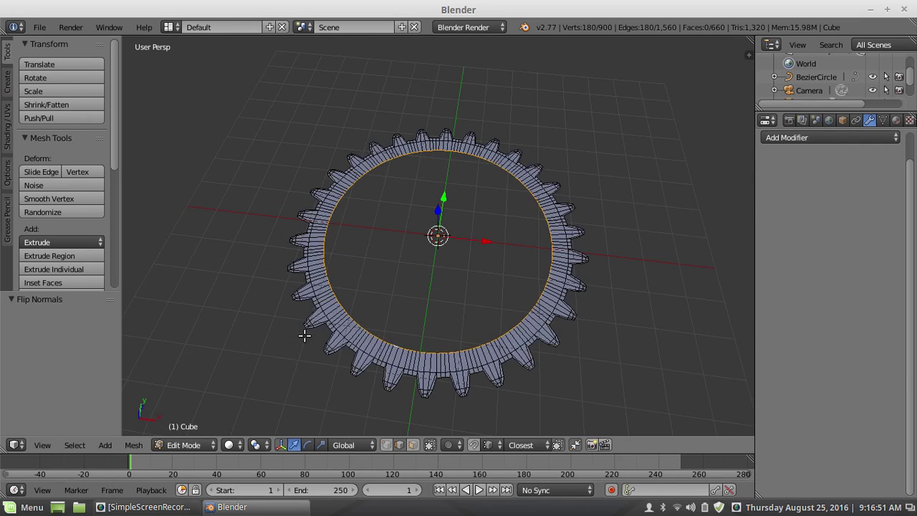
scroll(304, 335, up, 1)
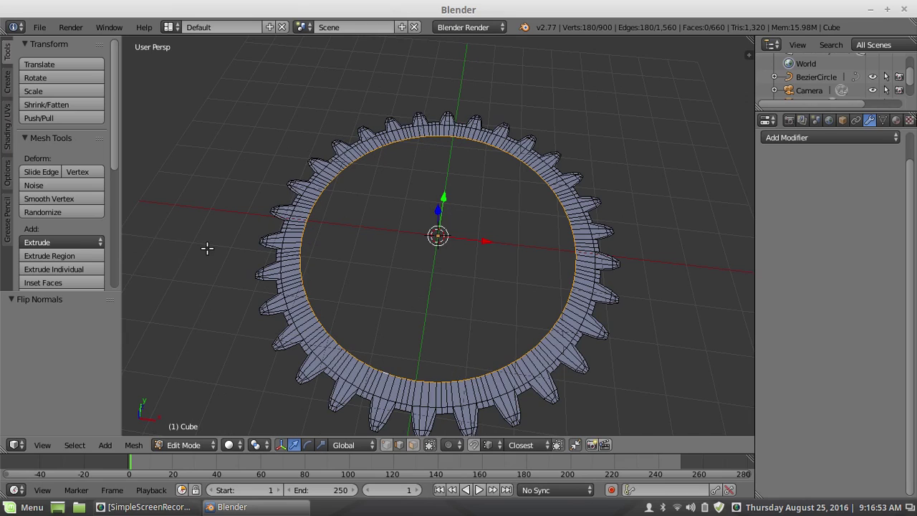
Try LoopTools Circle on the inner edge loop with Flatten off, and undo it.
key(w)
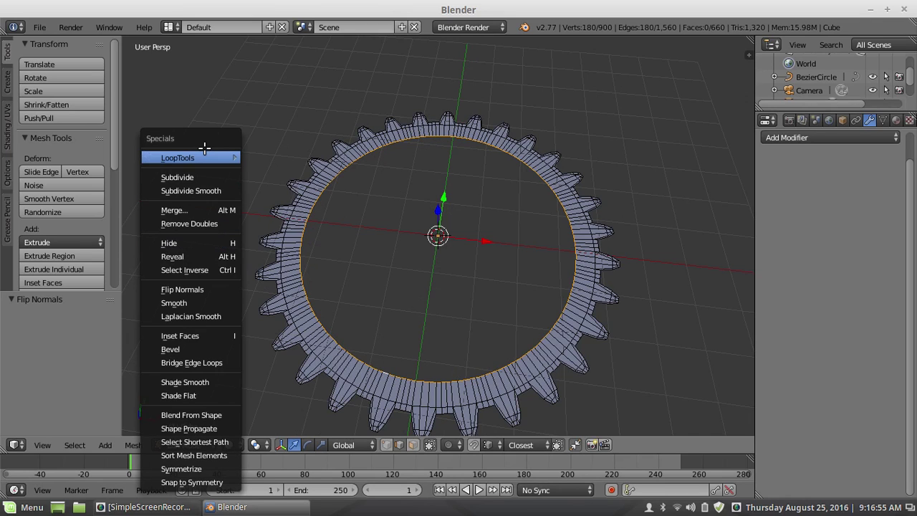
mouse_move(226, 159)
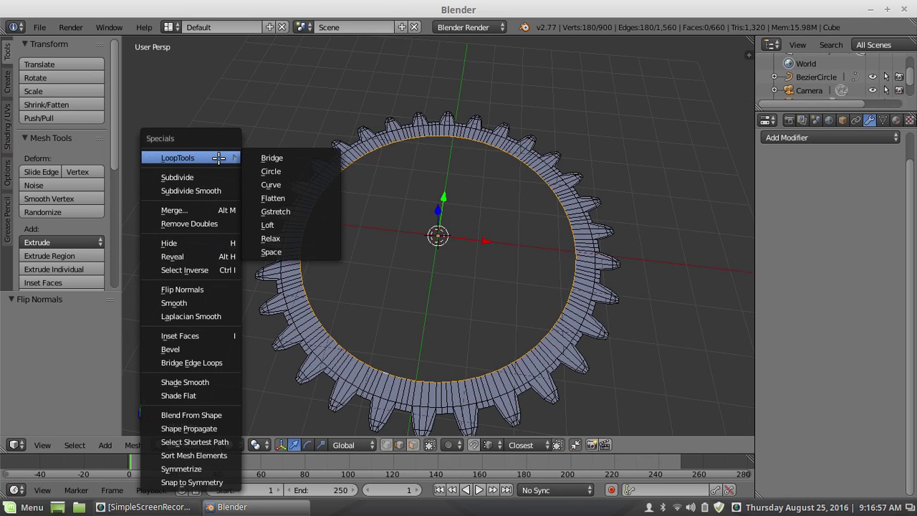
click(265, 172)
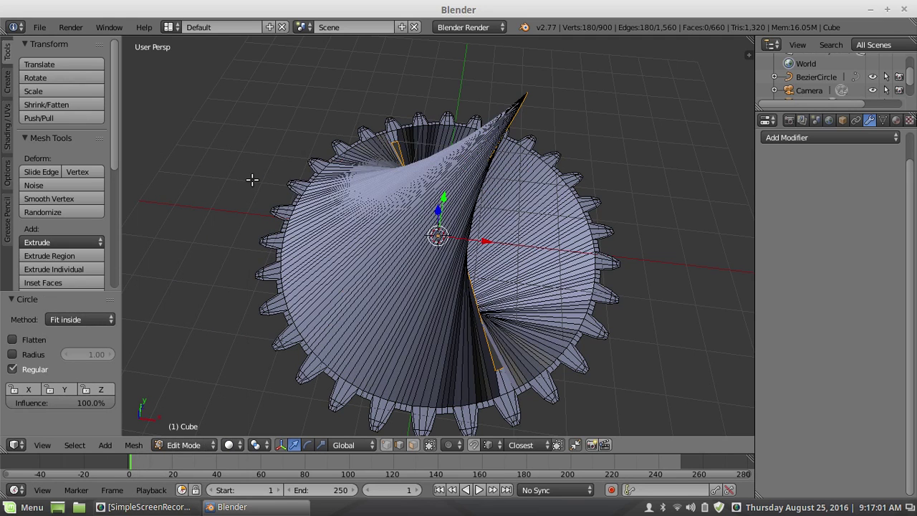
key(ctrl+z)
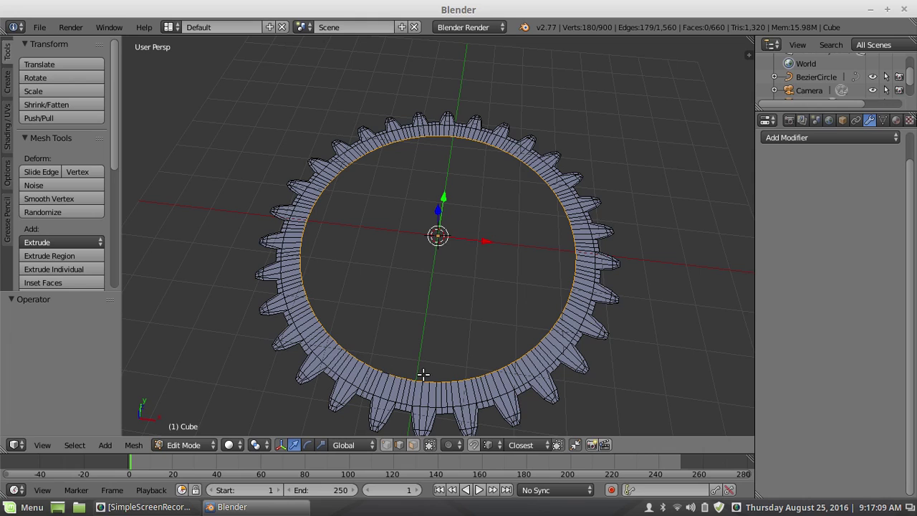
ctrl+click(391, 374)
key(ctrl+z)
scroll(392, 336, up, 1)
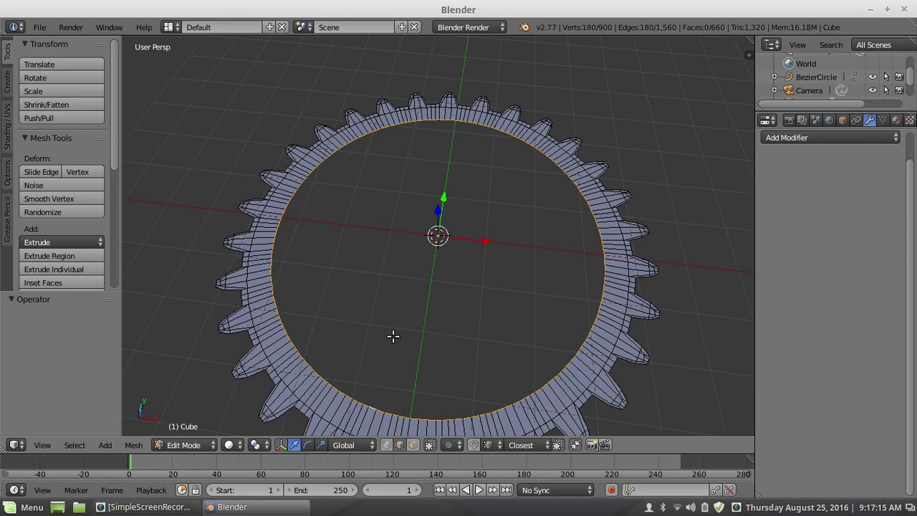
Apply Smooth Vertex to the gear's inner edge loop with smoothing 1.000 and 2 repeats.
scroll(393, 336, down, 2)
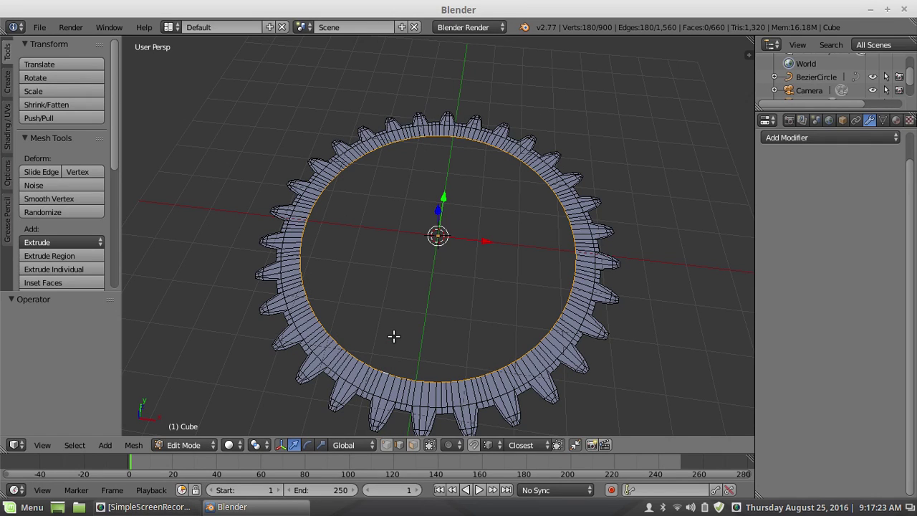
key(ctrl+v)
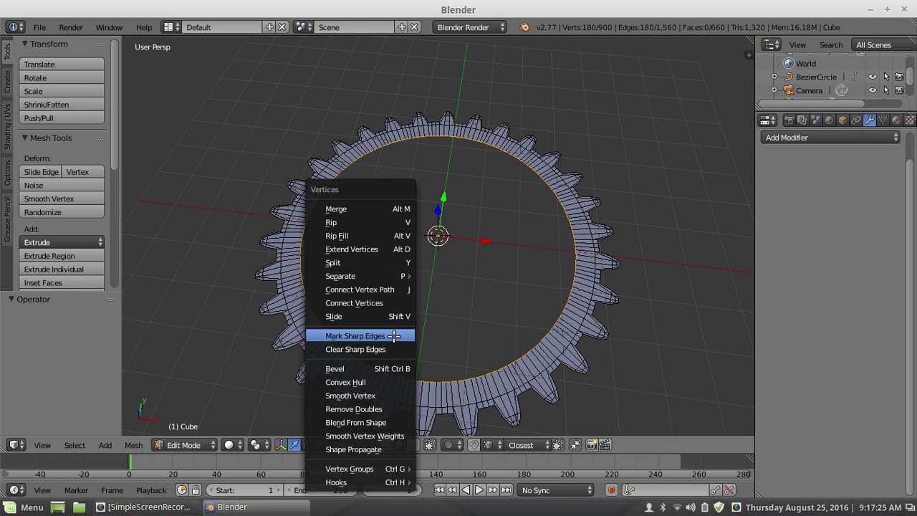
click(386, 395)
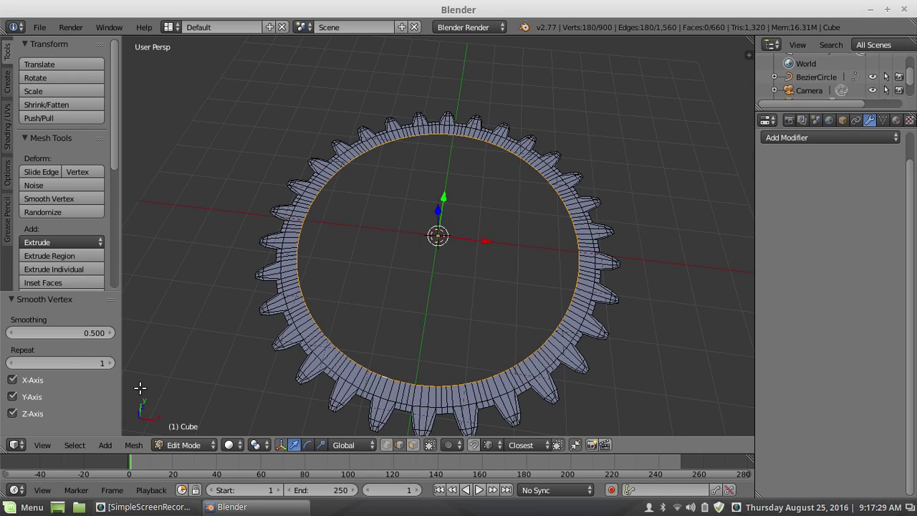
click(68, 331)
text(1)
key(Return)
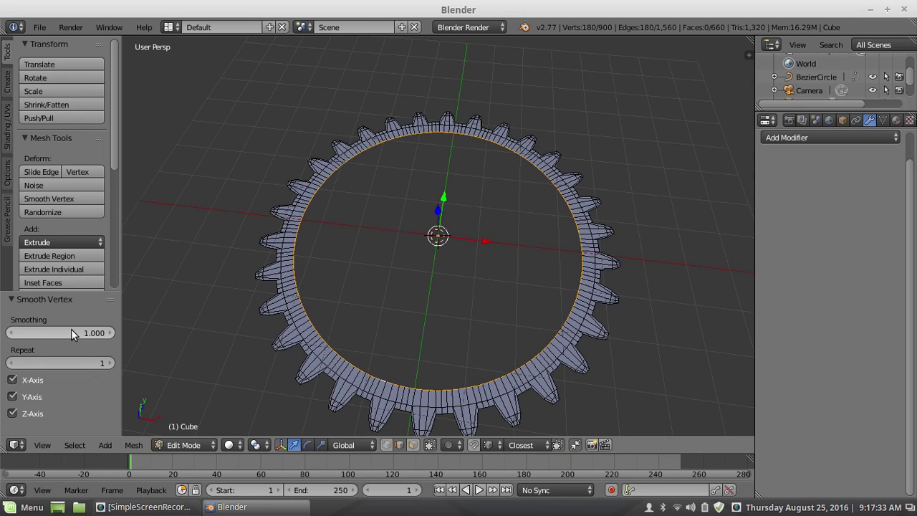
click(111, 363)
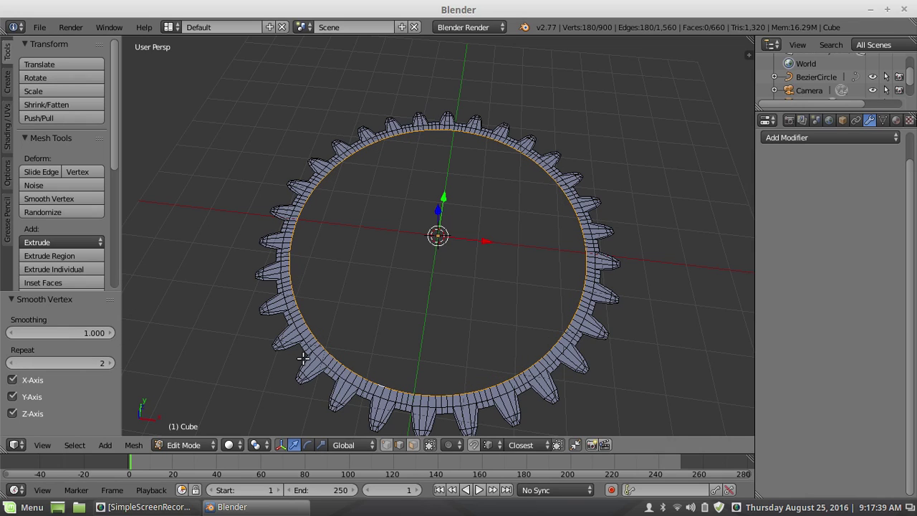
Scale the inner edge loop to 0.949 and even out its vertices with LoopTools Space, leaving nothing selected.
key(s)
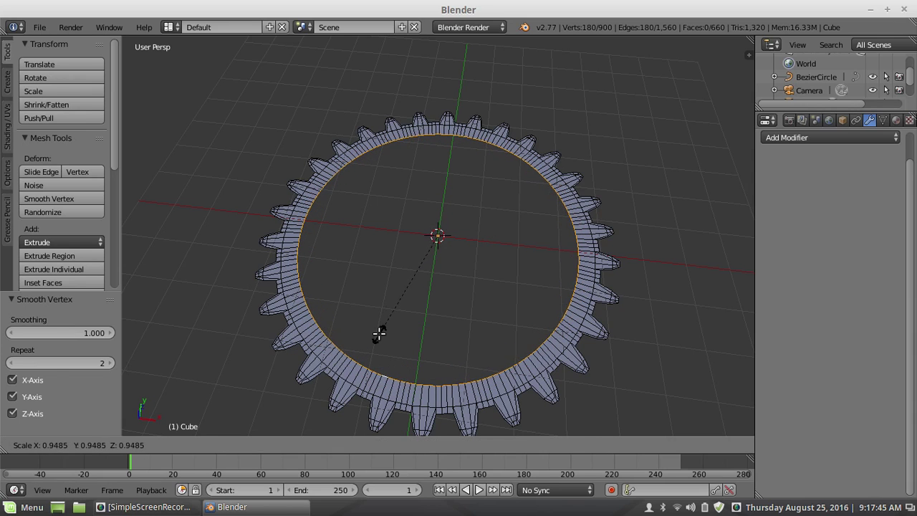
click(379, 332)
key(w)
mouse_move(353, 158)
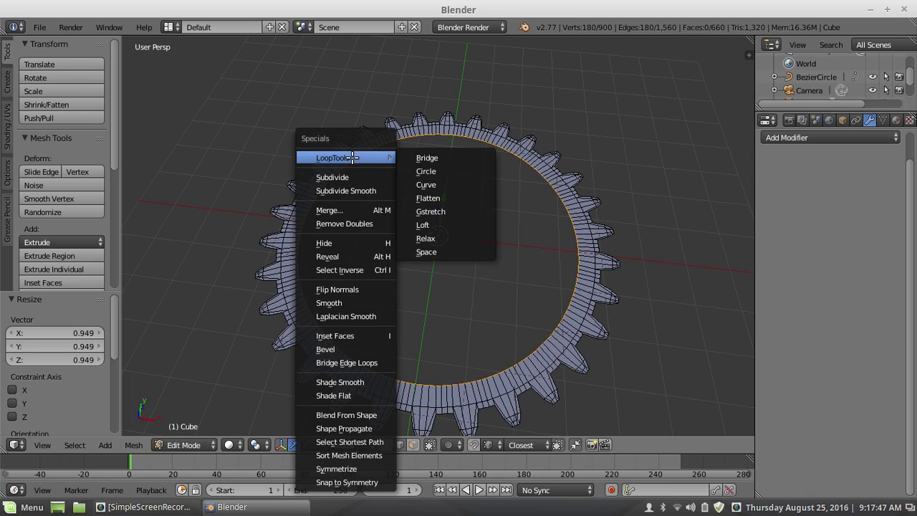
click(442, 251)
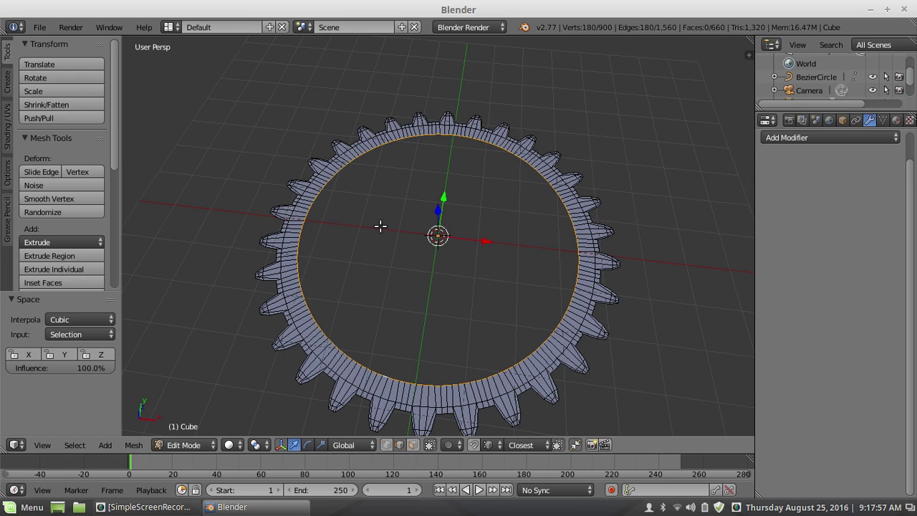
key(a)
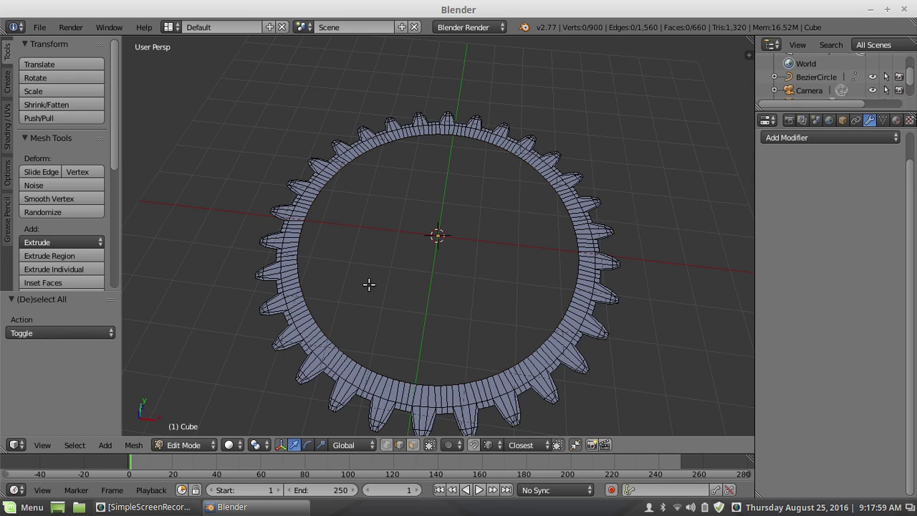
Add a single loop cut across the gear ring in the gap between two teeth near the Y axis, and clear the selection.
middle_drag(370, 320, 387, 328)
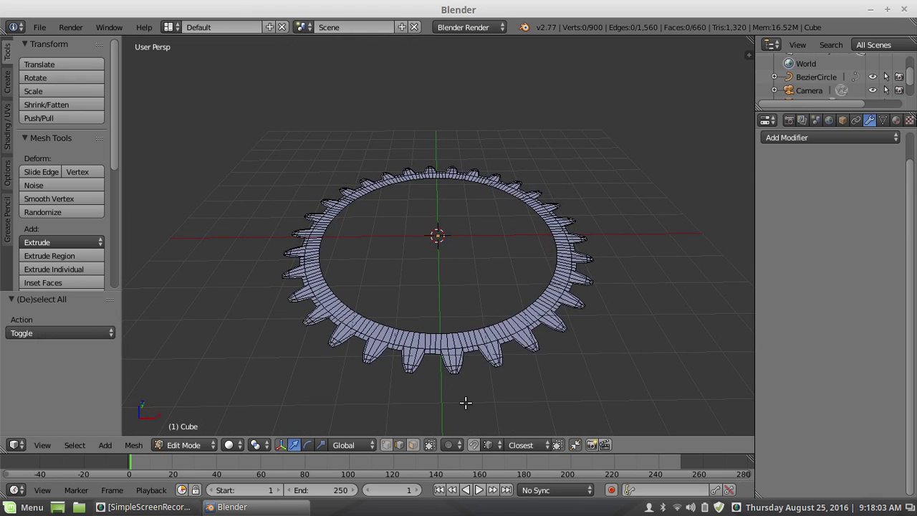
scroll(466, 402, up, 1)
middle_drag(355, 356, 364, 334)
right_click(445, 355)
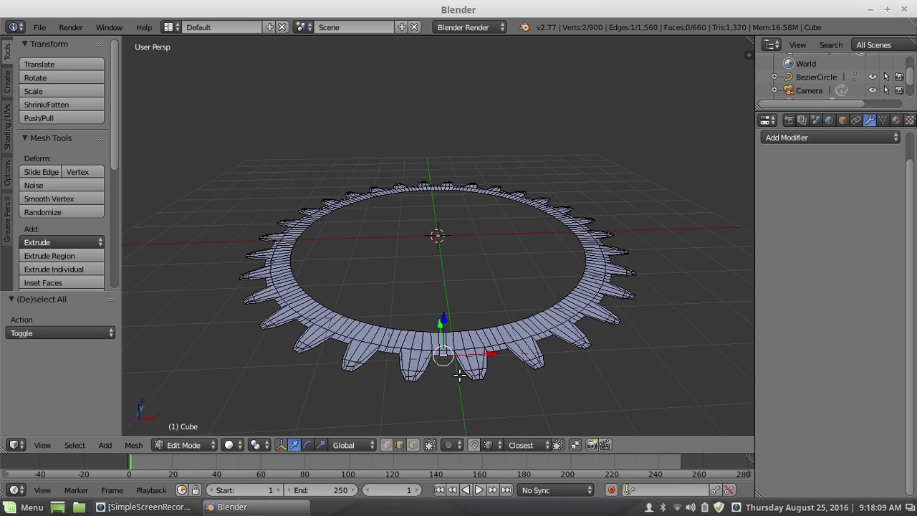
key(ctrl+r)
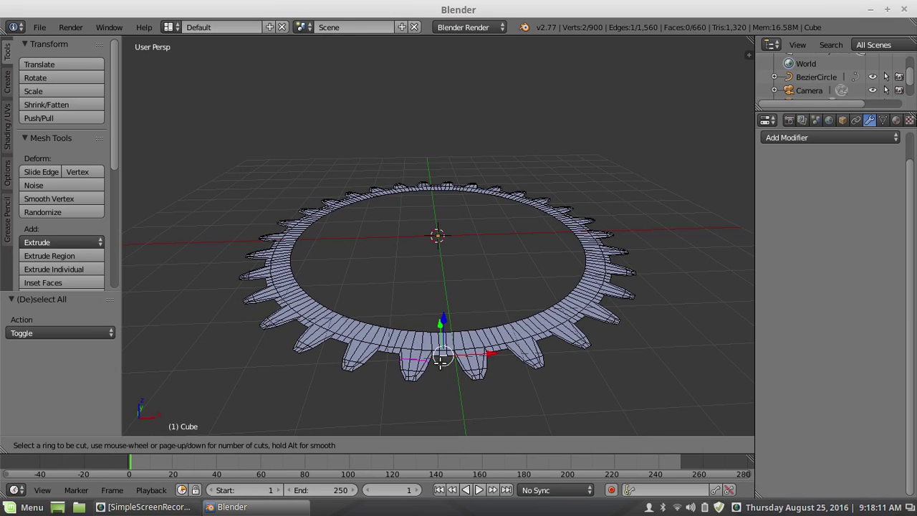
click(443, 354)
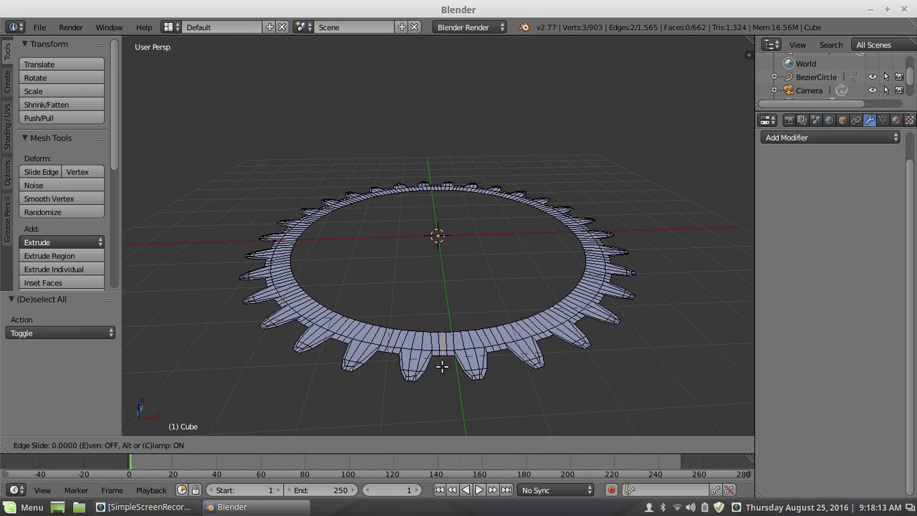
click(442, 365)
key(a)
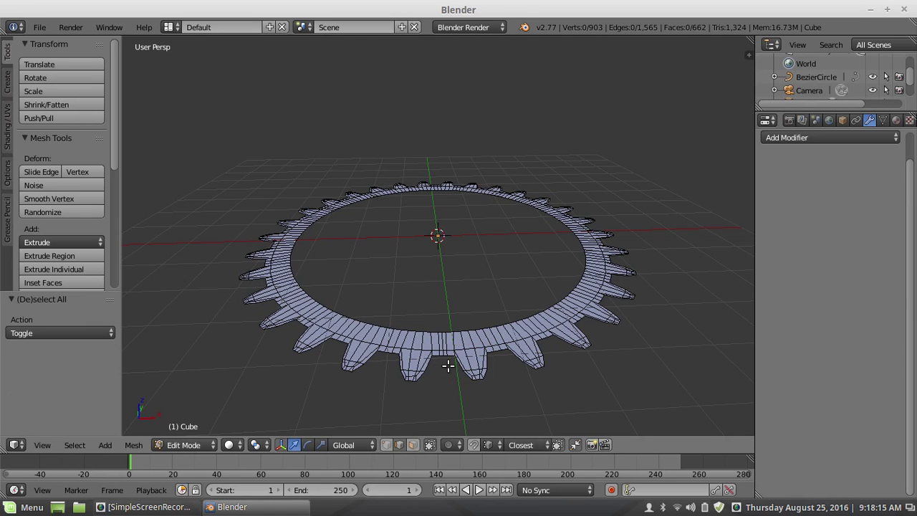
Switch to vertex selection mode with nothing in the mesh selected.
middle_drag(425, 322, 434, 347)
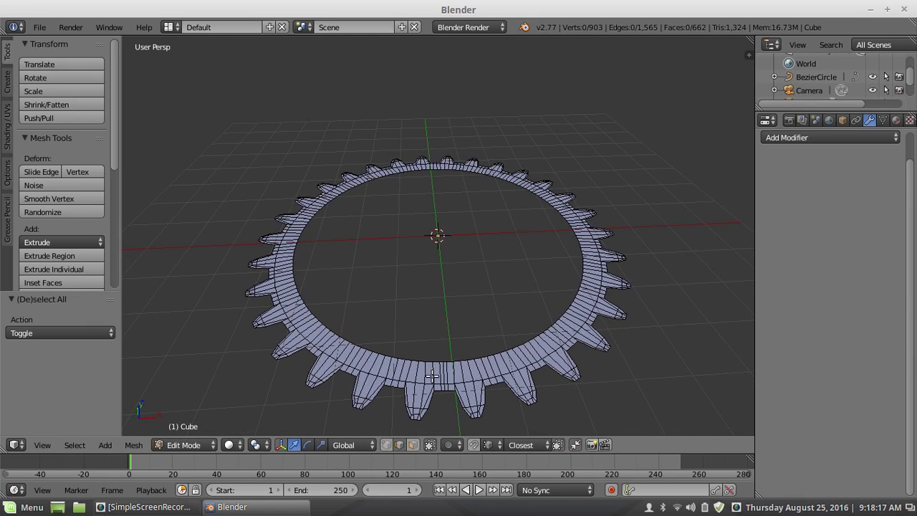
key(a)
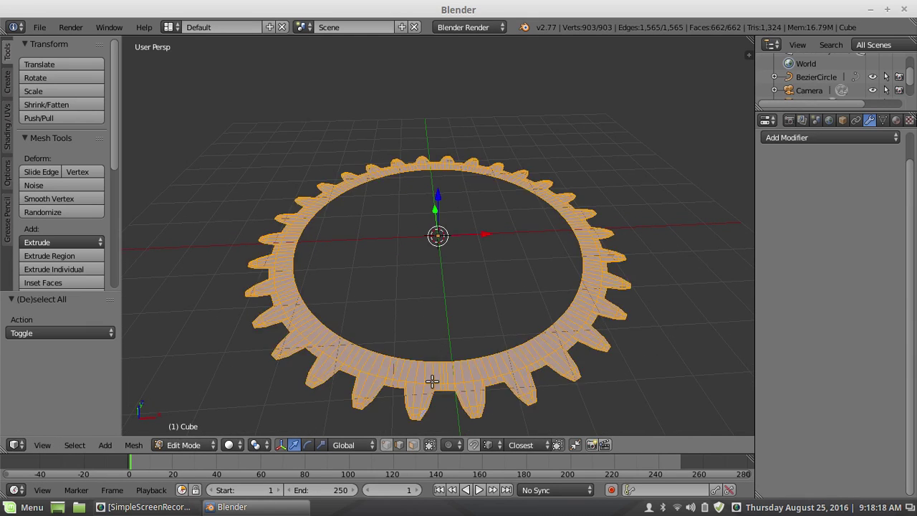
click(387, 447)
key(a)
Add a plane with radius 1.000 at the centre of the gear.
scroll(446, 322, down, 2)
middle_drag(444, 313, 446, 333)
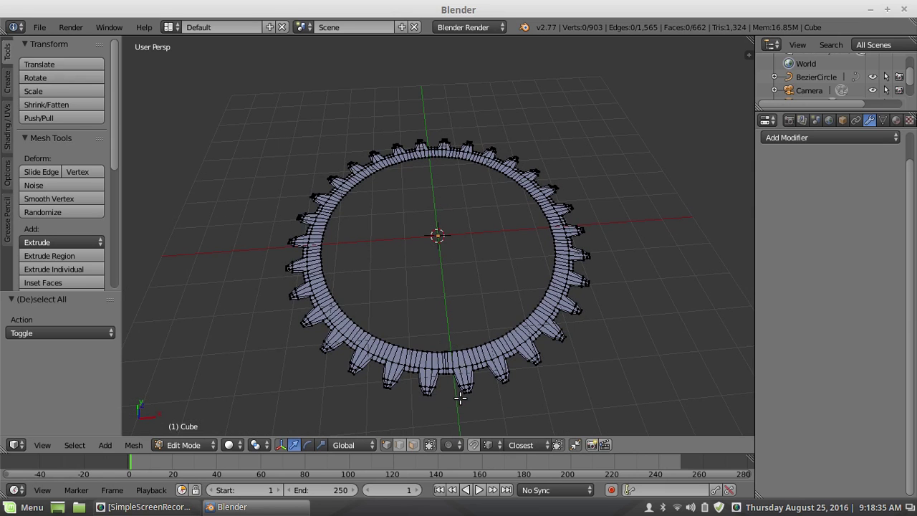
middle_drag(460, 398, 455, 392)
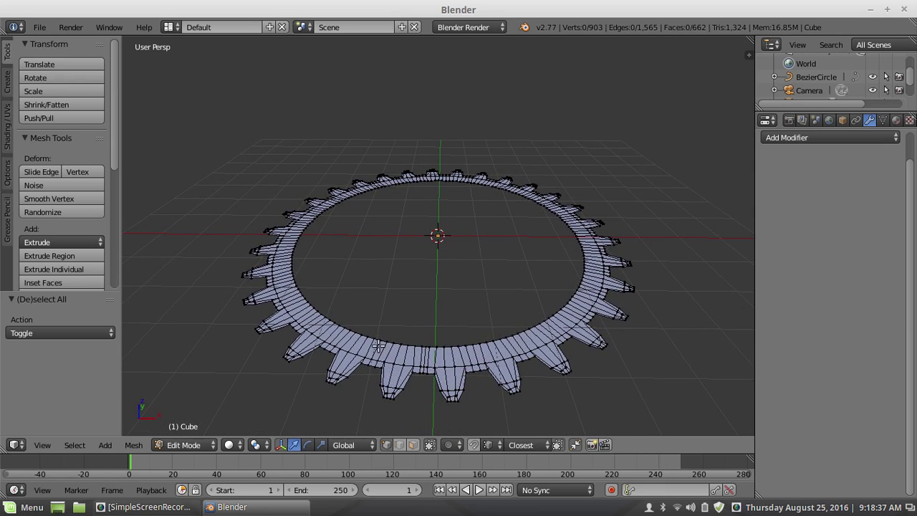
scroll(379, 342, down, 2)
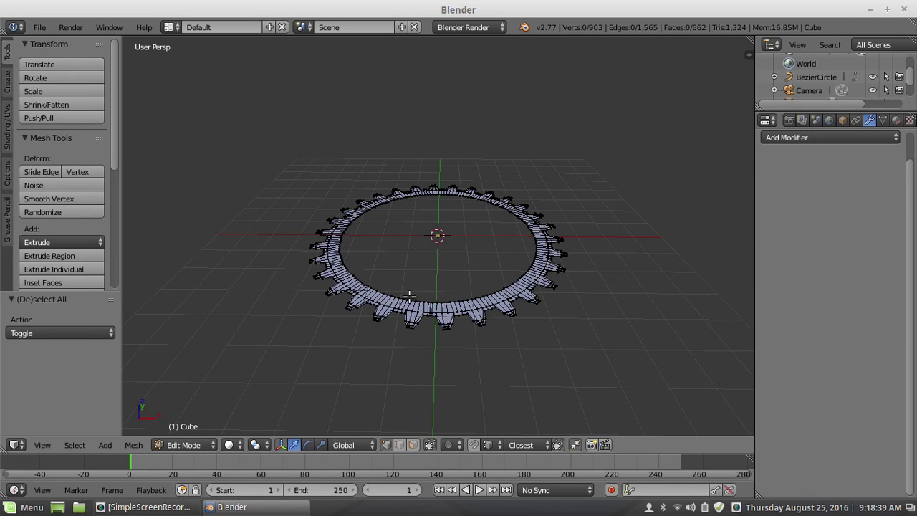
key(shift+a)
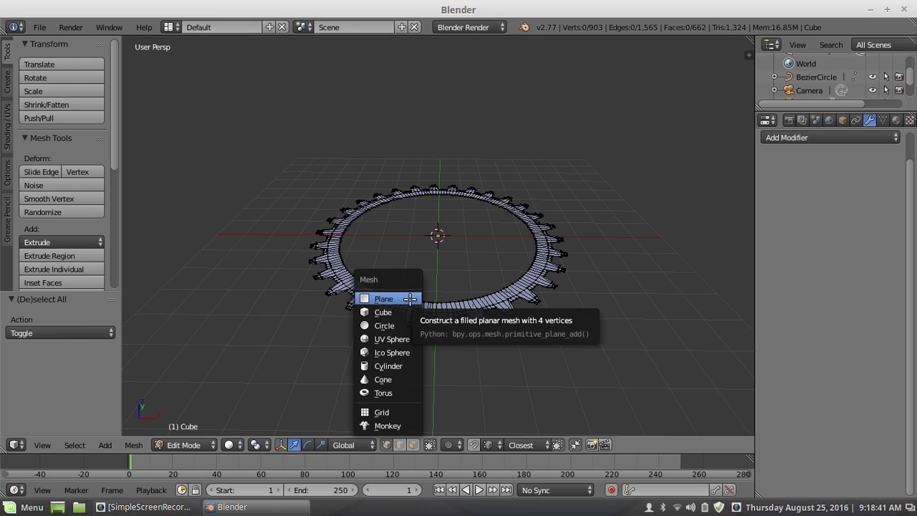
click(409, 298)
Rotate the new plane 90° about the Y axis so it stands upright, and deselect it.
middle_drag(405, 271, 457, 273)
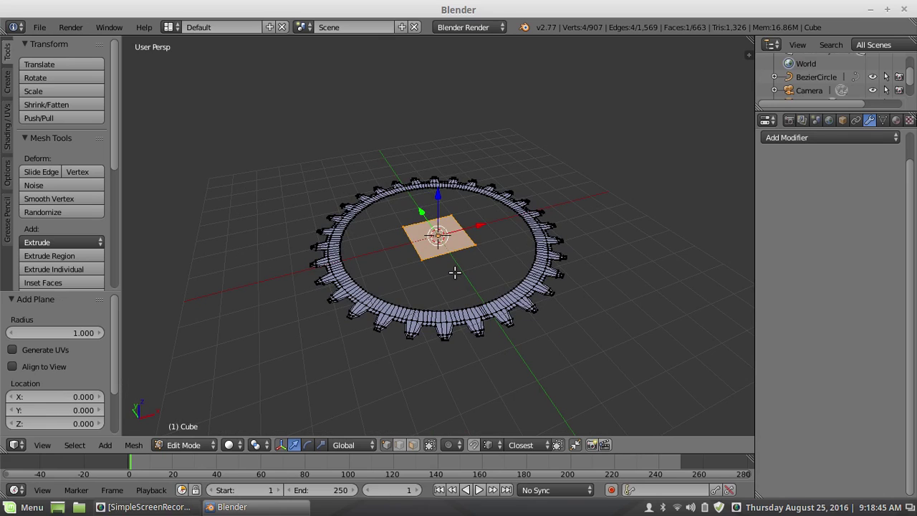
key(r)
key(y)
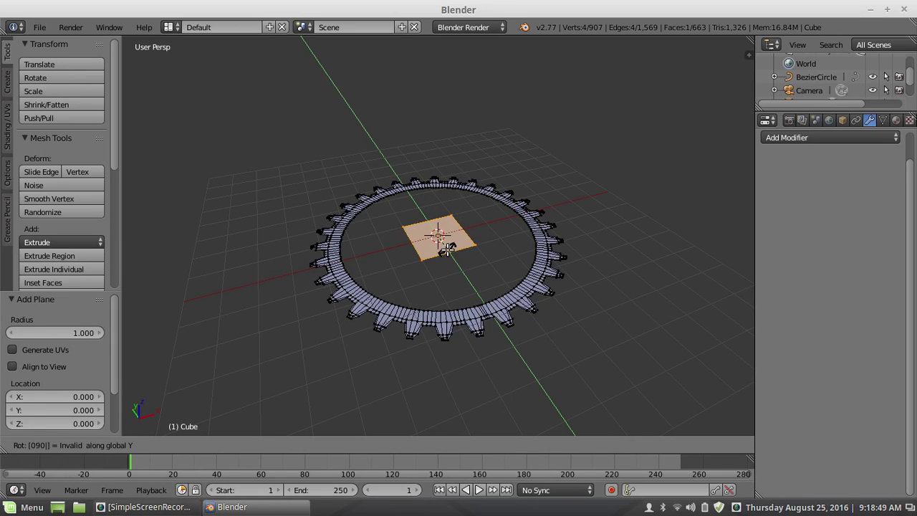
click(447, 249)
text(r)
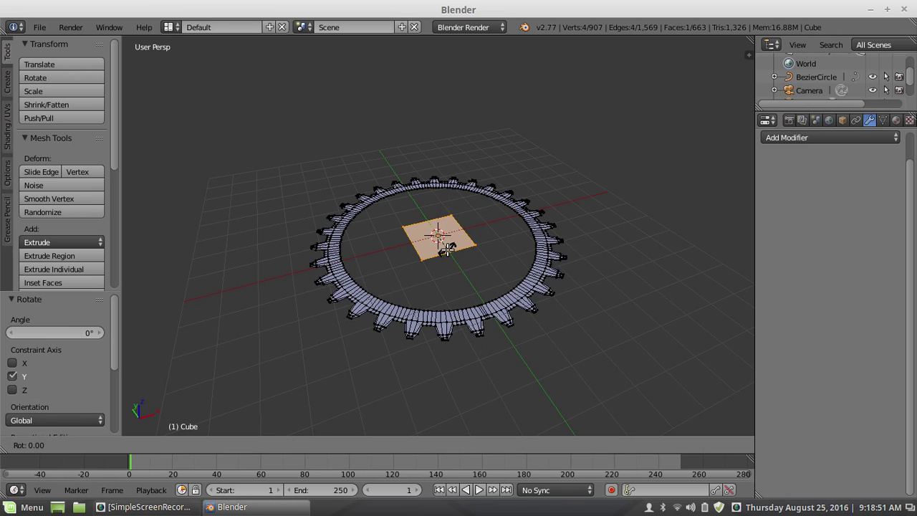
text(y90)
key(Return)
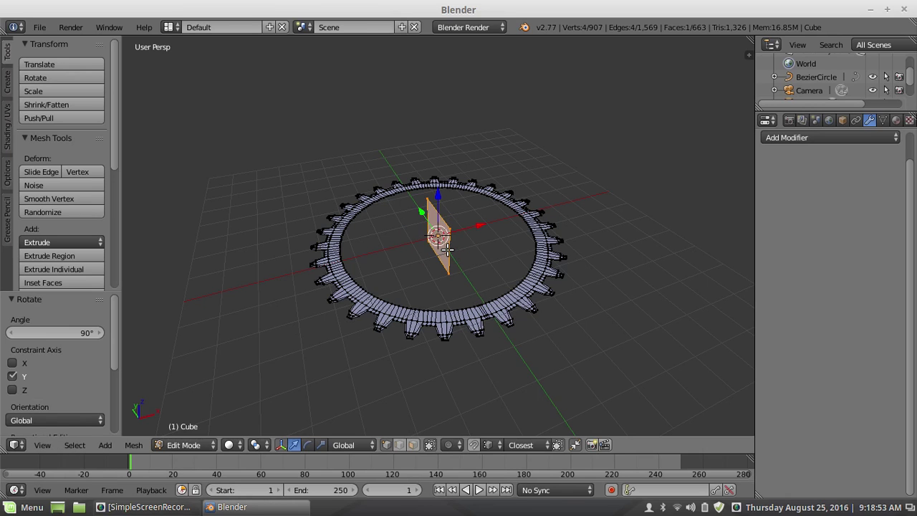
key(a)
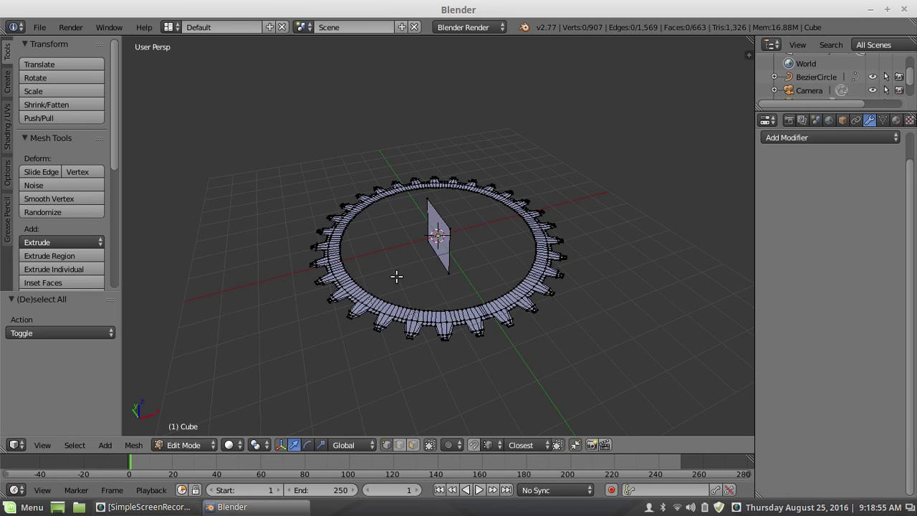
Select the gear's linked geometry without the plane and try to rotate it freely about the Z axis.
middle_drag(459, 327, 429, 340)
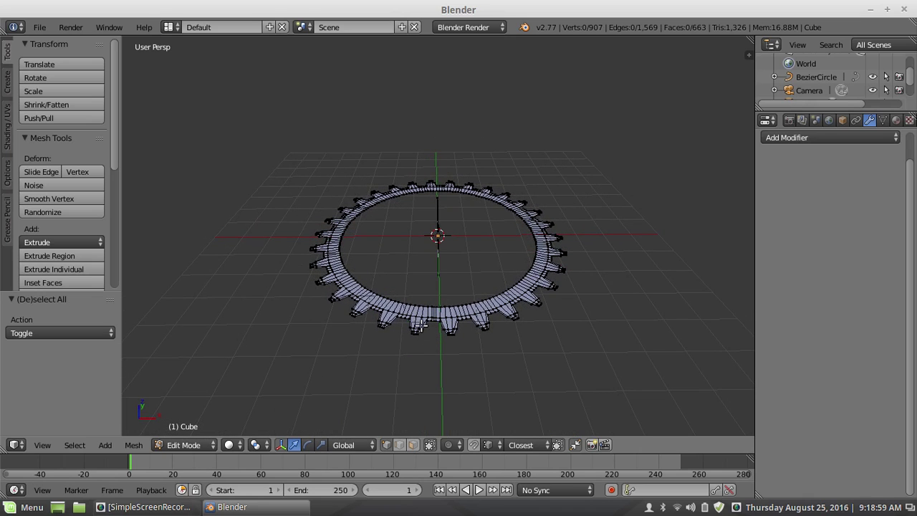
key(l)
scroll(427, 335, up, 2)
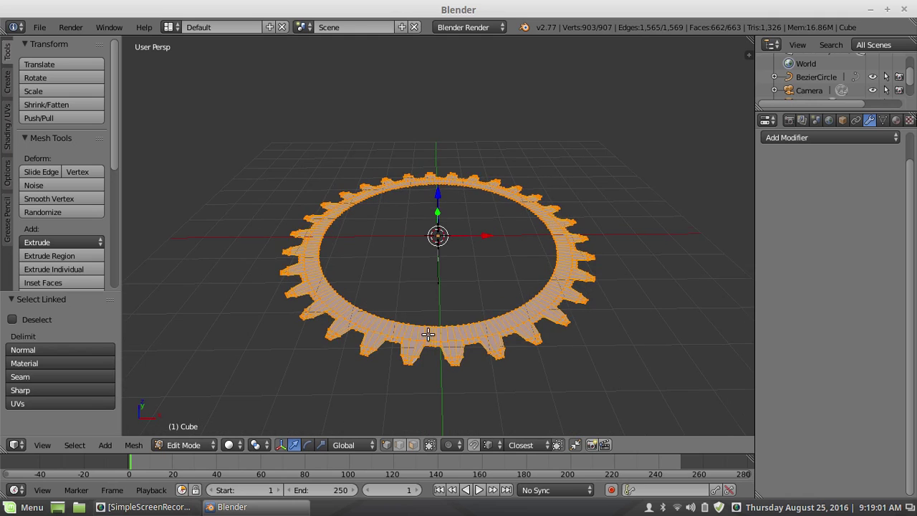
middle_drag(430, 334, 464, 342)
scroll(495, 384, up, 2)
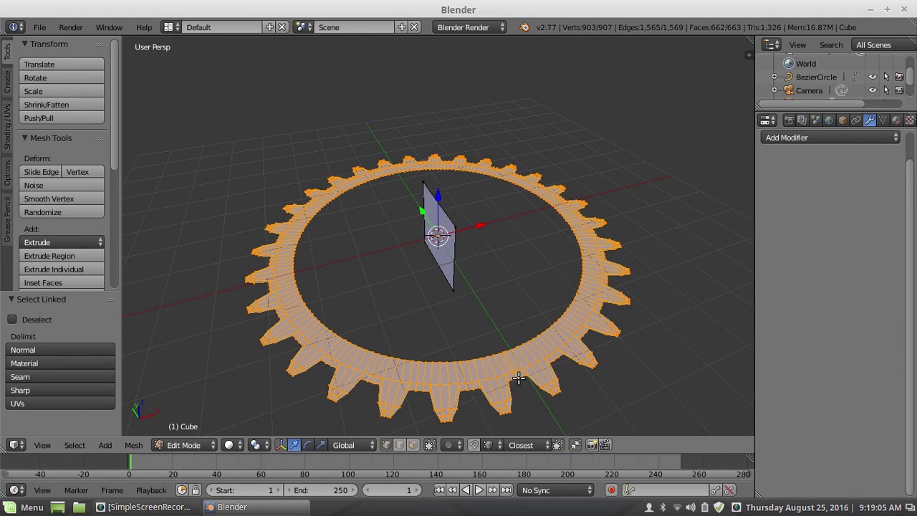
middle_drag(515, 343, 475, 331)
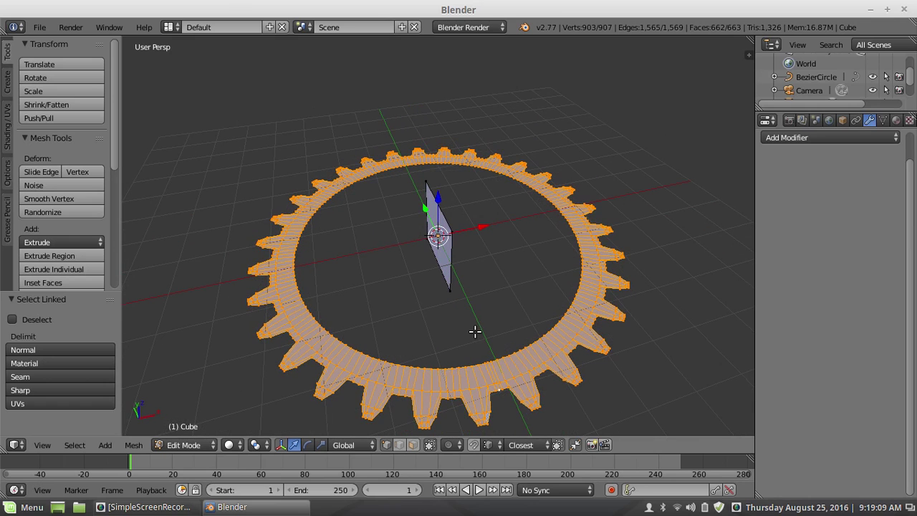
key(r)
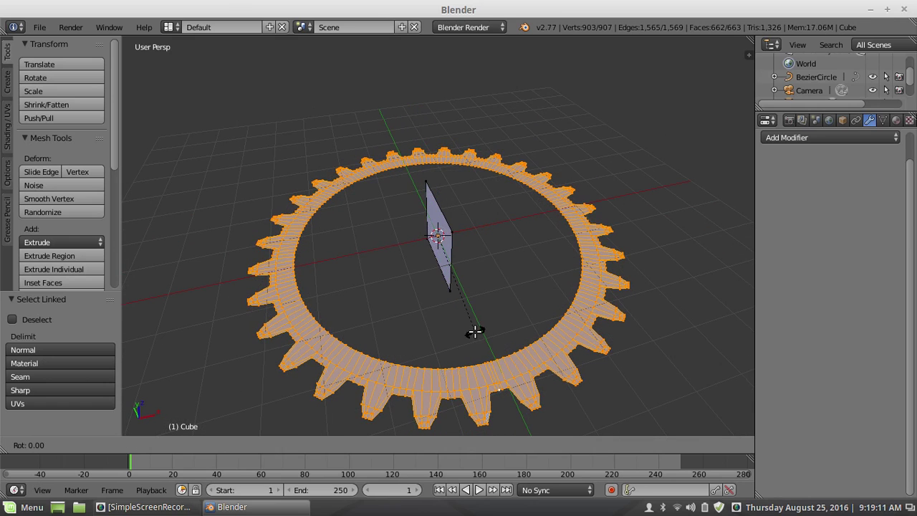
key(z)
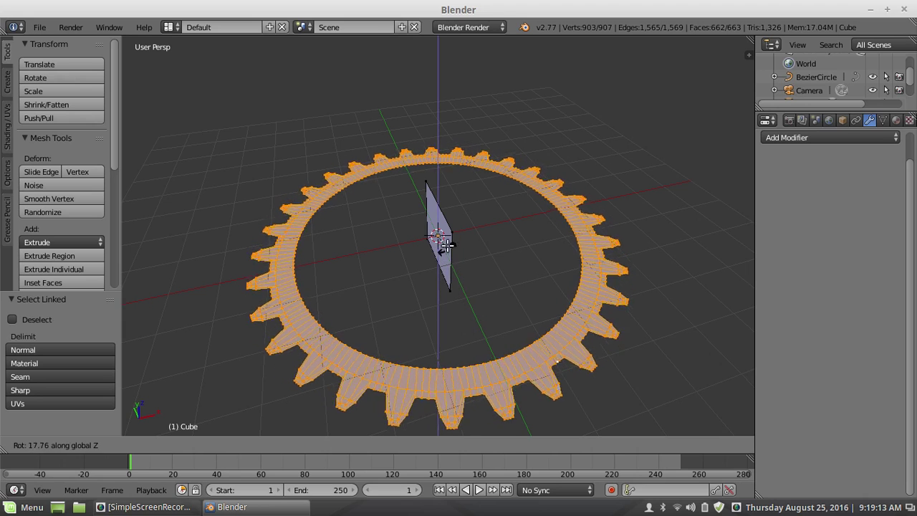
click(482, 286)
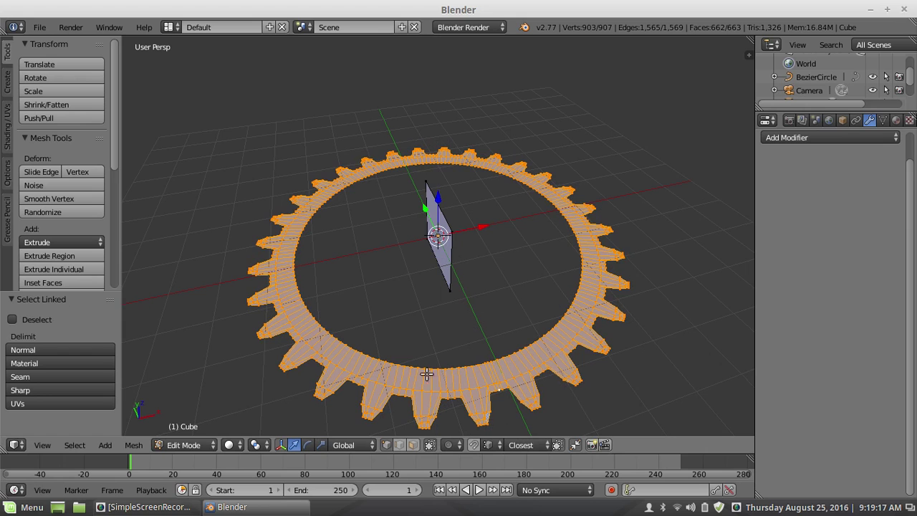
Move the upright plane's upper front vertex about -3.597 along Y onto the gear's teeth, and clear the selection.
middle_drag(425, 365, 464, 287)
right_click(460, 236)
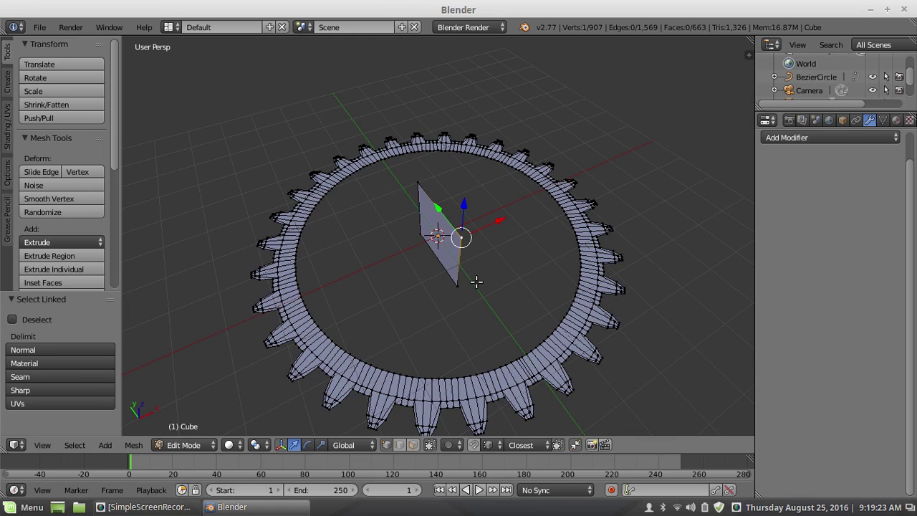
key(g)
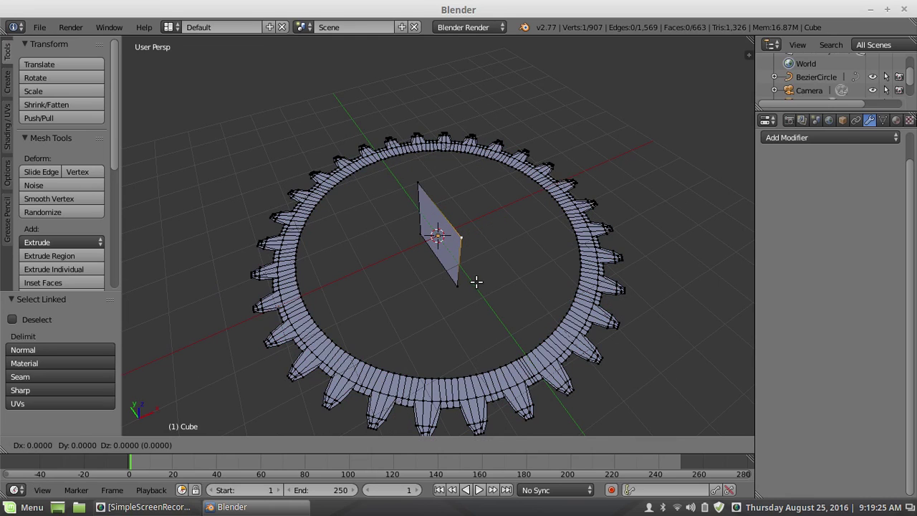
key(y)
click(607, 427)
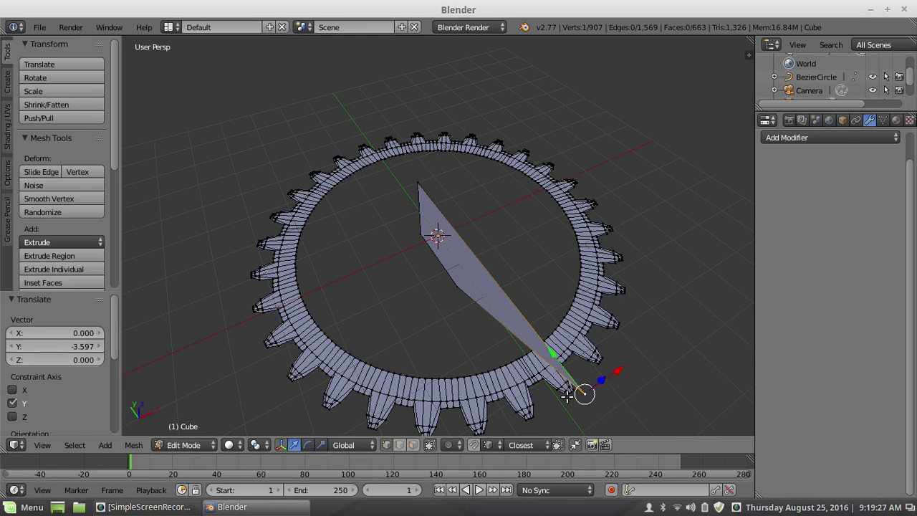
key(a)
Select the gear's linked geometry without the plane, making a vertex on the new cut between the teeth the active one.
middle_drag(566, 394, 571, 366)
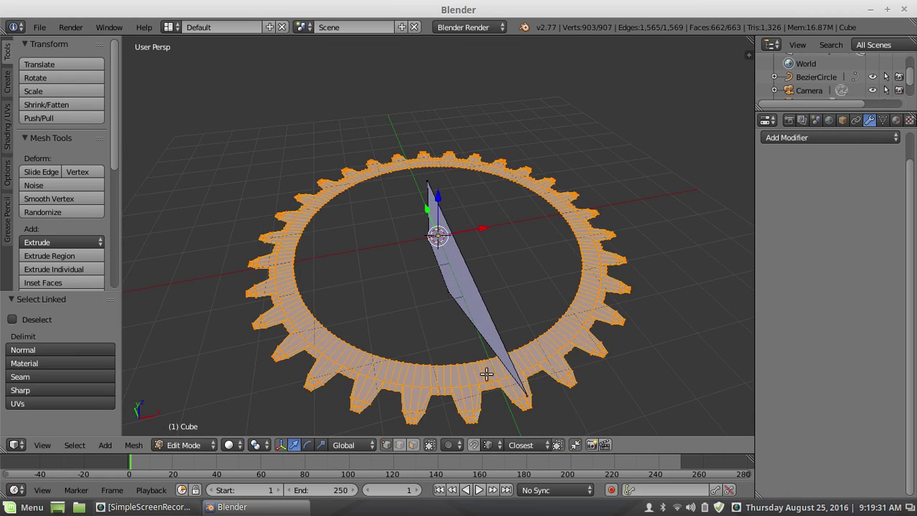
key(l)
shift+right_click(510, 392)
middle_drag(510, 392, 468, 381)
Try to rotate the gear about the Z axis by snapping to the plane's extended vertex.
key(r)
key(z)
key(0)
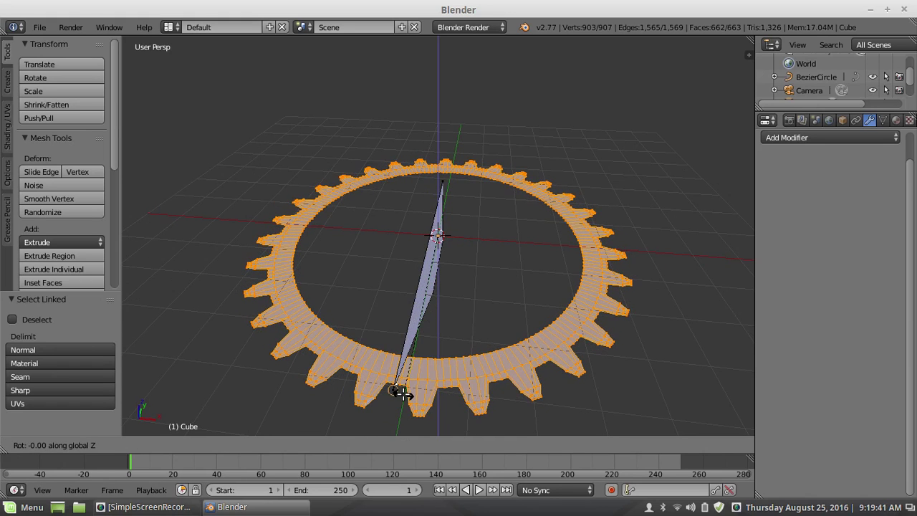
key(Return)
Set the pivot point for transforms to the 3D Cursor.
middle_drag(367, 401, 400, 376)
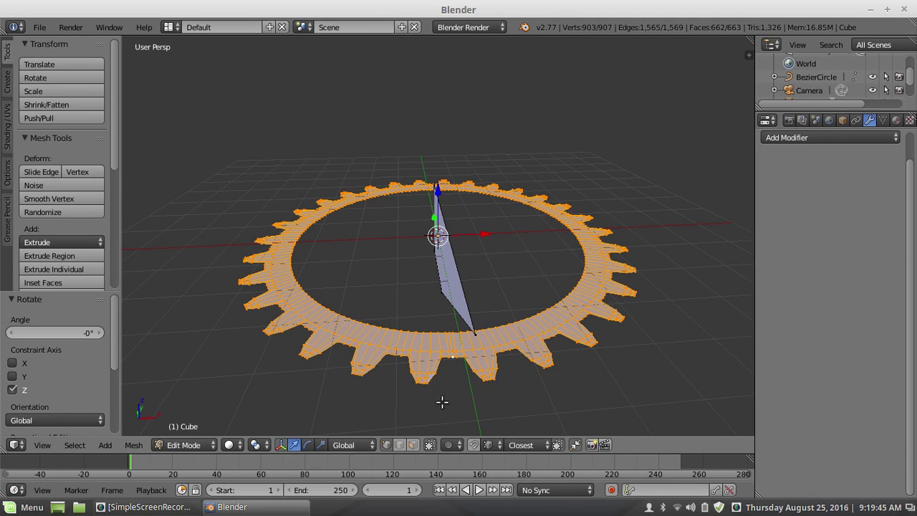
click(265, 446)
click(270, 413)
Try to rotate the gear about the Z axis around the 3D cursor, and cancel the rotation.
middle_drag(412, 350, 403, 369)
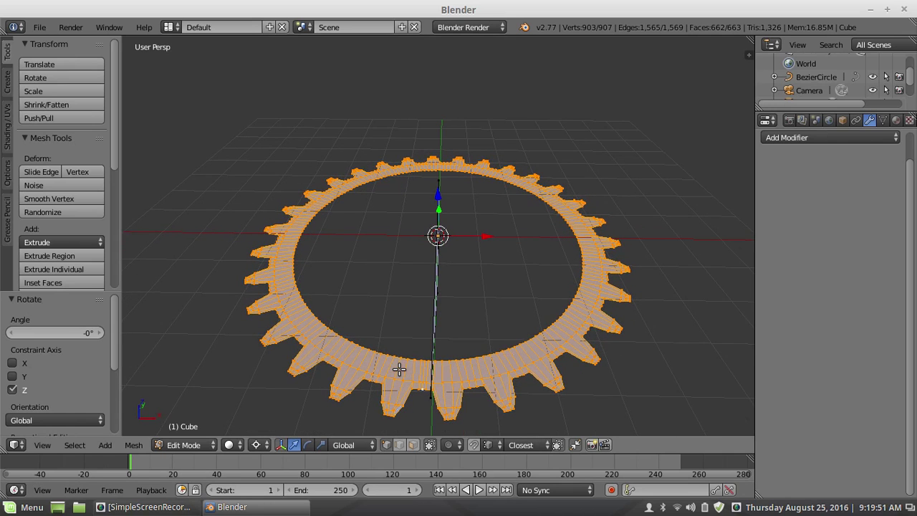
key(r)
key(z)
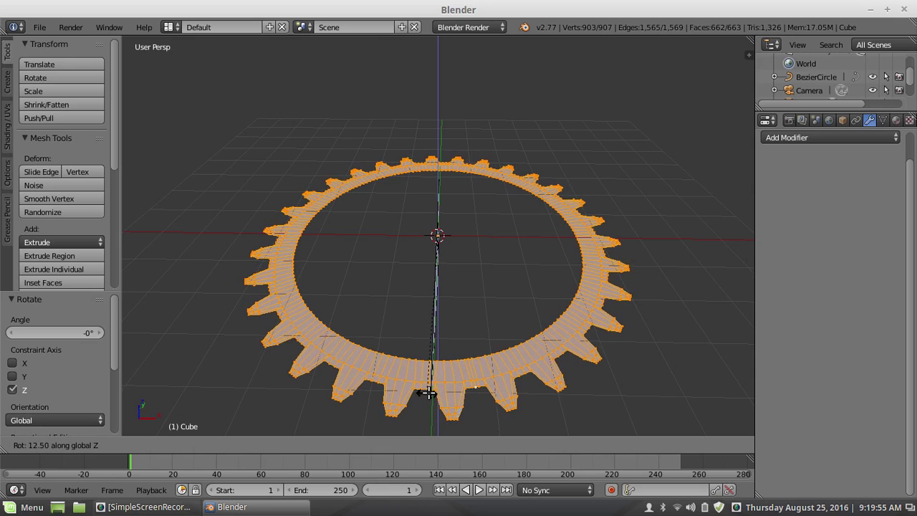
right_click(422, 392)
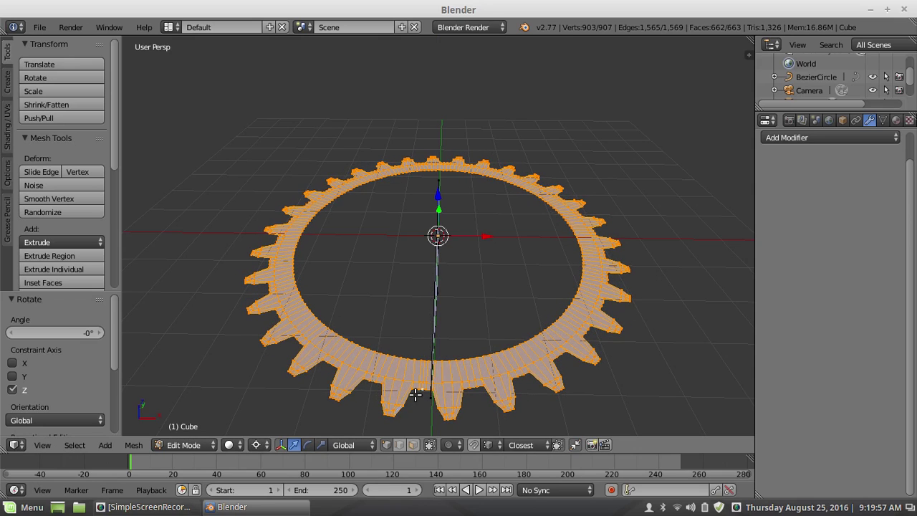
Enable snapping and try rotating the gear about the Z axis to the plane's extended vertex.
middle_drag(416, 393, 434, 397)
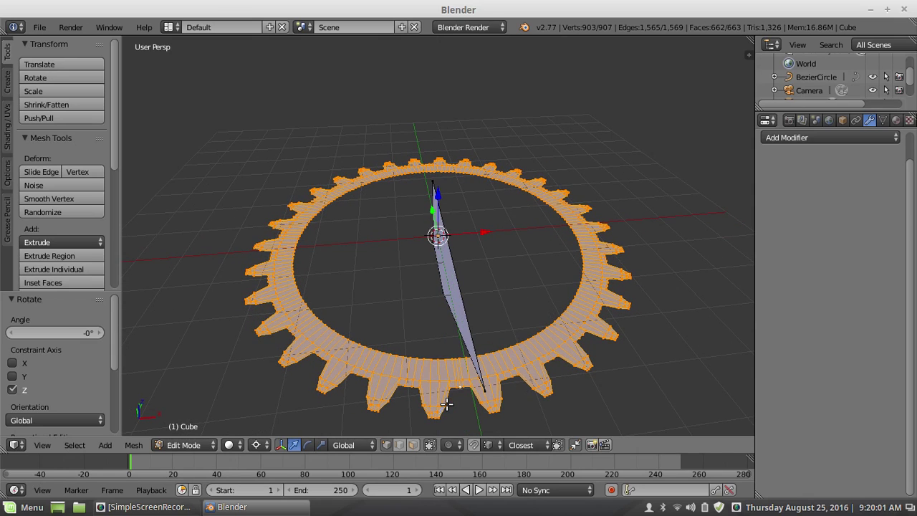
click(473, 445)
key(r)
key(z)
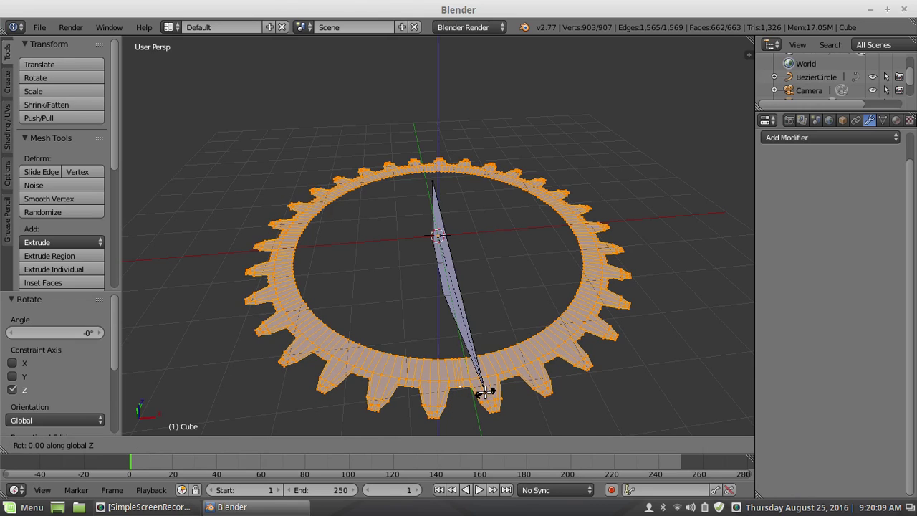
click(483, 391)
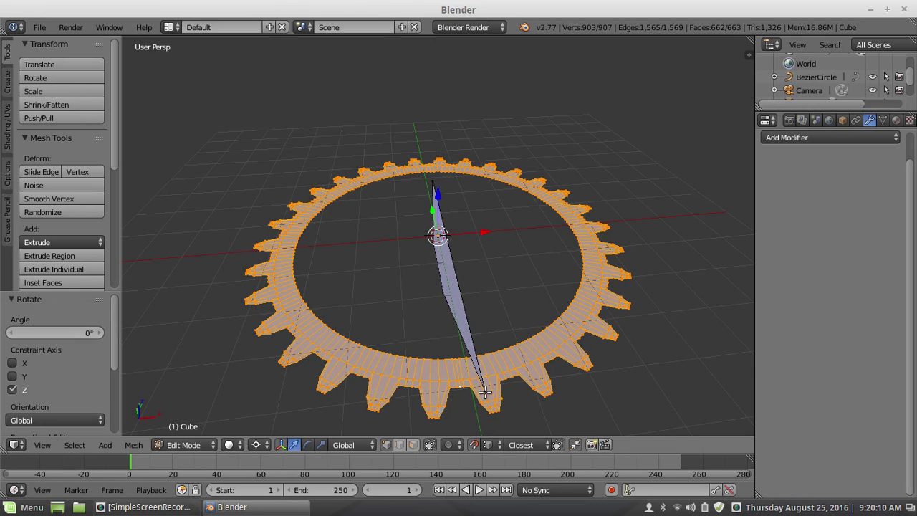
Set the snap target to Active and rotate the gear about the Z axis by 2.463°, snapping to the plane's extended vertex.
click(513, 445)
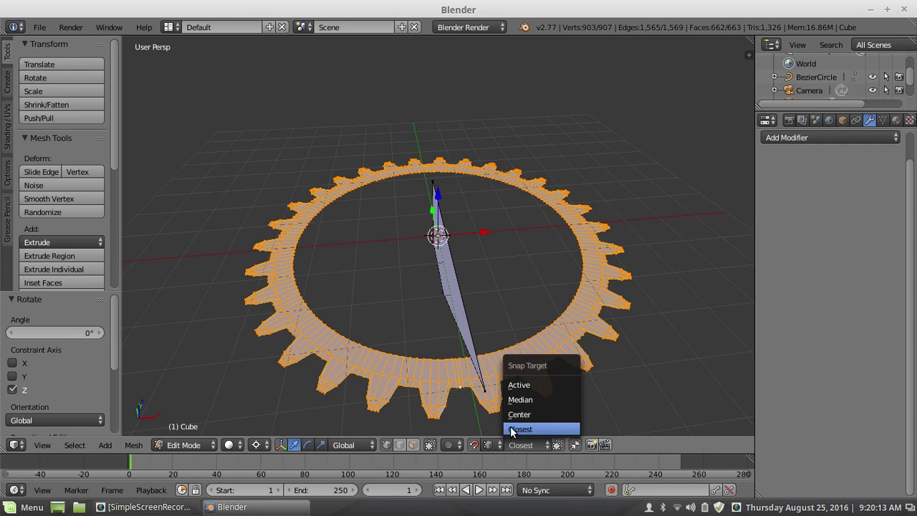
click(523, 386)
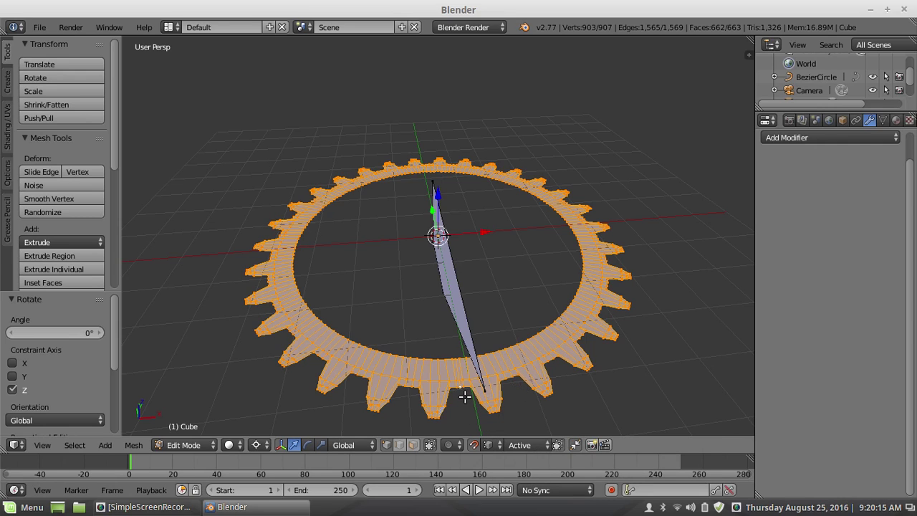
key(r)
key(z)
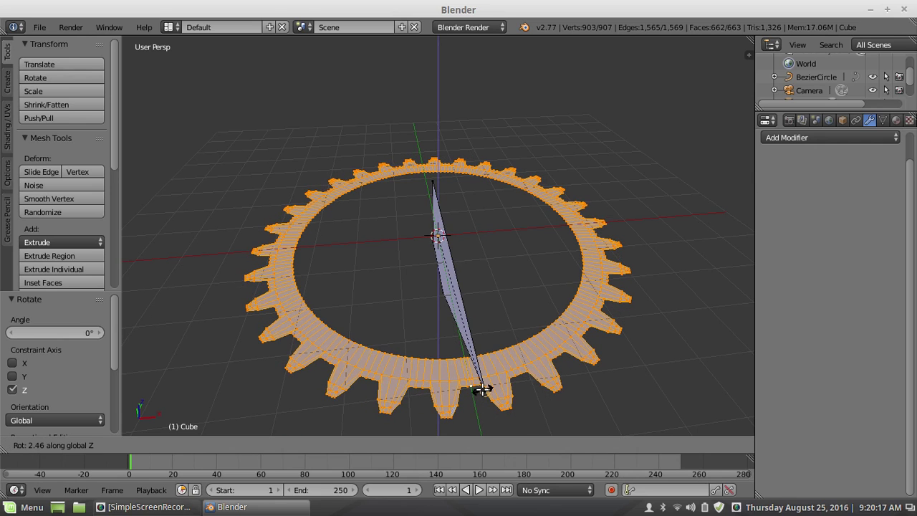
click(482, 391)
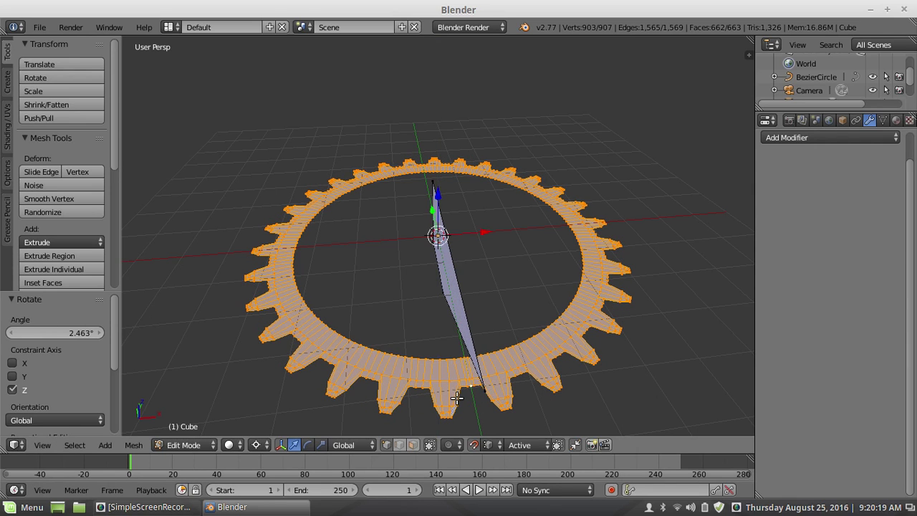
Select only the linked guide plane inside the gear and delete its vertices.
key(a)
middle_drag(474, 368, 518, 361)
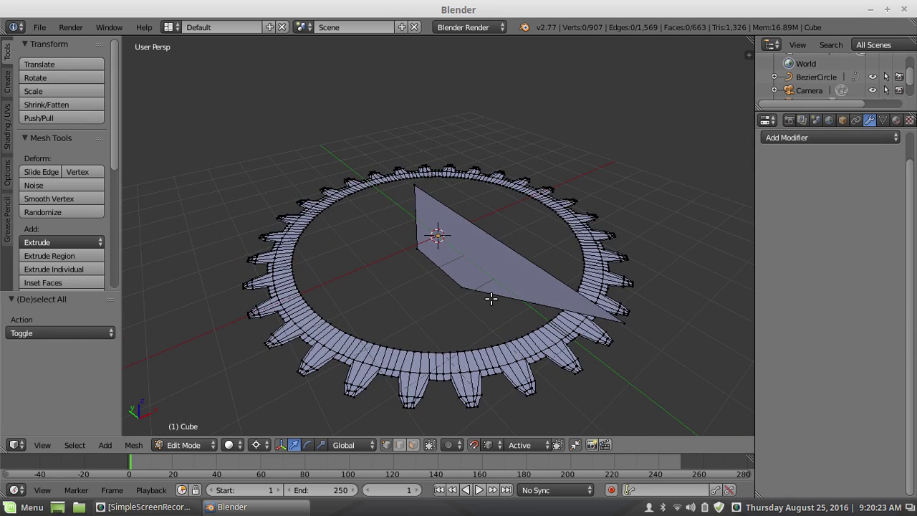
key(l)
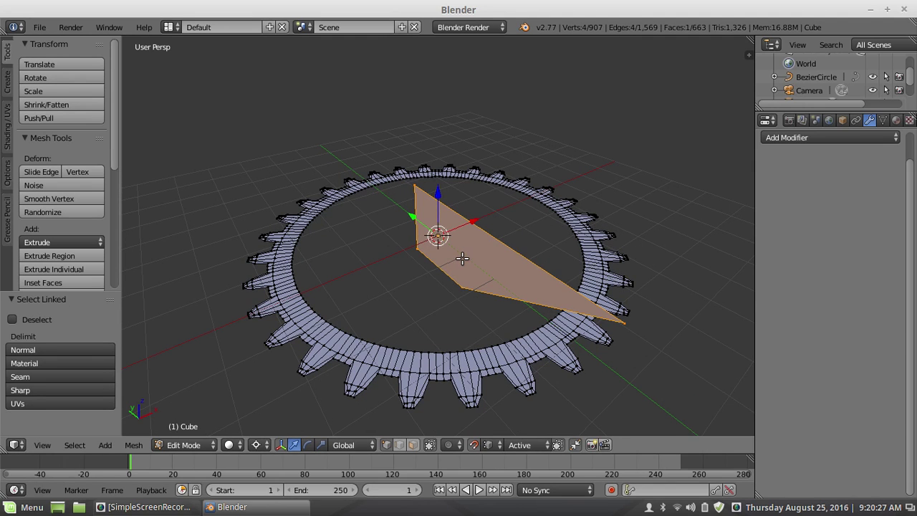
key(x)
click(460, 260)
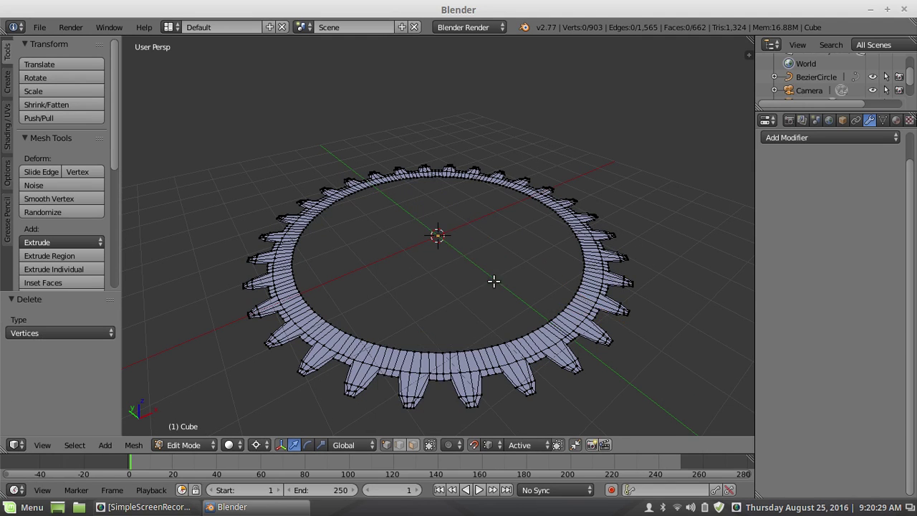
Remove the extra cut across the ring at the Y axis between two teeth by deleting its edge loop, and clear the selection.
middle_drag(497, 282, 438, 329)
click(395, 444)
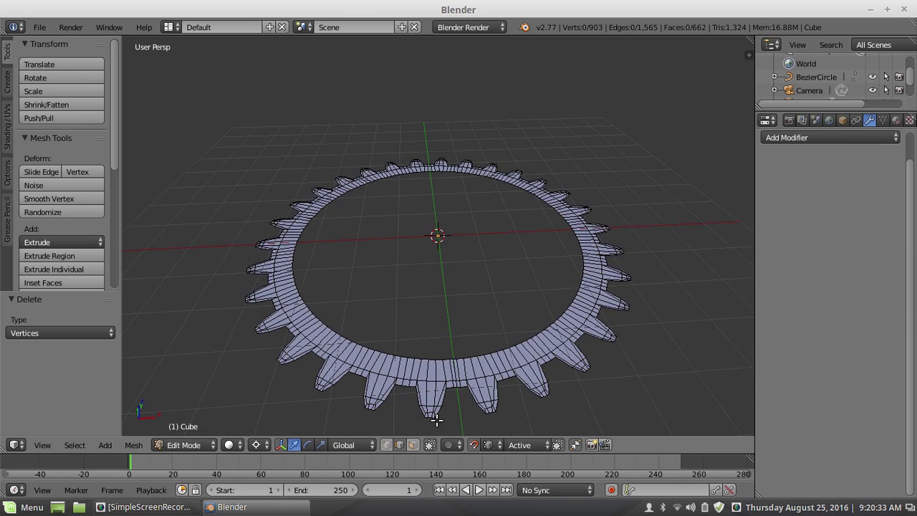
right_click(455, 373)
key(x)
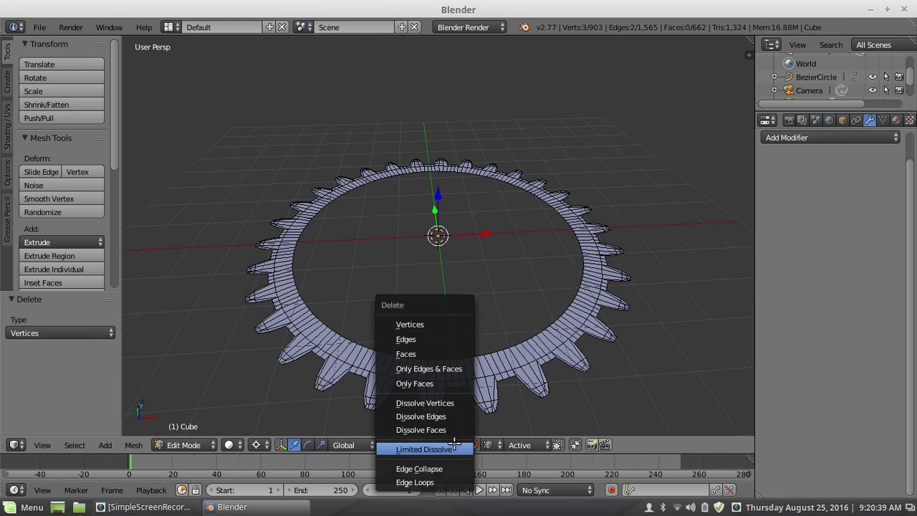
click(437, 481)
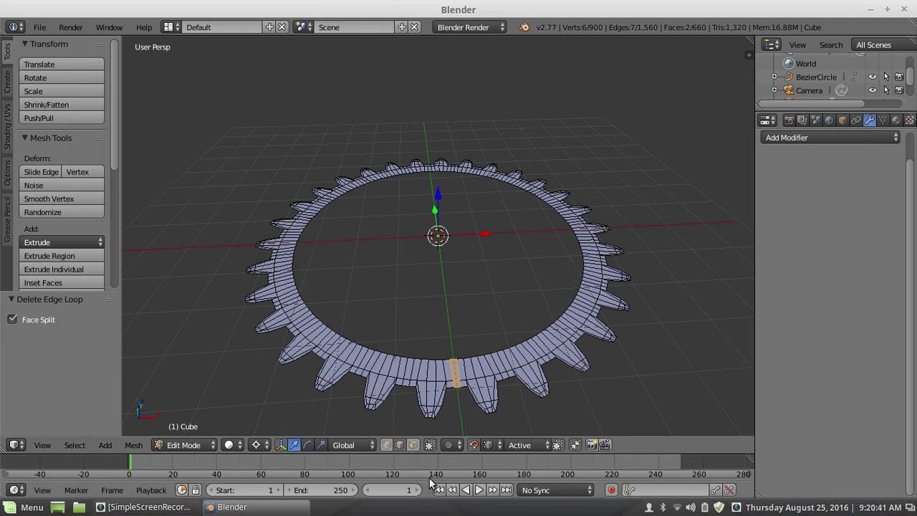
key(a)
mouse_move(451, 384)
middle_down()
mouse_move(455, 339)
mouse_move(475, 426)
mouse_move(466, 8)
middle_up()
mouse_move(432, 96)
middle_down()
mouse_move(439, 143)
mouse_move(449, 121)
mouse_move(487, 100)
mouse_move(482, 90)
middle_up()
middle_drag(527, 255, 465, 293)
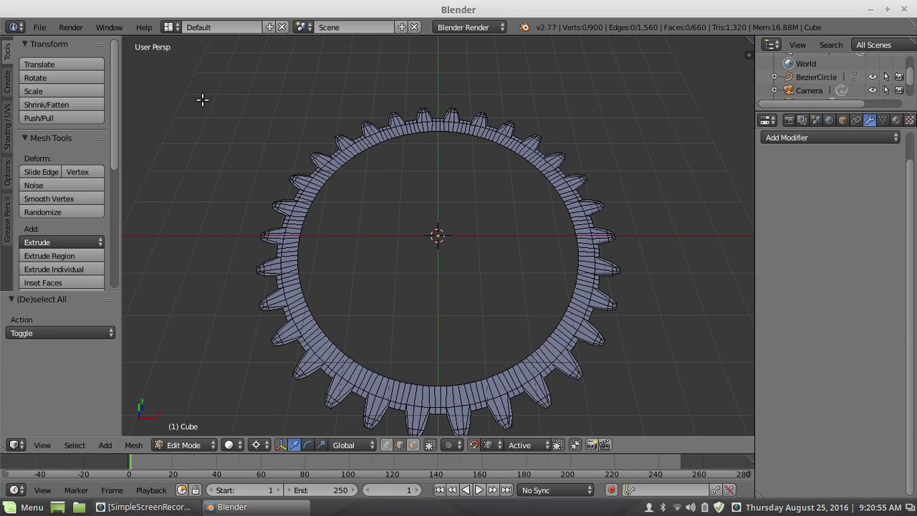
Return to Object Mode, delete the Bezier circle on layer 1, and go back to the gear's layer.
click(191, 445)
click(188, 429)
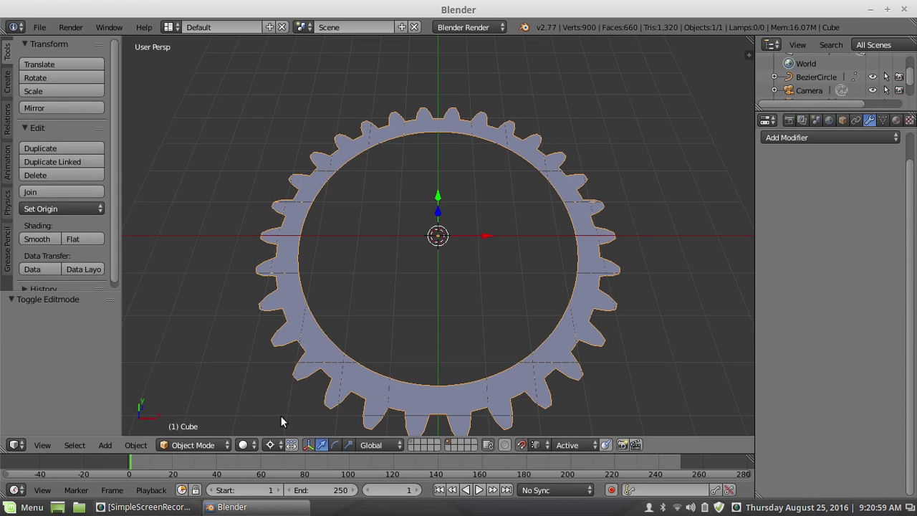
click(411, 441)
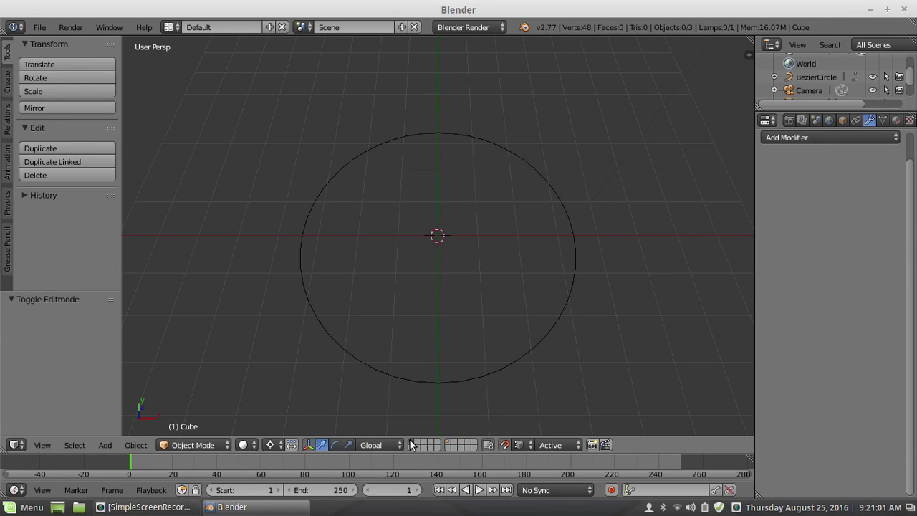
right_click(418, 383)
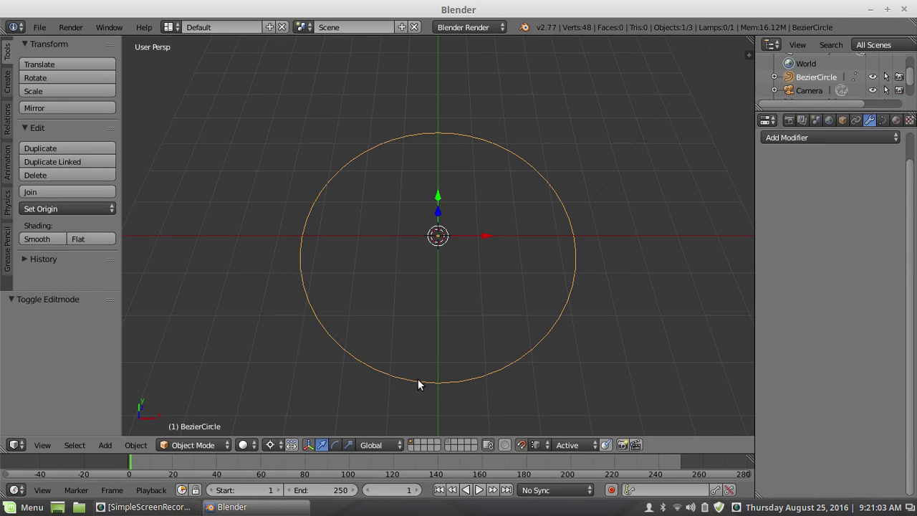
key(x)
click(417, 380)
middle_drag(405, 308, 419, 343)
click(448, 442)
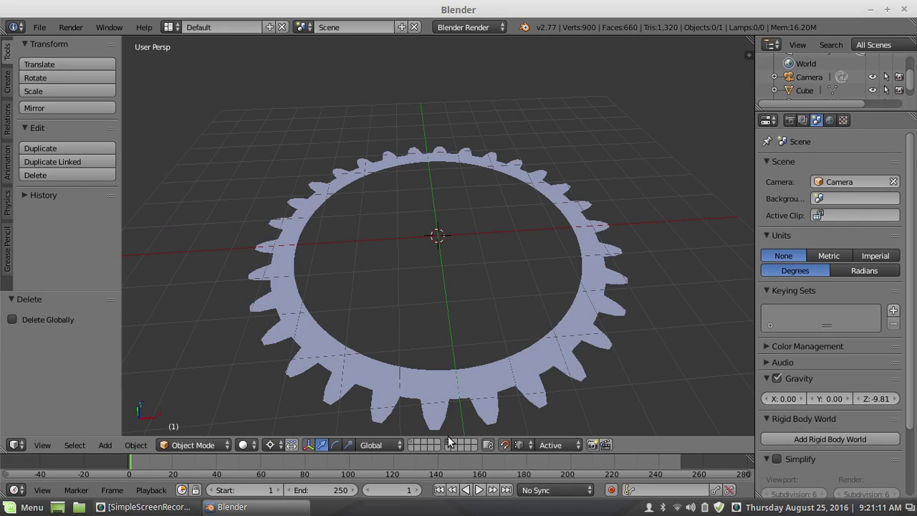
Duplicate the gear in place and move the copy to layer 1.
click(450, 389)
scroll(415, 304, down, 2)
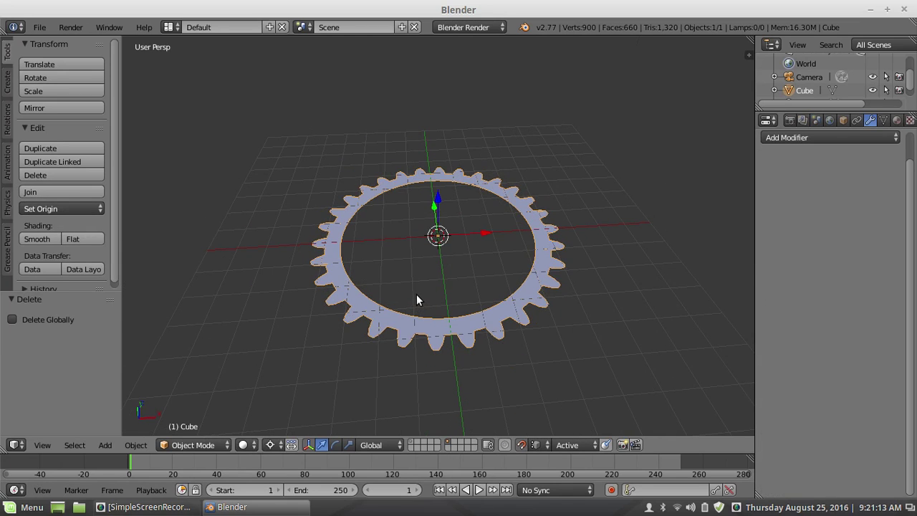
key(shift+d)
right_click(413, 288)
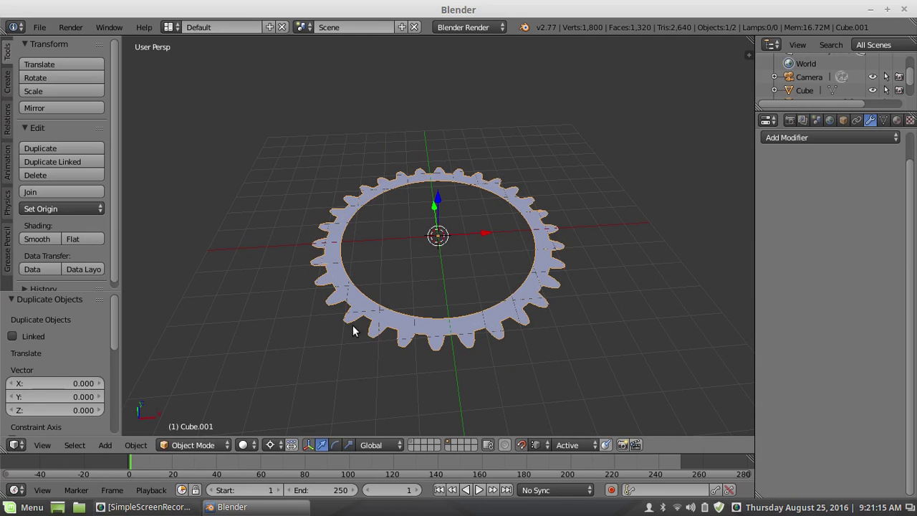
key(m)
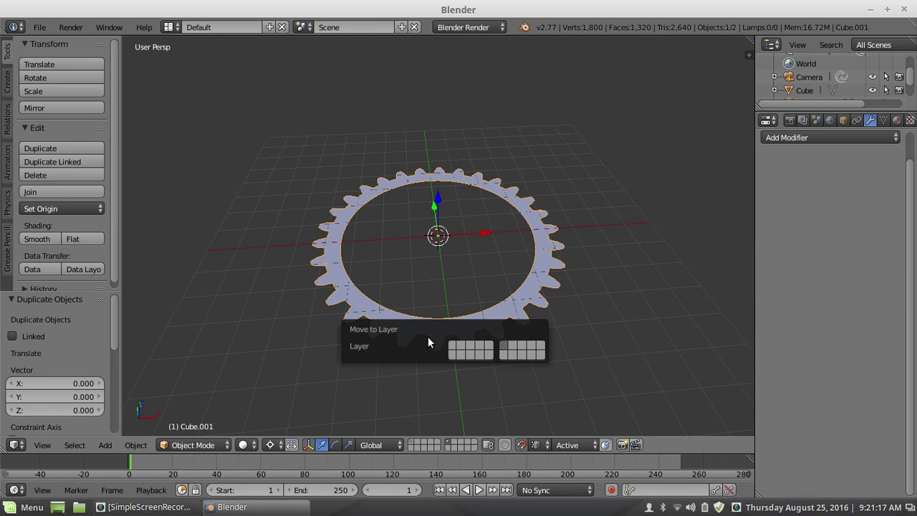
click(451, 347)
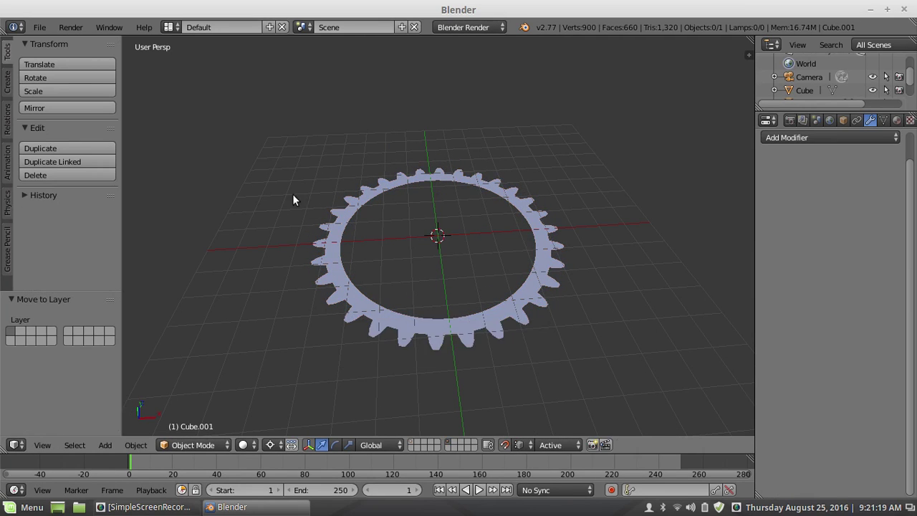
Select the original gear that remains on its layer and enter Edit Mode.
middle_drag(348, 233, 401, 269)
right_click(476, 324)
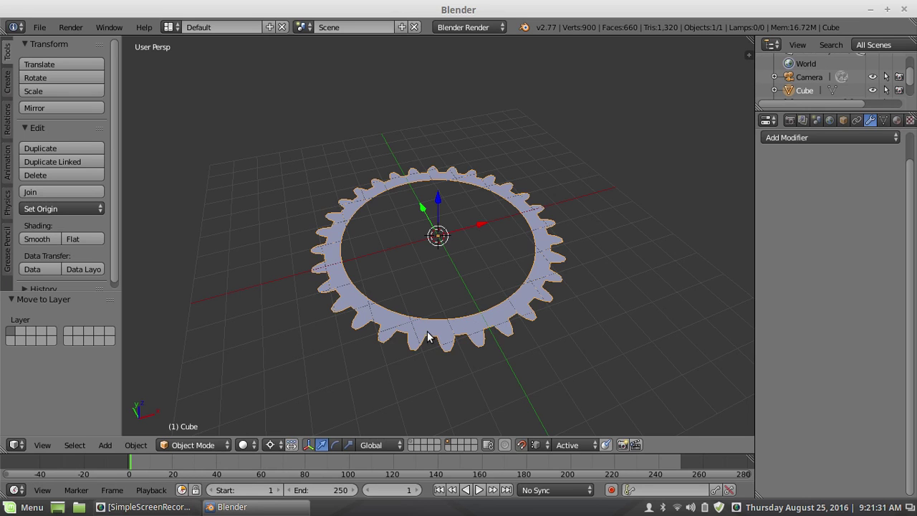
middle_drag(428, 331, 406, 341)
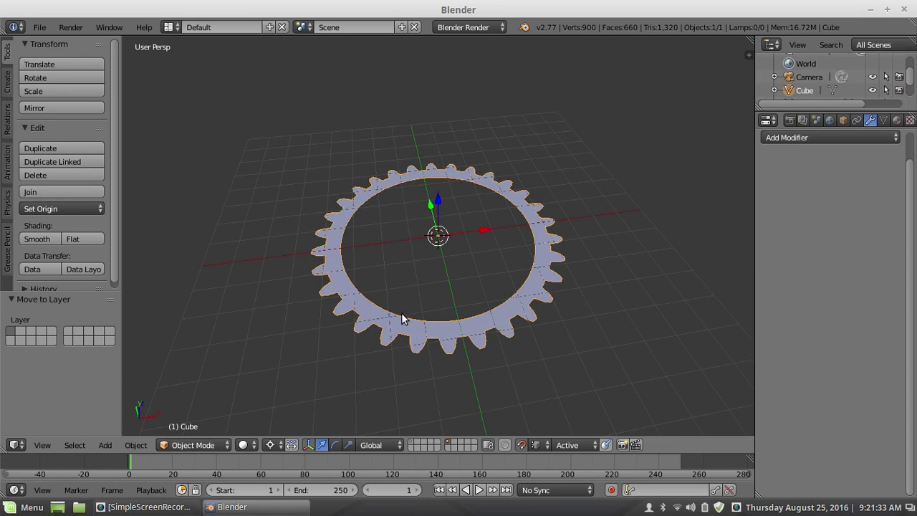
scroll(403, 318, up, 2)
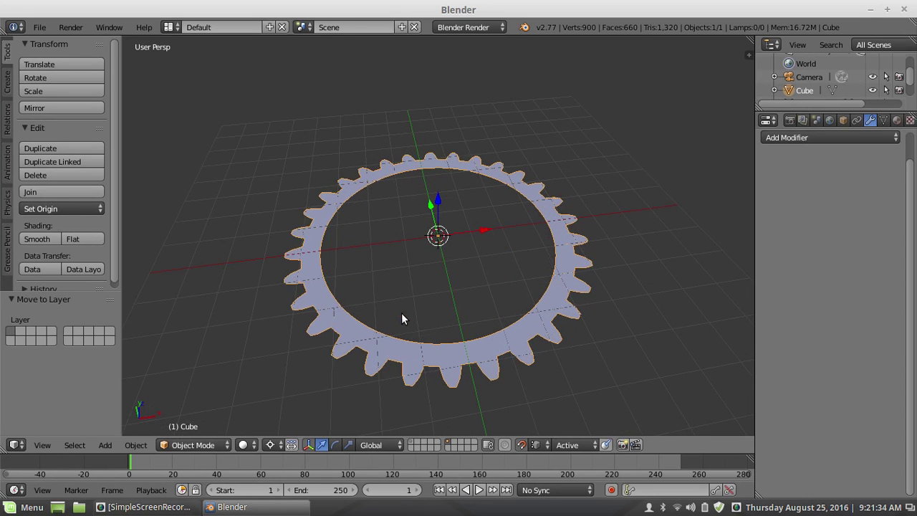
click(197, 444)
click(211, 409)
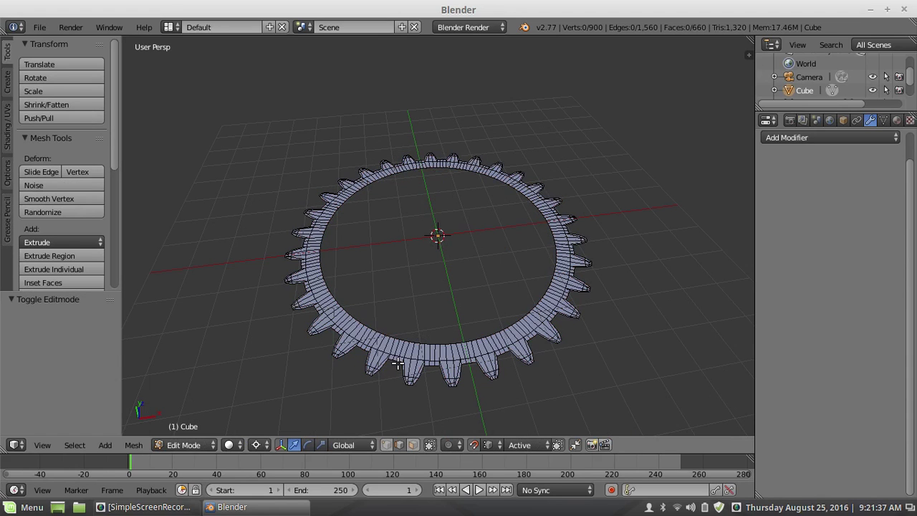
scroll(381, 344, up, 1)
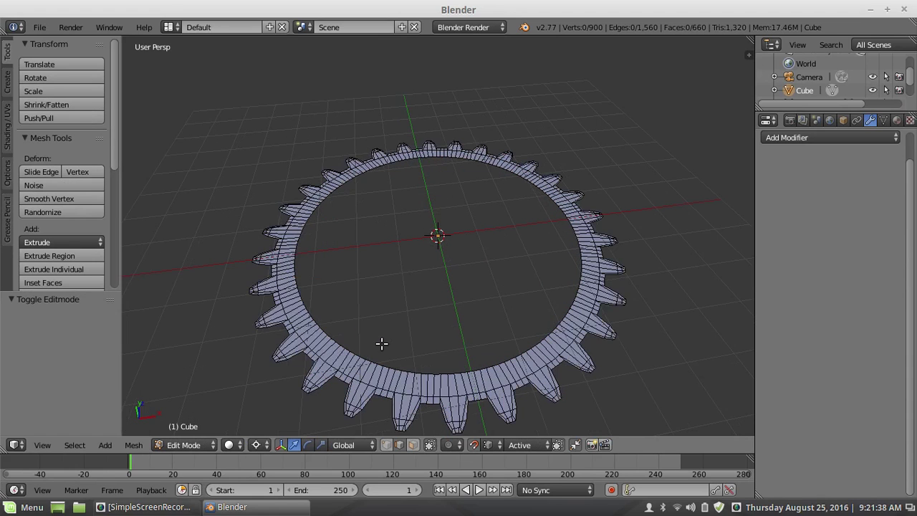
In face select mode, select the face loop around the gear's ring and delete its vertices.
click(414, 444)
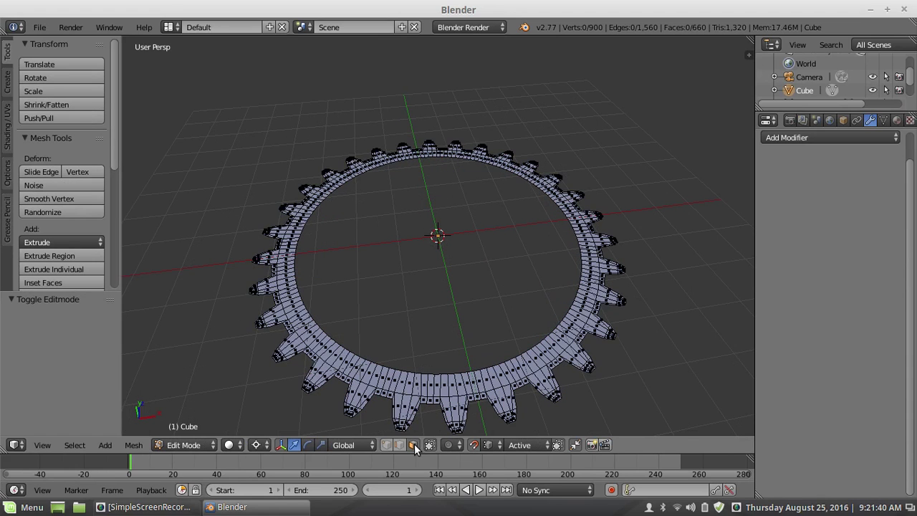
alt+right_click(387, 381)
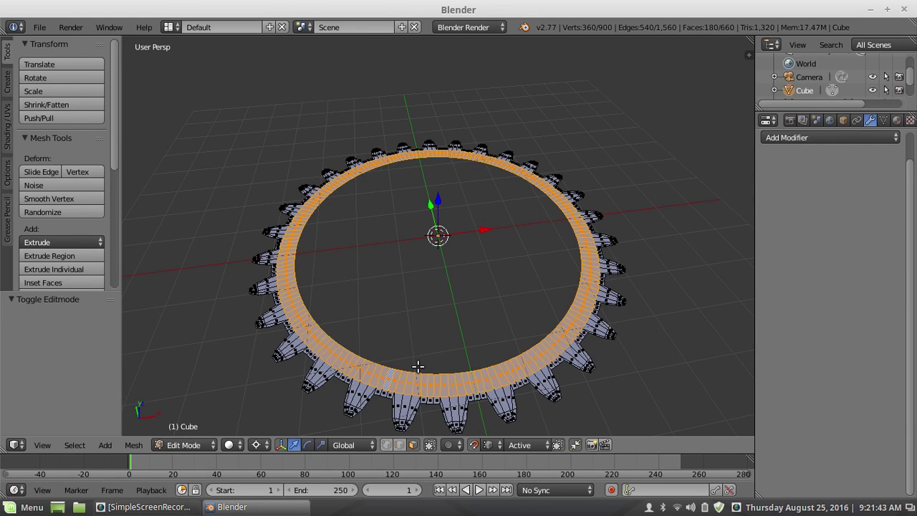
key(x)
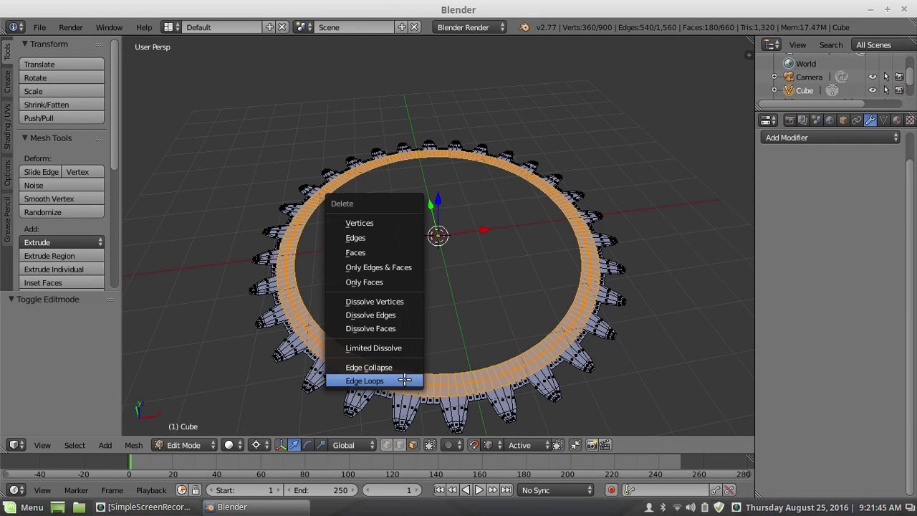
click(363, 223)
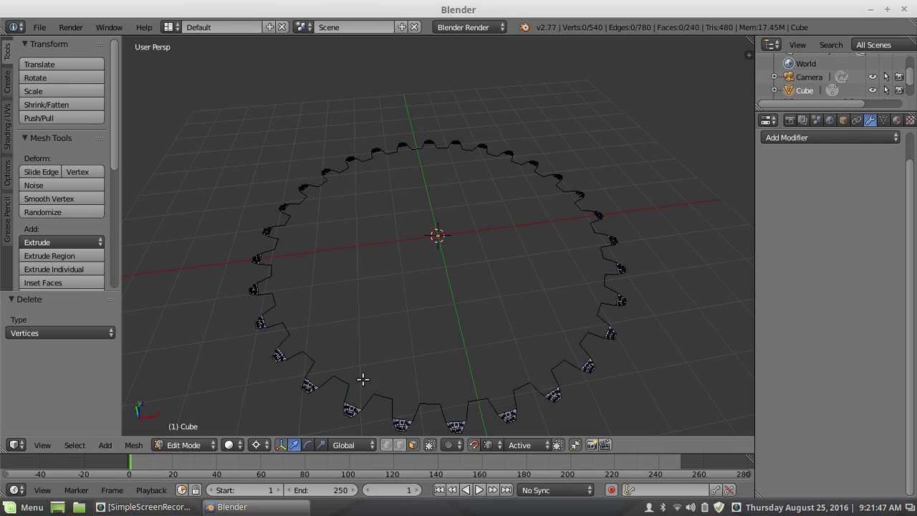
Select one inner face on each of three neighbouring tooth tips and extend the selection to similar faces by Area.
right_click(352, 408)
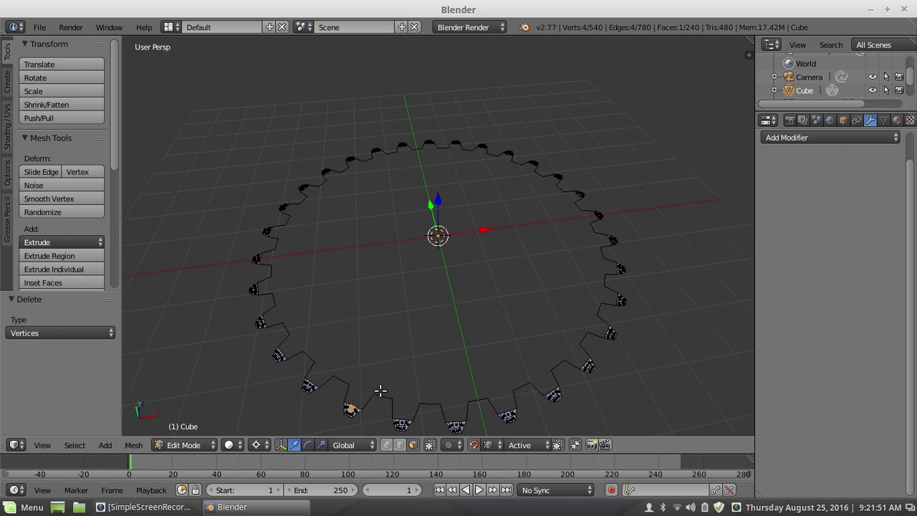
scroll(390, 376, up, 2)
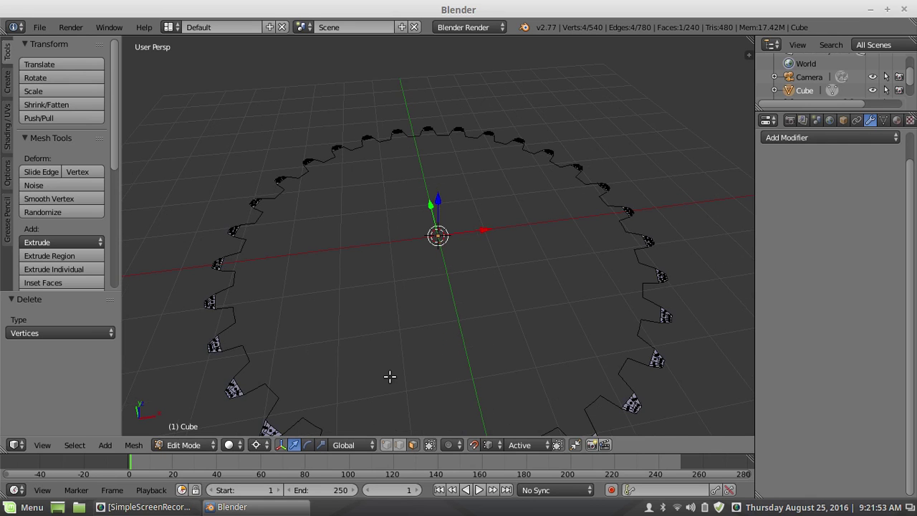
middle_drag(368, 348, 432, 253)
scroll(458, 352, up, 1)
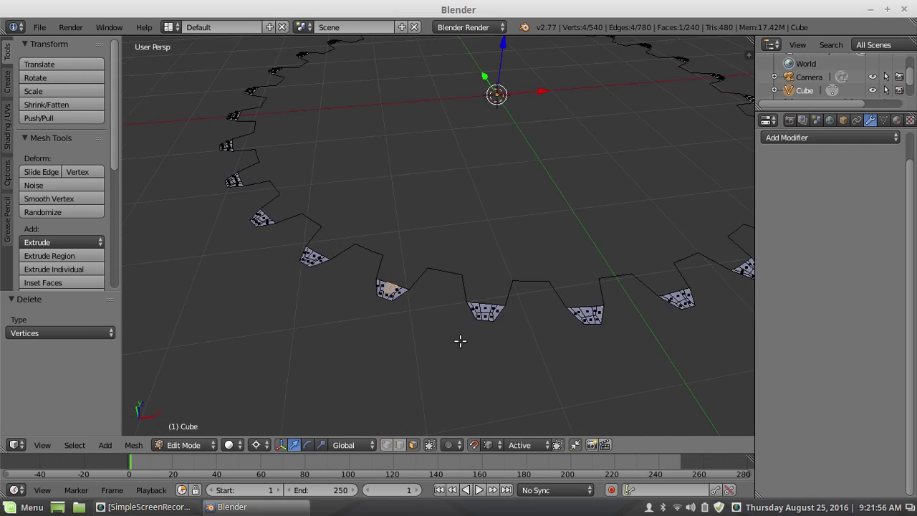
shift+right_click(485, 310)
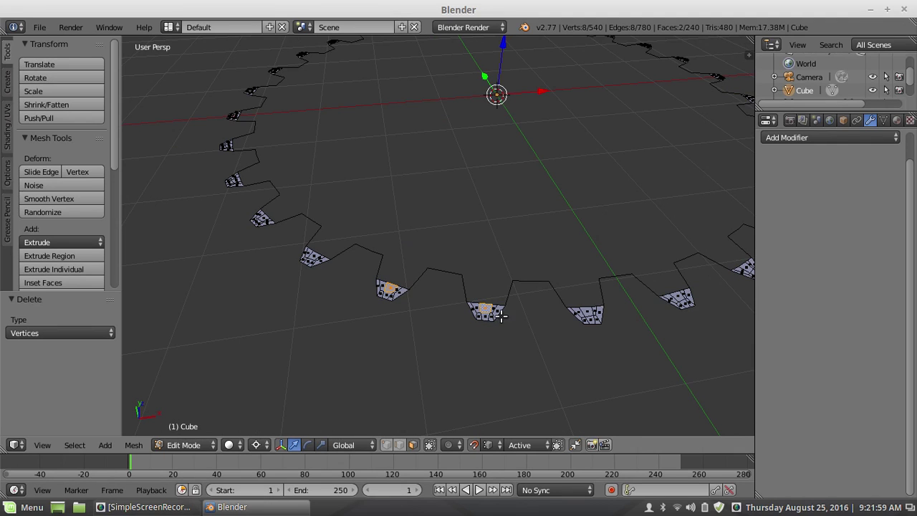
shift+right_click(589, 313)
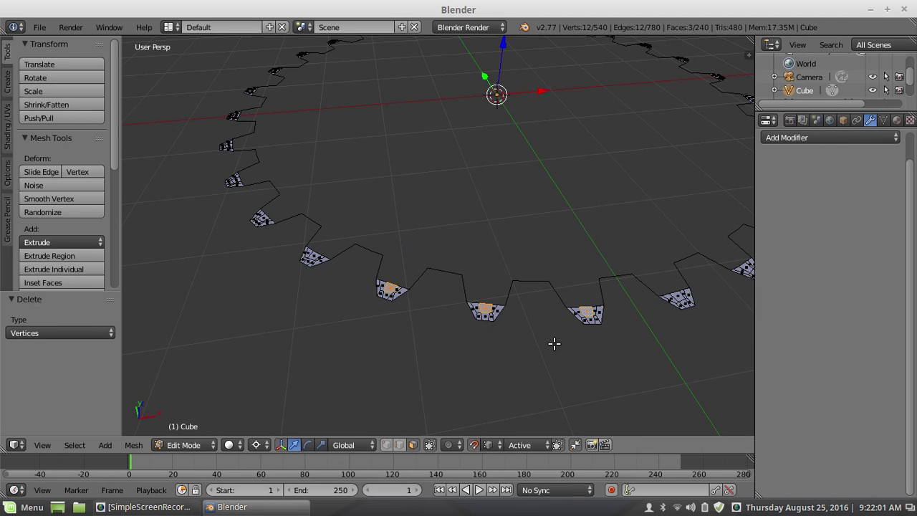
key(shift+g)
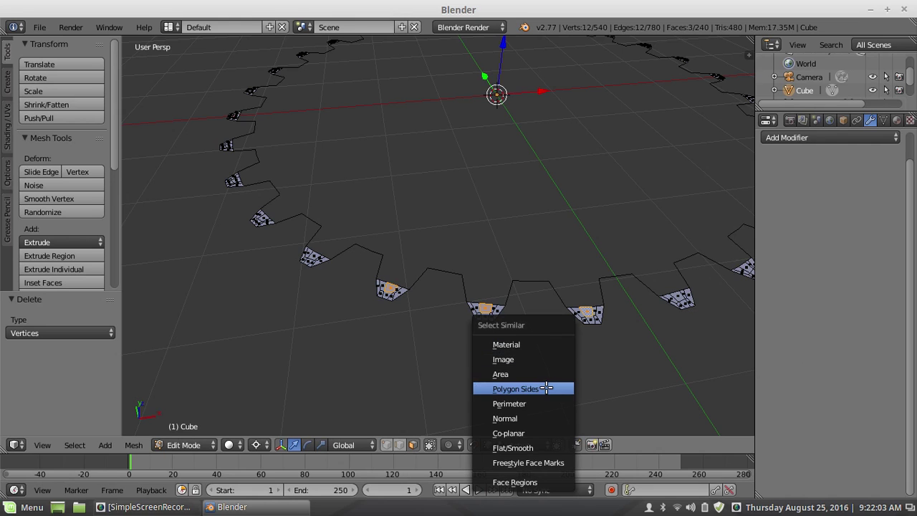
click(501, 373)
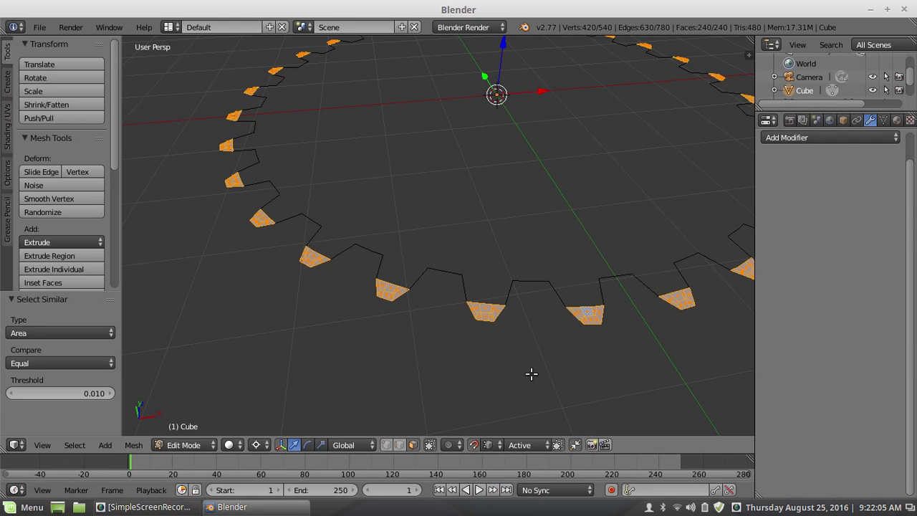
Try deleting the selected tooth-tip faces with the Only Faces option, and undo the deletion.
scroll(404, 308, down, 2)
scroll(390, 276, up, 3)
key(x)
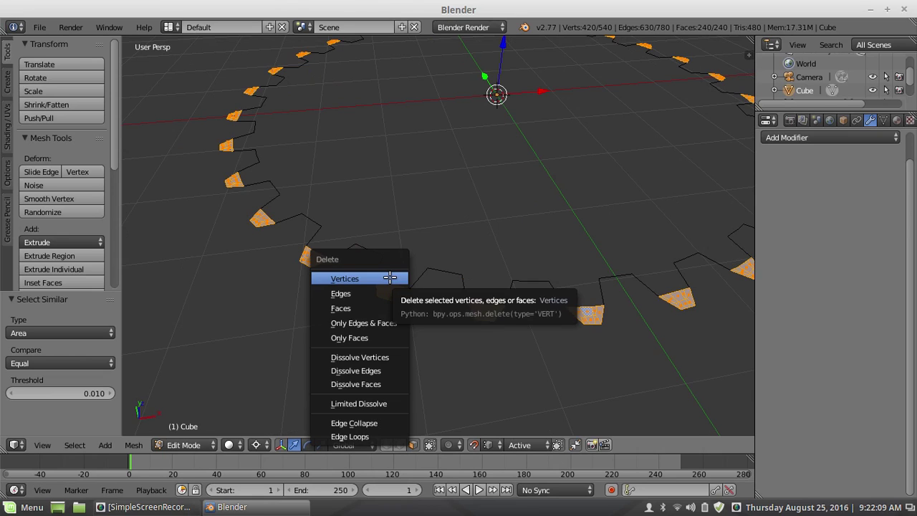
click(383, 338)
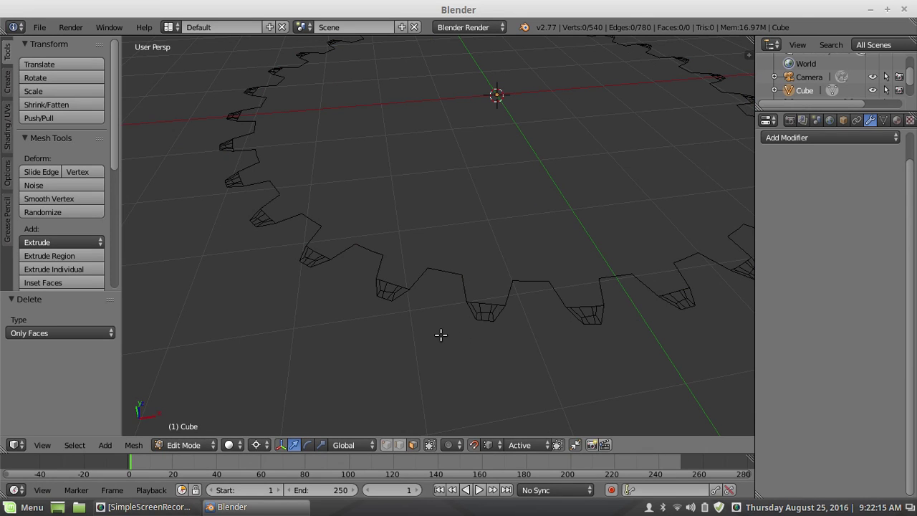
key(ctrl+z)
Try deleting the selected tooth-tip geometry with the Only Edges & Faces option, and undo the deletion.
key(x)
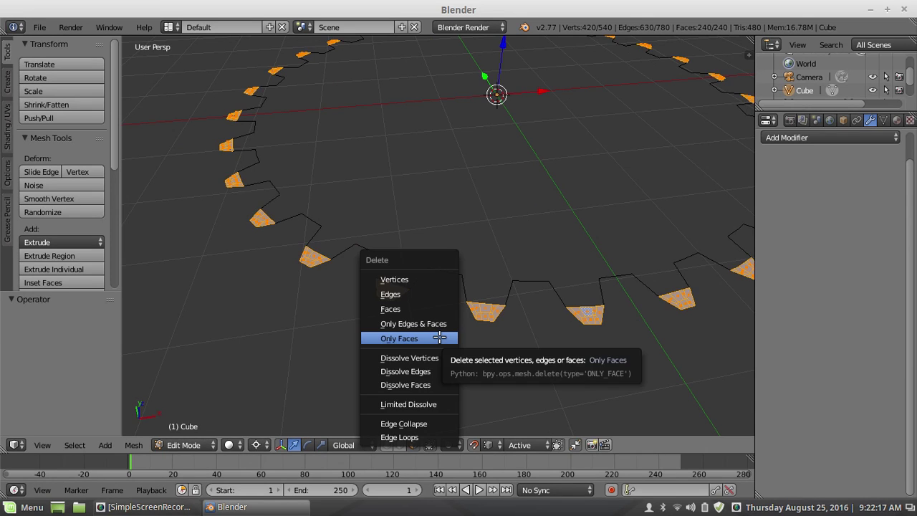
click(435, 325)
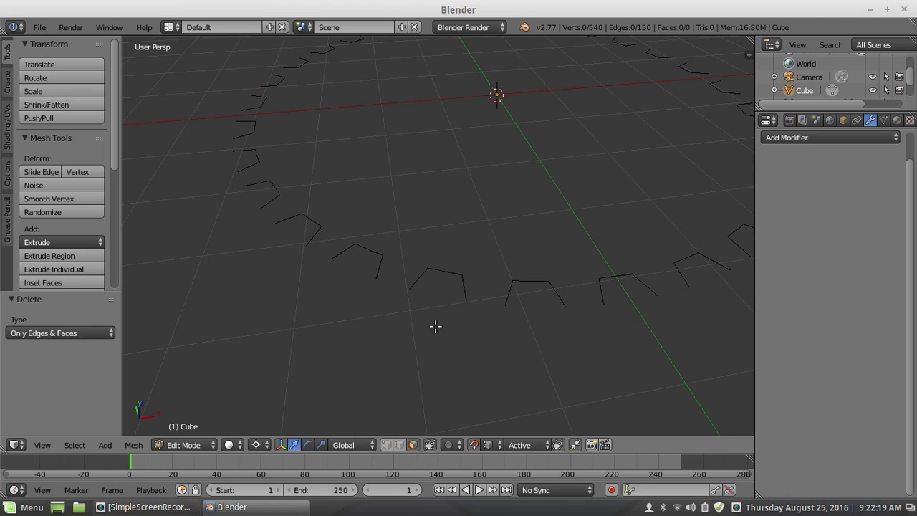
key(ctrl+z)
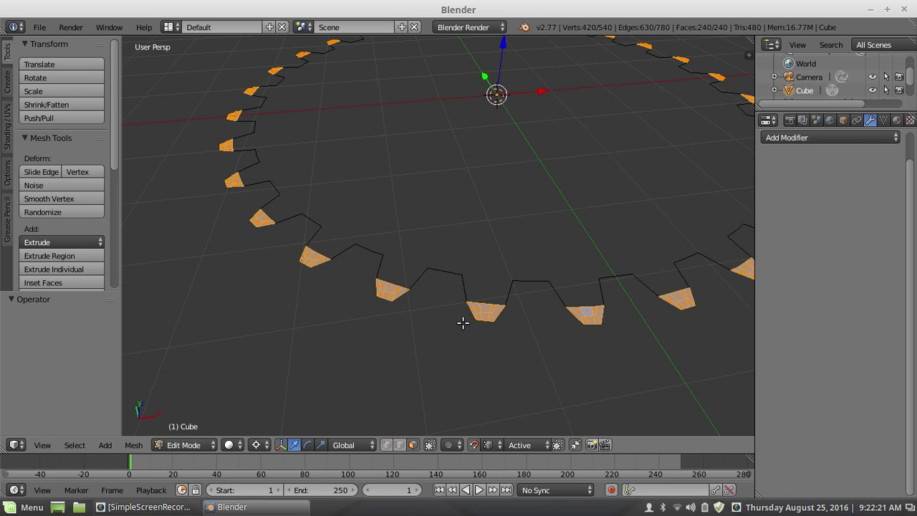
Try selecting three neighbouring inner faces on one tooth tip and extending to similar faces by Polygon Sides, and clear the selection.
scroll(461, 322, up, 2)
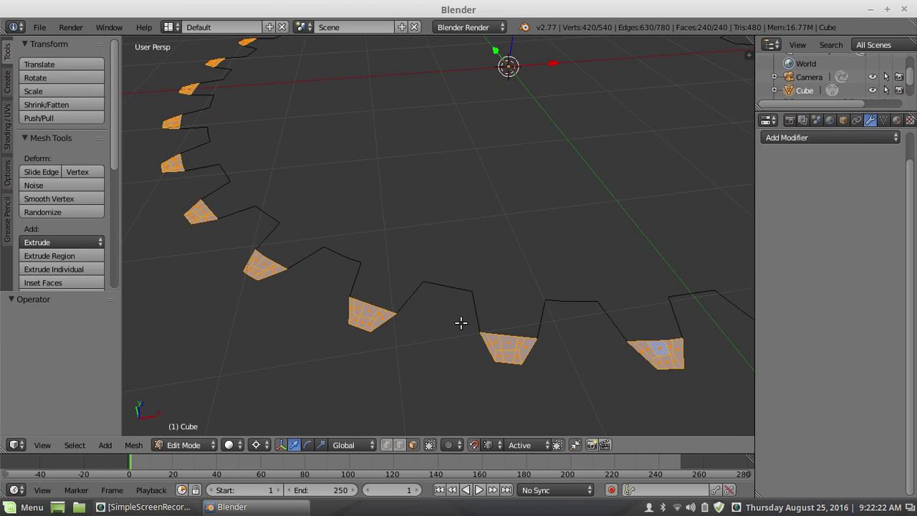
right_click(494, 340)
ctrl+right_click(520, 344)
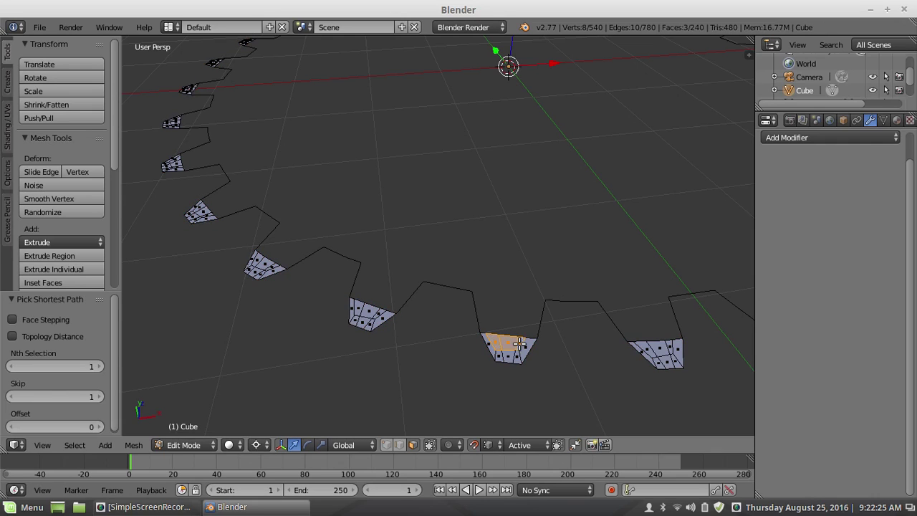
key(shift+g)
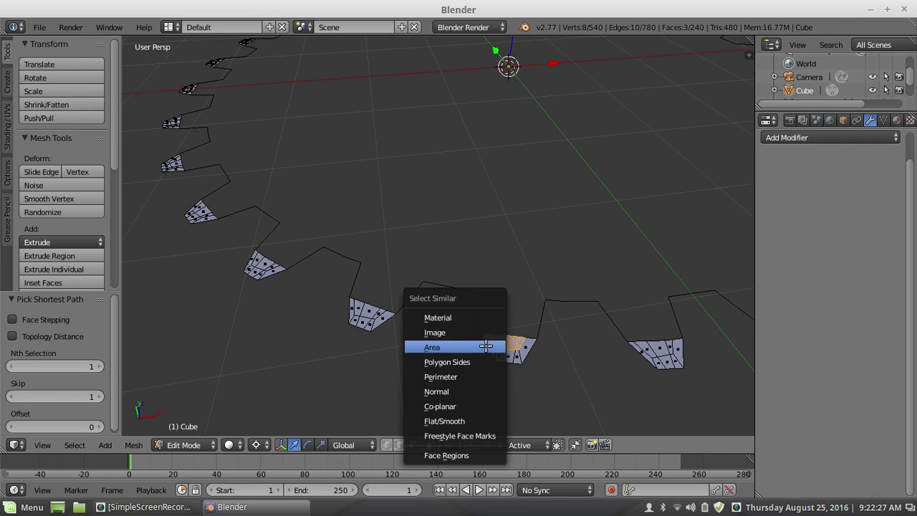
click(478, 361)
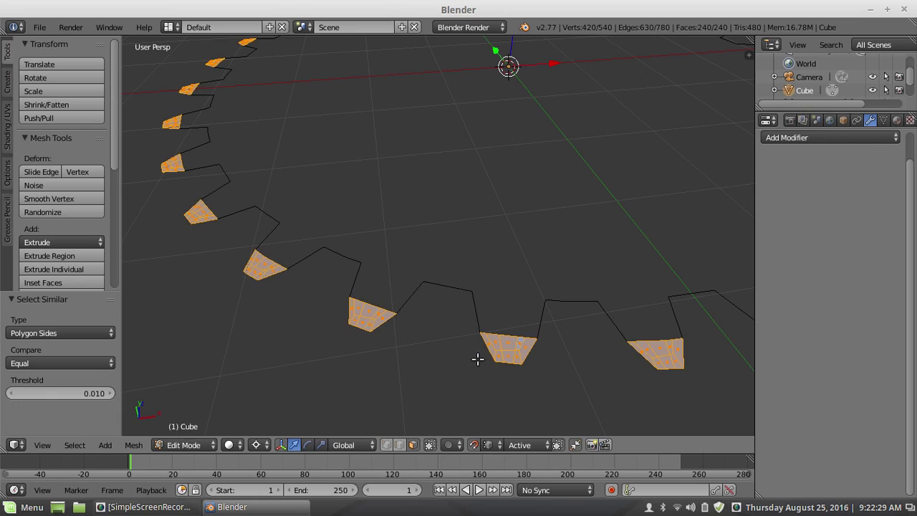
key(a)
Select the two faces flanking the middle inner face of one tooth tip and bring up the Select Similar options.
right_click(493, 339)
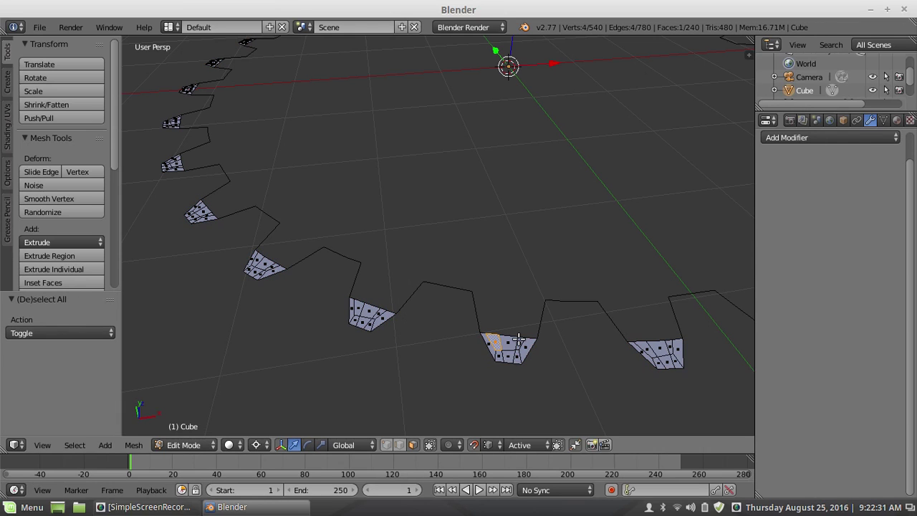
shift+right_click(518, 342)
key(shift+g)
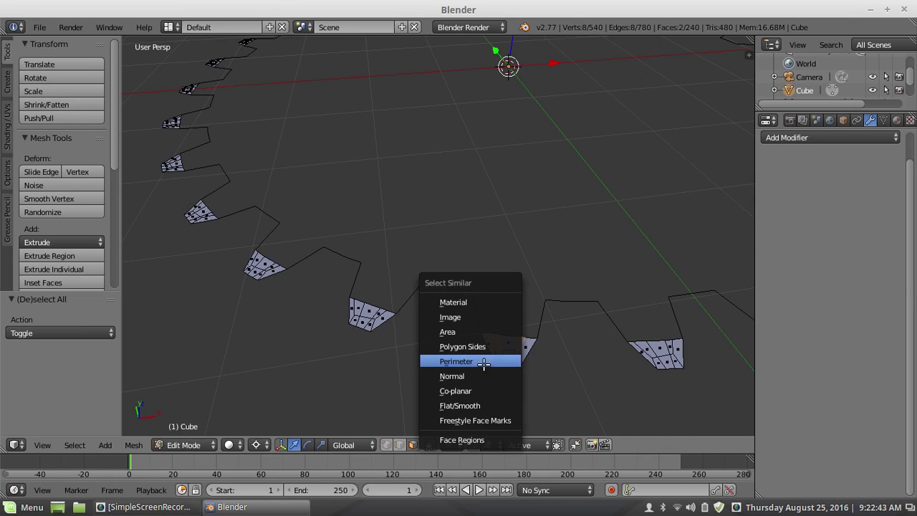
Try a perimeter-based similar selection on the tooth faces and replace it with a single corner face of the front tooth.
click(484, 361)
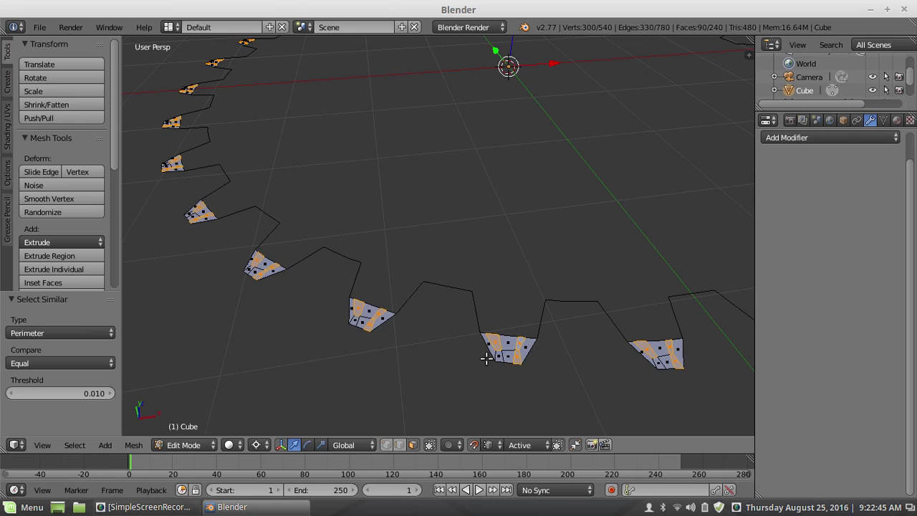
key(a)
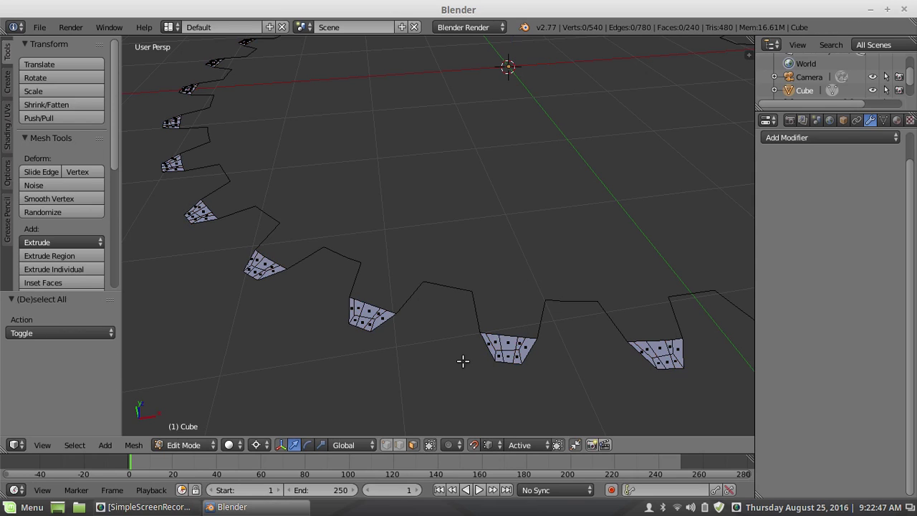
right_click(503, 341)
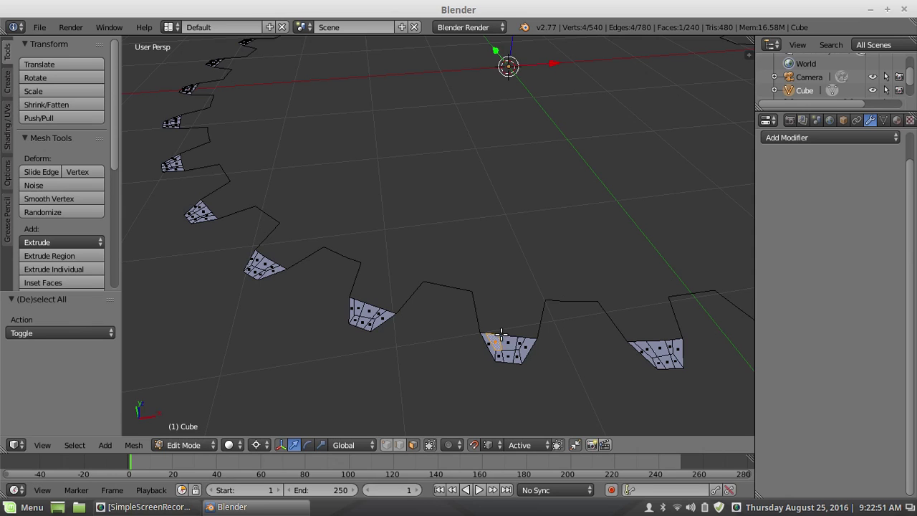
scroll(505, 337, down, 5)
scroll(472, 294, up, 2)
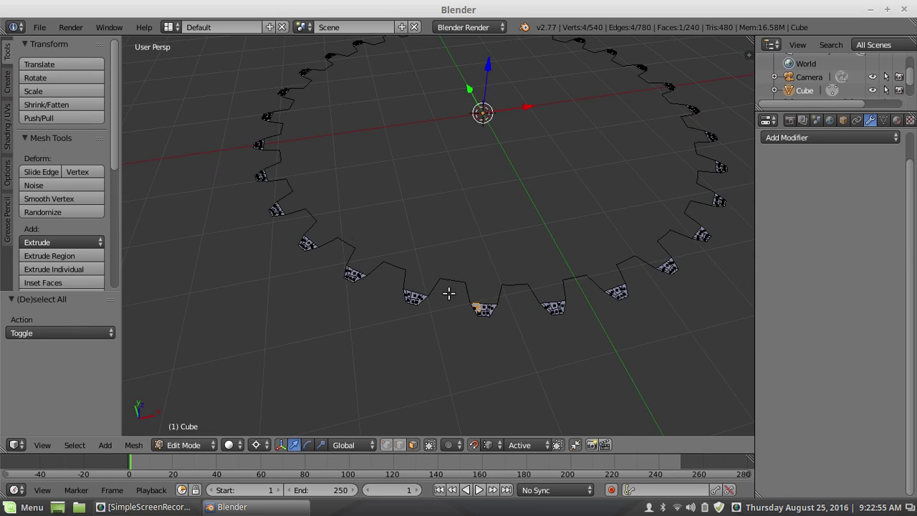
scroll(428, 301, up, 2)
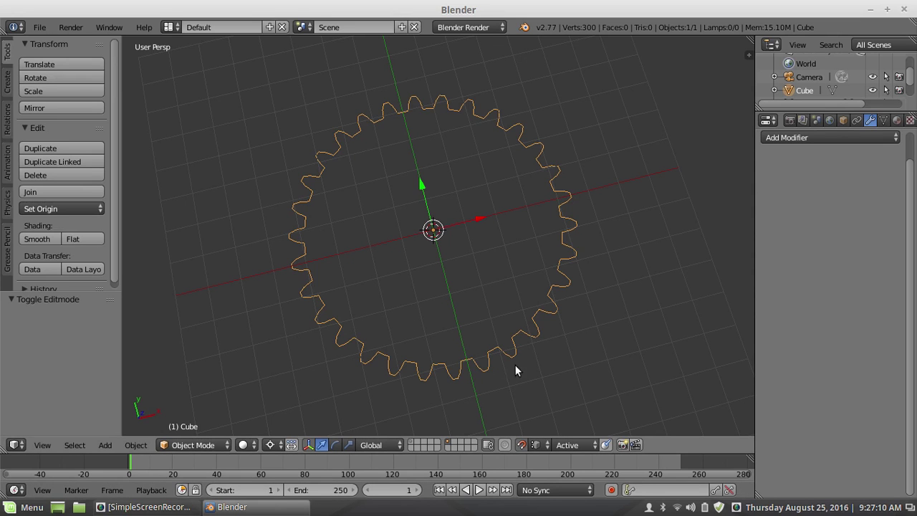
Convert the gear outline mesh to a curve.
middle_drag(401, 283, 394, 250)
scroll(394, 233, up, 1)
middle_drag(395, 215, 394, 239)
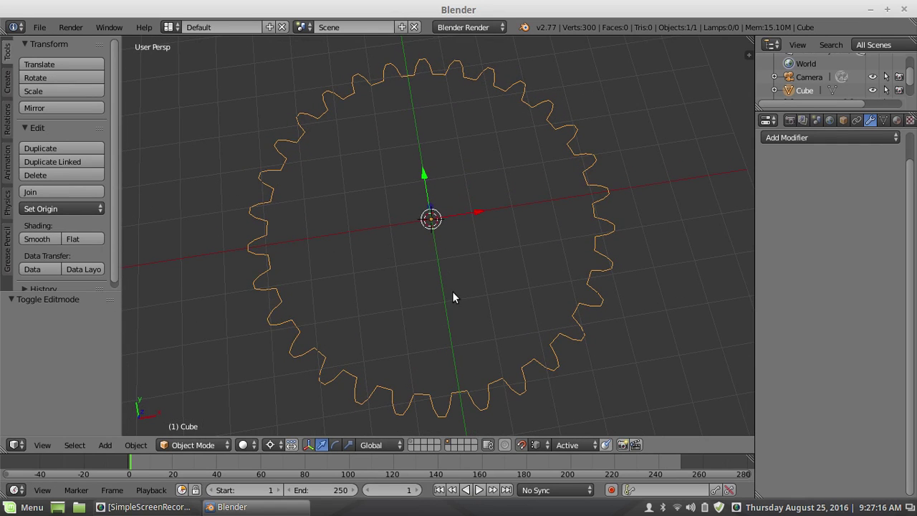
middle_drag(496, 306, 468, 308)
scroll(468, 307, down, 1)
scroll(468, 308, up, 1)
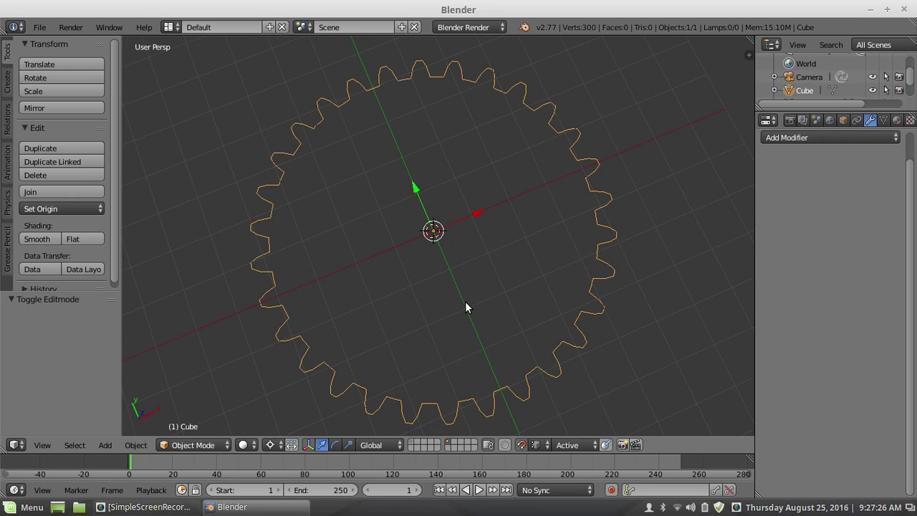
scroll(457, 301, down, 1)
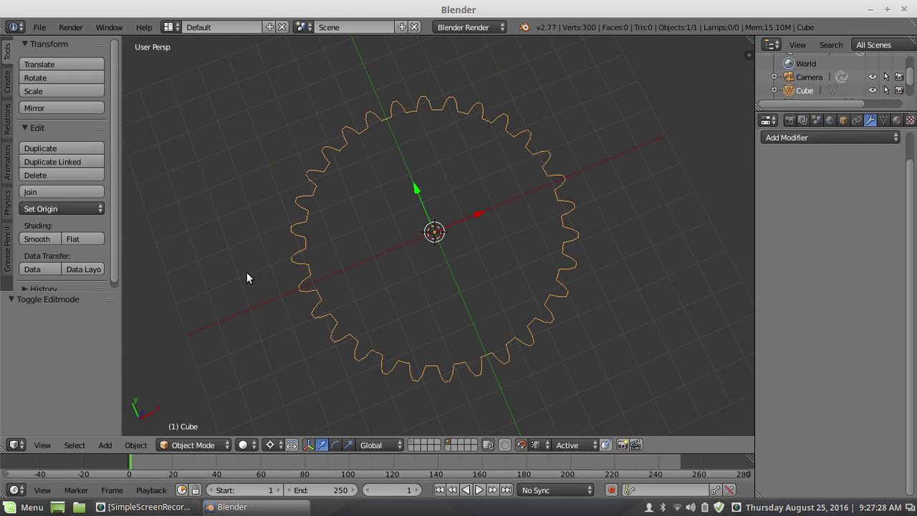
click(138, 440)
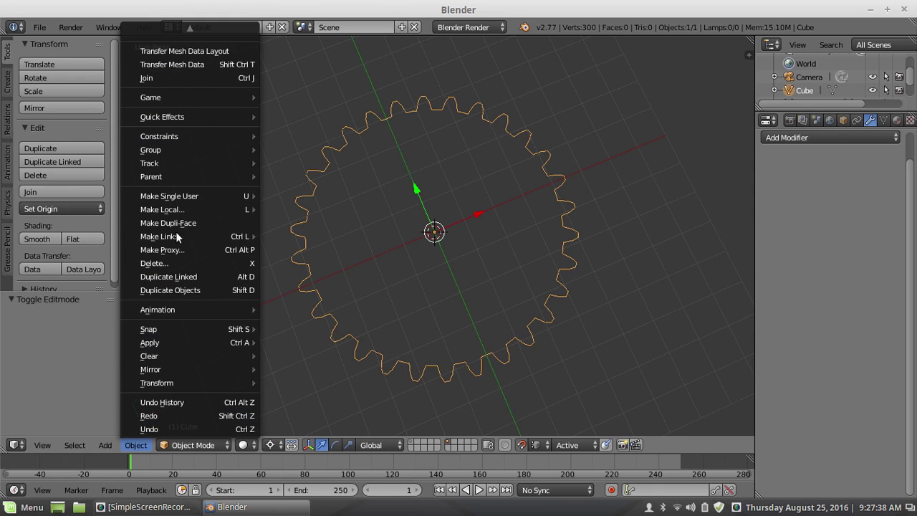
mouse_move(194, 368)
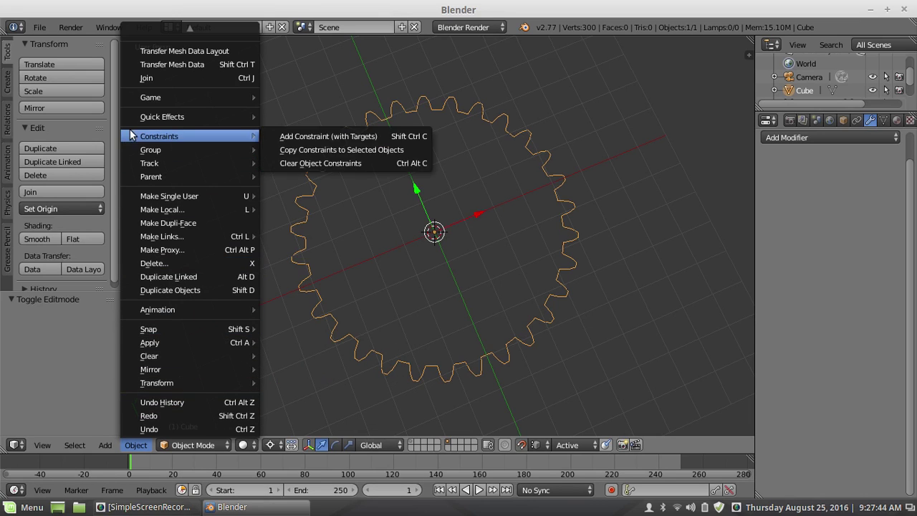
mouse_move(191, 30)
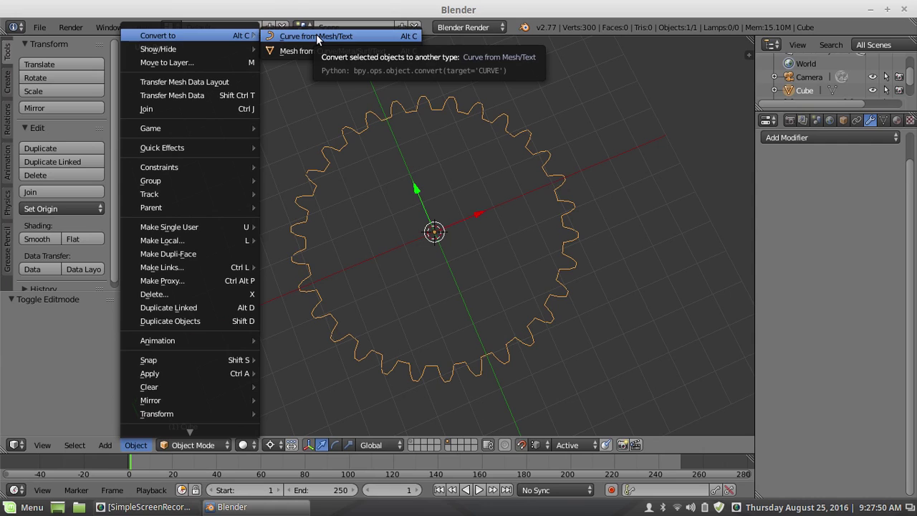
click(316, 35)
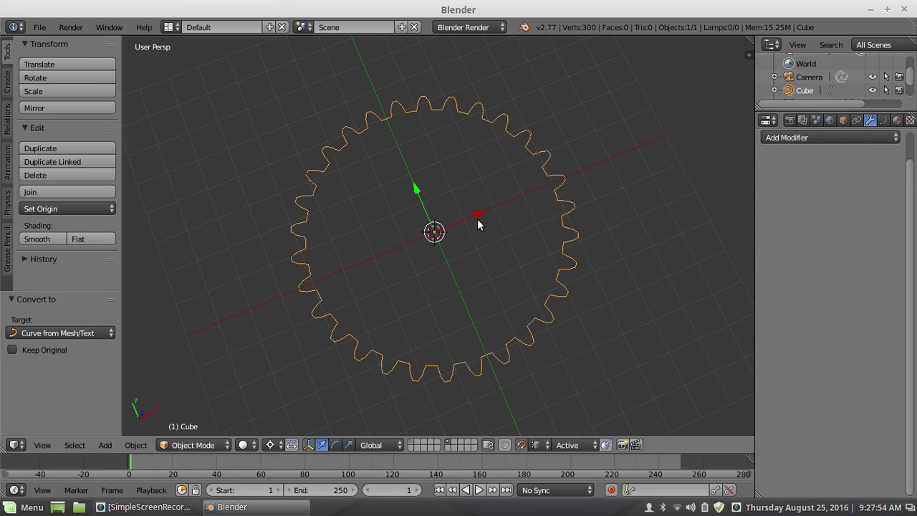
Add a Bezier circle at the gear's centre and scale it by about 5.8 so it surrounds the gear outline.
middle_drag(416, 311, 425, 254)
scroll(398, 203, down, 3)
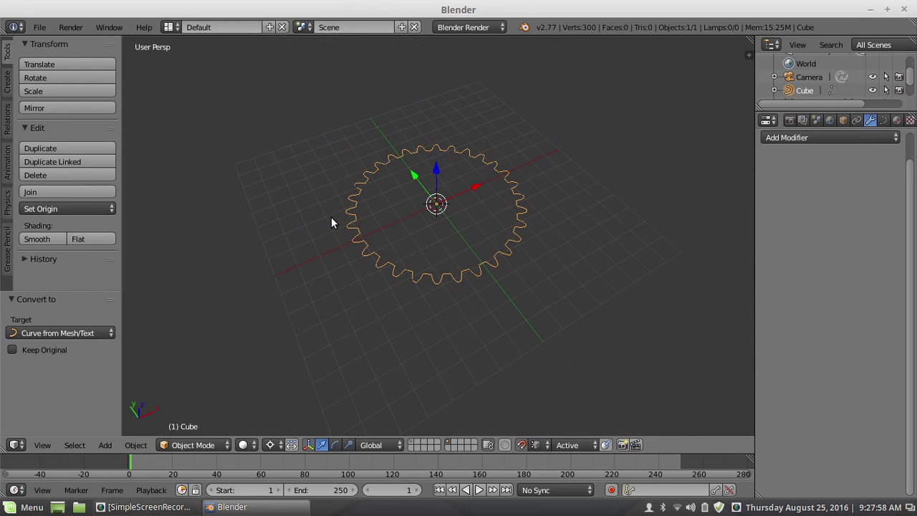
click(7, 81)
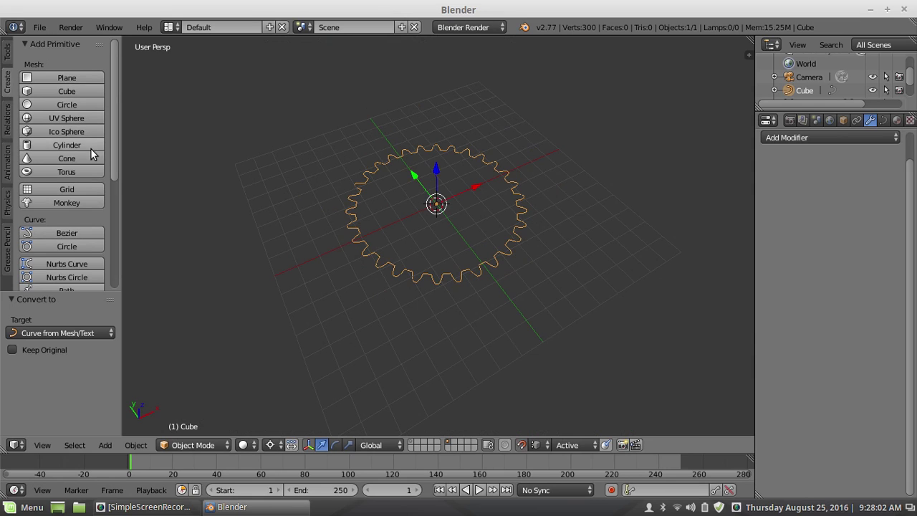
click(71, 246)
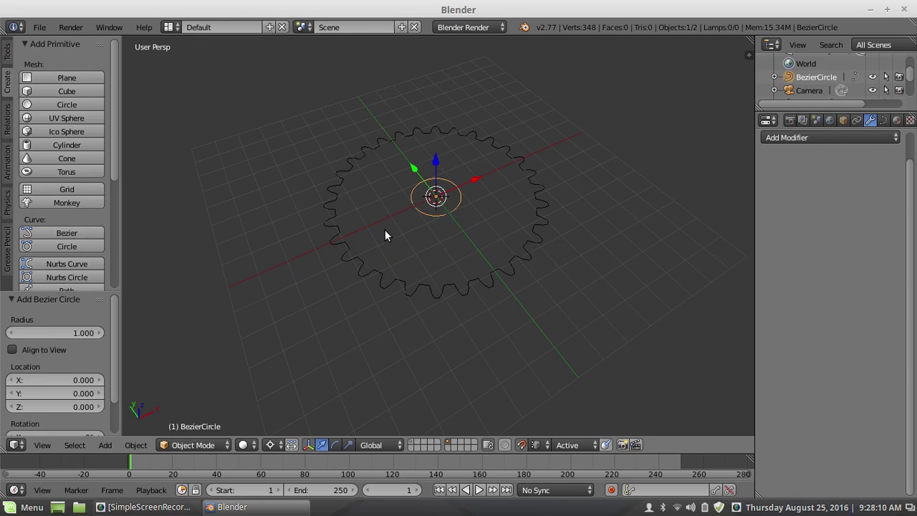
key(s)
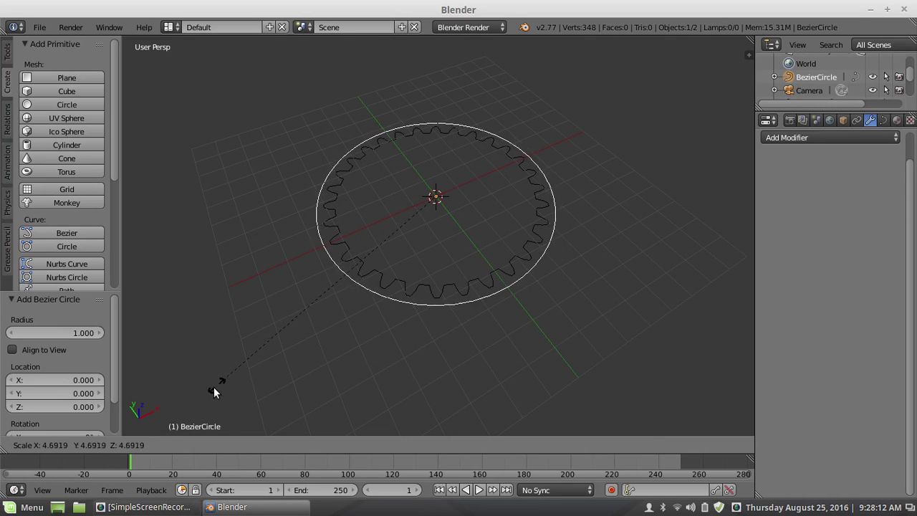
click(167, 42)
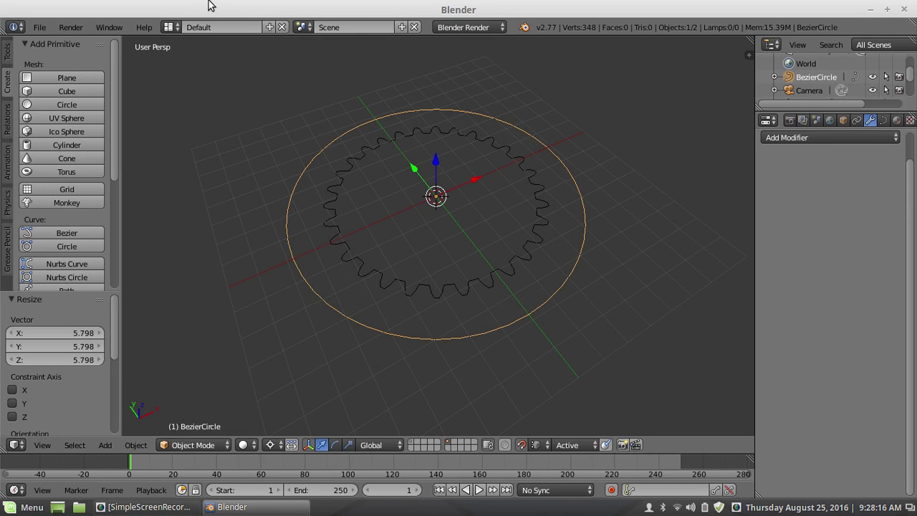
Set the gear curve Cube as the bevel object of the Bezier circle.
scroll(436, 195, up, 1)
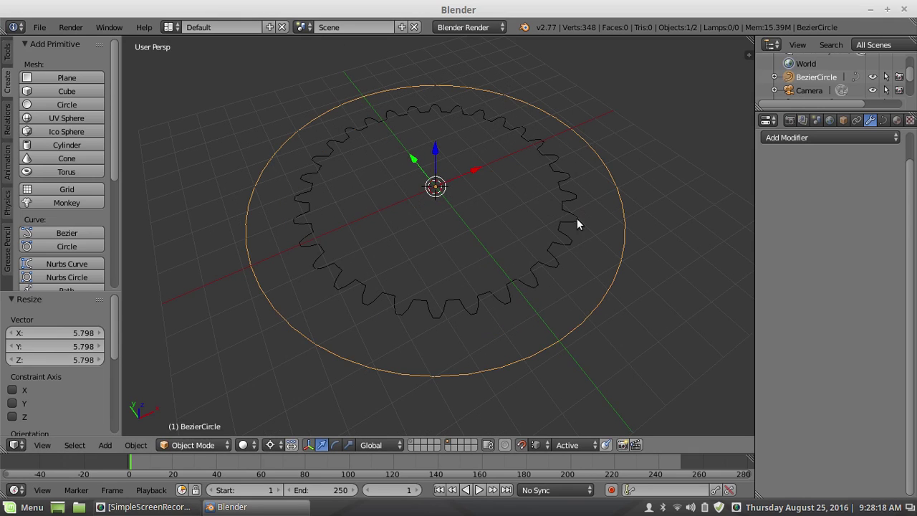
click(884, 121)
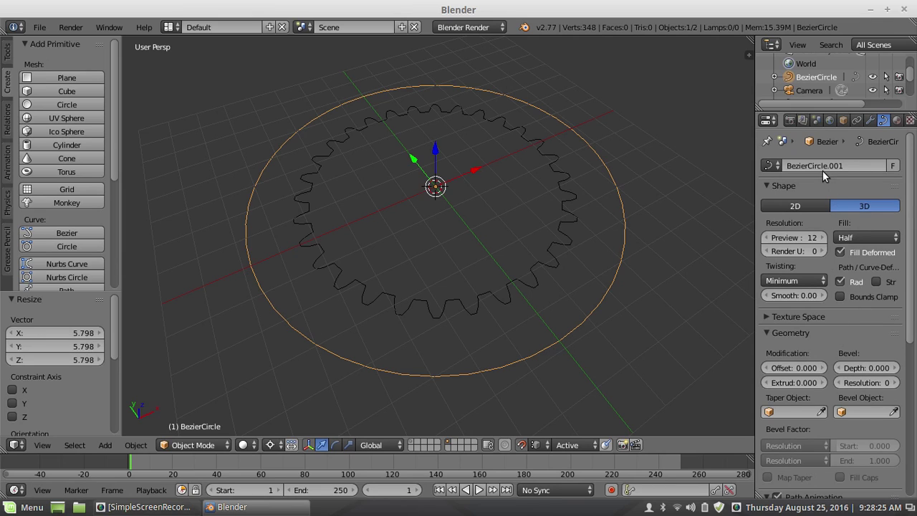
scroll(892, 325, down, 3)
click(849, 331)
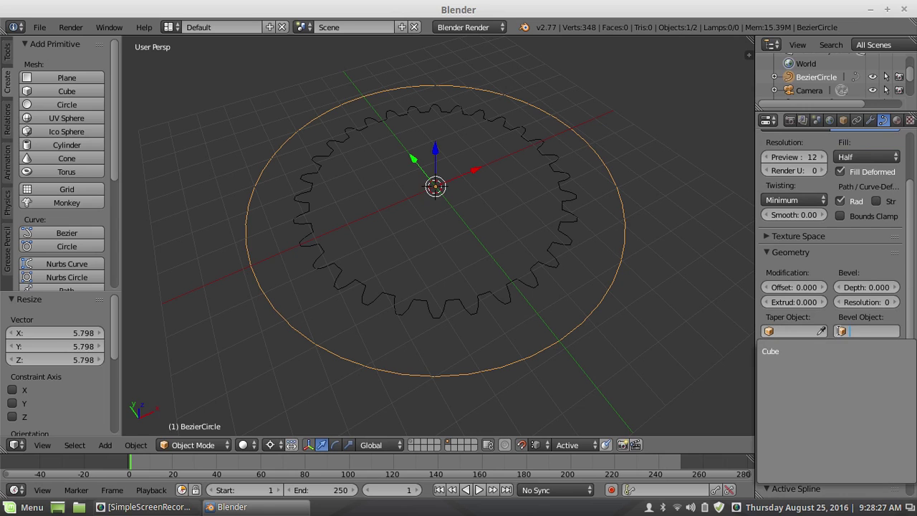
click(779, 350)
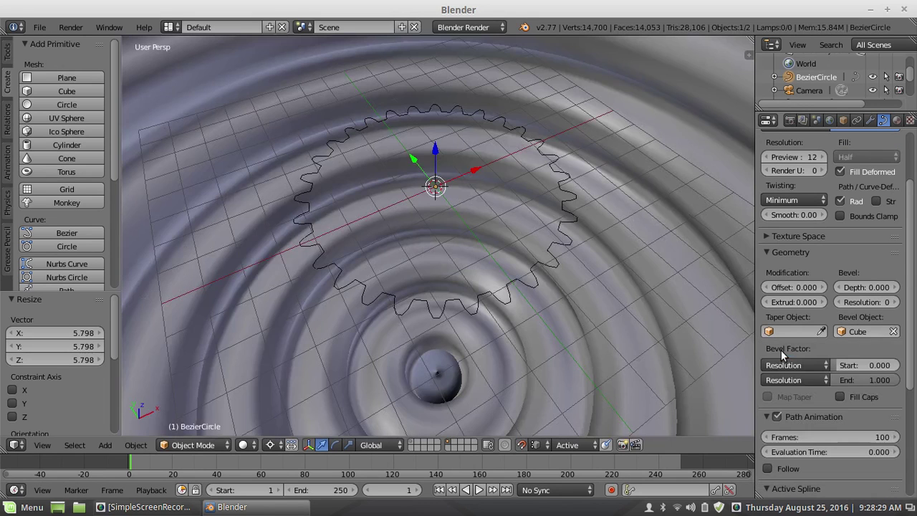
scroll(541, 212, down, 5)
scroll(538, 213, down, 2)
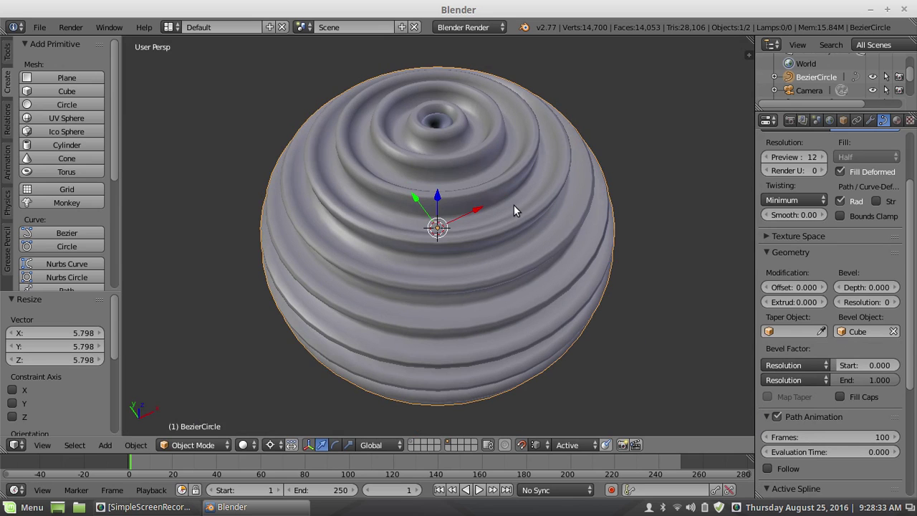
Scale the beveled Bezier circle up by about 1.07.
key(a)
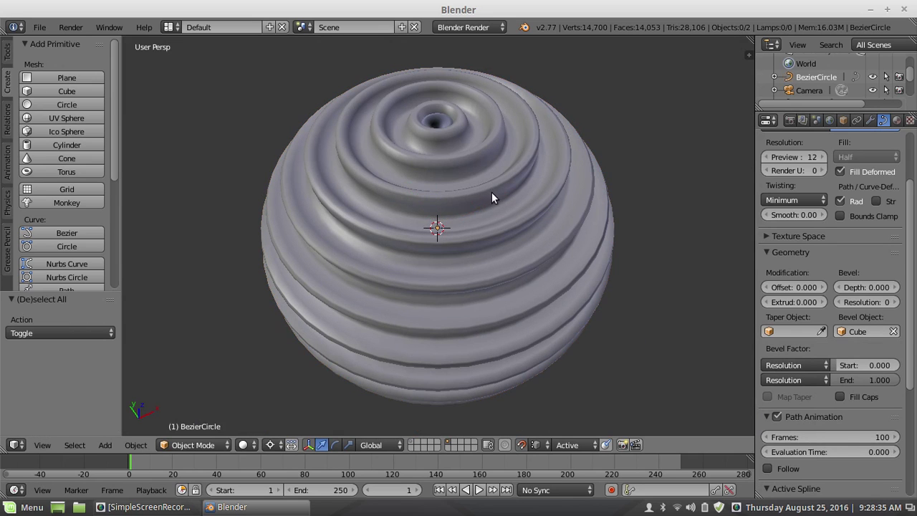
scroll(489, 188, up, 1)
middle_drag(461, 190, 419, 164)
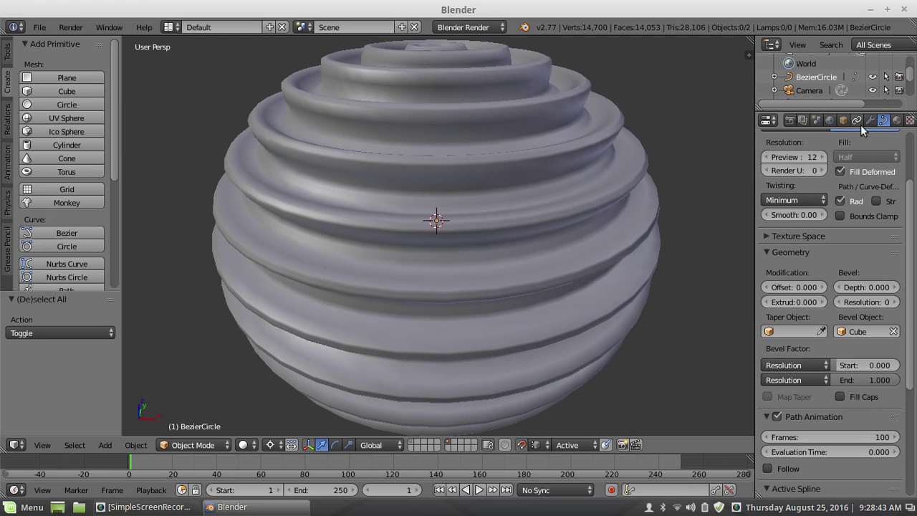
scroll(865, 270, up, 3)
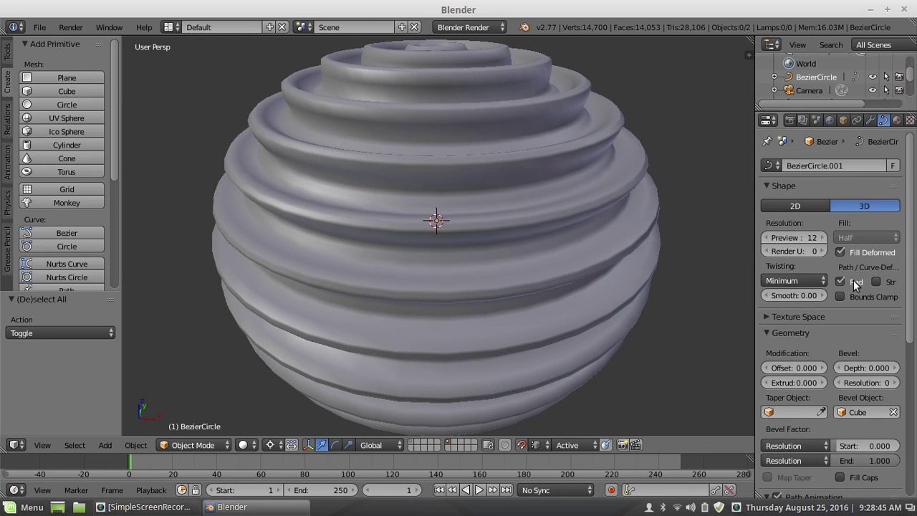
scroll(571, 206, down, 4)
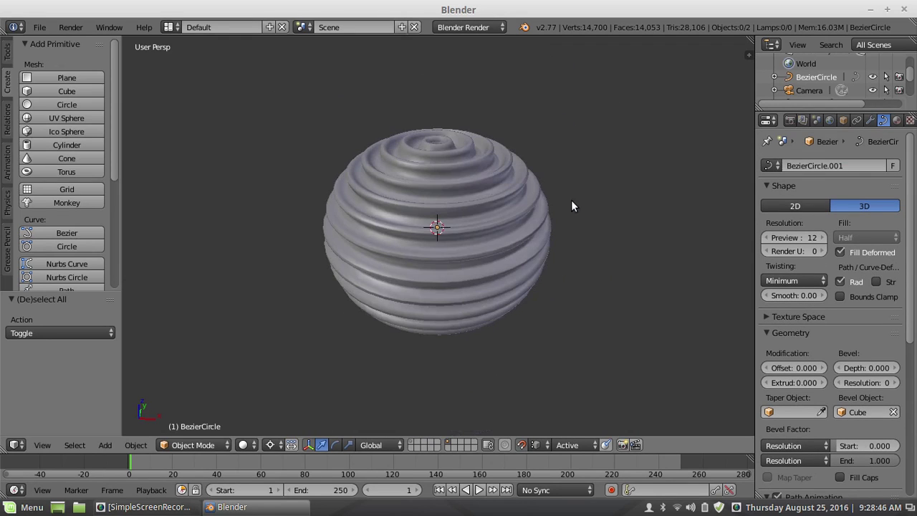
right_click(450, 252)
key(s)
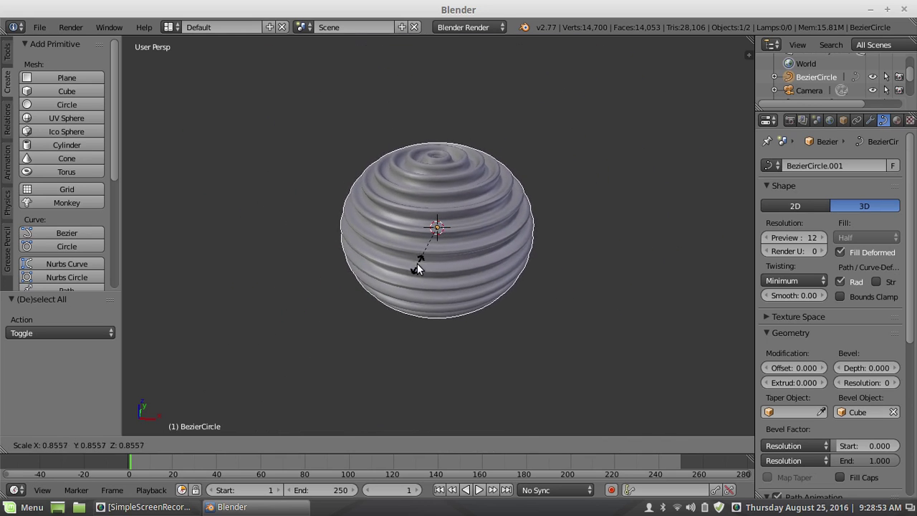
click(420, 281)
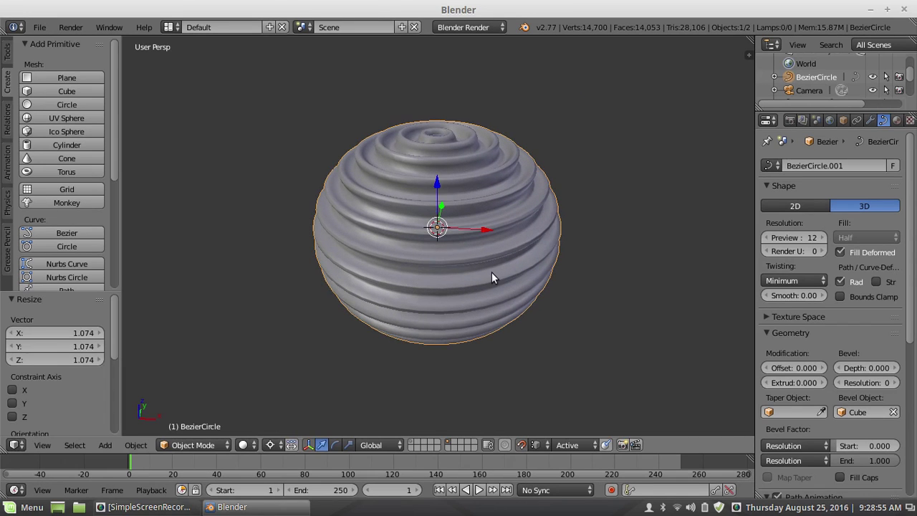
Select the gear profile curve Cube and scale it down to about 0.32 of its size.
middle_drag(503, 263, 551, 252)
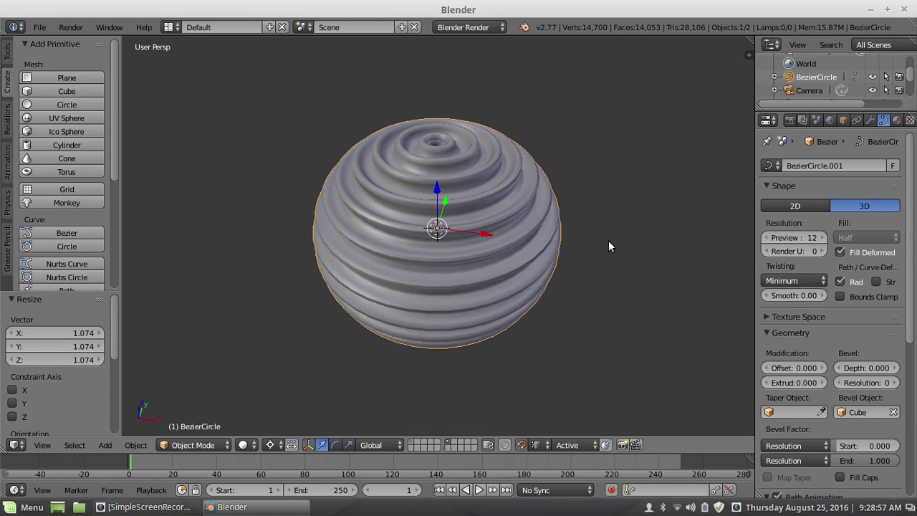
scroll(473, 193, up, 1)
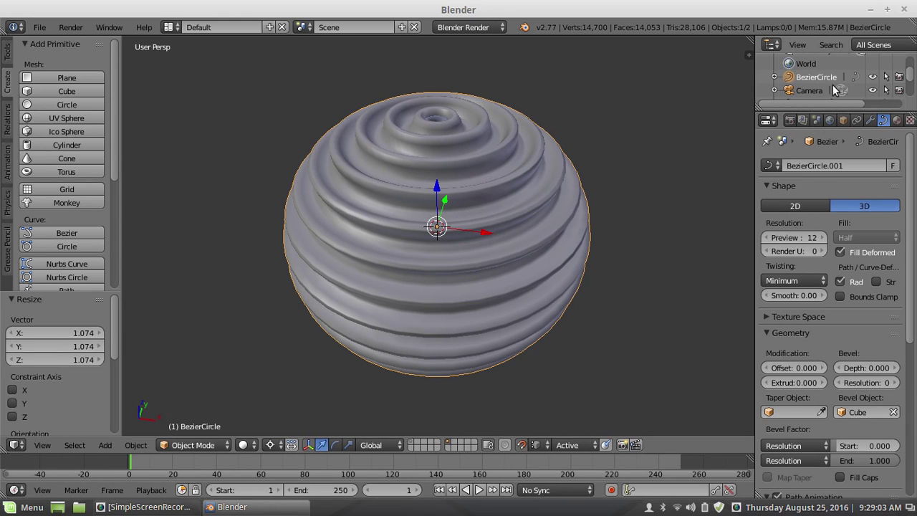
scroll(813, 87, up, 1)
scroll(812, 86, down, 3)
click(805, 65)
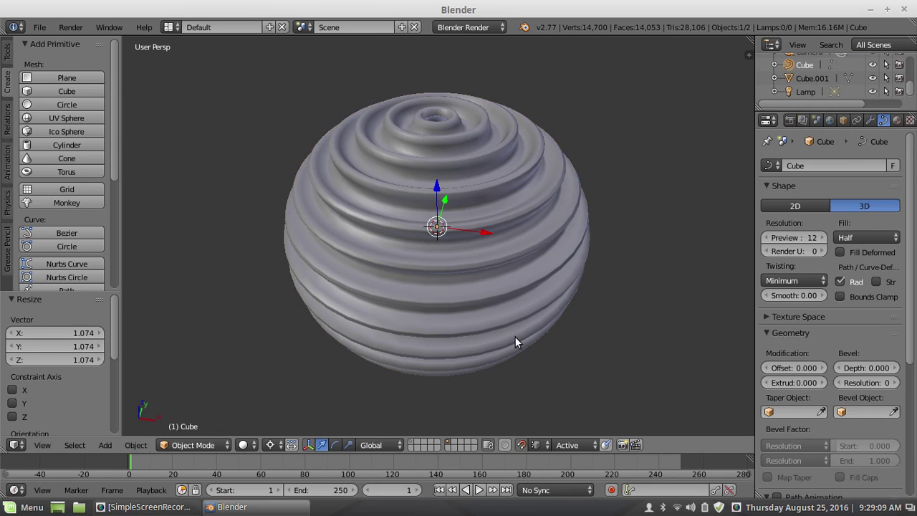
key(s)
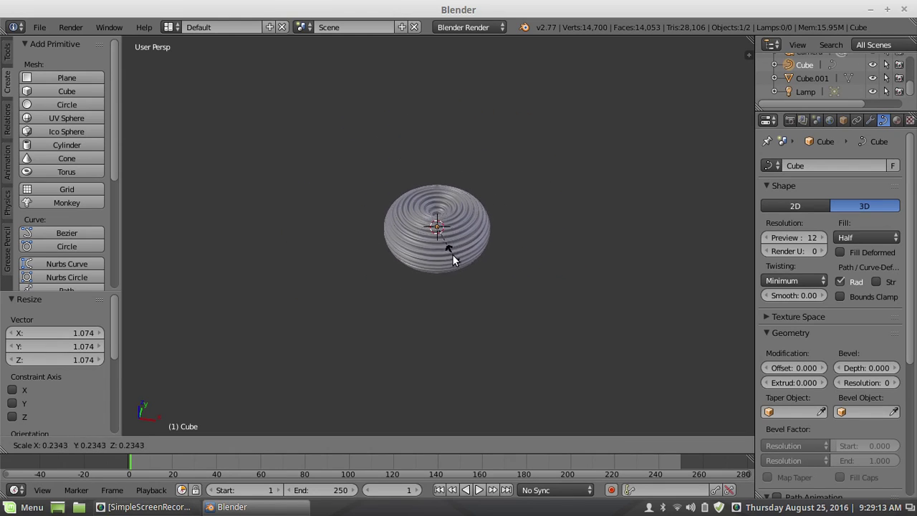
click(458, 262)
right_click(441, 274)
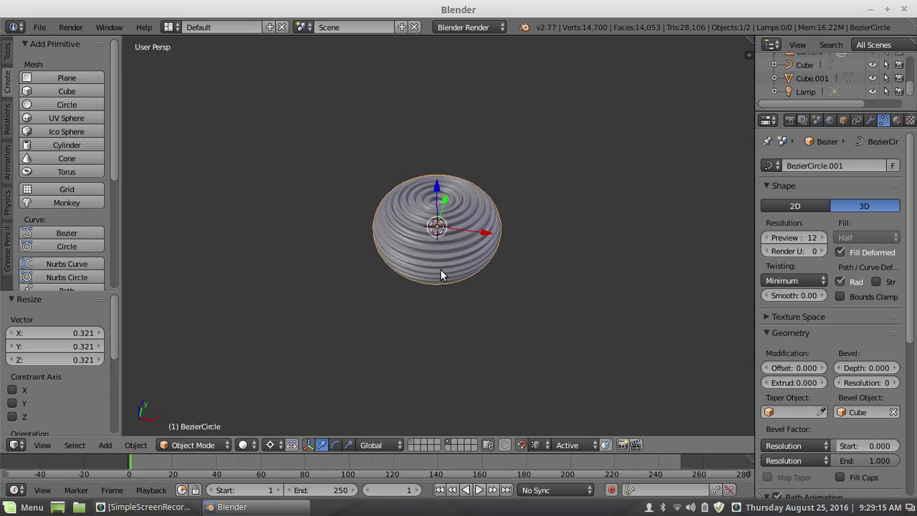
key(s)
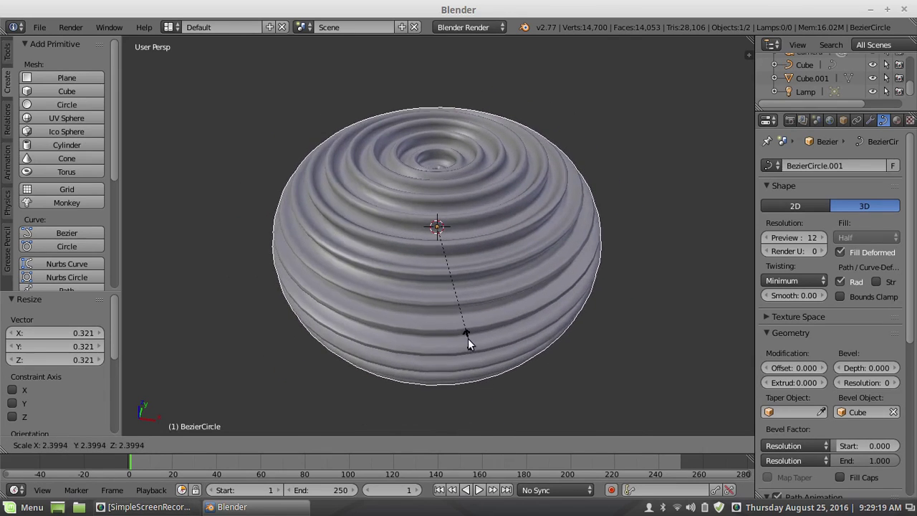
key(Escape)
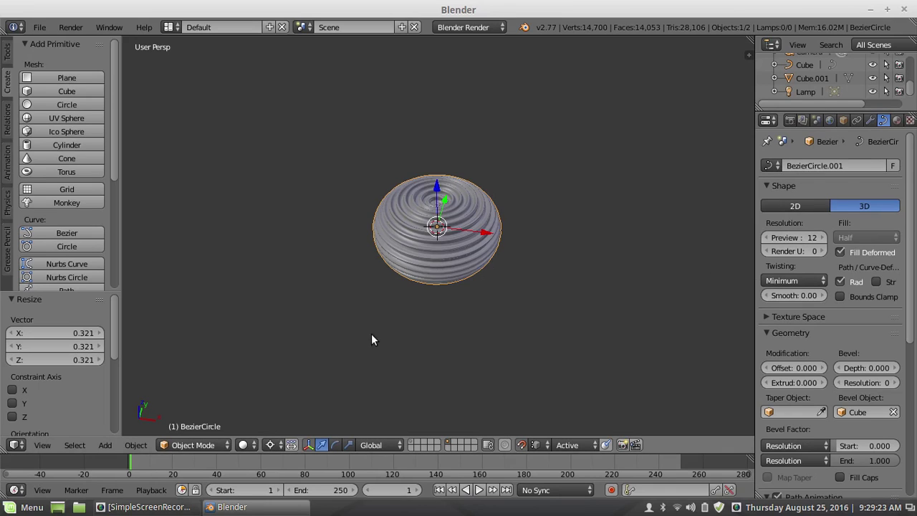
Enter Edit Mode on the Bezier circle and scale all its control points up by about 2.96.
click(204, 445)
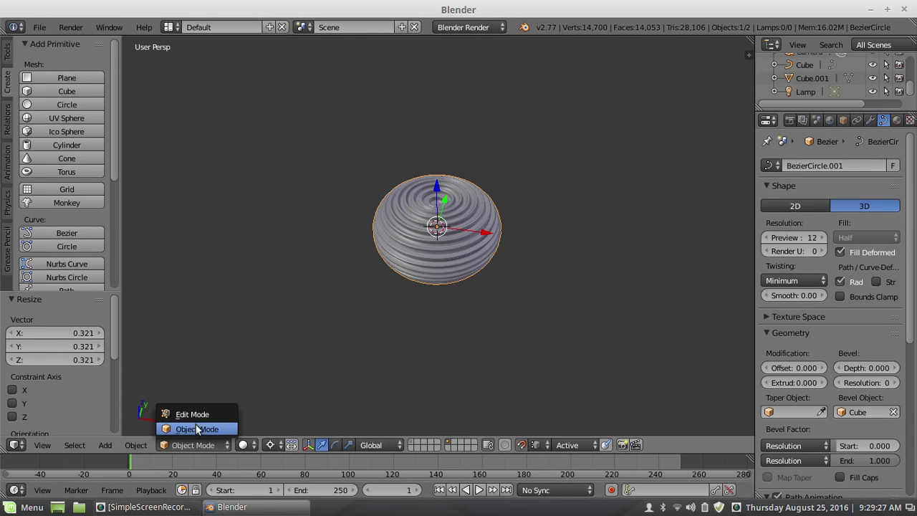
click(190, 414)
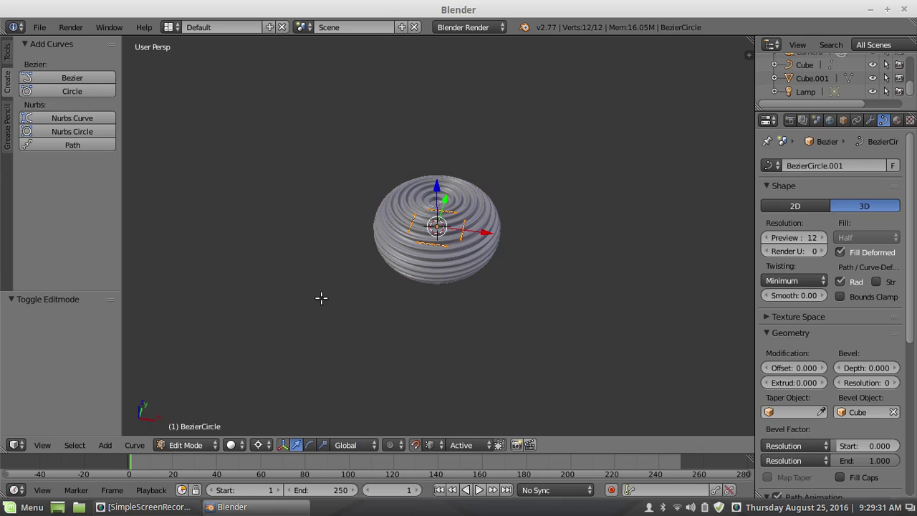
key(s)
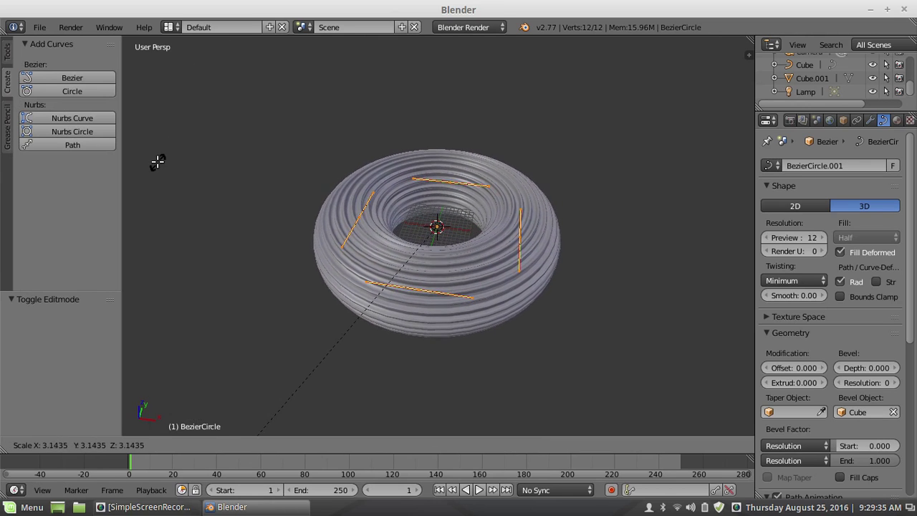
click(179, 147)
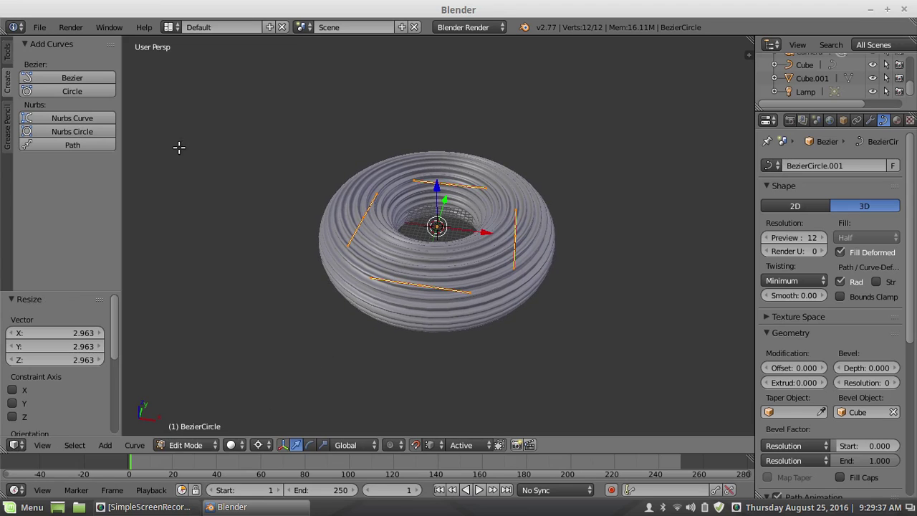
Examine the ridged ring from above and from the side.
middle_drag(321, 215, 362, 278)
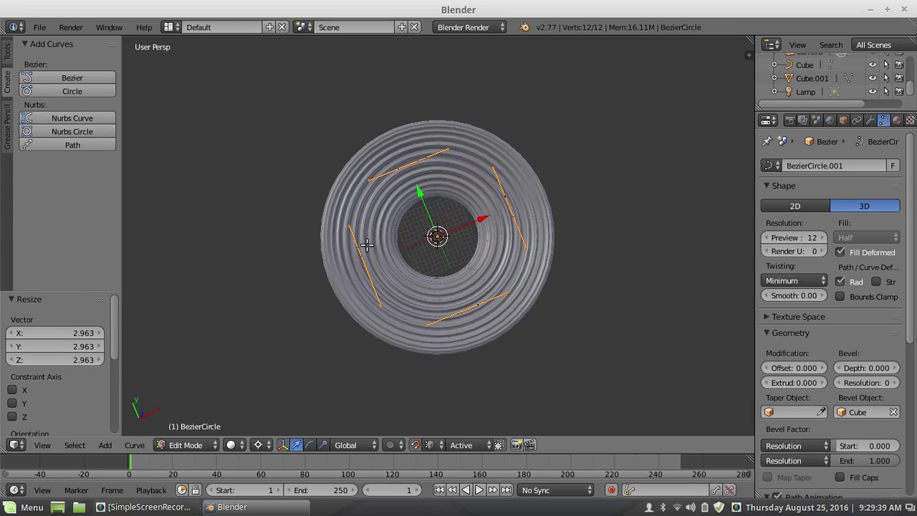
middle_drag(364, 241, 355, 183)
scroll(473, 308, up, 3)
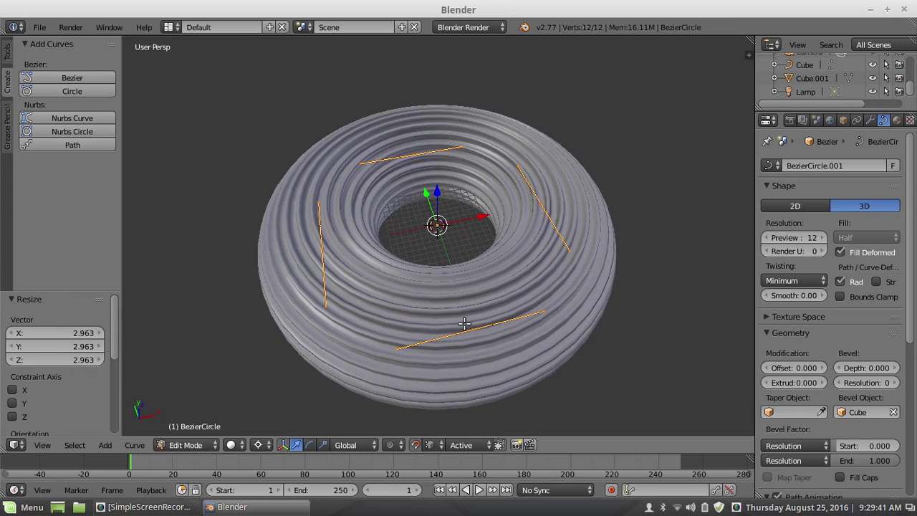
middle_drag(466, 321, 437, 369)
middle_drag(442, 321, 457, 204)
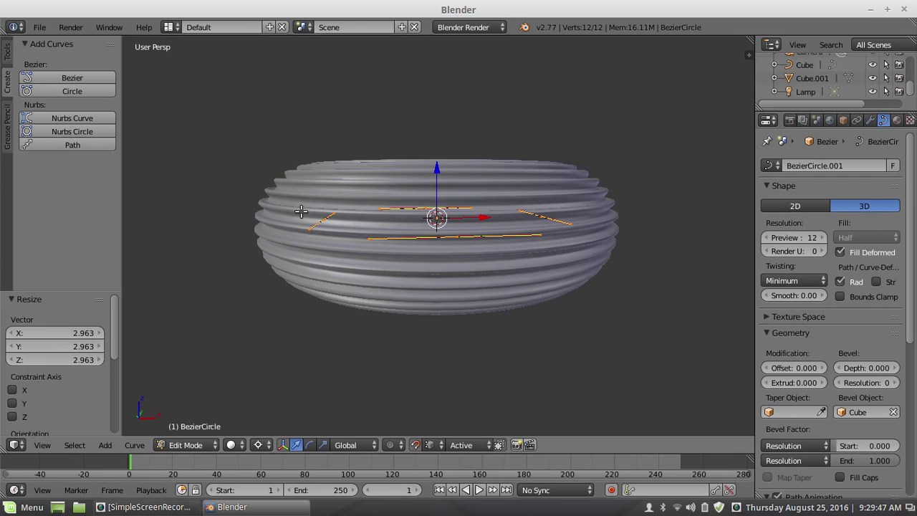
middle_drag(307, 193, 353, 288)
middle_drag(545, 319, 469, 315)
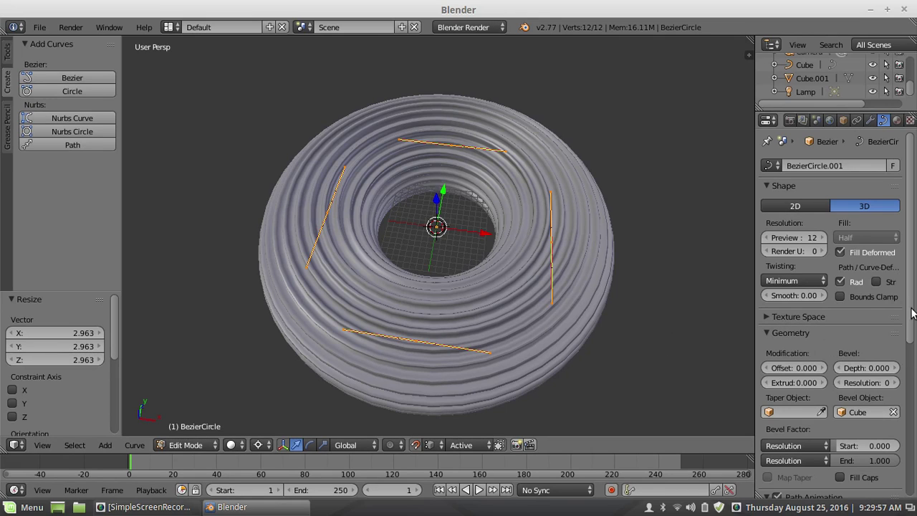
Open the Bezier circle by disabling Cyclic U for its active spline.
scroll(911, 306, down, 4)
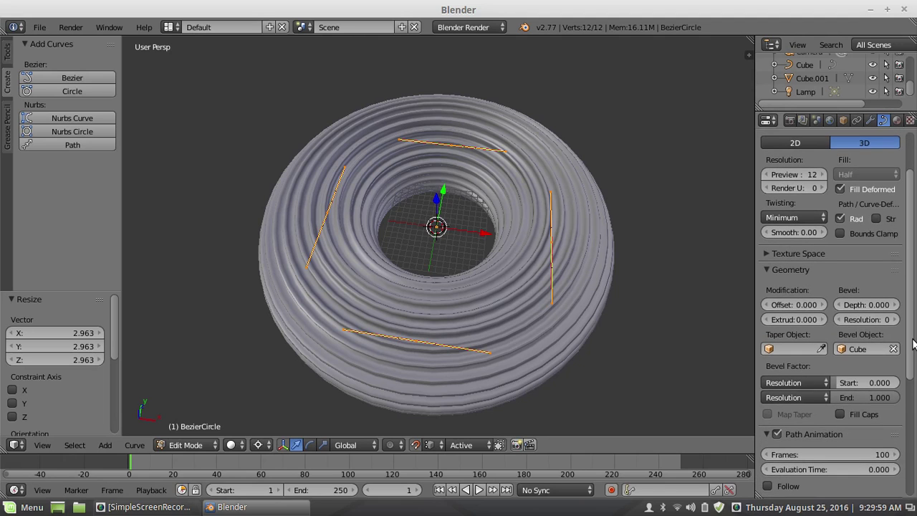
scroll(911, 294, up, 4)
drag(912, 288, 909, 386)
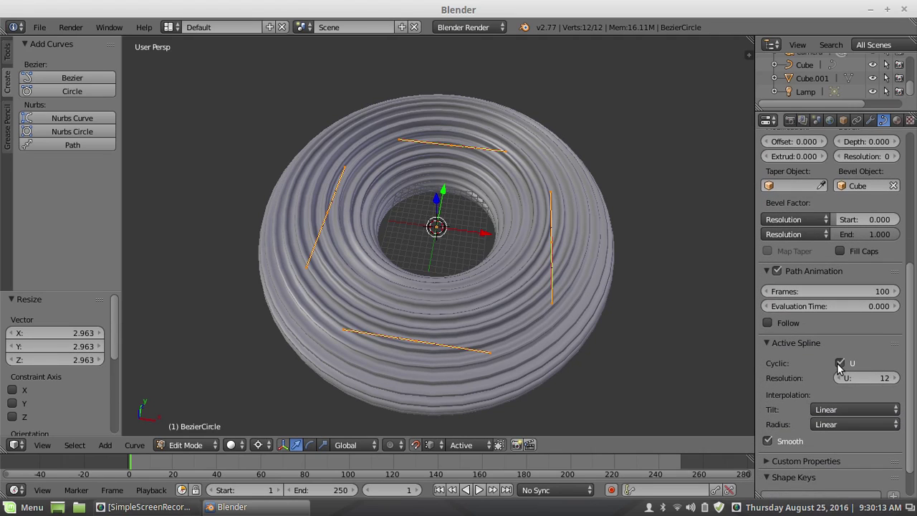
click(840, 364)
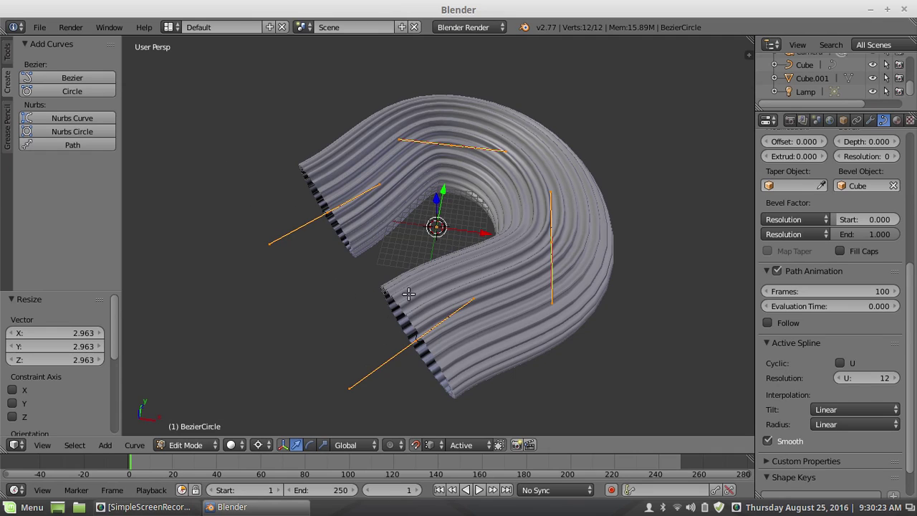
Try to rotate the front open end's control point 45° about the global Z axis around the 3D cursor.
middle_drag(325, 239, 426, 293)
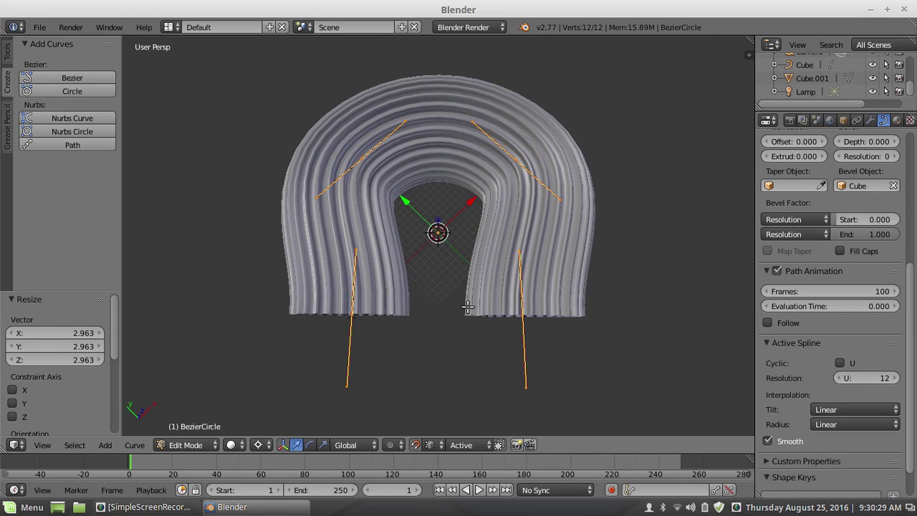
middle_drag(473, 319, 394, 299)
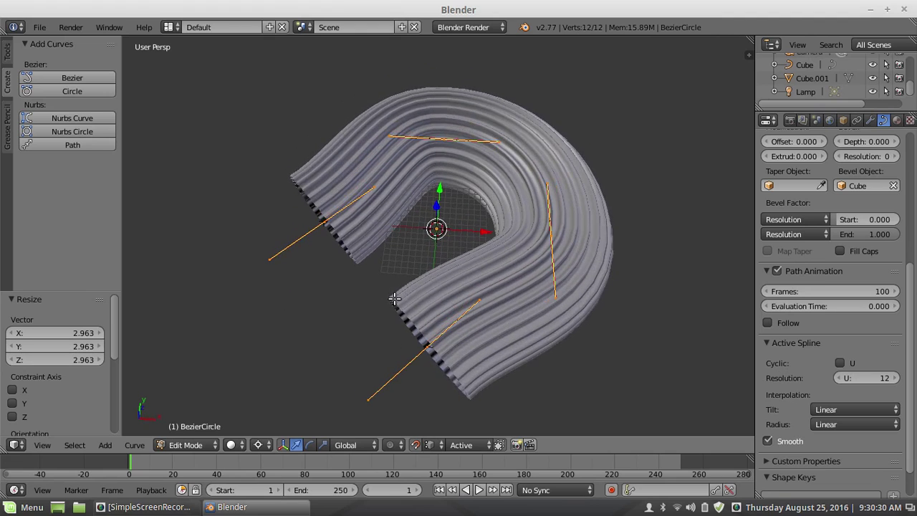
right_click(426, 349)
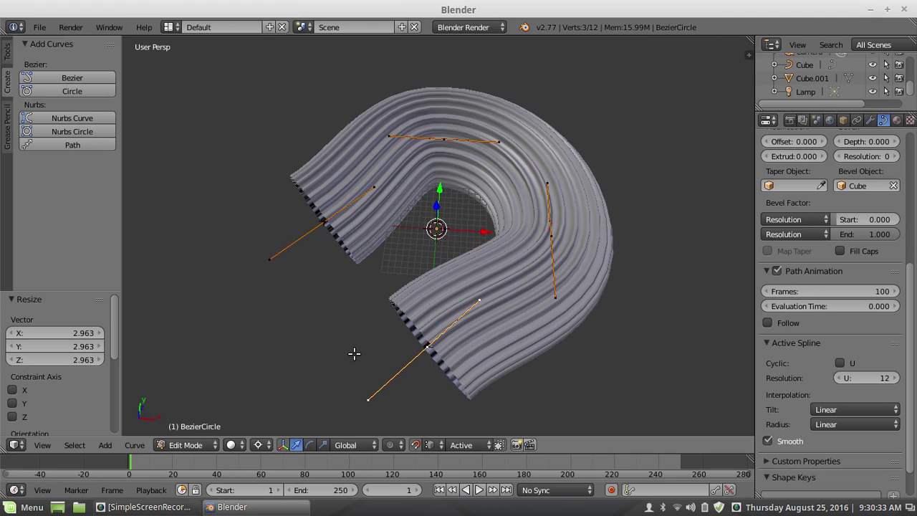
text(rz)
text(45)
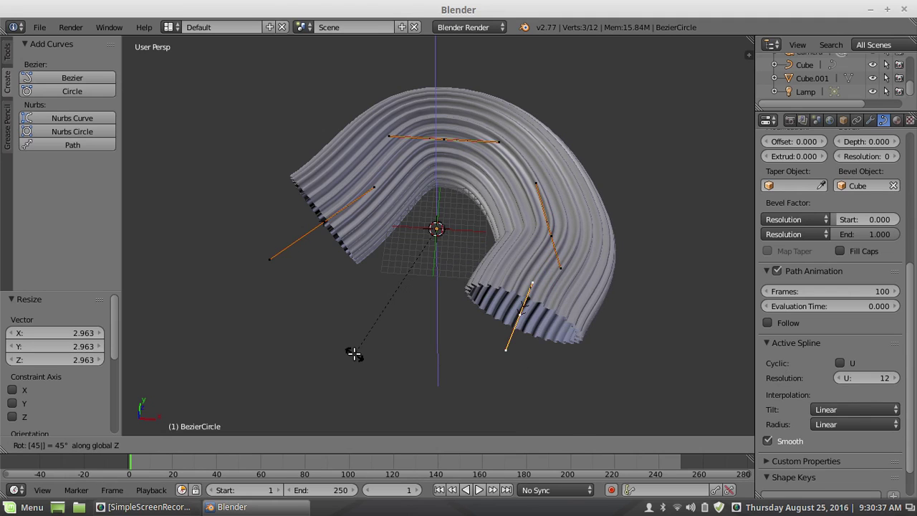
key(Return)
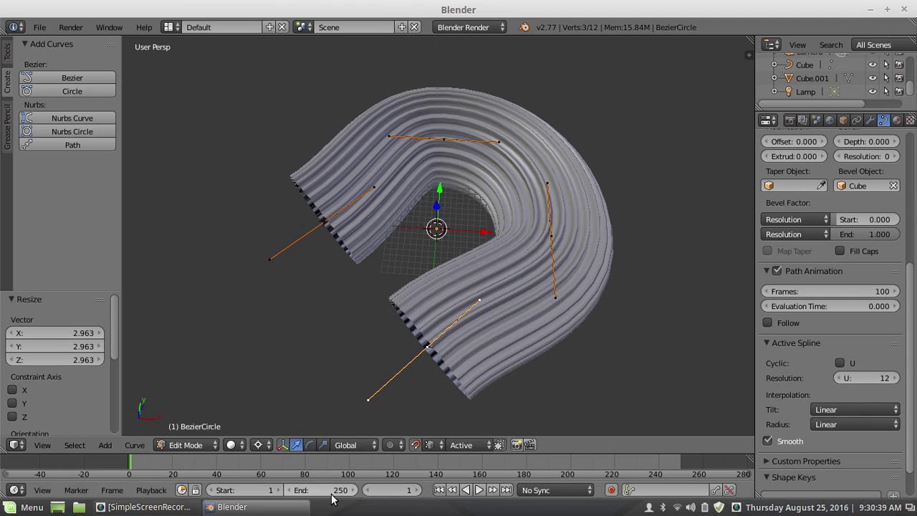
Set the pivot point to Median Point and try to rotate the selected end control point 45° about Z.
click(259, 444)
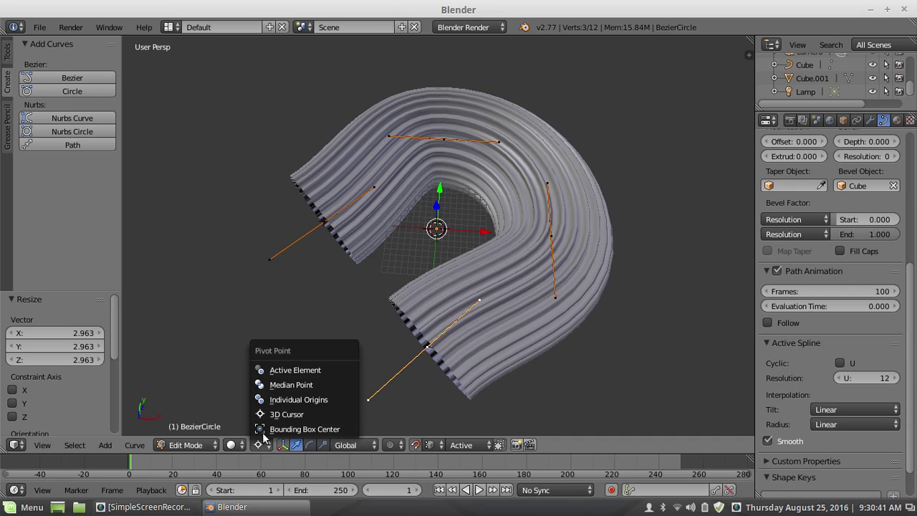
click(272, 387)
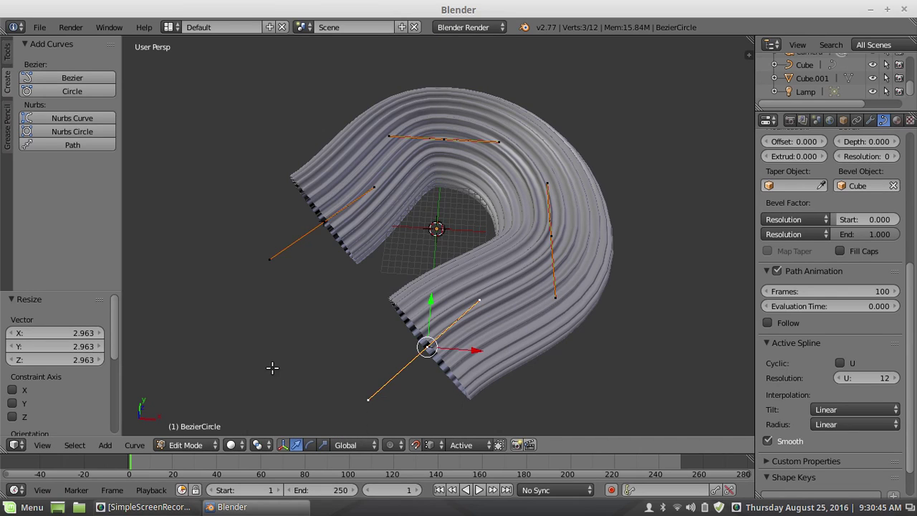
text(rz45)
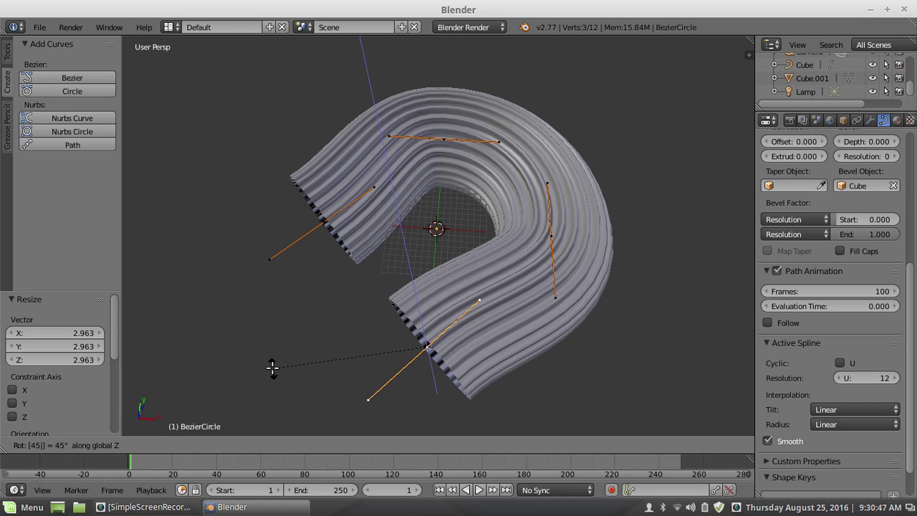
key(Return)
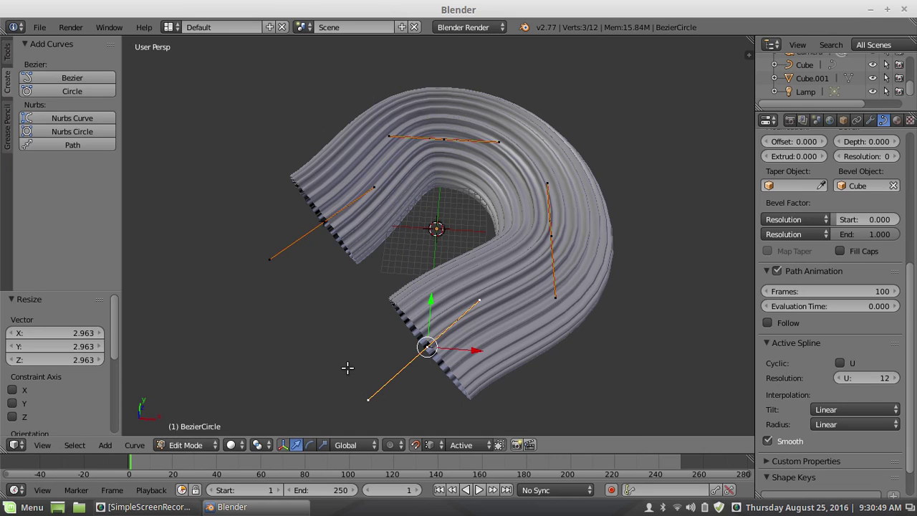
Apply the Toggle Free/Align handle type to the control points at both open ends of the curve.
key(v)
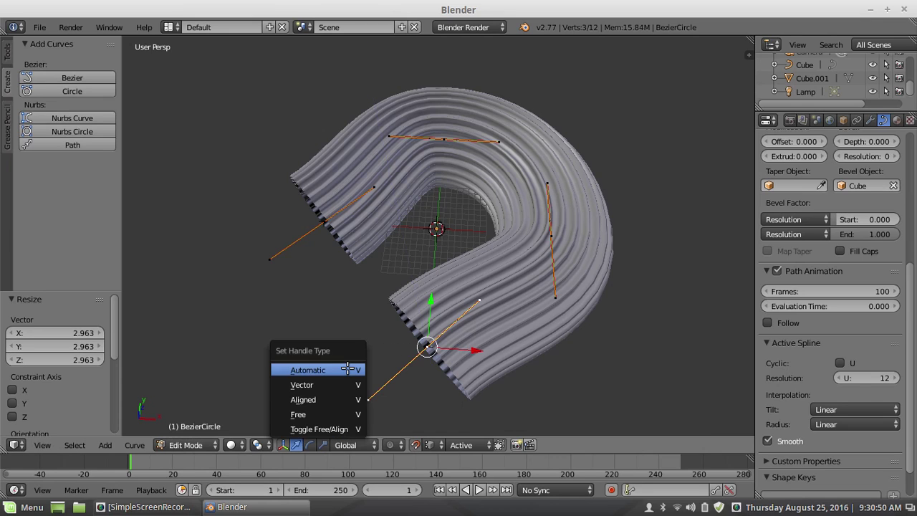
click(356, 429)
right_click(323, 217)
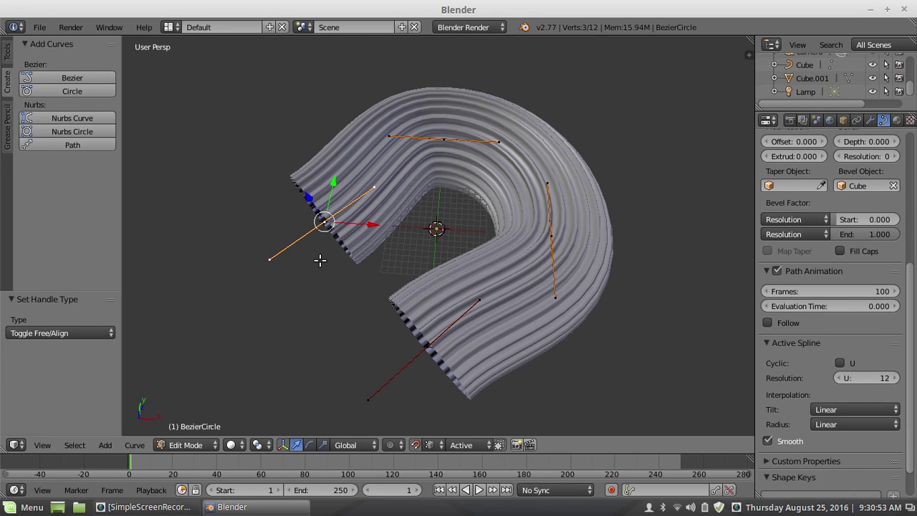
key(v)
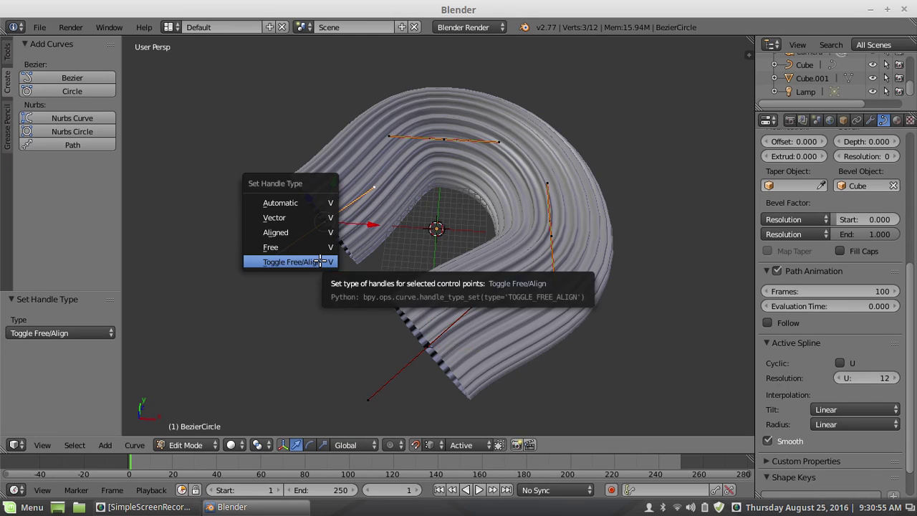
click(319, 260)
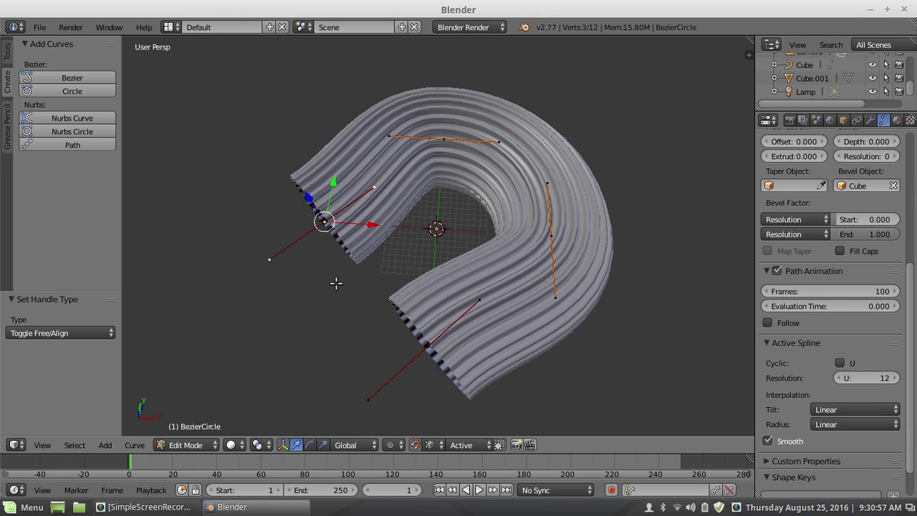
Rotate the still selected end control point 45° about global Z and the opposite end's control point -45°.
text(rz)
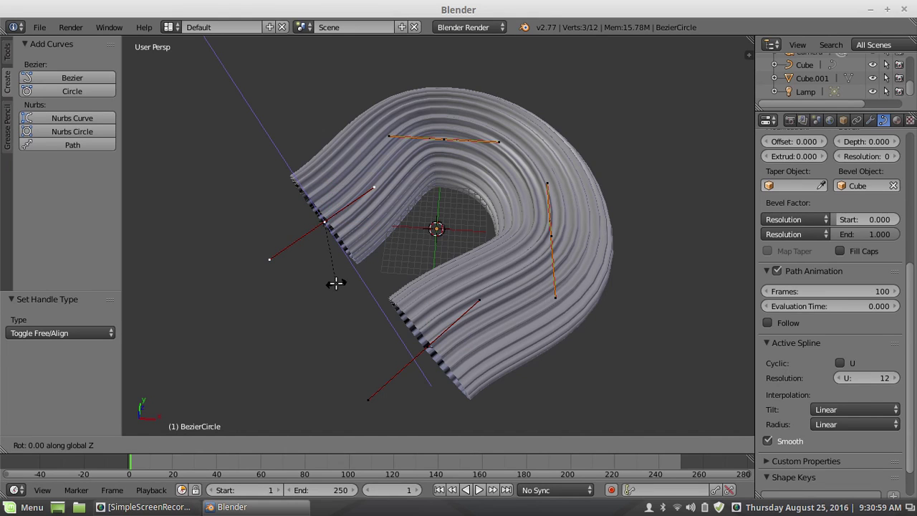
text(45)
key(Return)
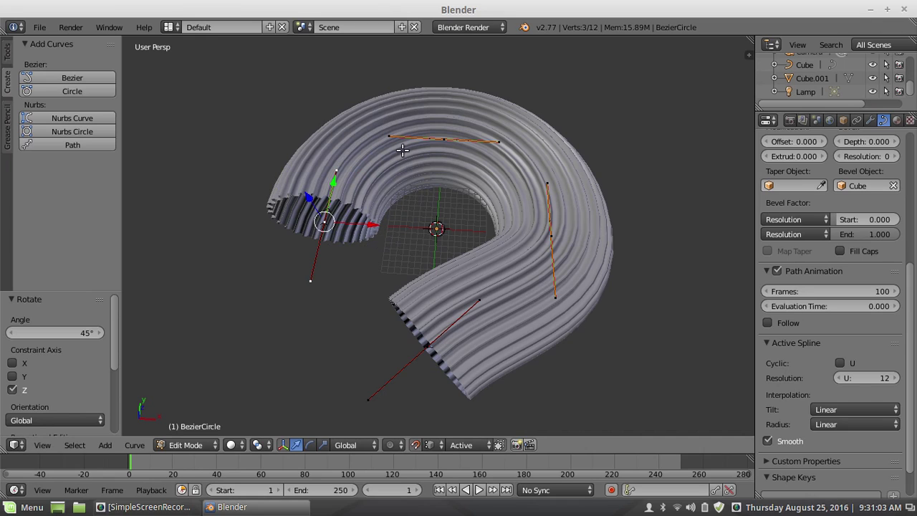
right_click(424, 347)
text(rz45-)
key(Return)
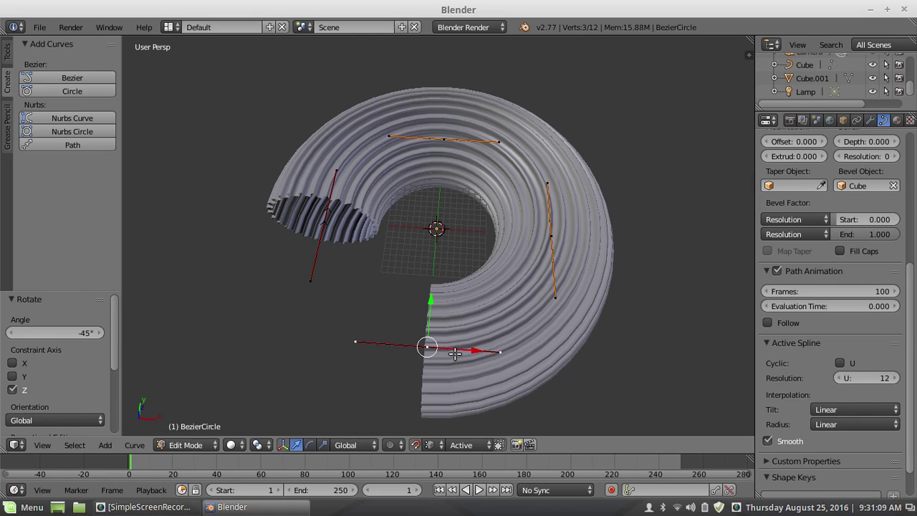
Set the pivot point to 3D Cursor and extrude the selected end control point in place.
scroll(424, 240, up, 1)
click(258, 446)
click(269, 411)
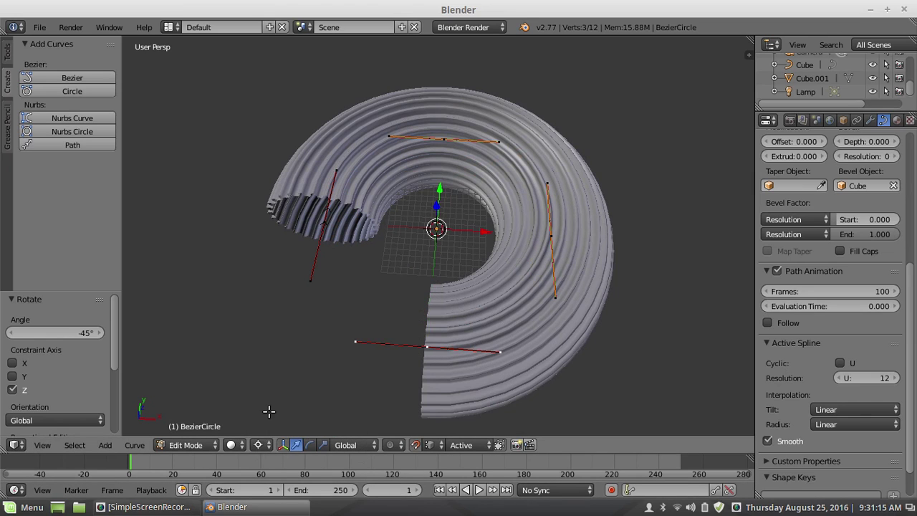
middle_drag(406, 265, 429, 266)
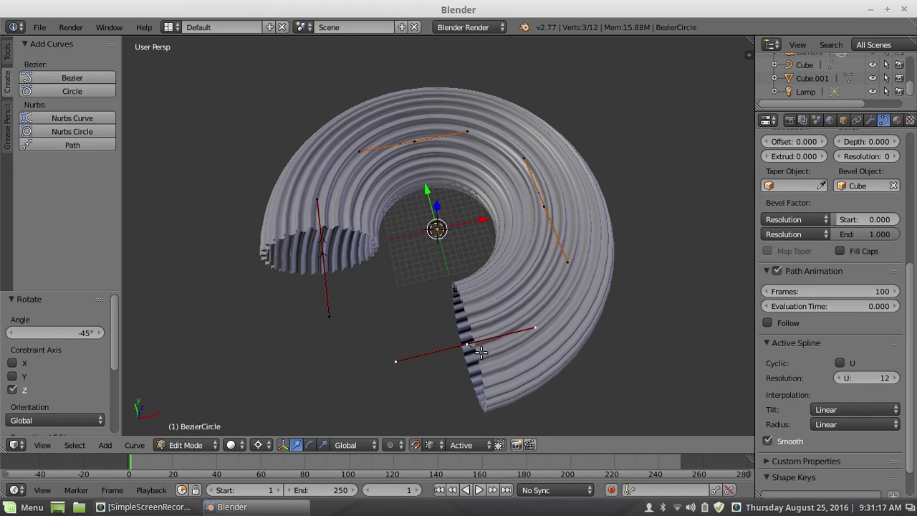
key(e)
right_click(396, 334)
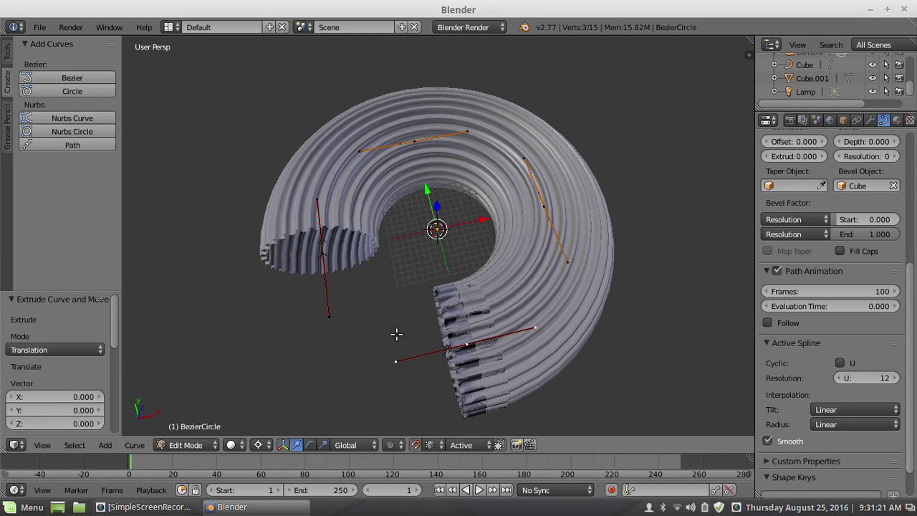
Try to rotate the extruded control point 45° about global Z around the 3D cursor.
text(rz)
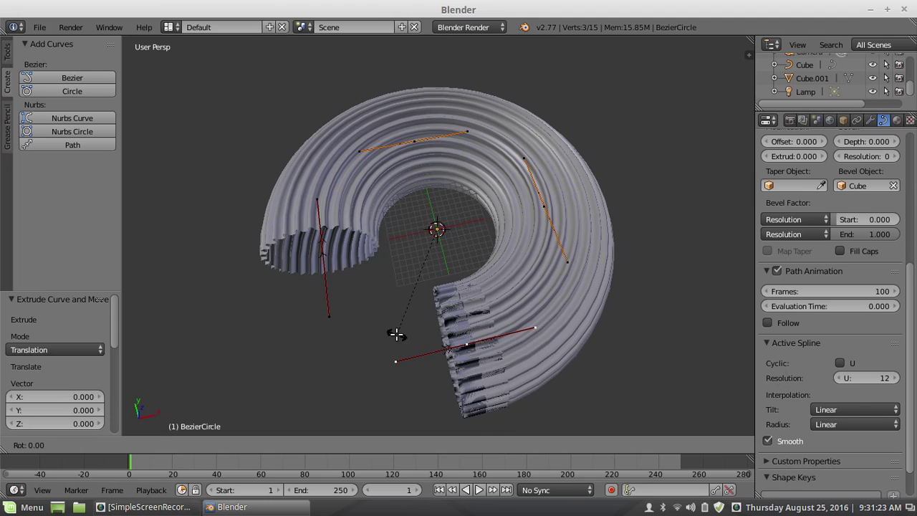
text(45)
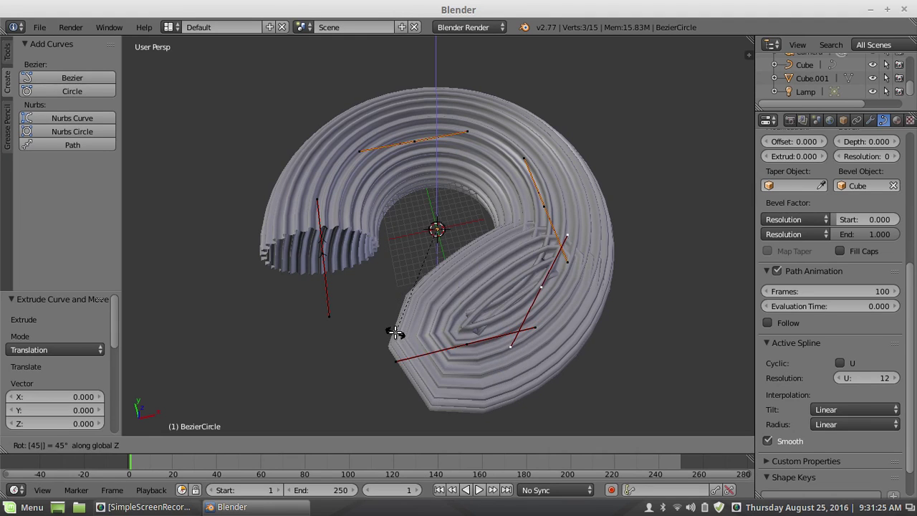
right_click(395, 332)
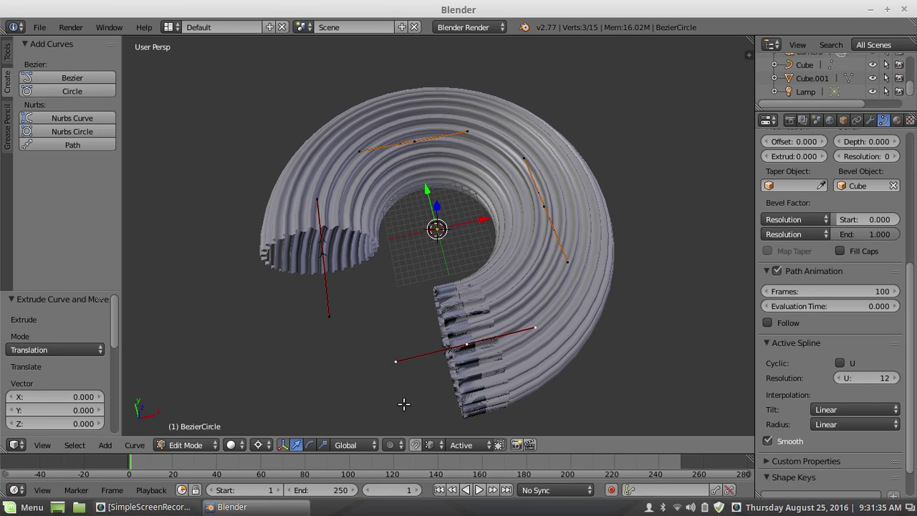
Rotate the extruded end control point -90° about global Z around the 3D cursor.
key(r)
text(z)
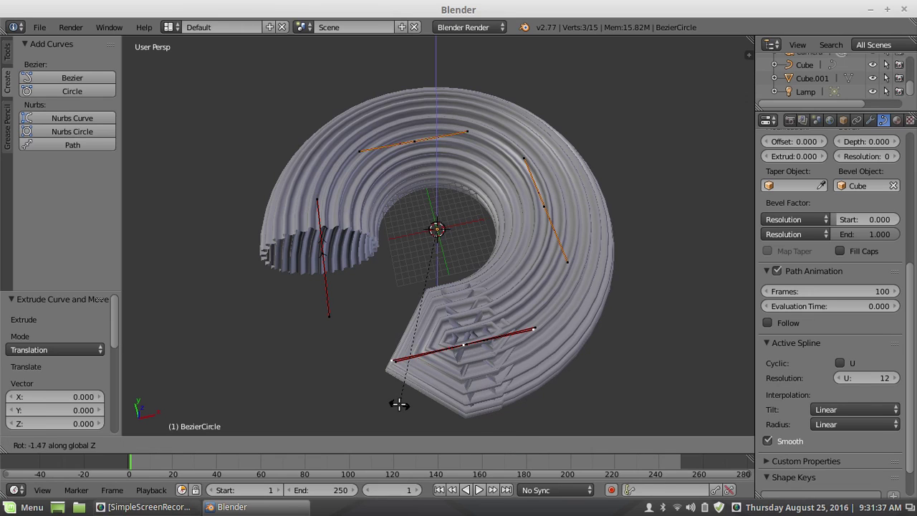
text(45)
key(minus)
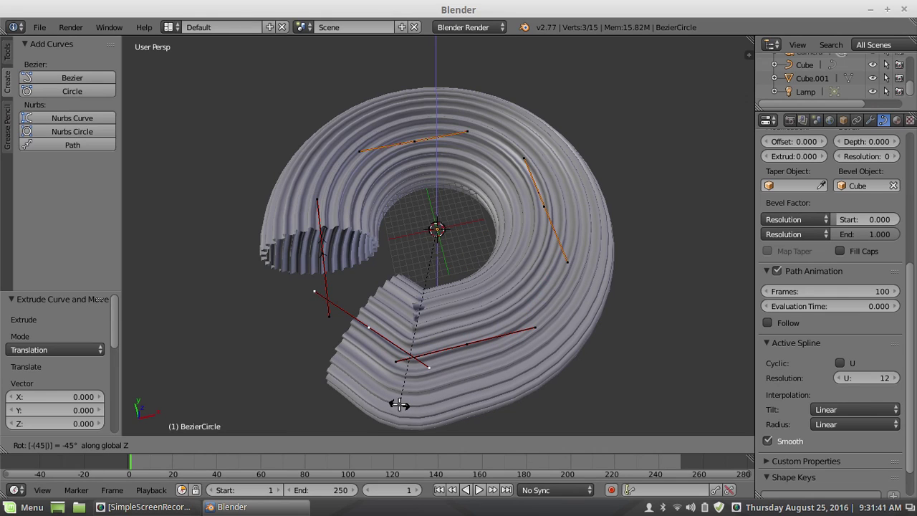
key(BackSpace)
key(BackSpace)
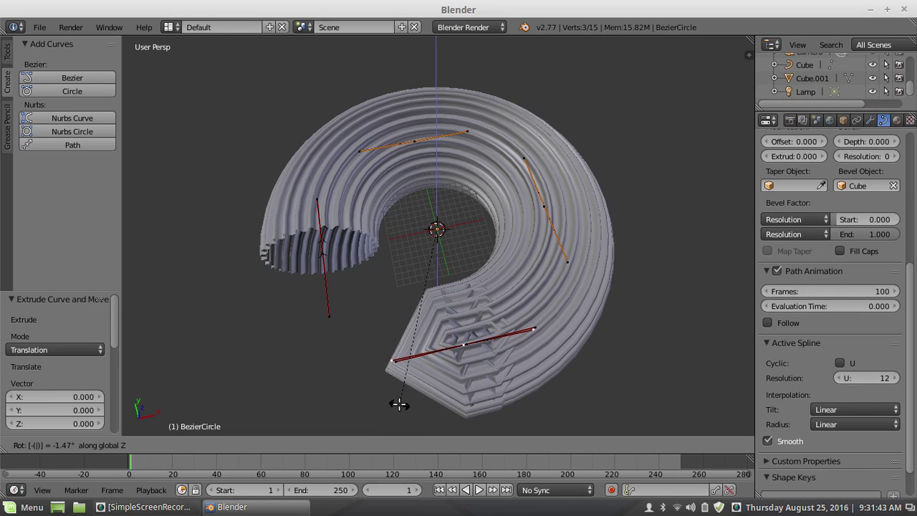
text(90)
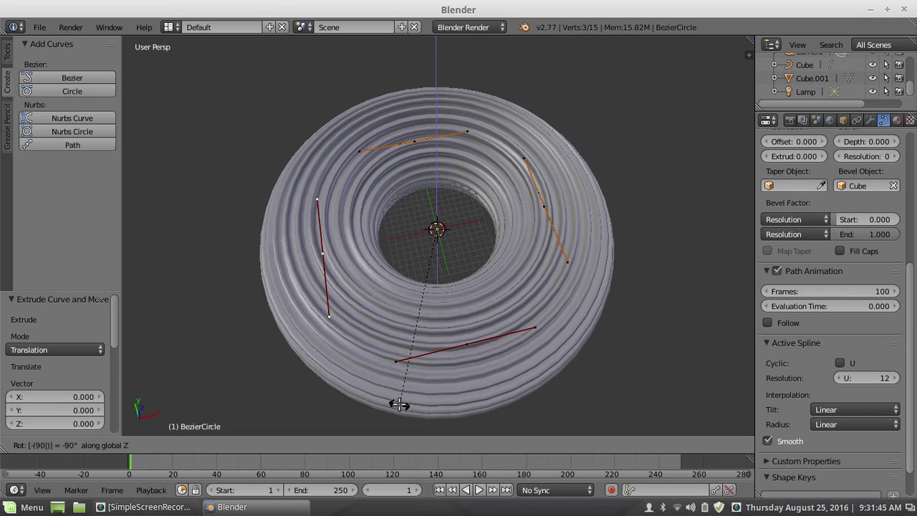
key(Return)
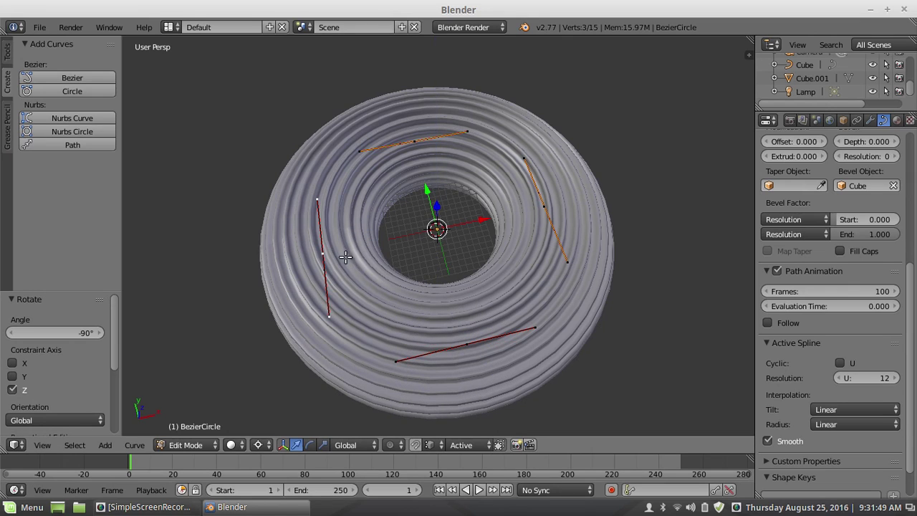
middle_drag(335, 294, 404, 320)
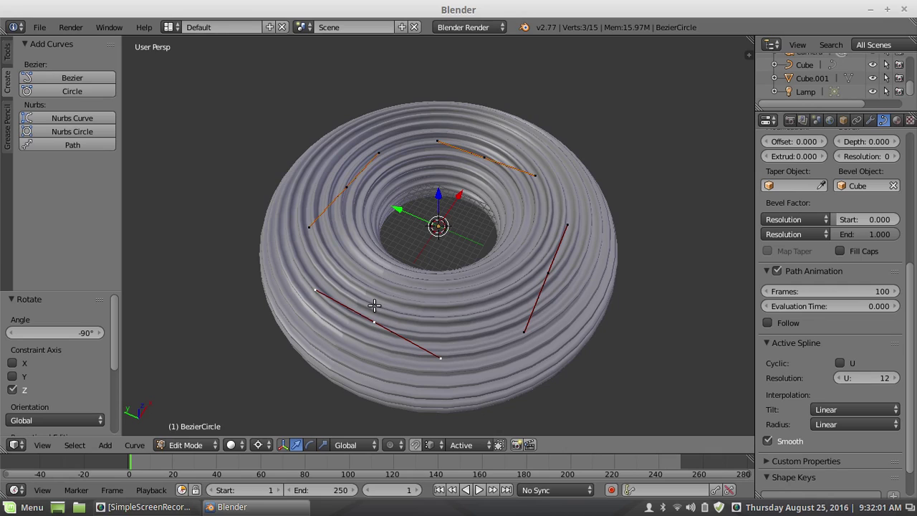
key(g)
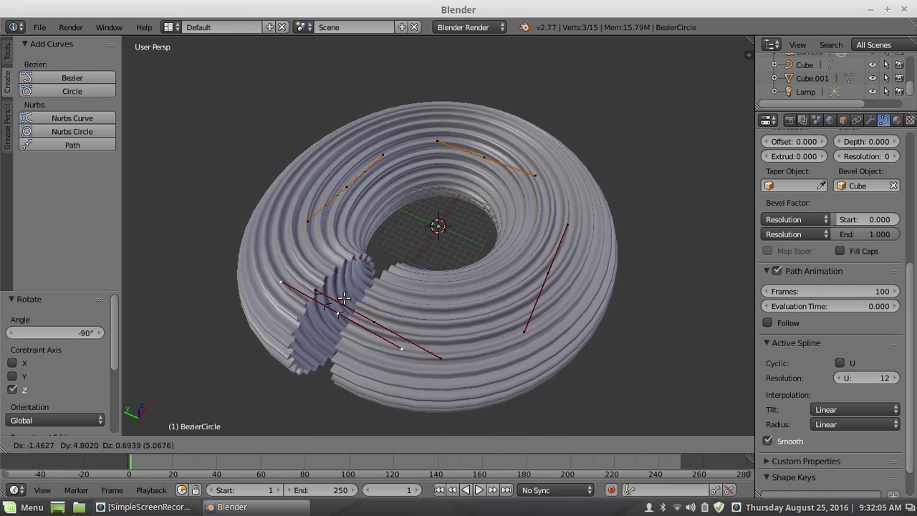
key(Escape)
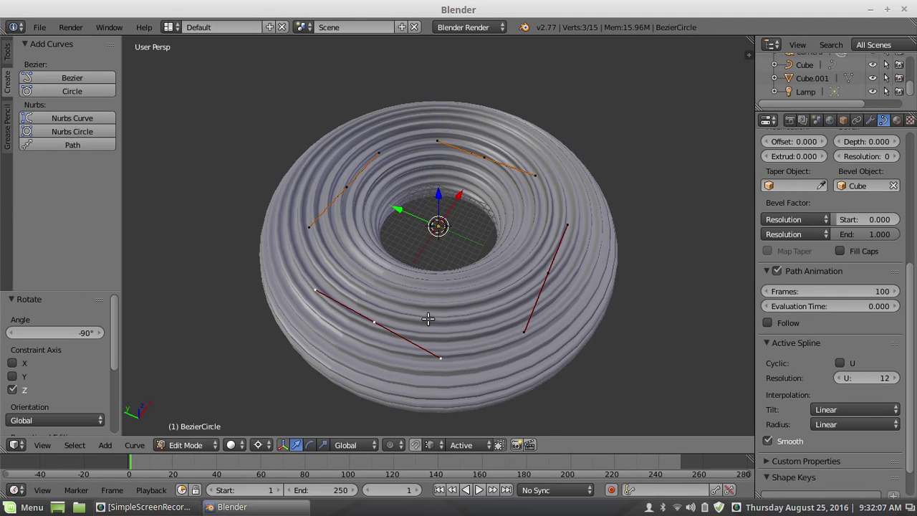
key(g)
key(Escape)
Tilt the selected end control point of the curve by 60°.
key(ctrl+t)
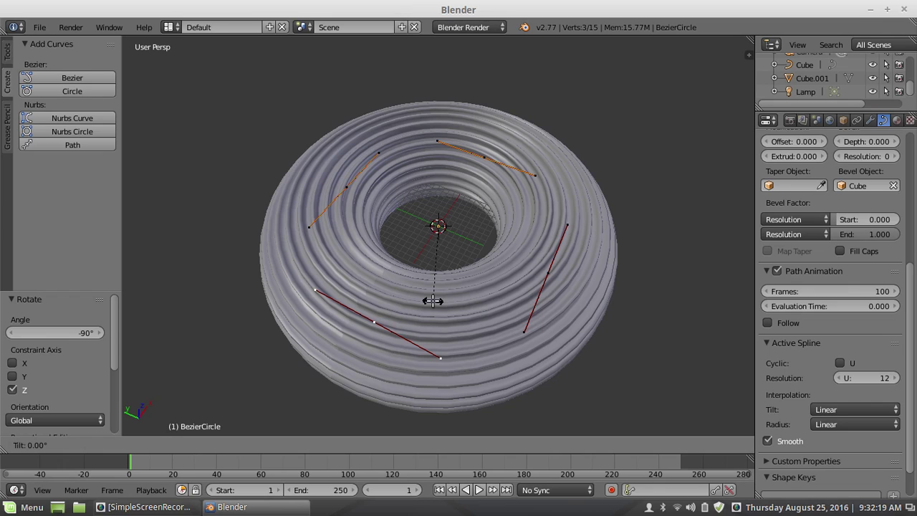
text(15)
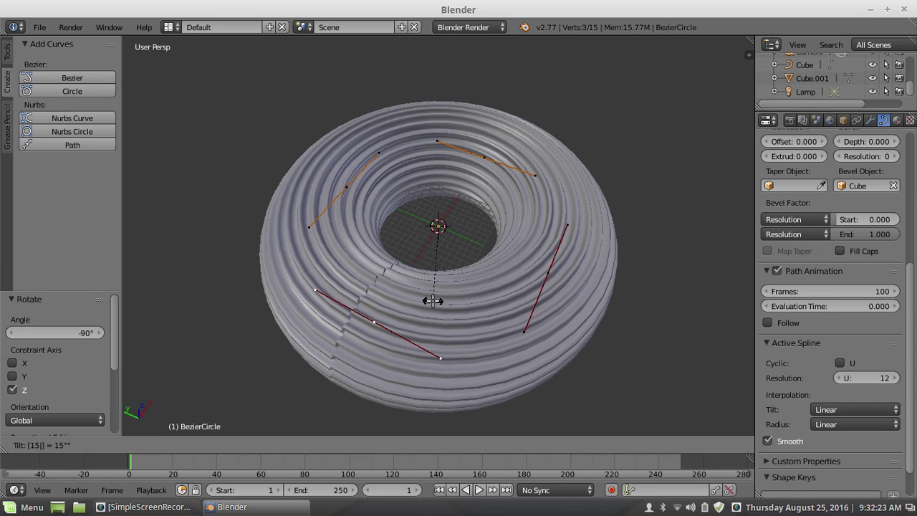
key(BackSpace)
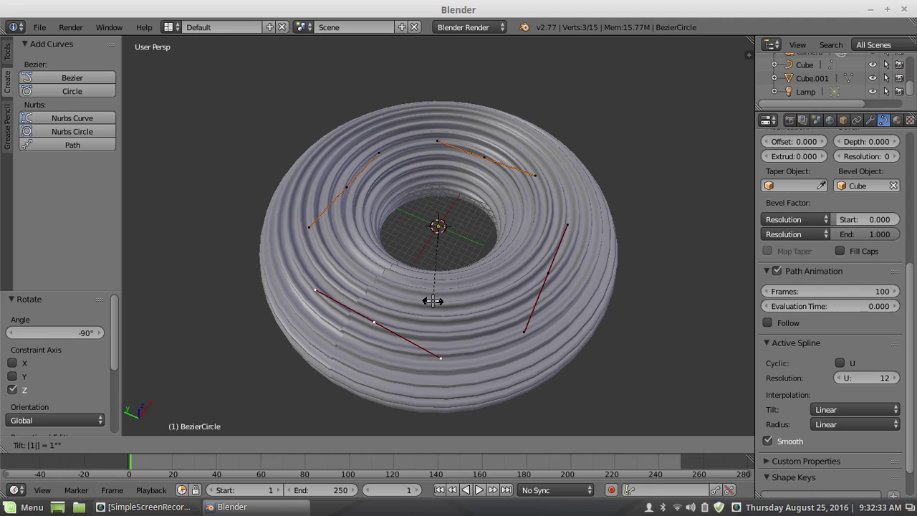
text(20)
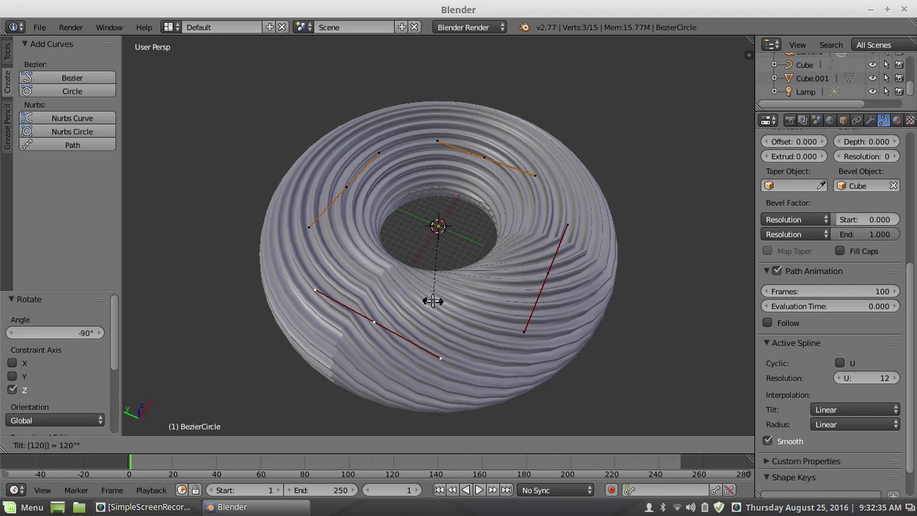
key(BackSpace)
key(BackSpace)
key(BackSpace)
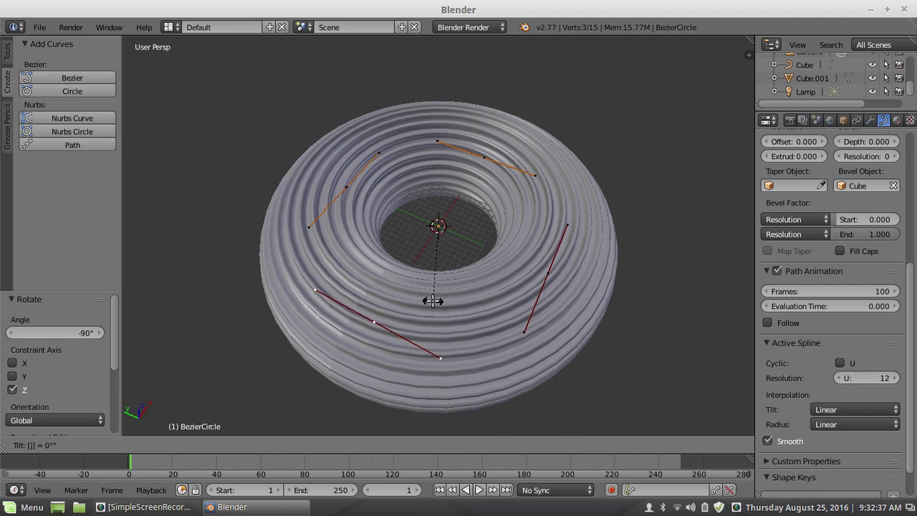
text(20)
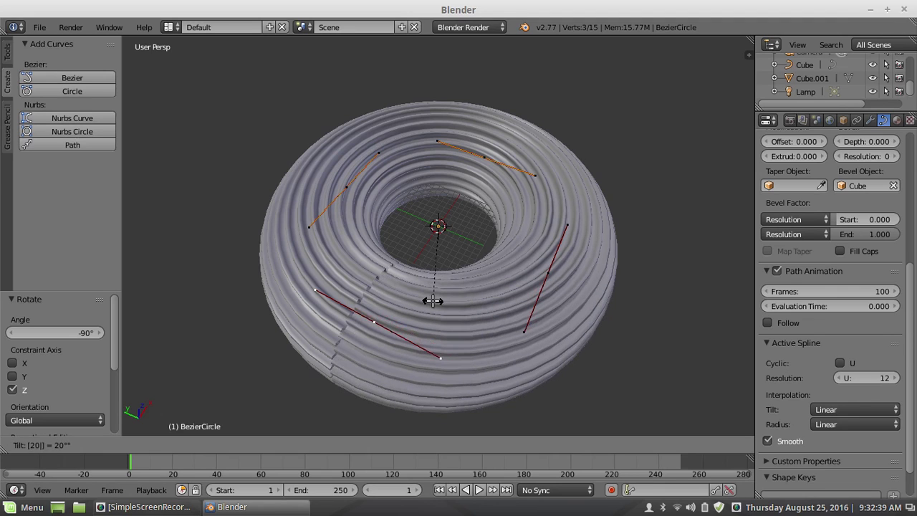
key(BackSpace)
key(BackSpace)
text(30)
key(BackSpace)
key(BackSpace)
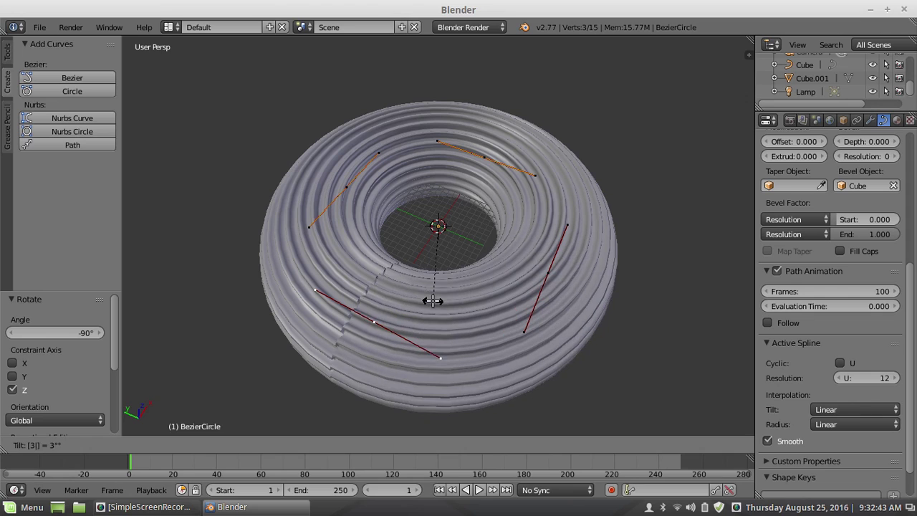
text(60)
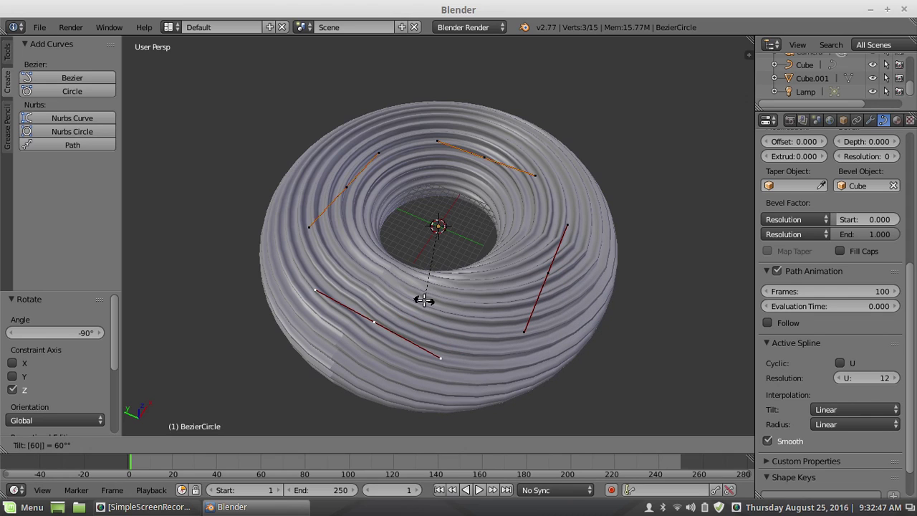
key(Return)
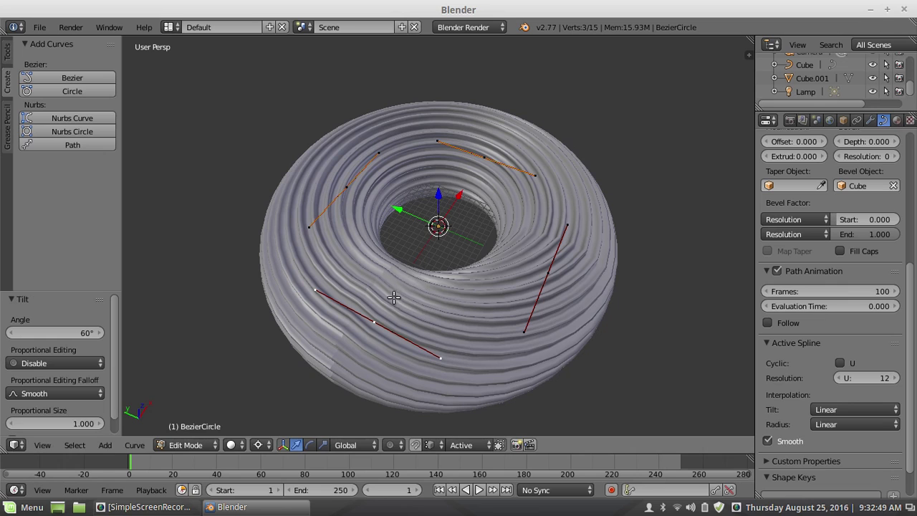
Select the other three control points of the ring and apply Smooth Curve Tilt to them.
middle_drag(354, 351, 352, 327)
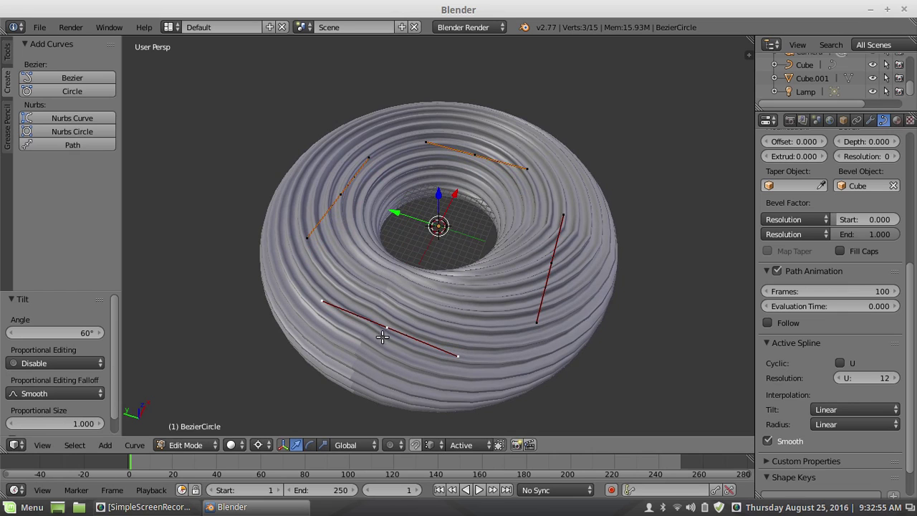
middle_drag(373, 326, 387, 273)
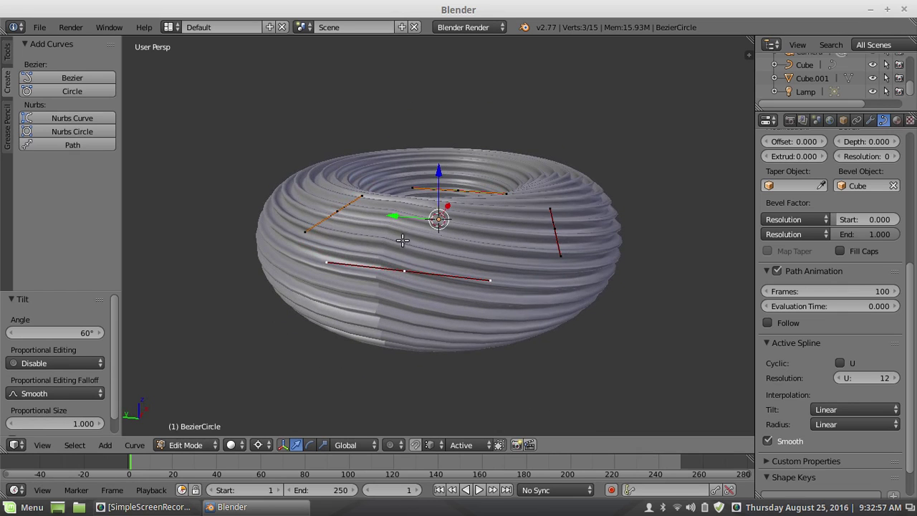
middle_drag(456, 270, 414, 357)
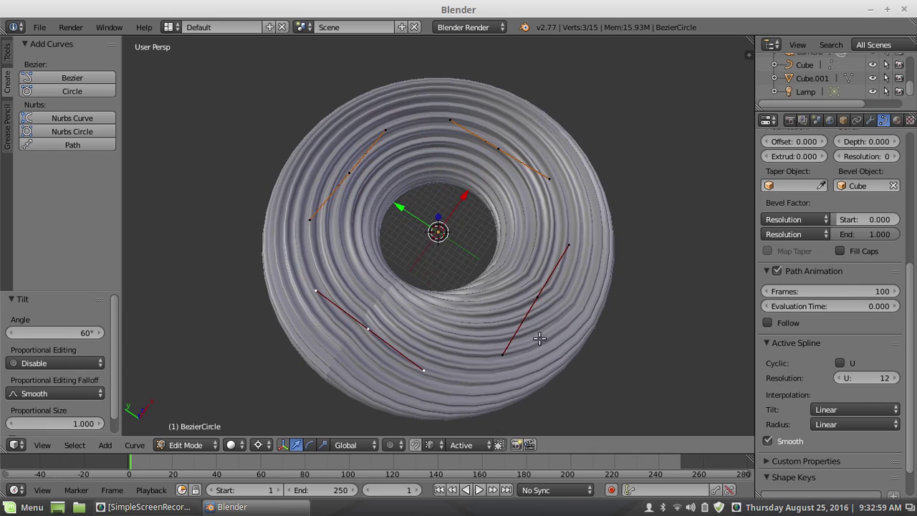
right_click(536, 295)
shift+right_click(497, 149)
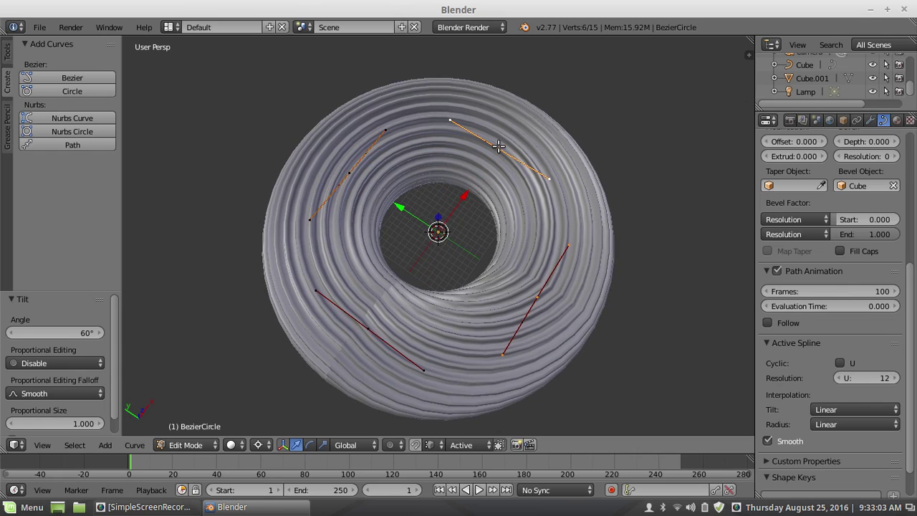
shift+right_click(348, 173)
key(w)
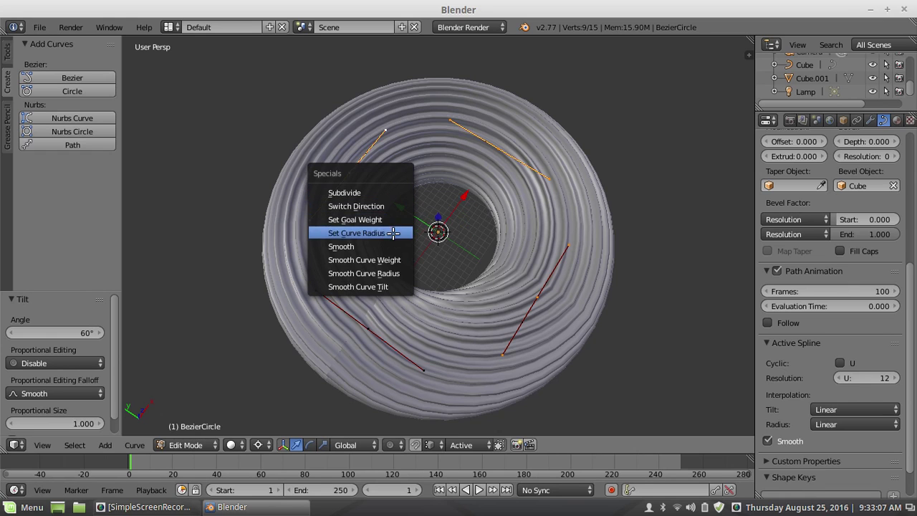
click(386, 286)
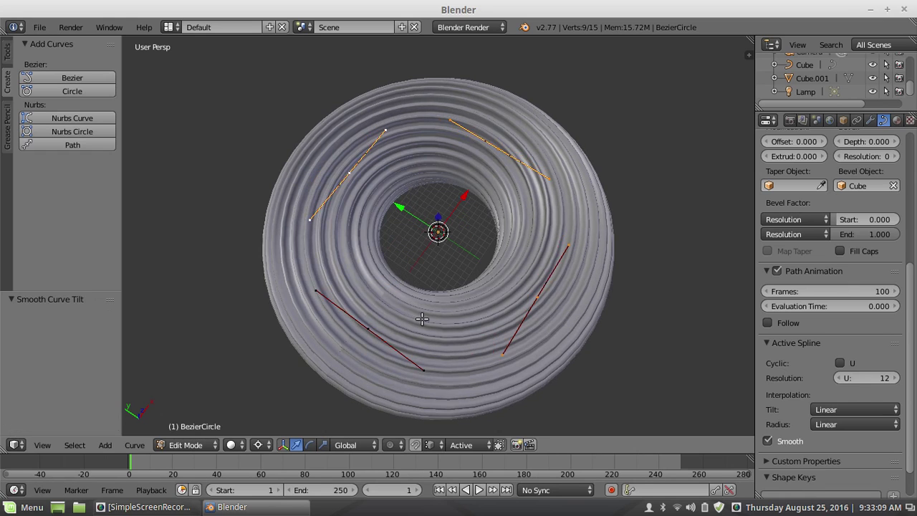
Examine the smoothed ridges all around the ring and return to Object Mode.
middle_drag(421, 319, 486, 256)
scroll(484, 256, up, 1)
middle_drag(436, 208, 456, 261)
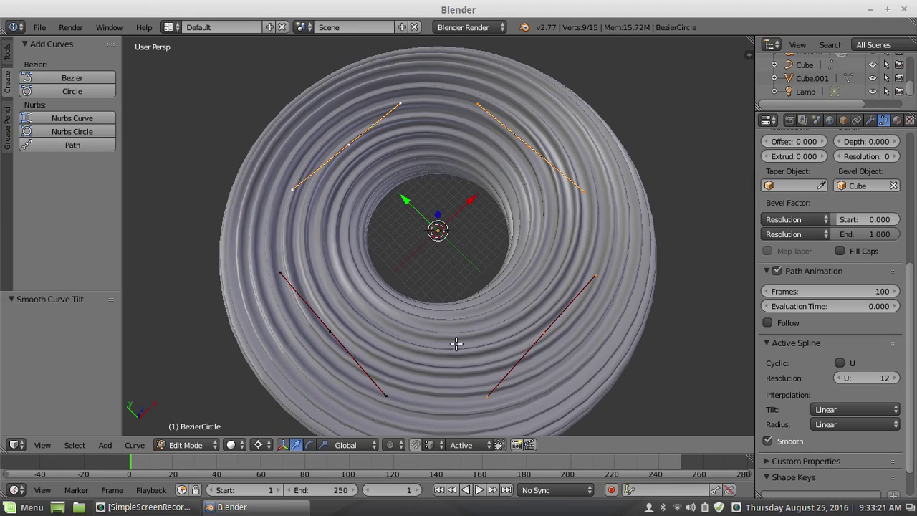
middle_drag(439, 307, 353, 263)
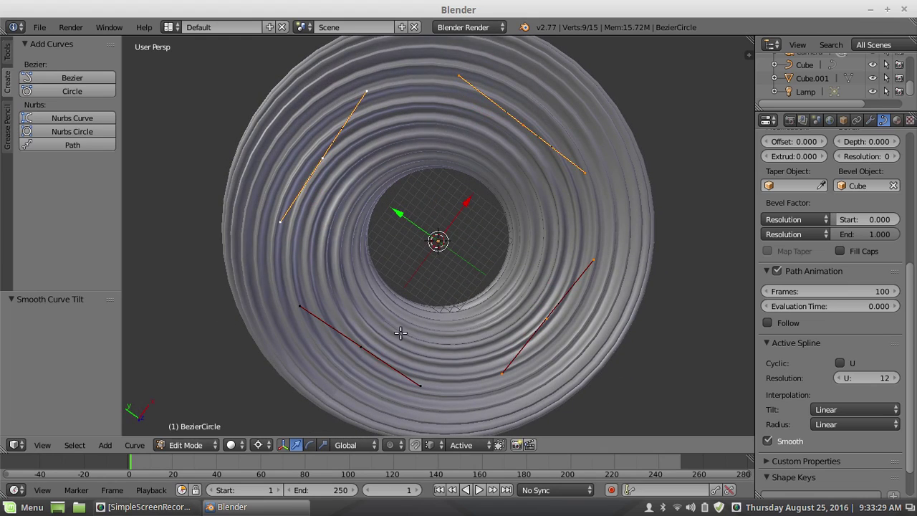
middle_drag(399, 332, 442, 268)
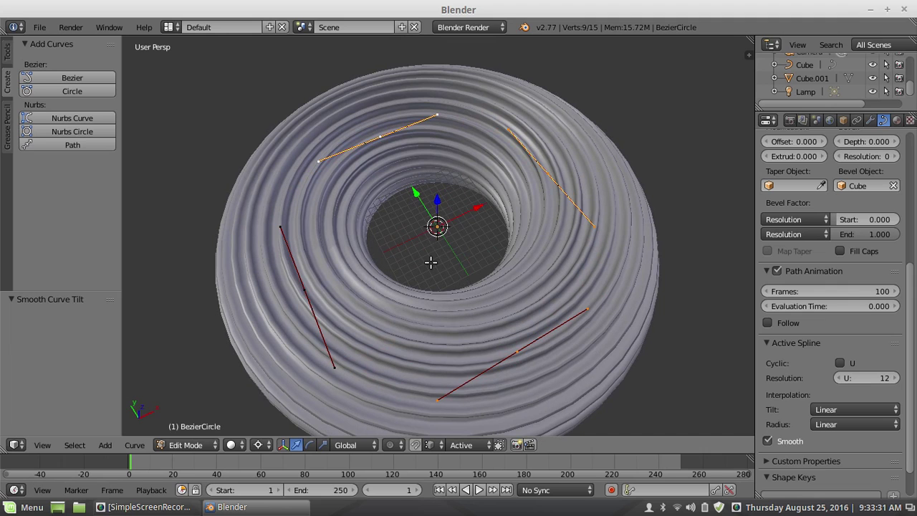
middle_drag(463, 257, 555, 221)
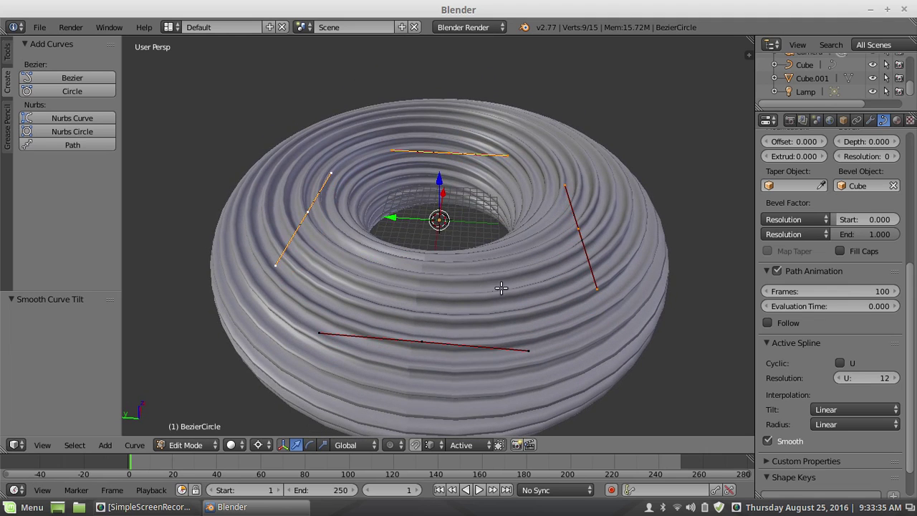
click(199, 445)
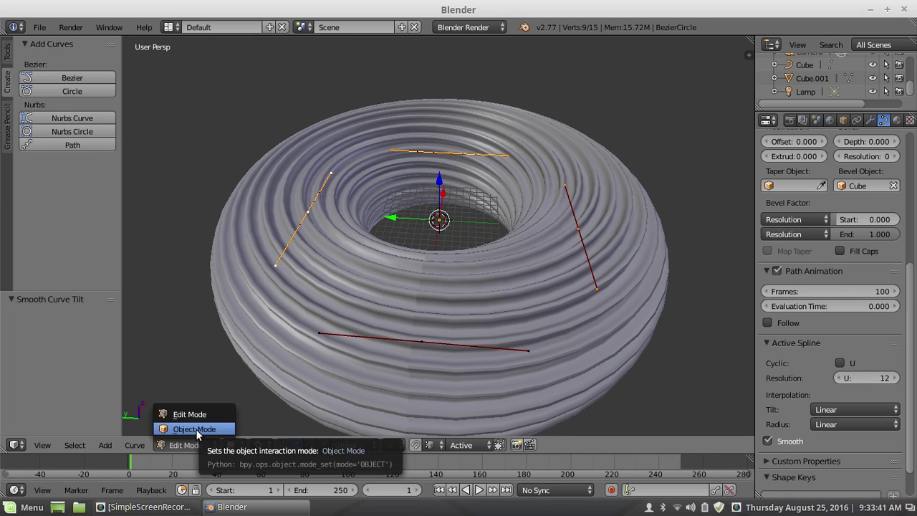
click(195, 429)
middle_drag(378, 299, 382, 343)
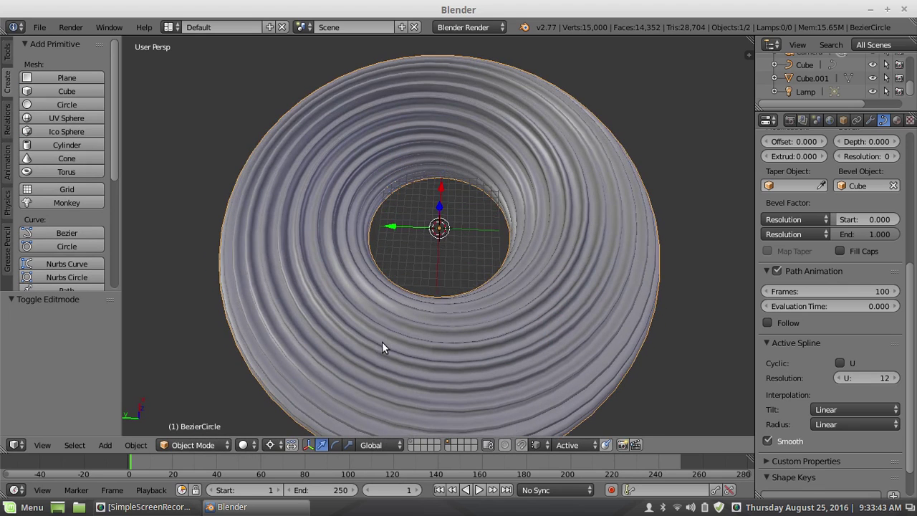
middle_drag(433, 237, 460, 197)
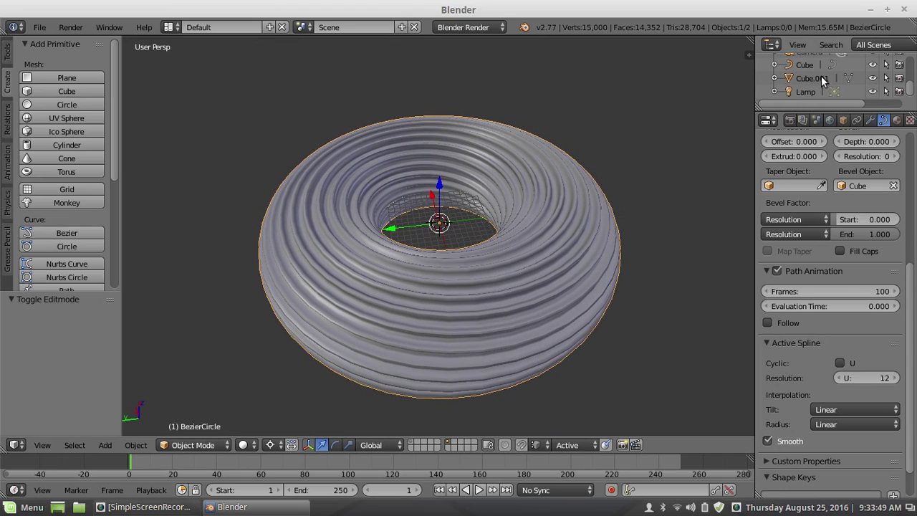
Select the Cube profile curve and scale it uniformly to about 0.566 to make the ring's tube thinner.
scroll(824, 83, up, 2)
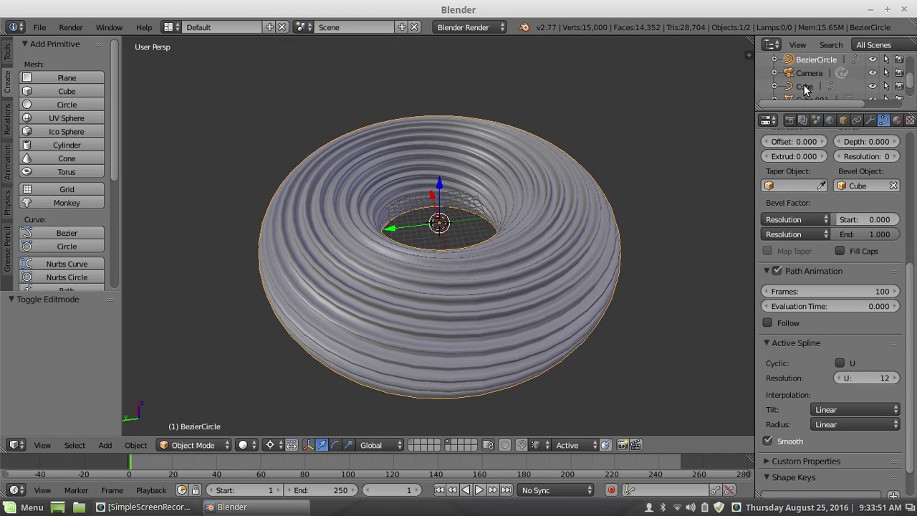
click(806, 87)
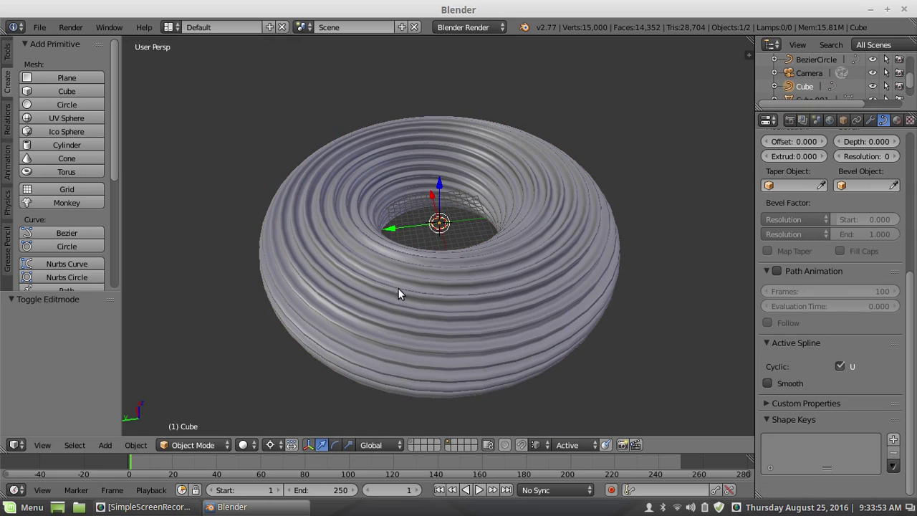
key(s)
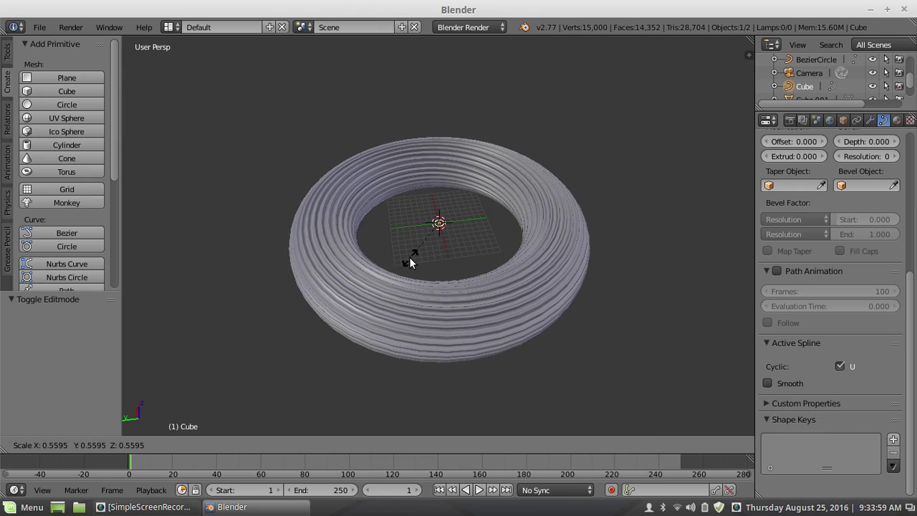
click(409, 262)
Scale all control points of the BezierCircle ring uniformly to 0.514 in Edit Mode, using the origin as the centre.
right_click(411, 296)
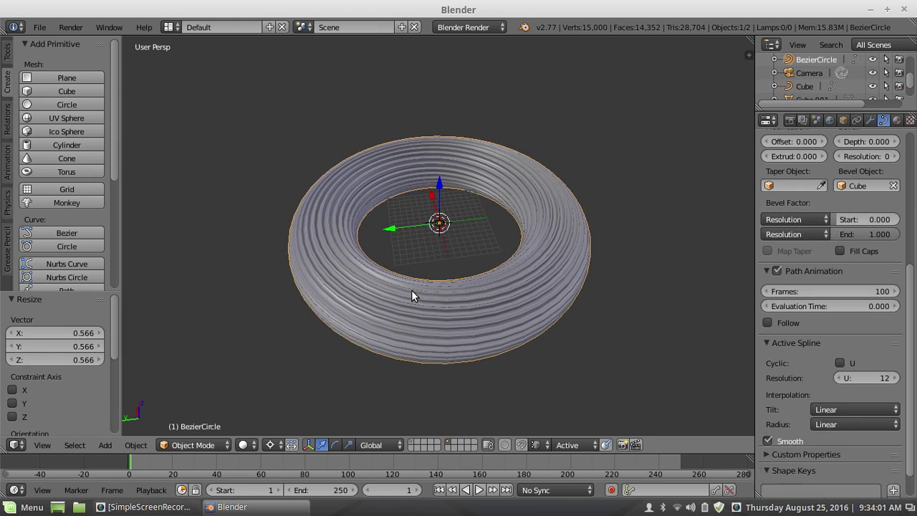
click(201, 446)
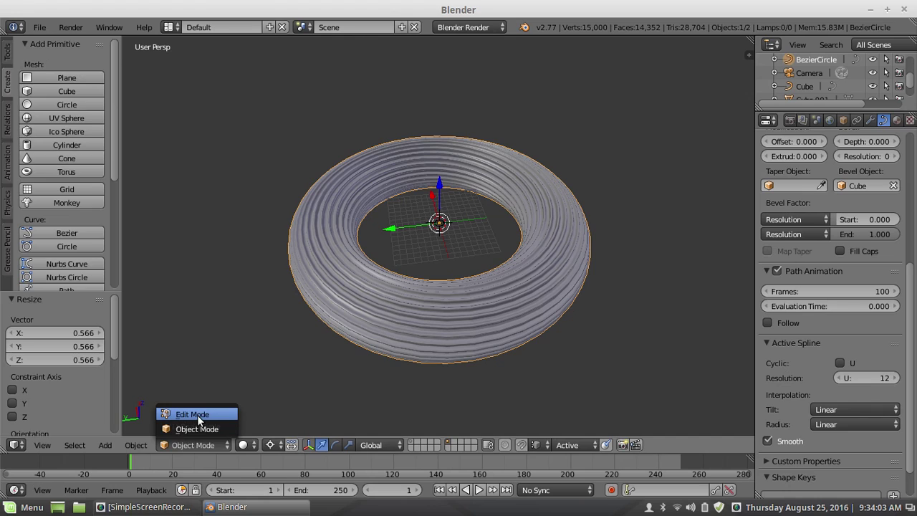
click(197, 415)
key(a)
key(a)
key(s)
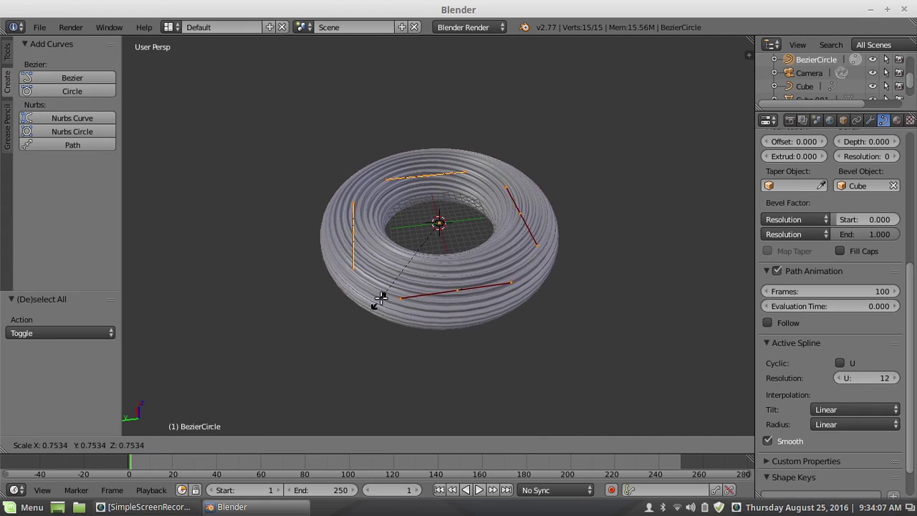
click(403, 278)
scroll(399, 282, up, 5)
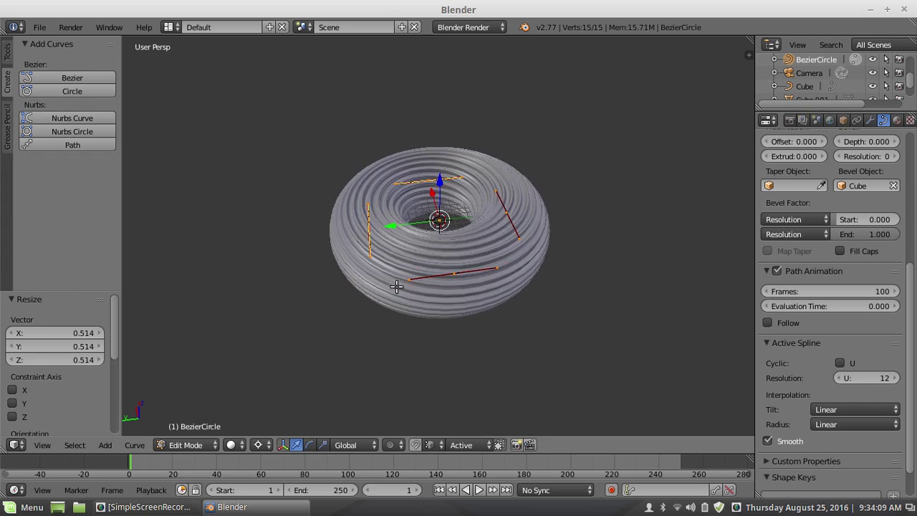
scroll(396, 287, up, 1)
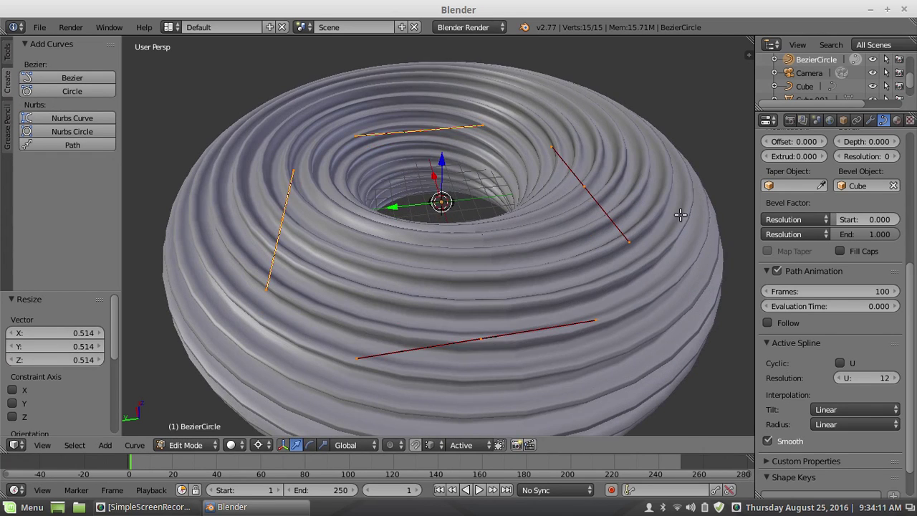
click(804, 86)
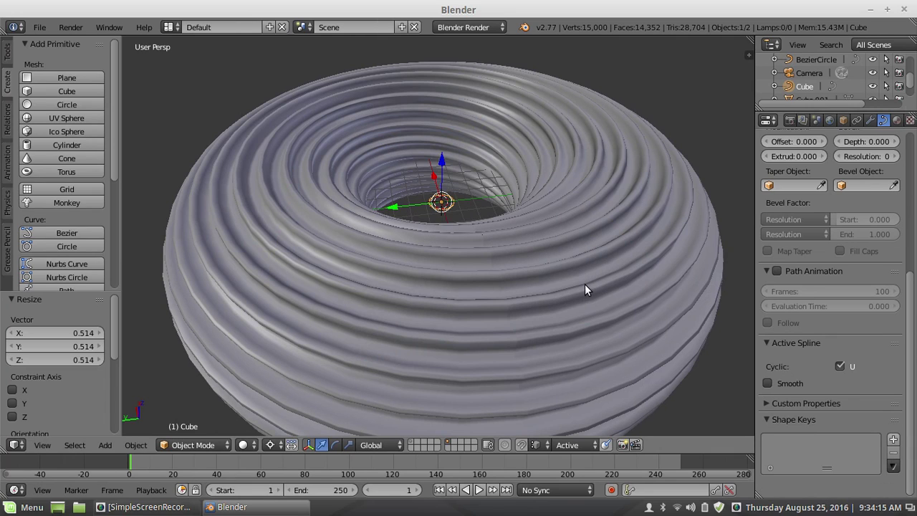
key(s)
key(z)
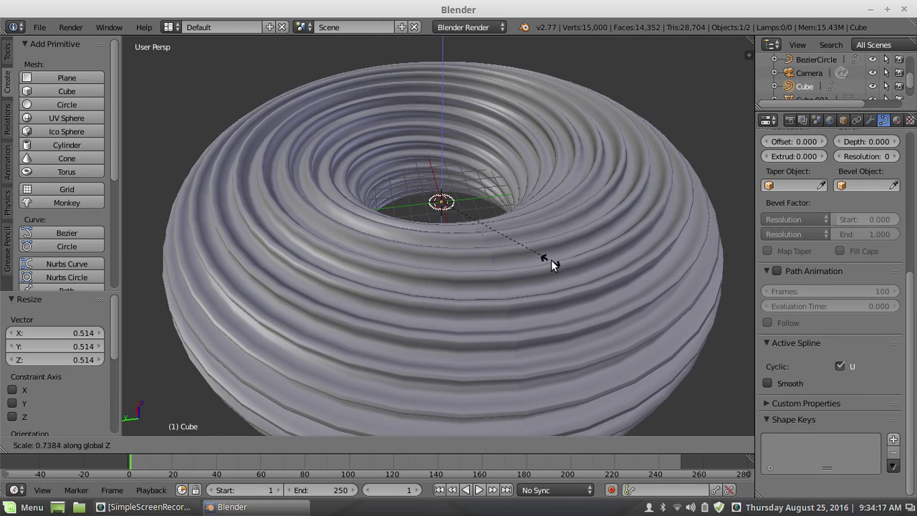
click(552, 260)
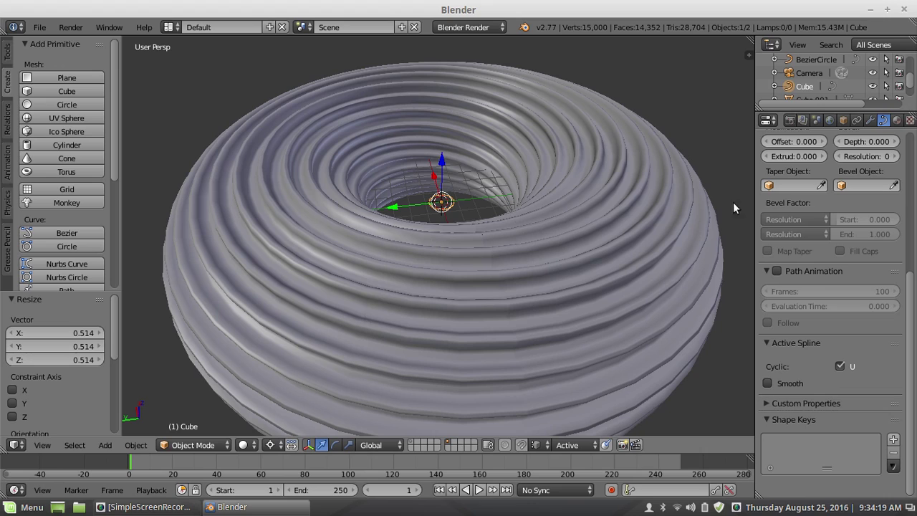
Select the ridged BezierCircle ring and examine its surface along with its curve shape and geometry settings.
scroll(834, 81, up, 2)
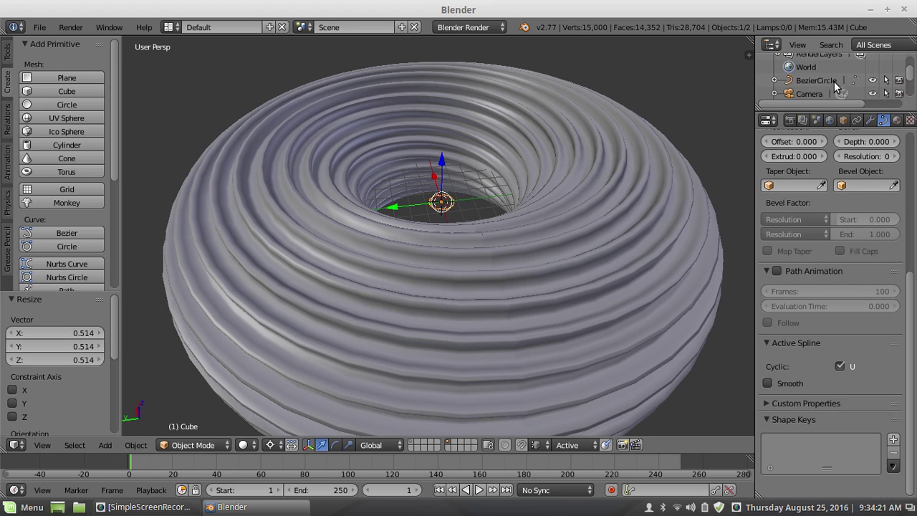
scroll(816, 86, down, 3)
scroll(805, 79, up, 3)
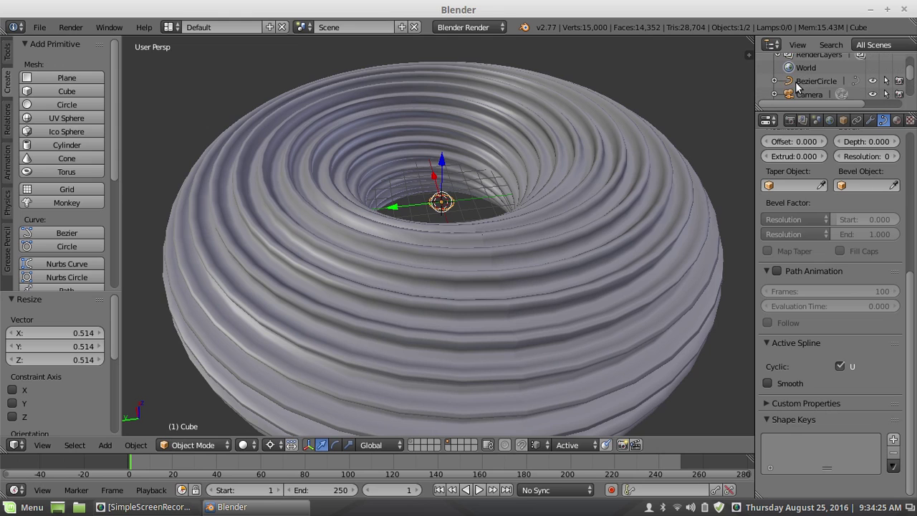
middle_drag(444, 208, 449, 232)
scroll(450, 229, down, 1)
right_click(550, 229)
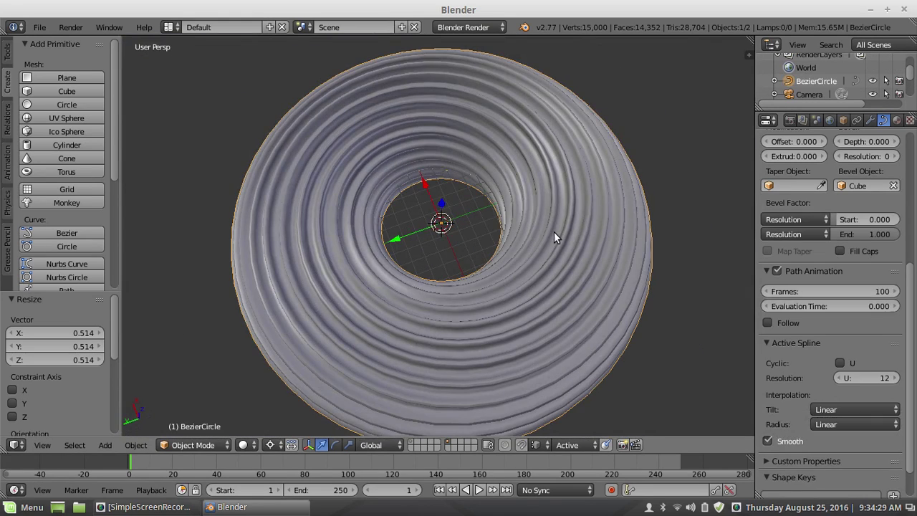
scroll(869, 251, up, 6)
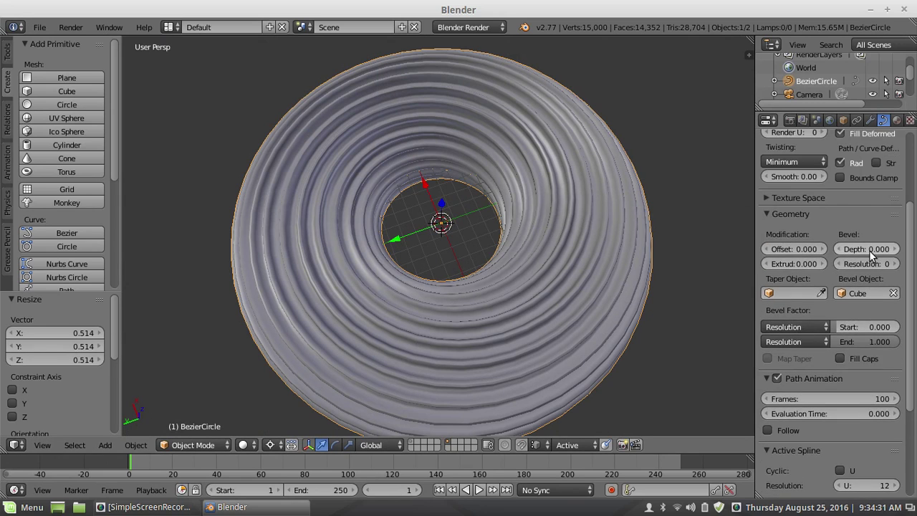
scroll(869, 250, up, 1)
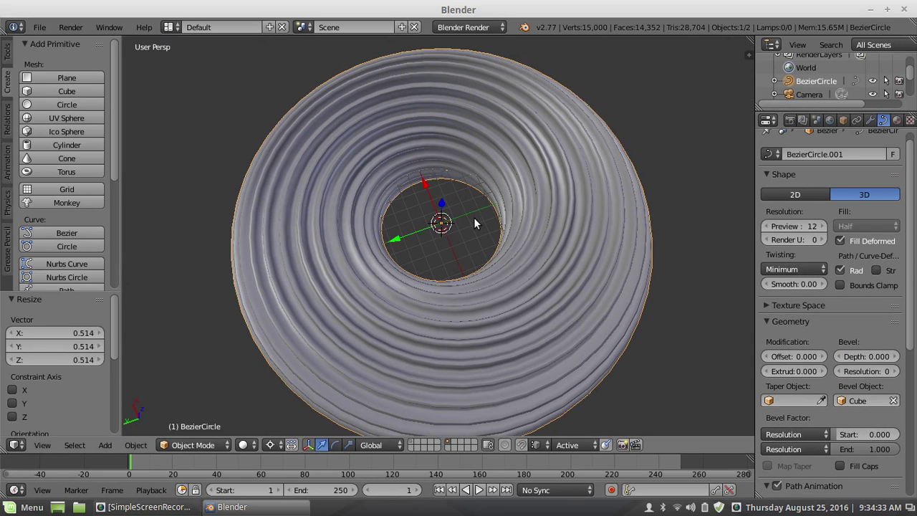
middle_drag(535, 230, 525, 198)
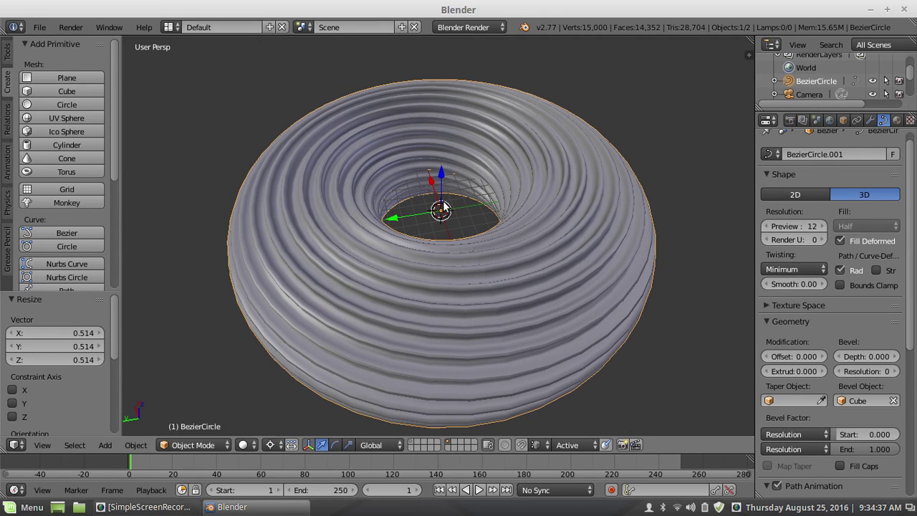
scroll(442, 205, up, 2)
scroll(447, 204, down, 2)
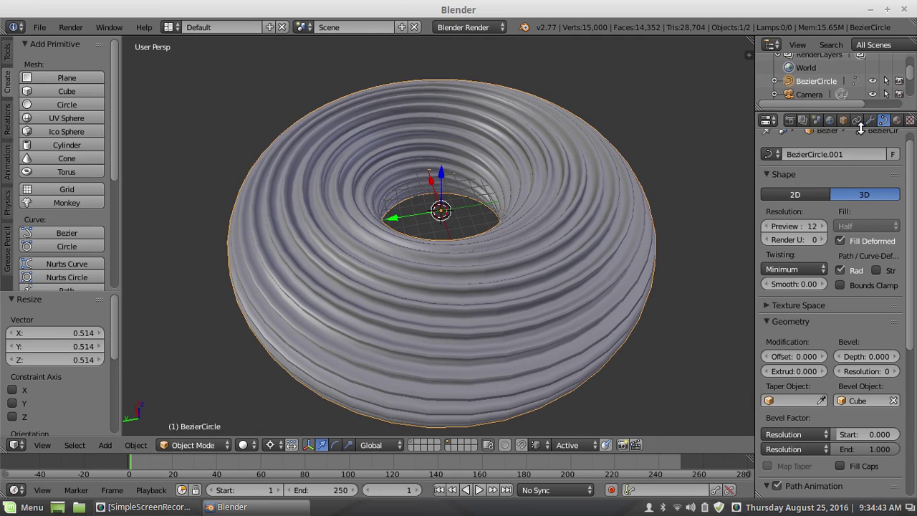
scroll(881, 161, up, 1)
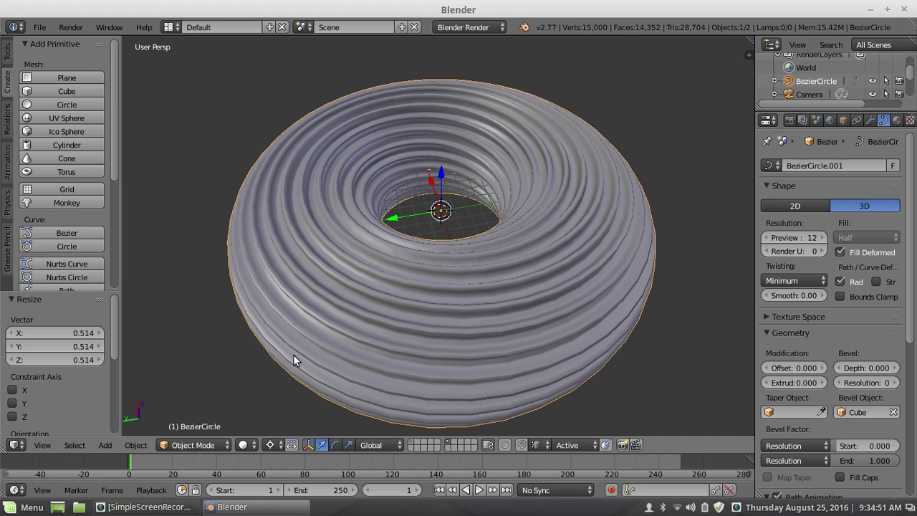
Enter Edit Mode on the ring and select all of its control points.
click(183, 444)
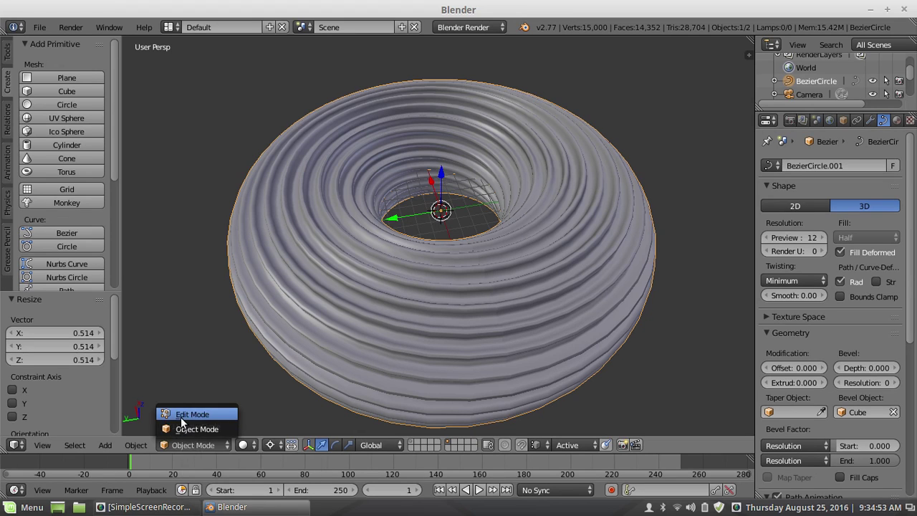
click(181, 415)
key(a)
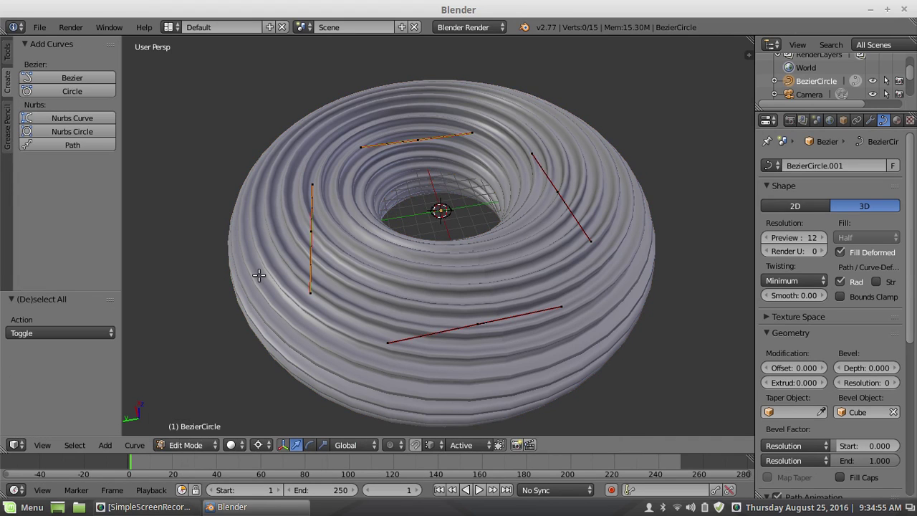
key(a)
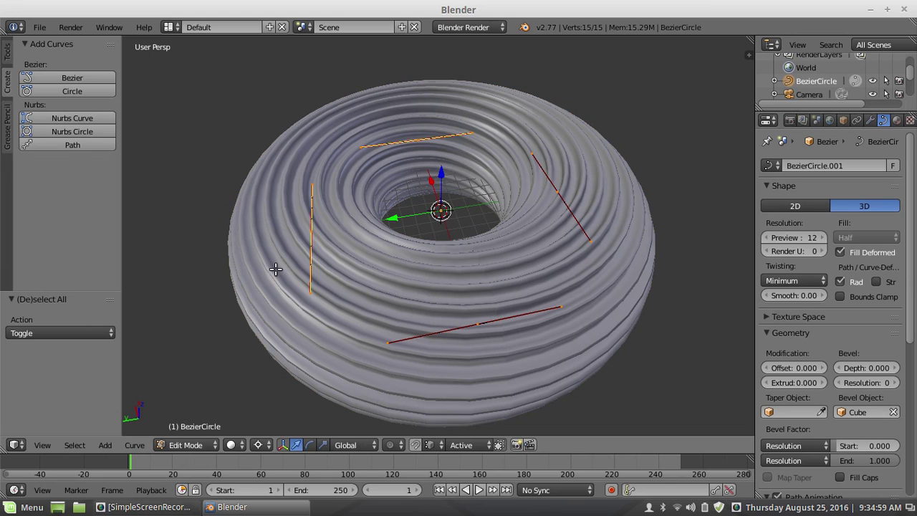
Place the 3D cursor on the ring's outer edge and snap it back to the center.
click(237, 270)
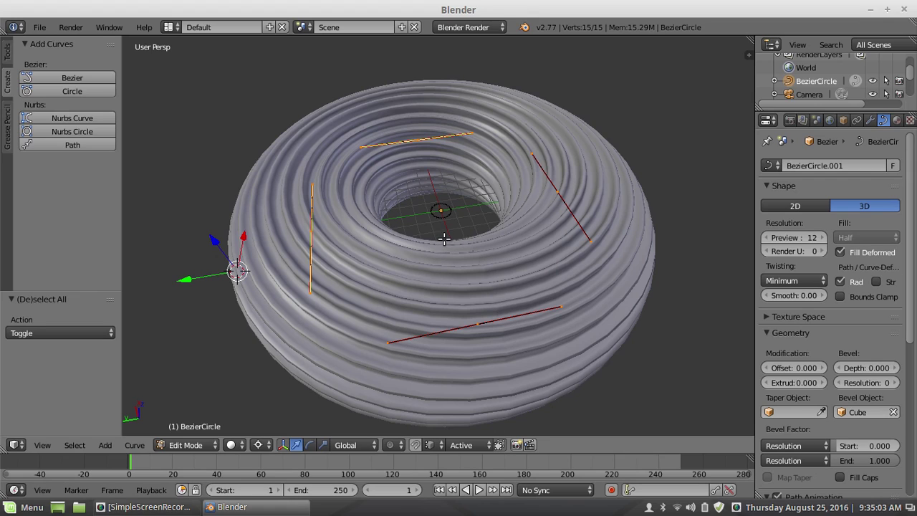
key(shift+s)
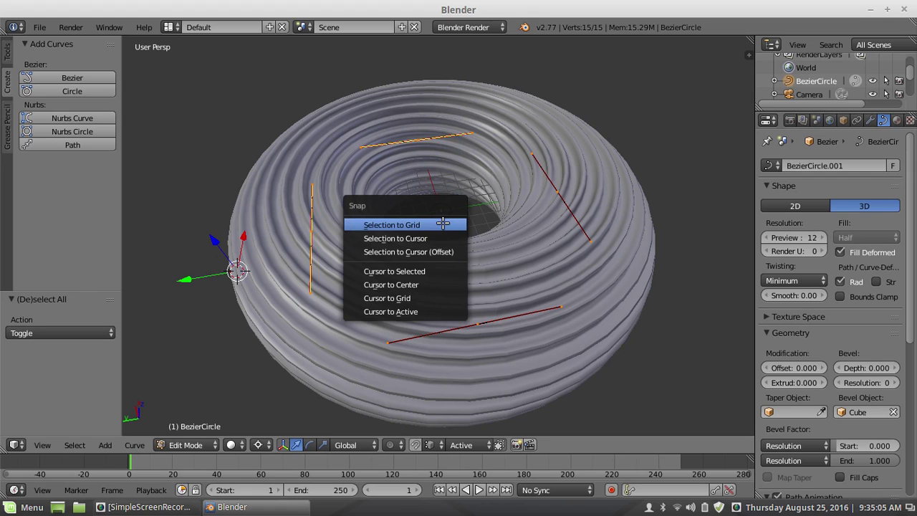
click(415, 284)
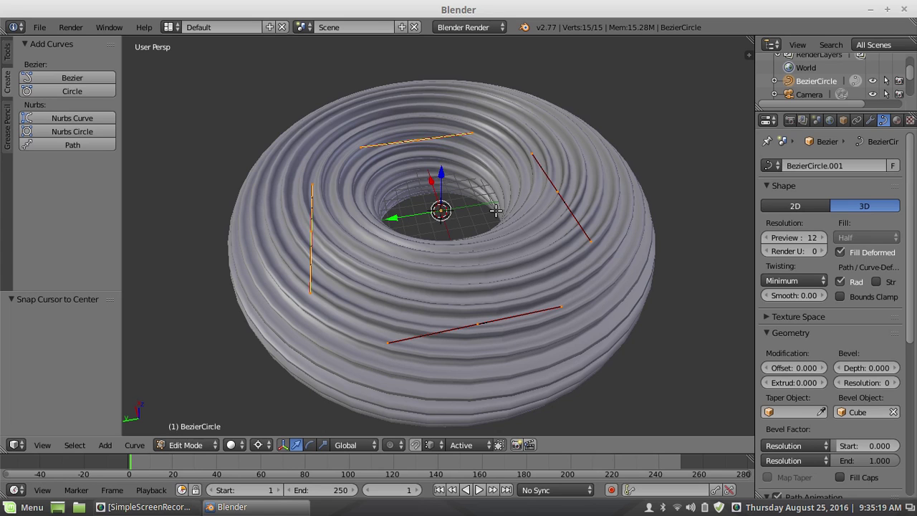
Shrink the radius of all control points by a factor of about 0.254 and scale the points uniformly to 0.384.
key(alt+s)
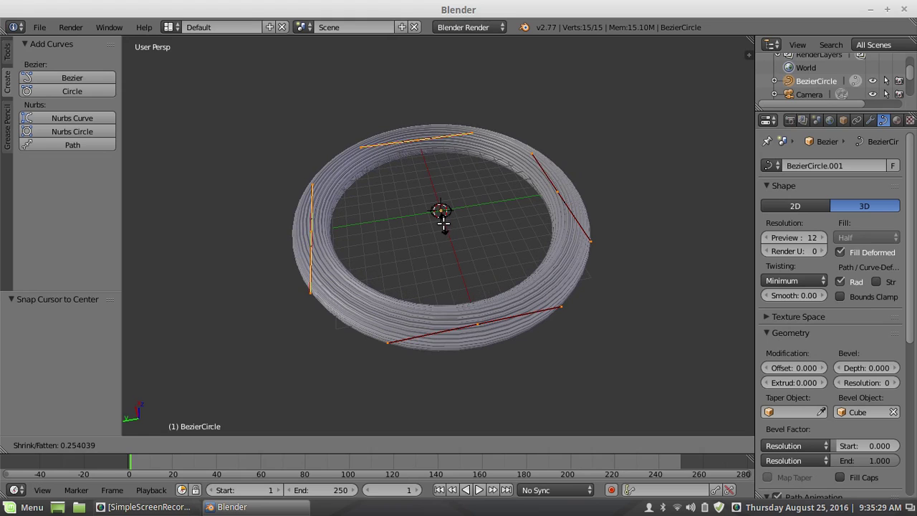
click(443, 224)
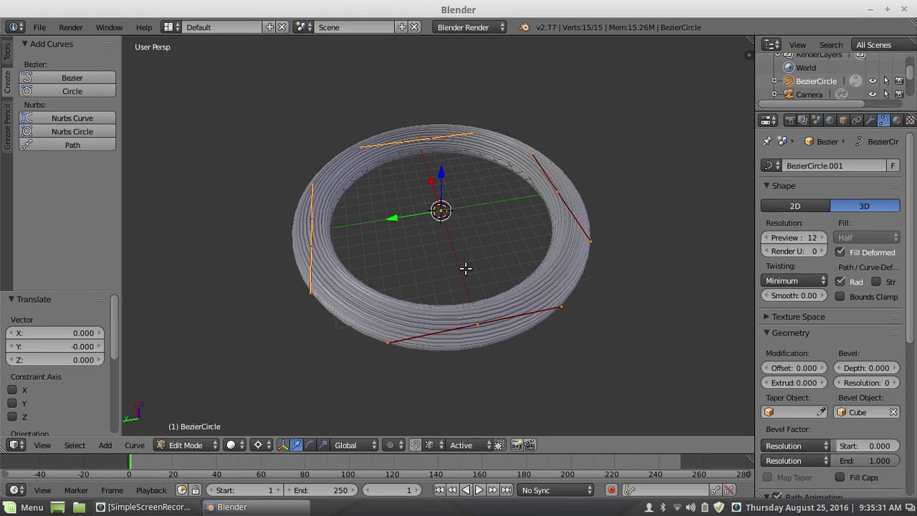
key(s)
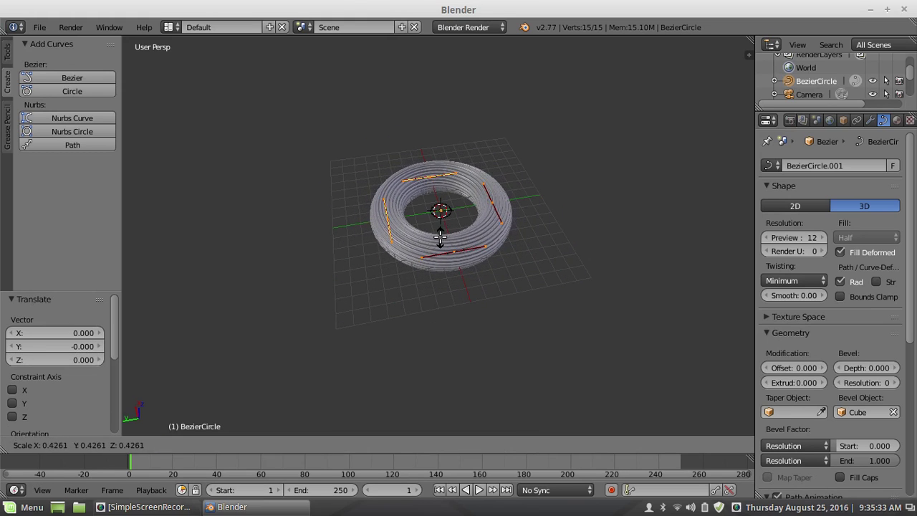
click(437, 231)
scroll(434, 227, up, 4)
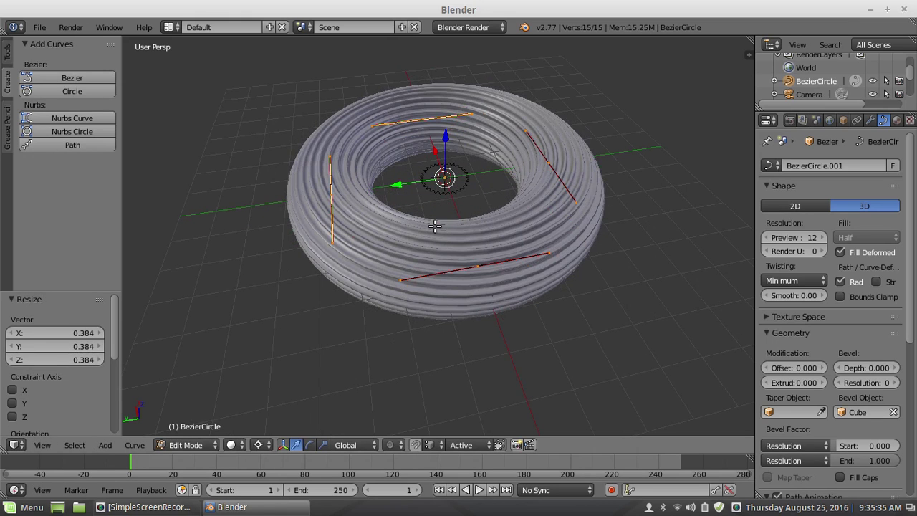
mouse_move(383, 278)
middle_down()
mouse_move(379, 264)
mouse_move(390, 283)
middle_up()
scroll(390, 283, up, 3)
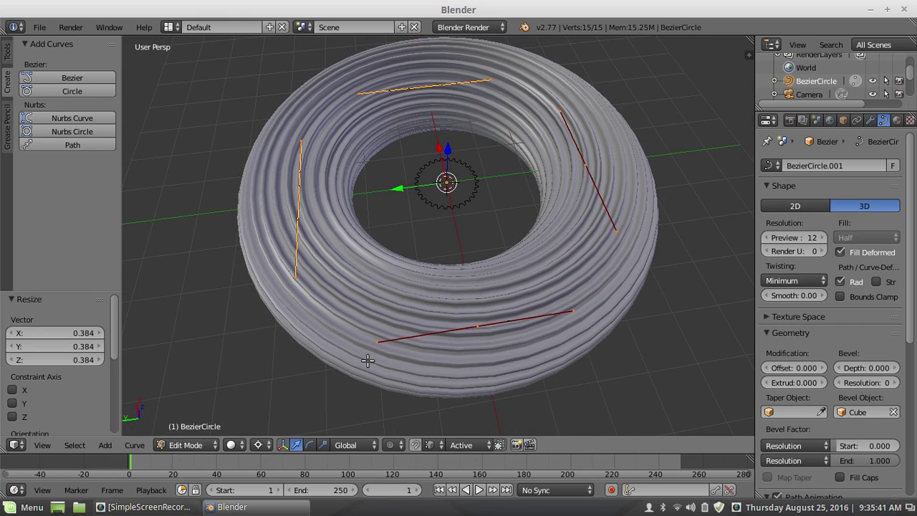
middle_drag(360, 355, 360, 342)
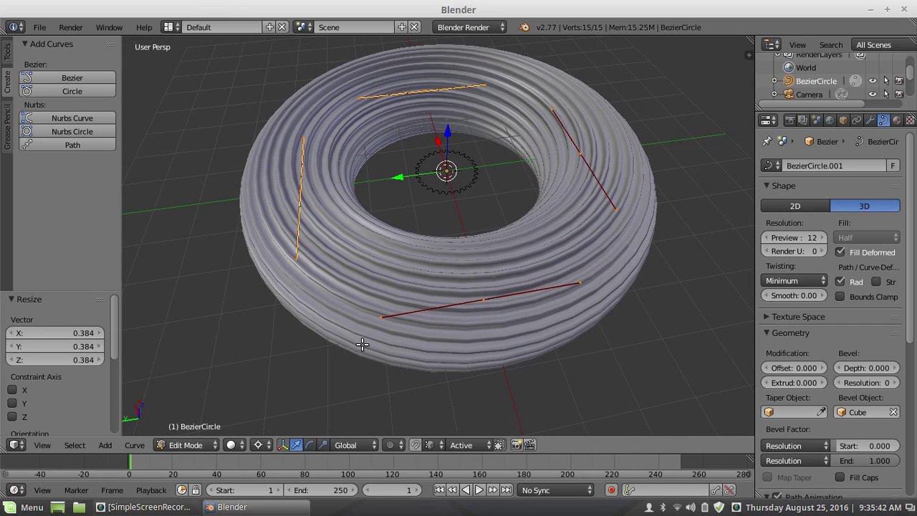
Return to Object Mode, turn on Wire display for the BezierCircle ring and inspect its mesh density.
click(198, 445)
click(194, 429)
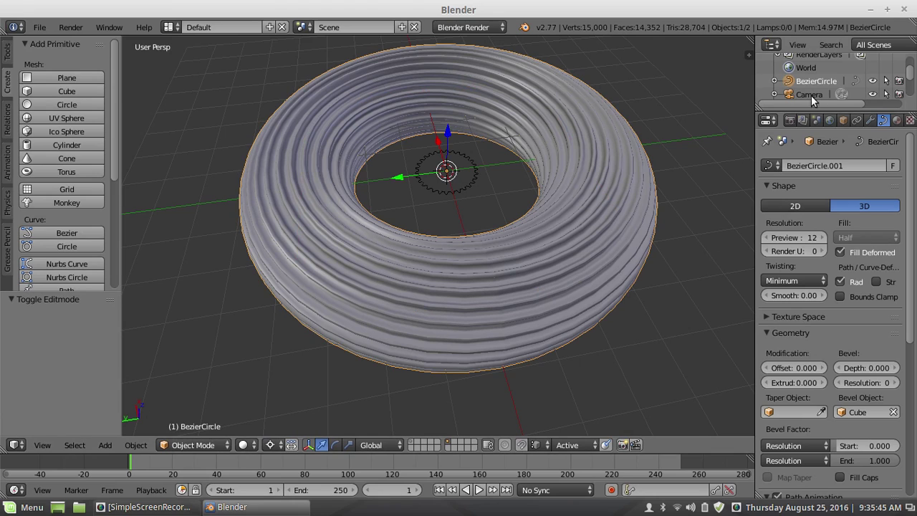
click(842, 121)
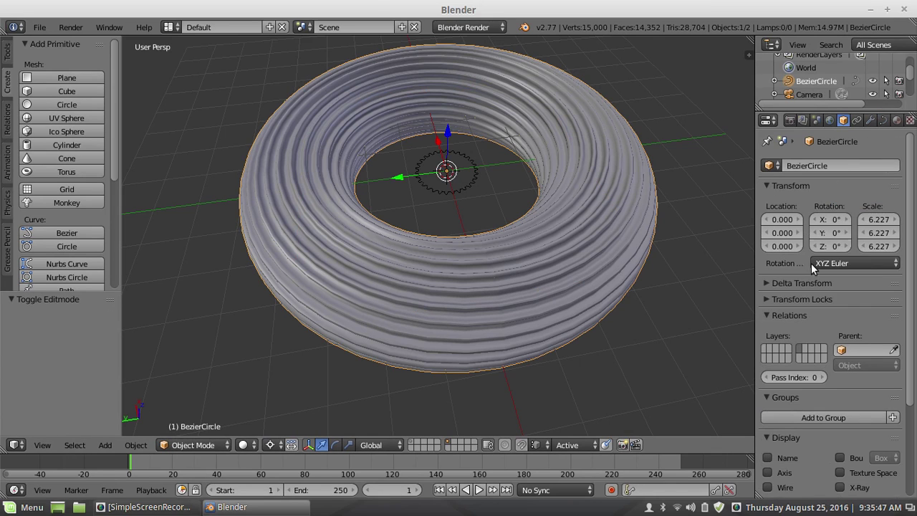
click(767, 487)
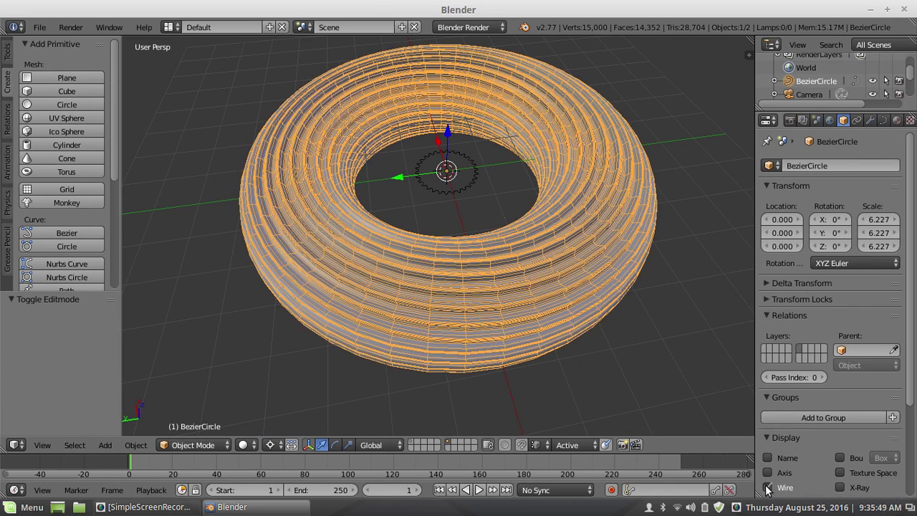
middle_drag(439, 272, 454, 299)
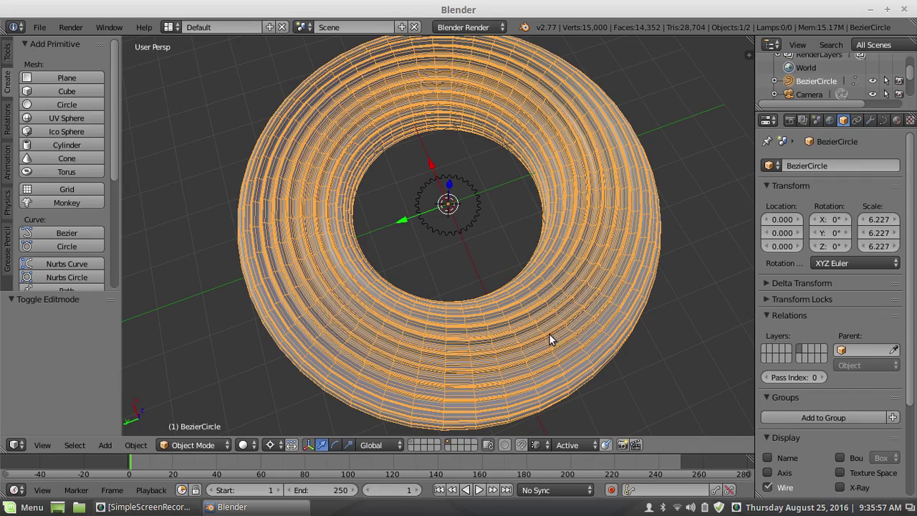
middle_drag(549, 339, 532, 303)
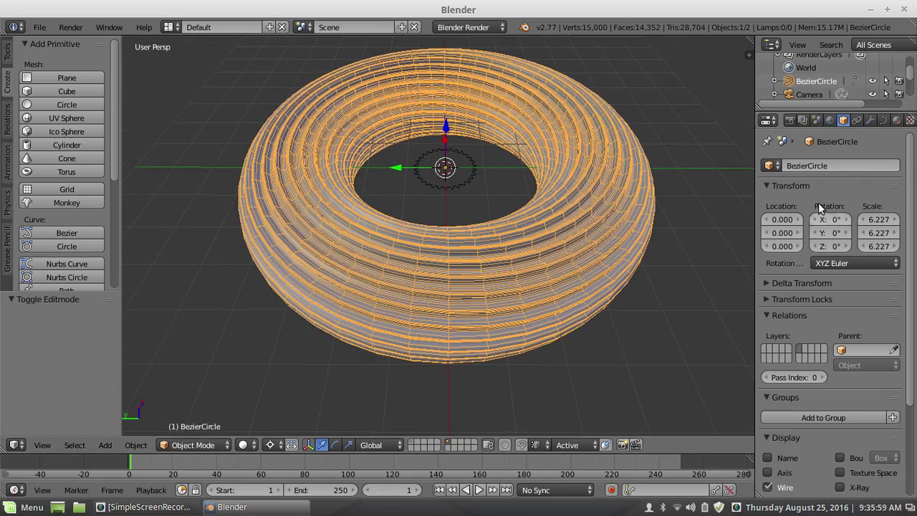
Set the BezierCircle ring's preview resolution to 15 and inspect the denser mesh from several angles.
click(882, 119)
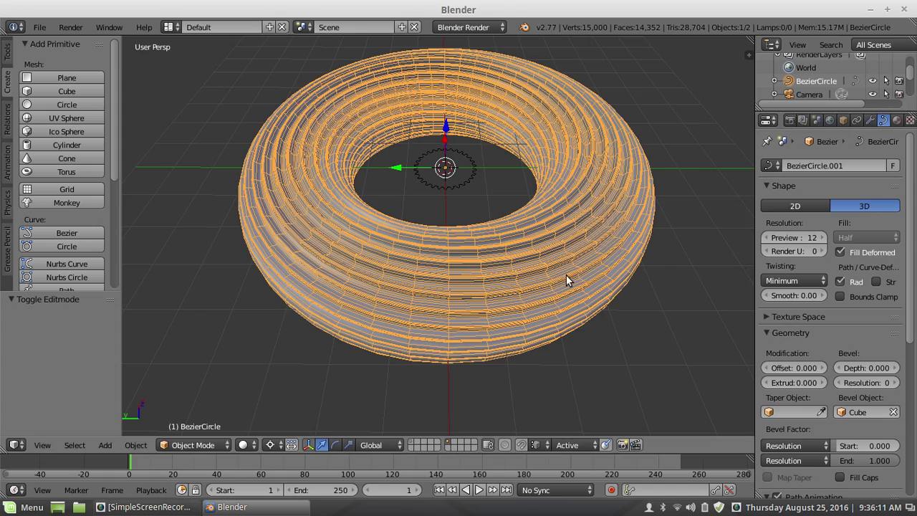
middle_drag(542, 264, 542, 306)
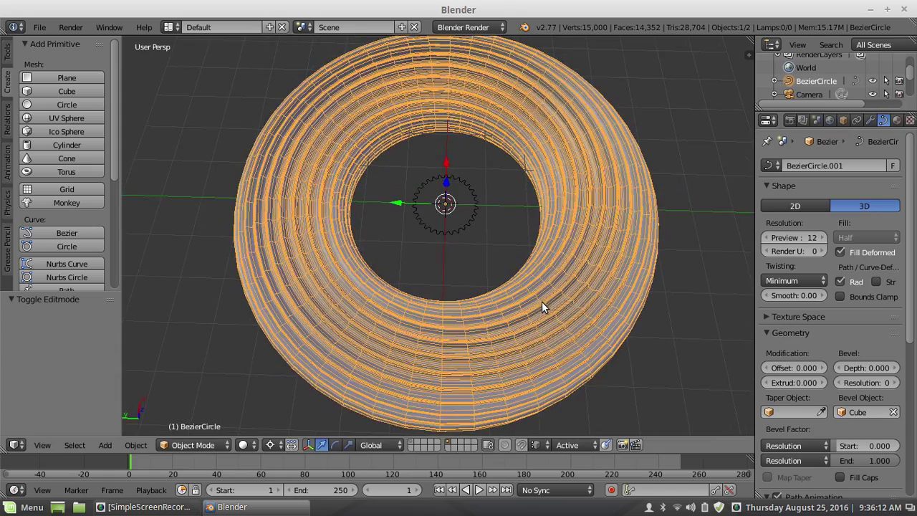
click(823, 237)
click(823, 238)
click(823, 237)
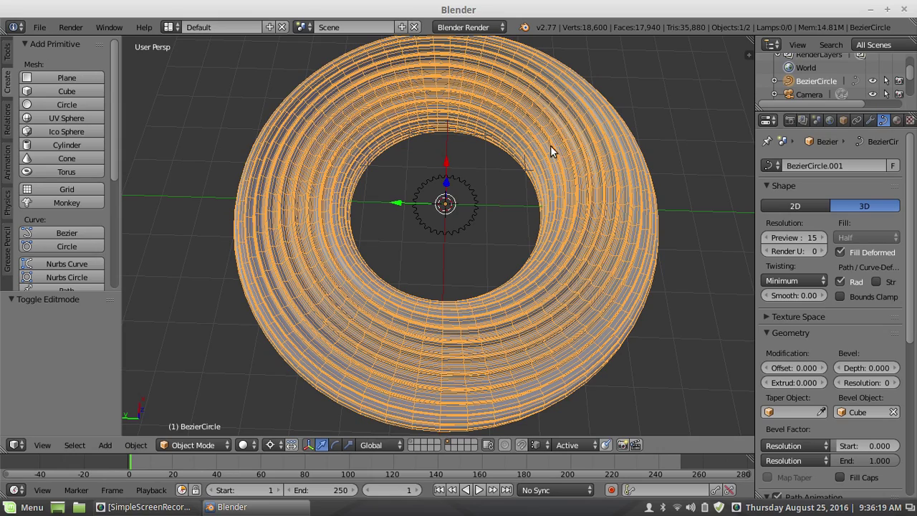
middle_drag(548, 198, 551, 243)
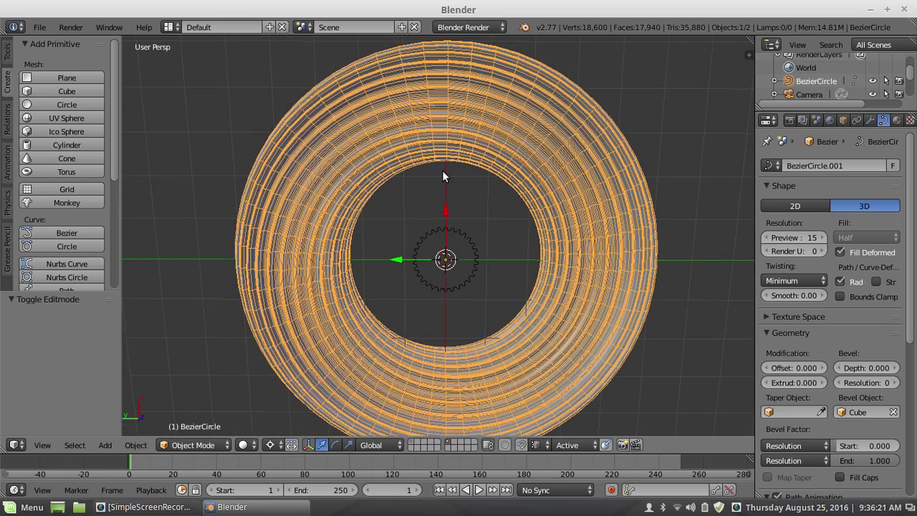
middle_drag(442, 176, 456, 158)
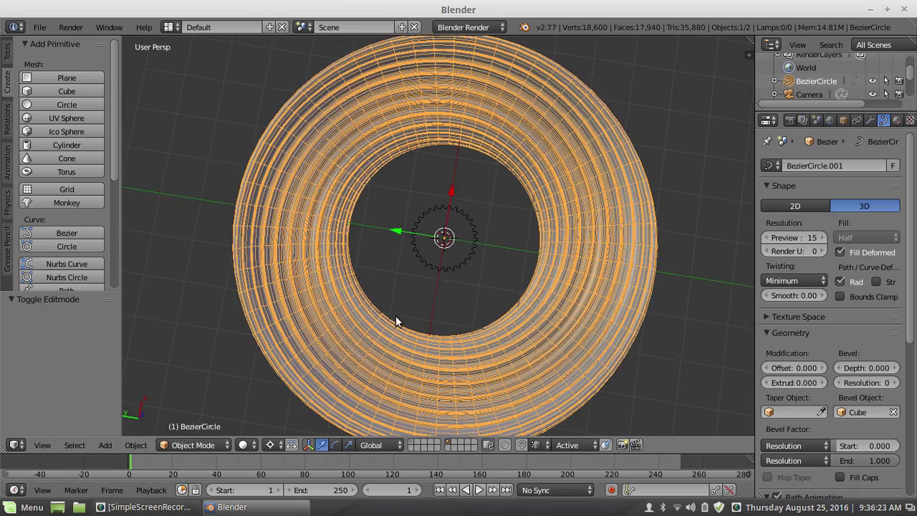
middle_drag(395, 316, 414, 280)
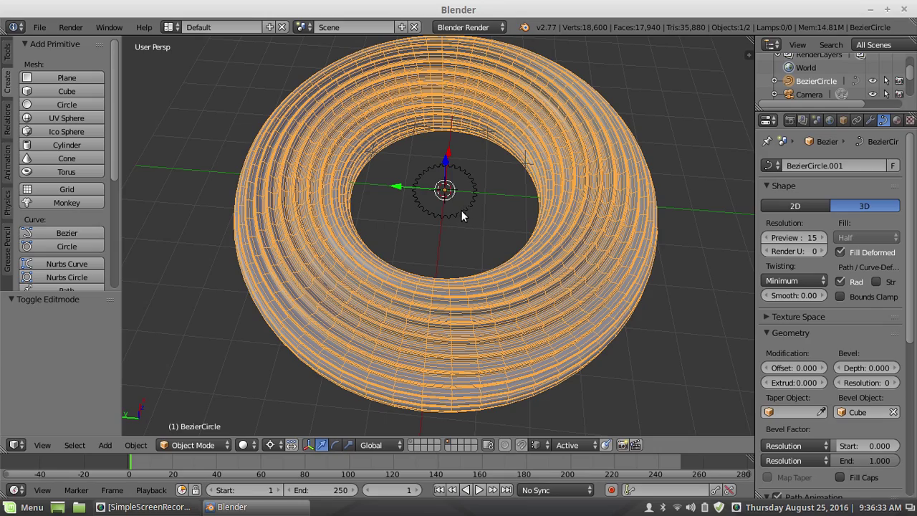
middle_drag(446, 273, 428, 246)
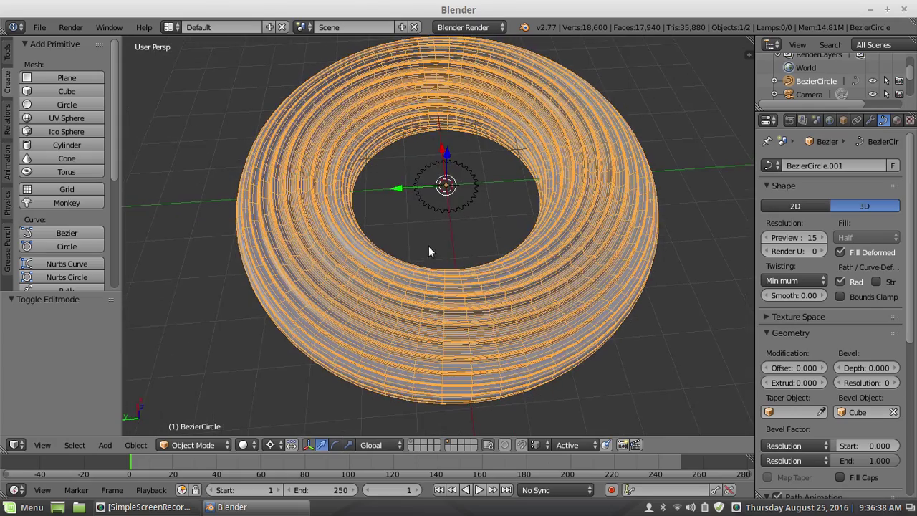
Hide the small gear-shaped profile curve in the middle of the ring.
right_click(445, 212)
key(h)
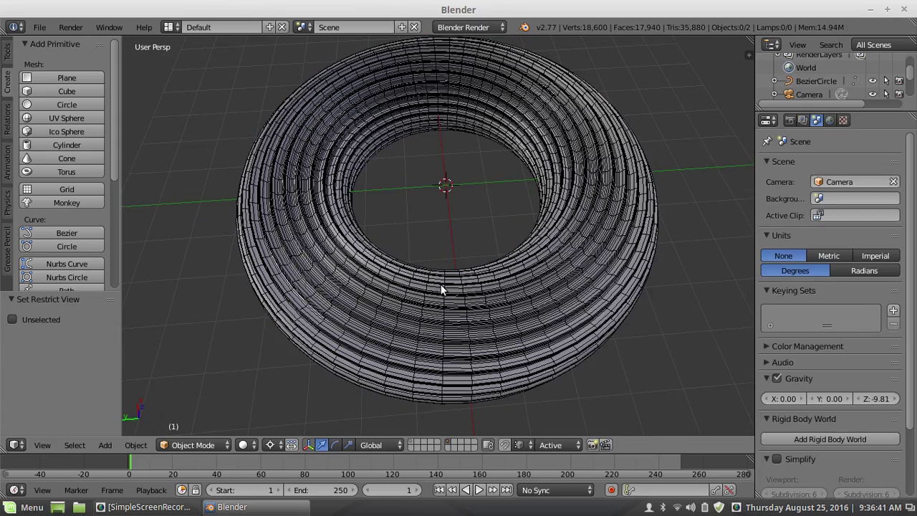
middle_drag(438, 287, 434, 266)
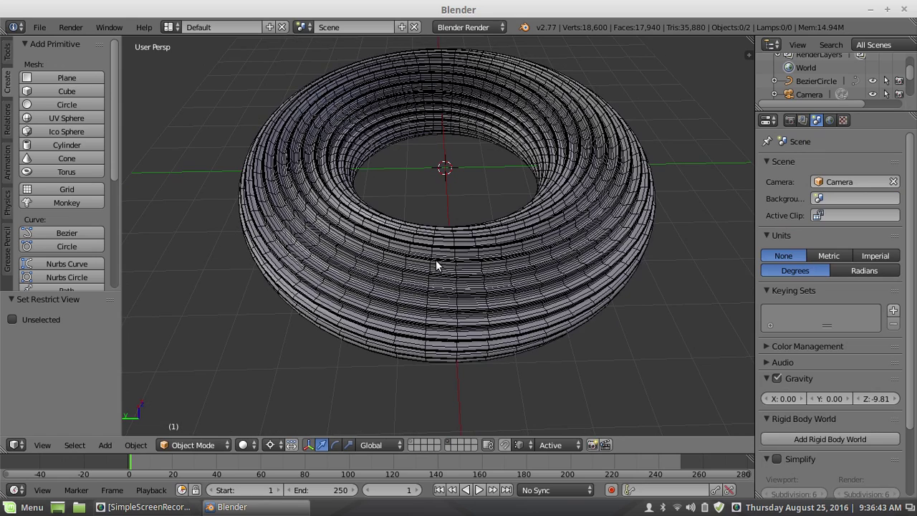
View the gear mesh on the first layer and return to the ring's layer.
scroll(436, 261, up, 2)
scroll(438, 262, down, 2)
click(409, 442)
scroll(402, 263, up, 2)
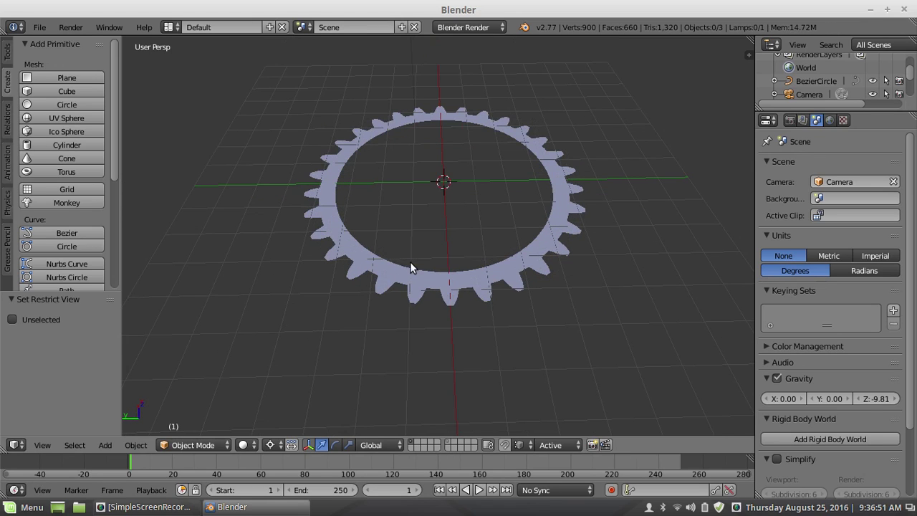
click(446, 443)
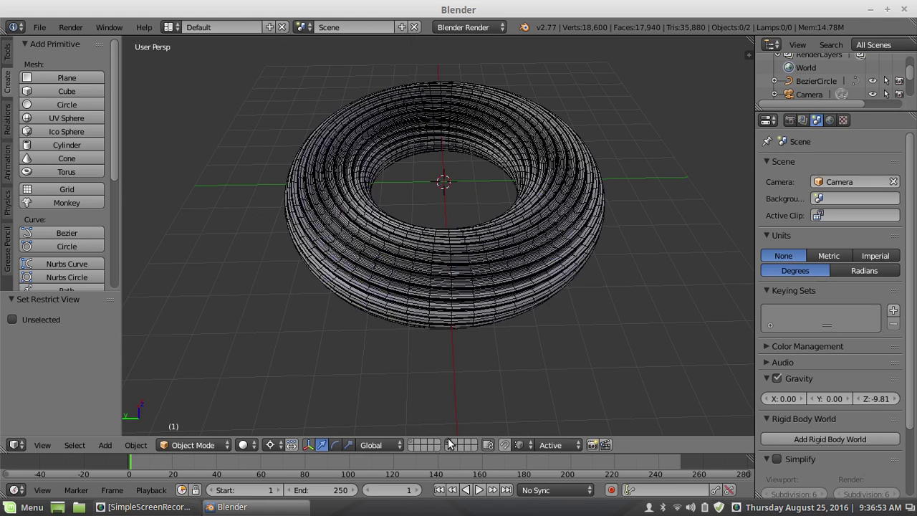
Duplicate the ring in place, move the copy to the first layer and display that layer.
right_click(371, 251)
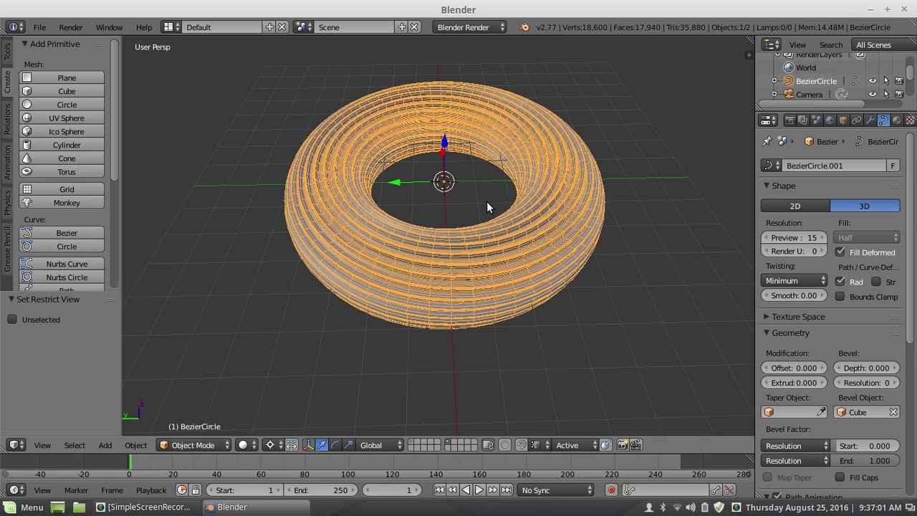
key(shift+d)
right_click(430, 200)
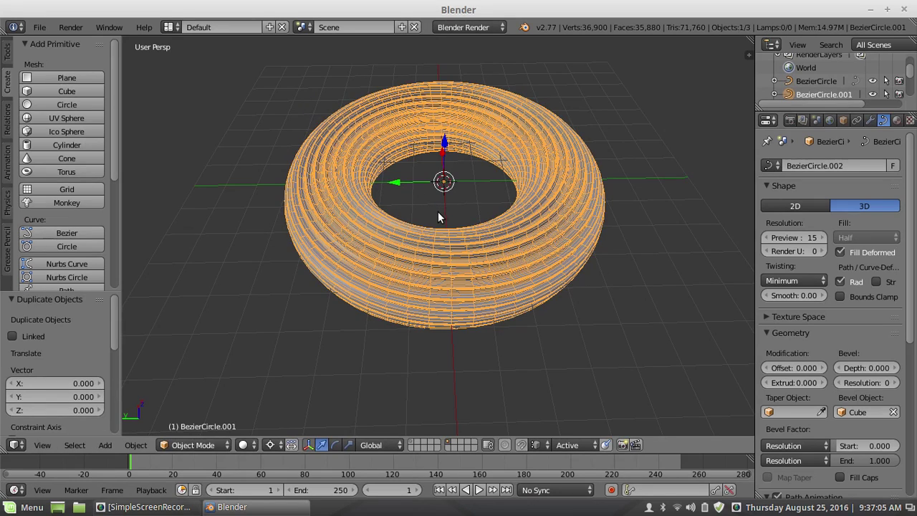
key(m)
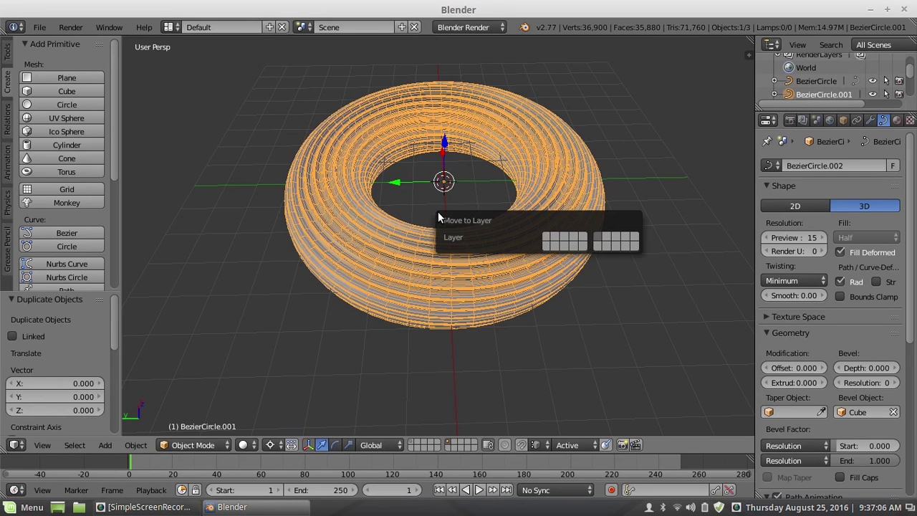
click(549, 240)
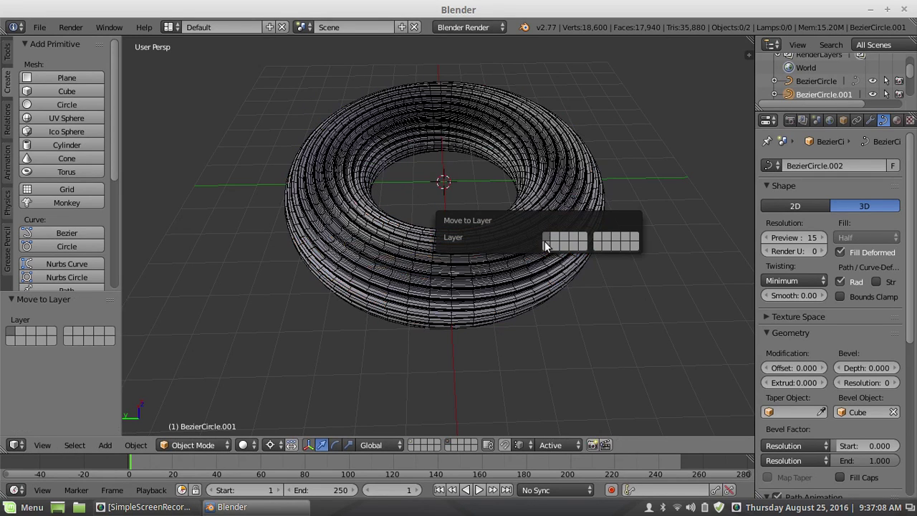
click(414, 444)
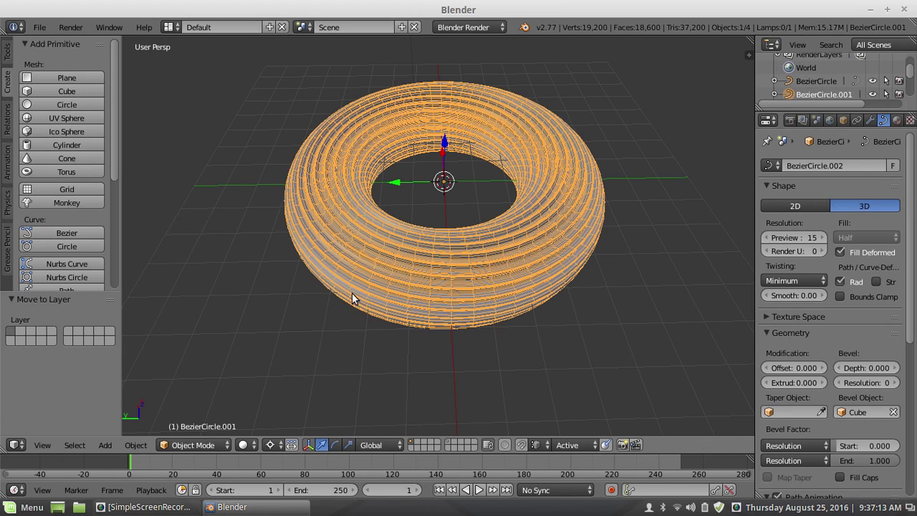
Try converting the duplicated ring from a curve to a mesh, check it in Edit Mode and undo the conversion.
click(138, 444)
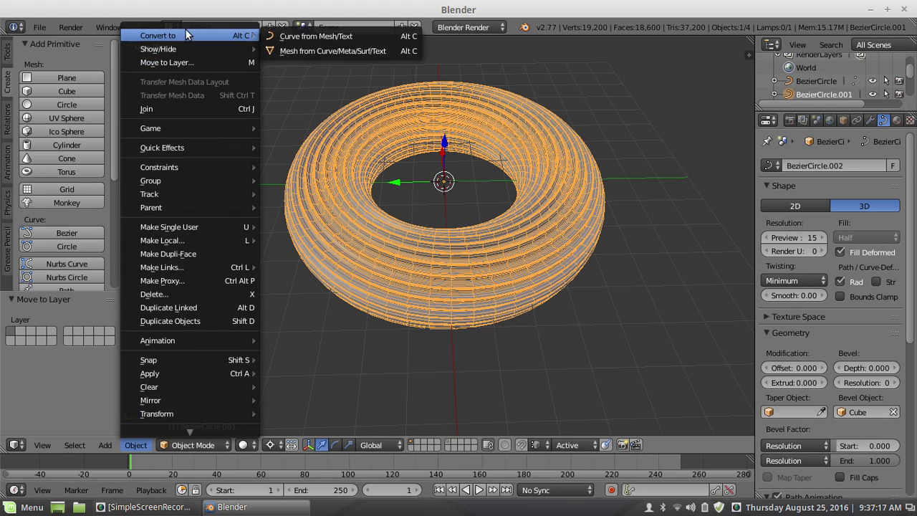
mouse_move(195, 35)
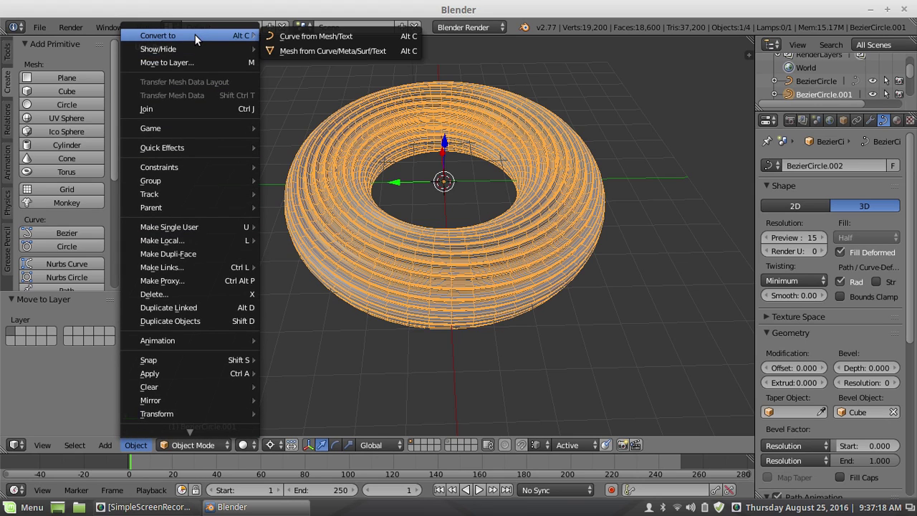
click(310, 52)
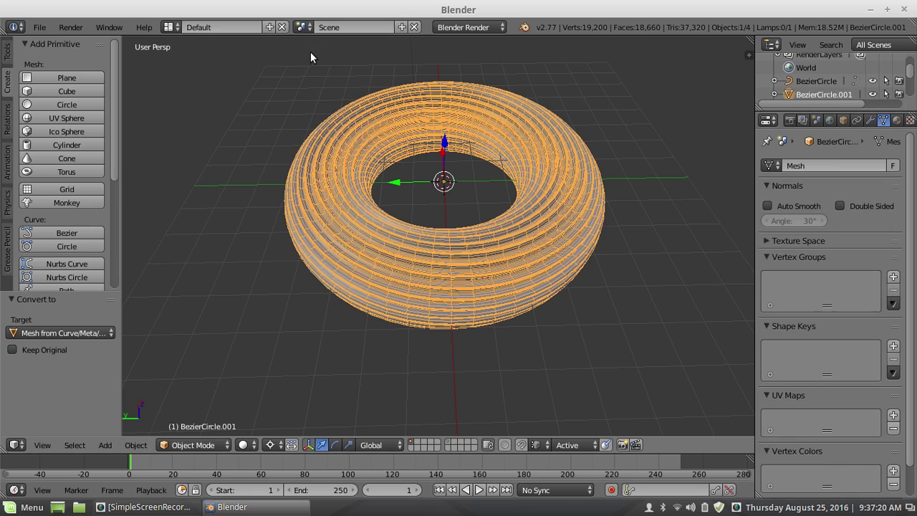
click(213, 440)
click(213, 413)
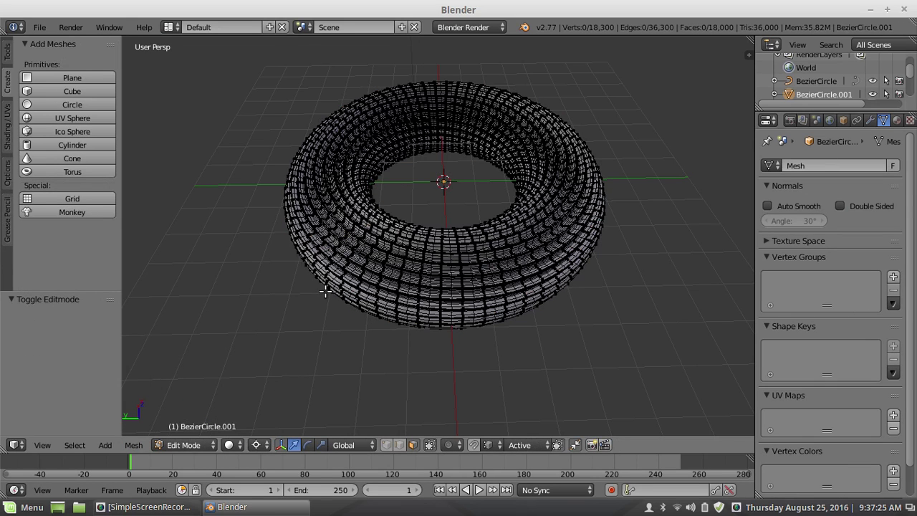
click(191, 445)
click(197, 426)
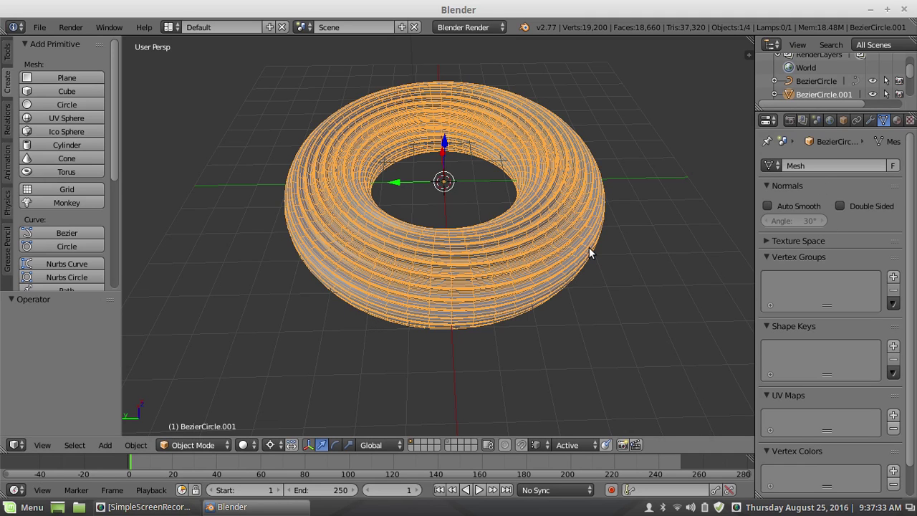
key(ctrl+z)
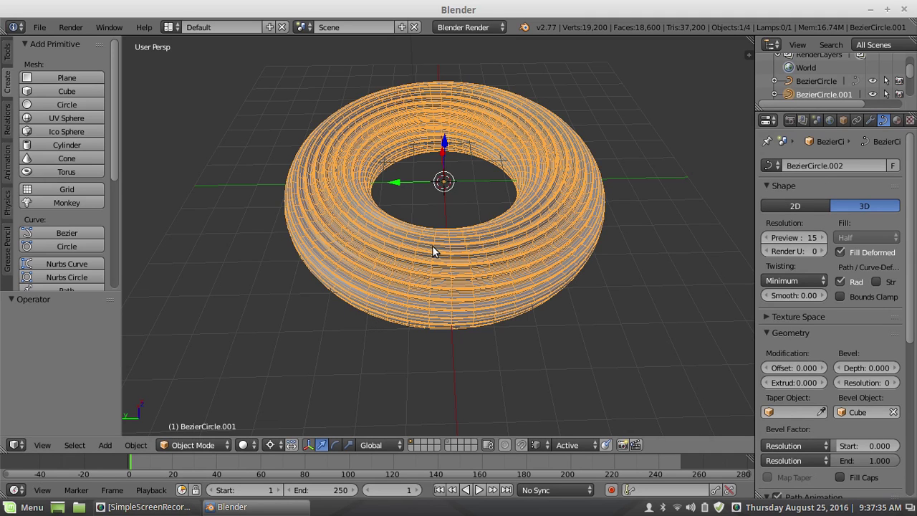
Examine the duplicated ring from several angles and compare its layer with the original ring's layer.
mouse_move(432, 246)
middle_down()
mouse_move(426, 221)
mouse_move(442, 237)
middle_up()
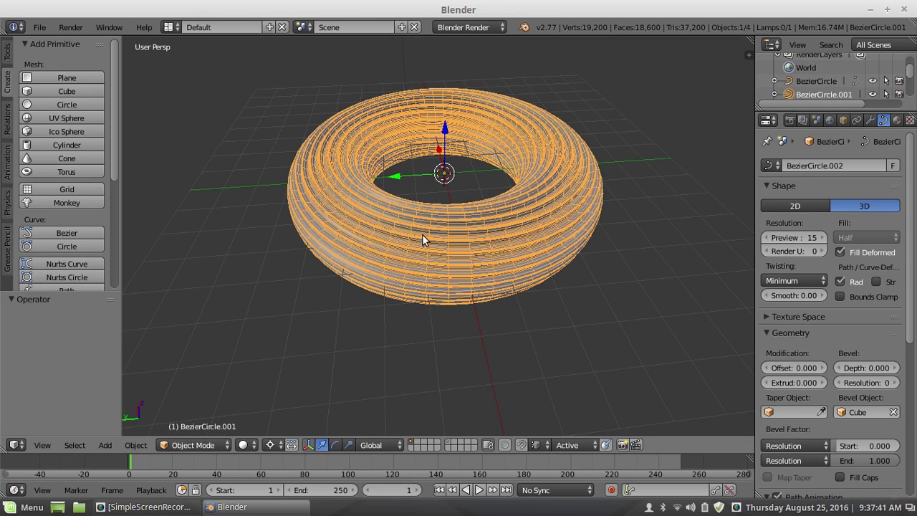
mouse_move(422, 240)
middle_down()
mouse_move(417, 275)
mouse_move(415, 240)
middle_up()
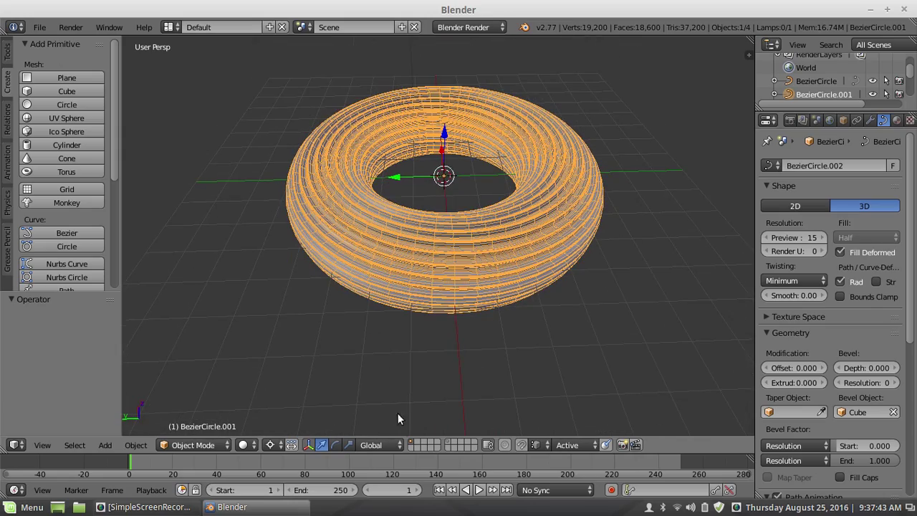
middle_drag(387, 266, 387, 288)
scroll(387, 287, down, 5)
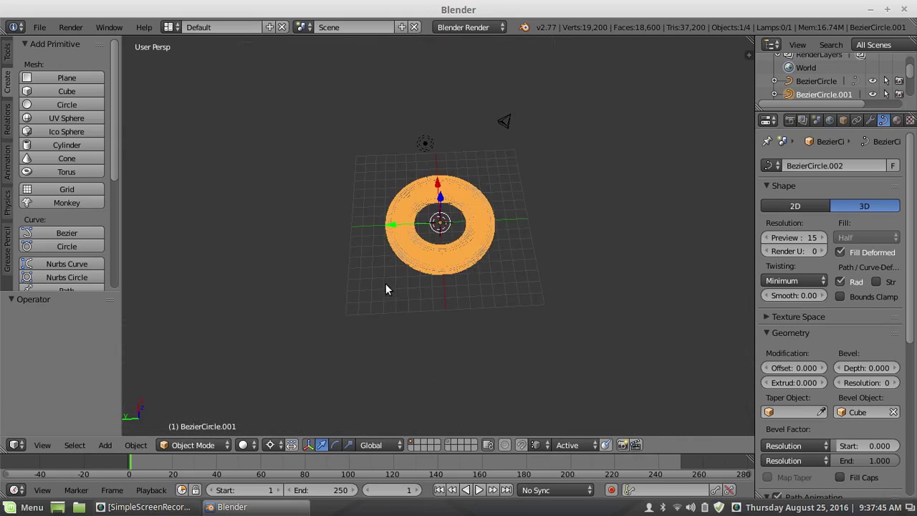
scroll(433, 224, up, 10)
scroll(436, 226, down, 4)
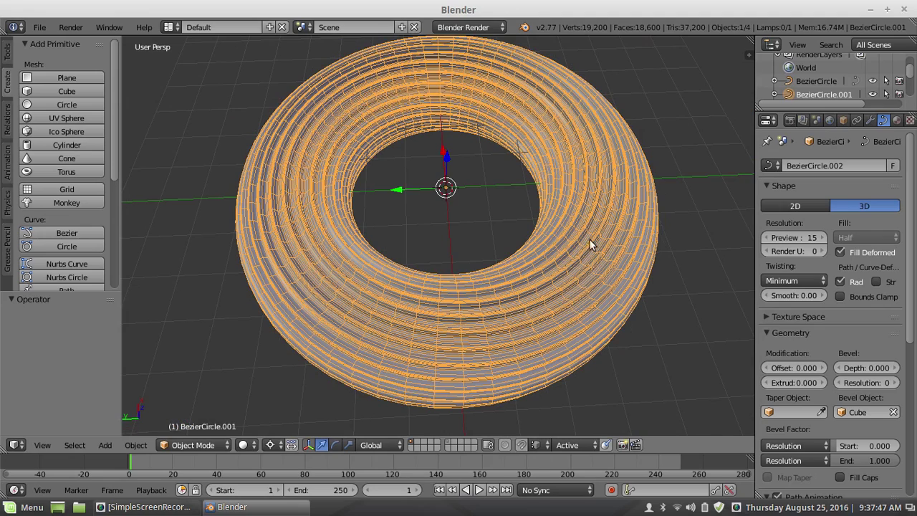
scroll(843, 74, up, 1)
scroll(843, 74, down, 3)
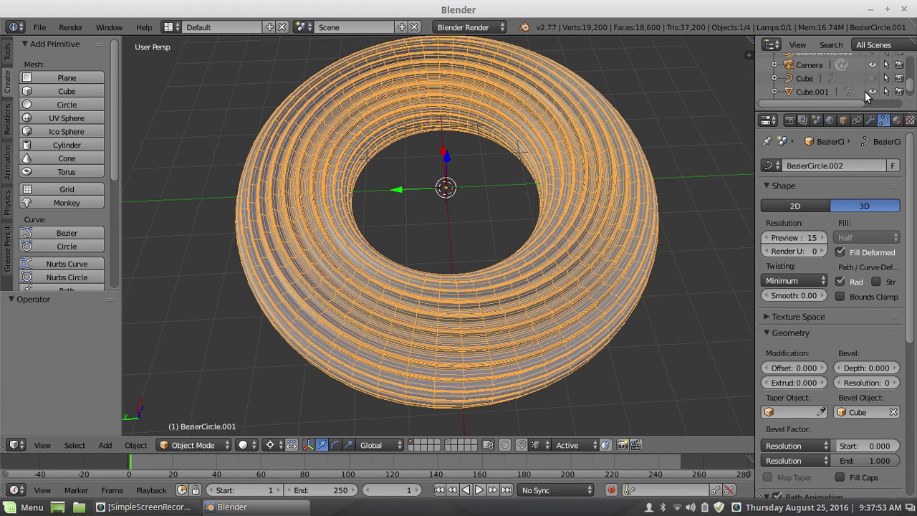
click(450, 440)
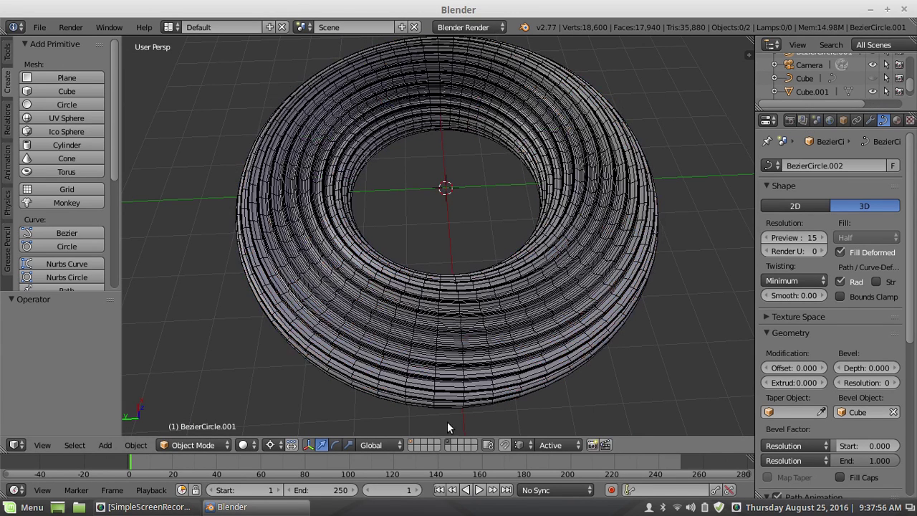
shift+click(414, 441)
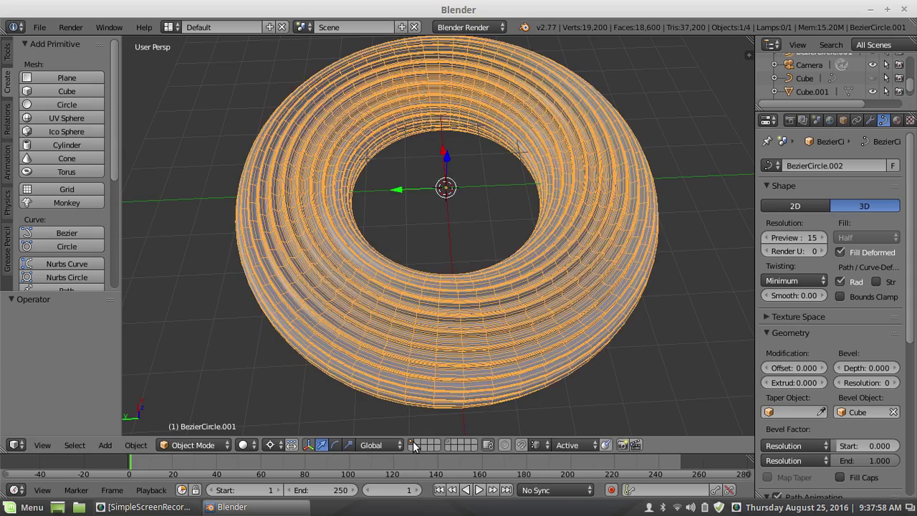
Center the view on the Cube.001 gear and hide the duplicated ring that covers it.
click(809, 92)
key(KP_Decimal)
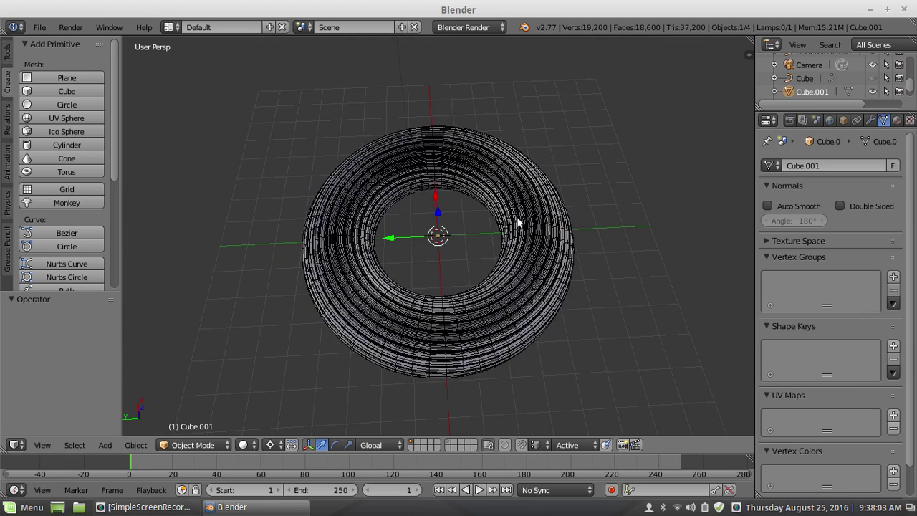
right_click(516, 316)
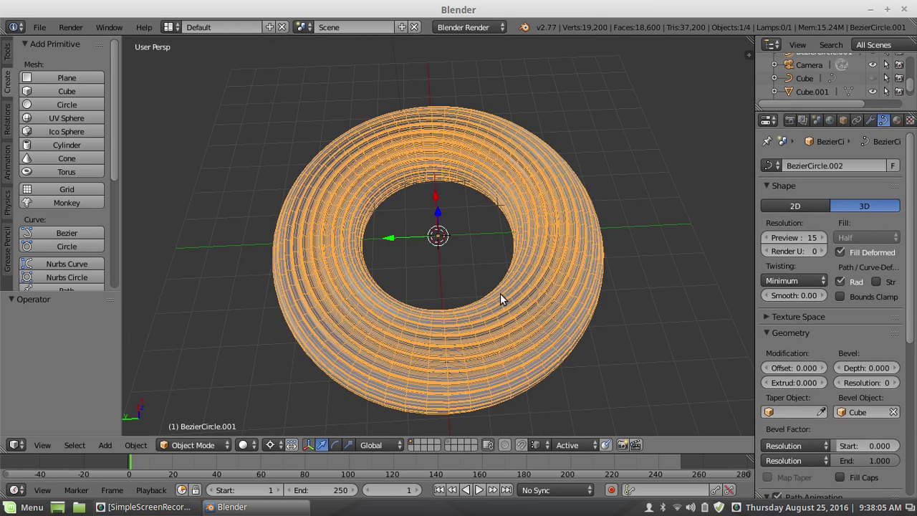
key(h)
Select the Cube.001 gear mesh and rotate it 90 degrees about the global X axis.
right_click(439, 354)
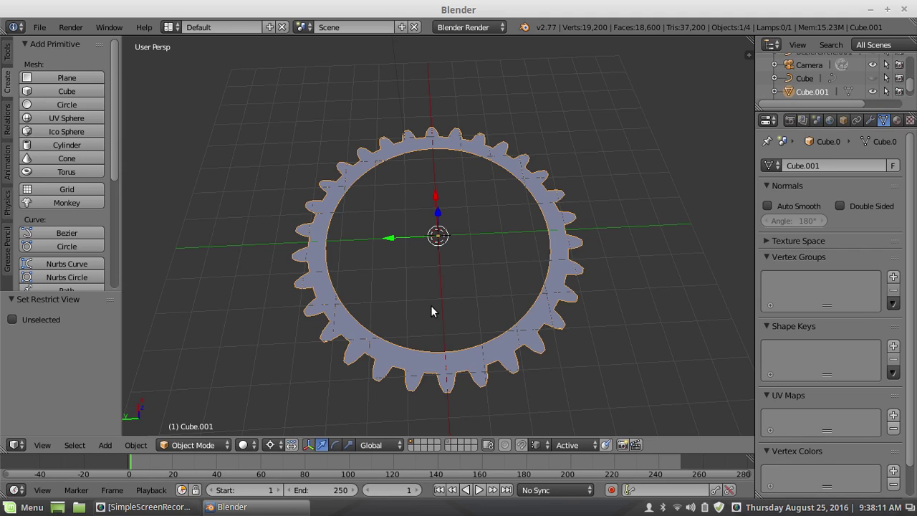
key(r)
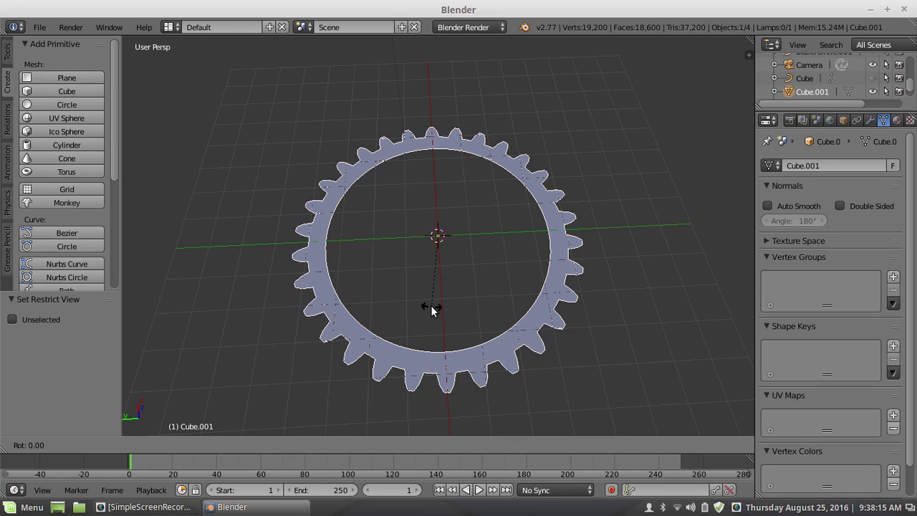
text(x90)
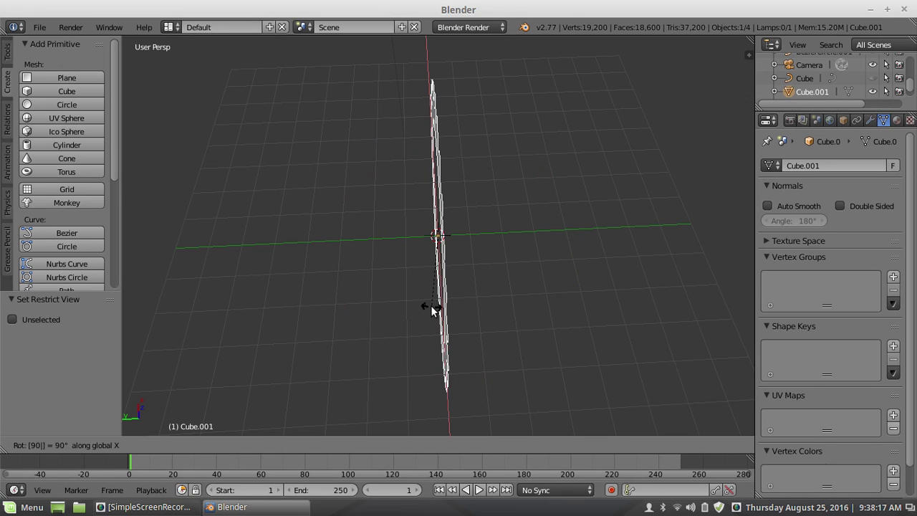
key(Return)
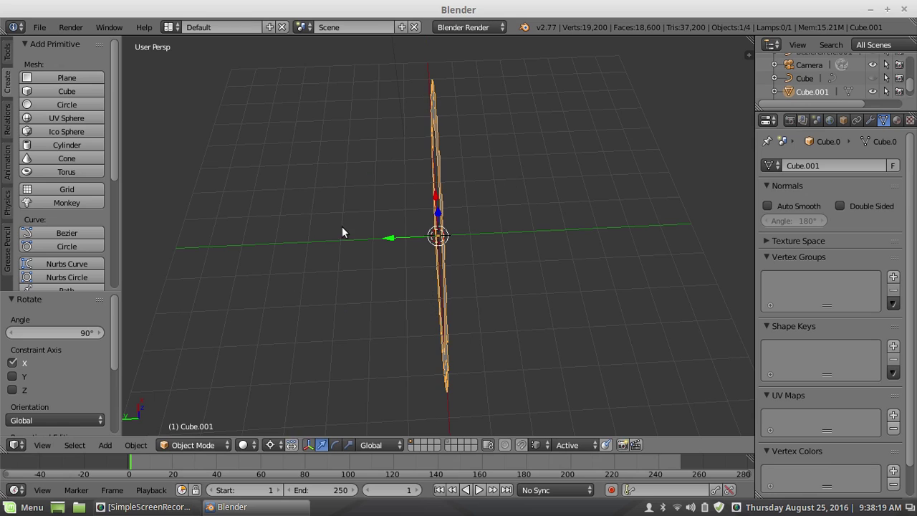
Scale the Cube.001 gear down uniformly by a factor of about 0.352.
middle_drag(341, 228, 454, 233)
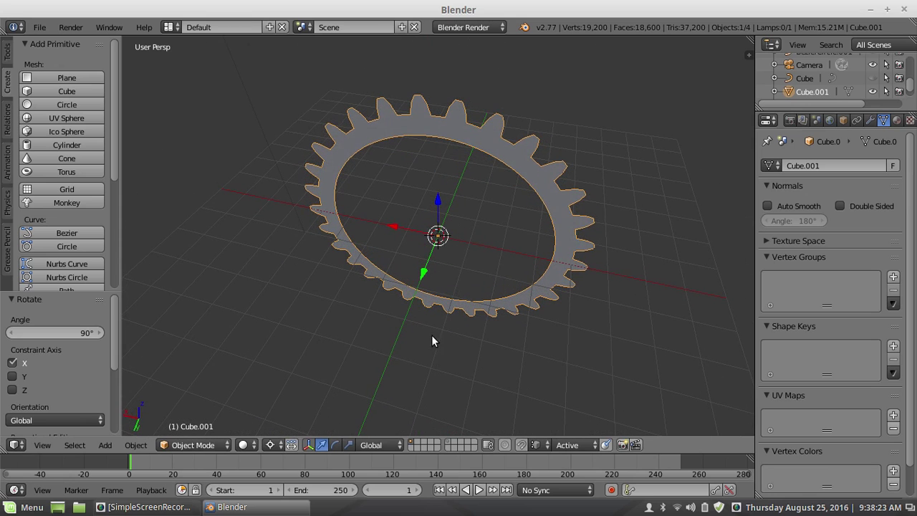
key(s)
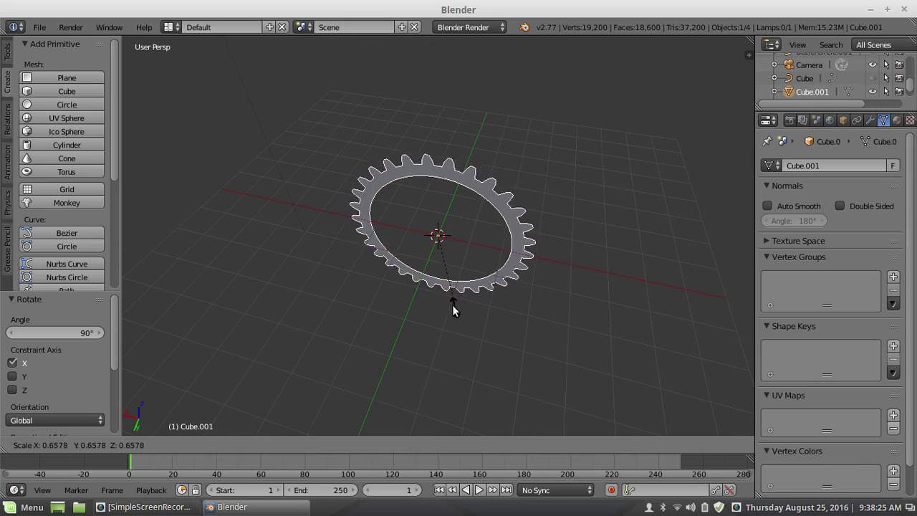
click(432, 274)
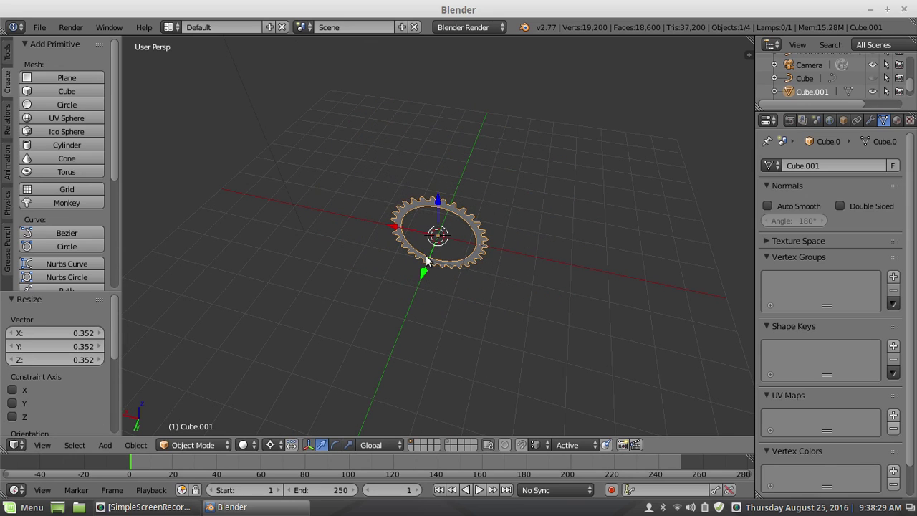
Move the gear about -4.554 units along the global X axis and switch the pivot point from the 3D cursor to the object's own center.
key(g)
key(x)
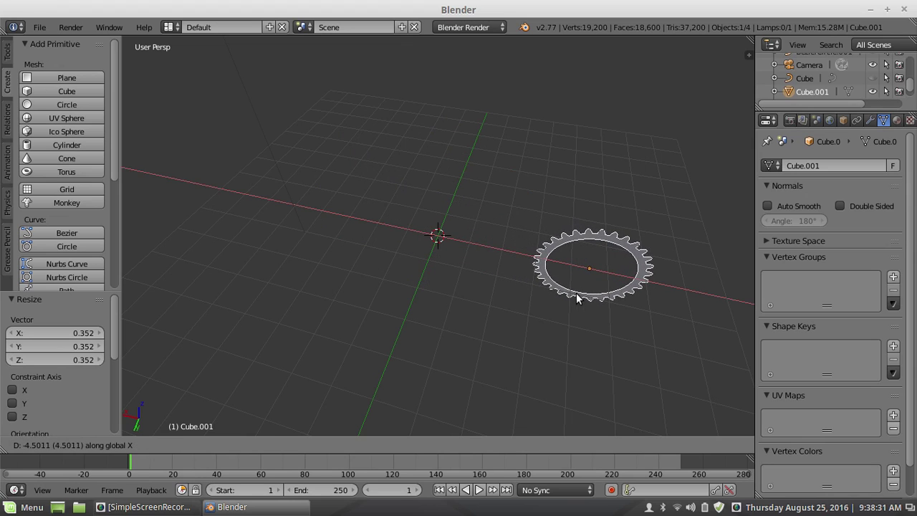
click(578, 293)
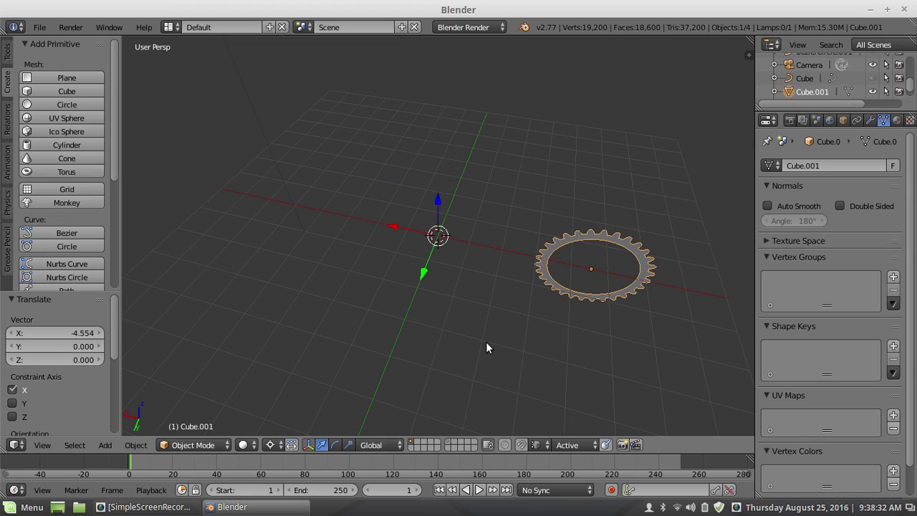
click(266, 449)
click(299, 380)
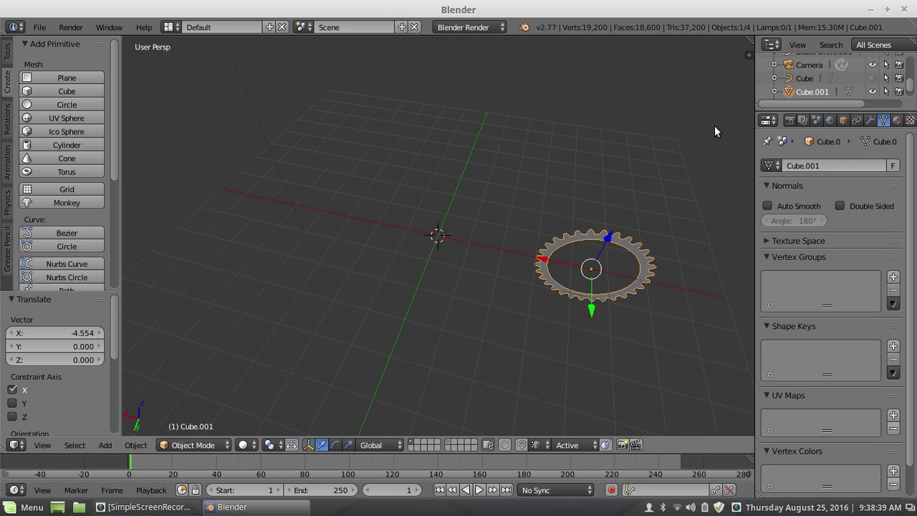
Unhide the duplicated ring and select only that ring instead of the gear.
key(alt+h)
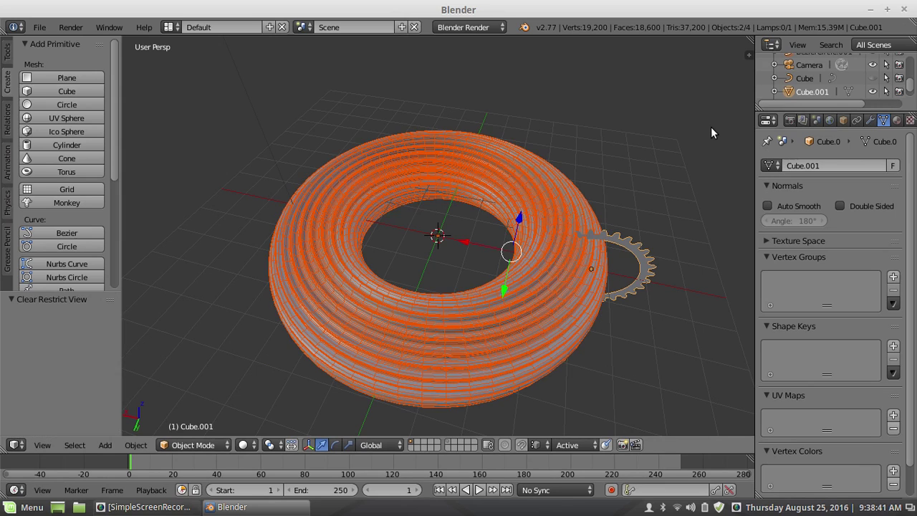
key(a)
right_click(517, 311)
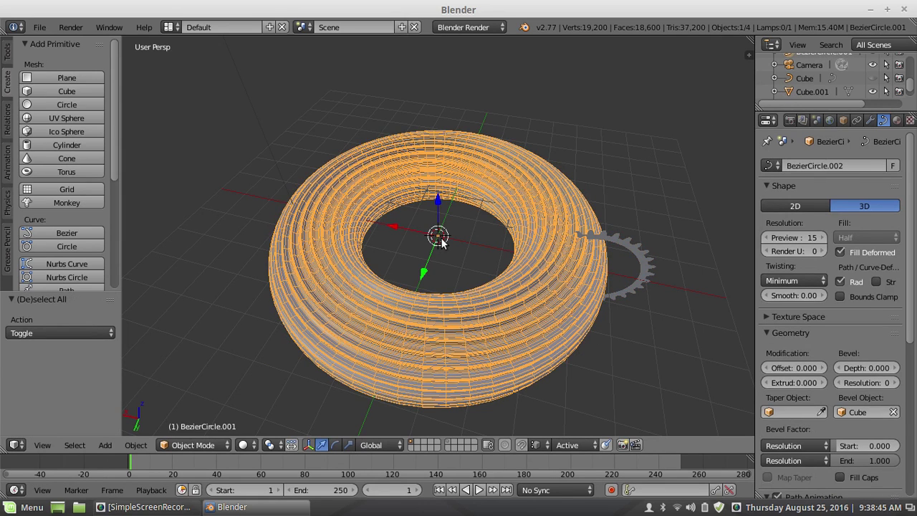
right_click(638, 263)
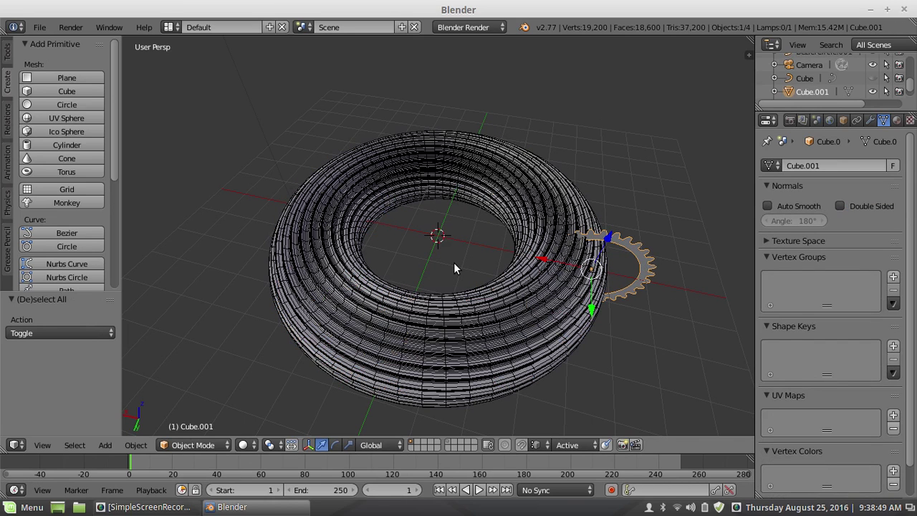
right_click(452, 323)
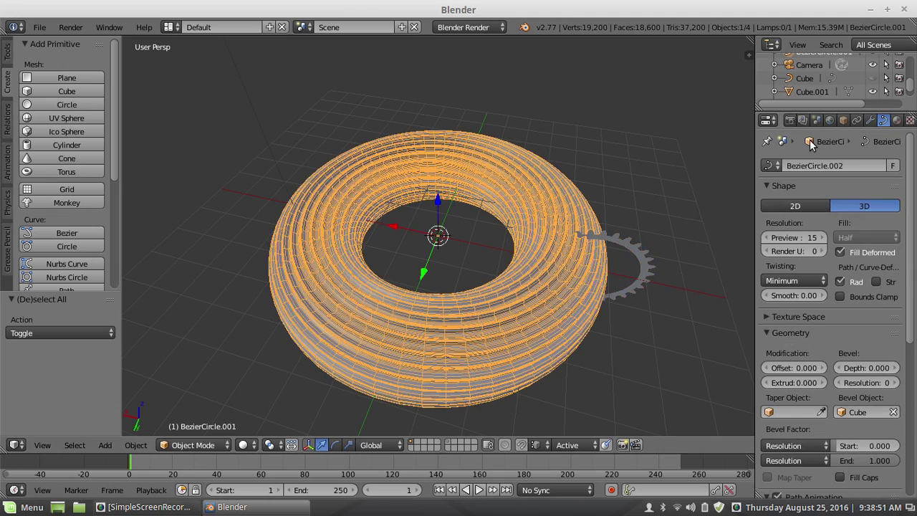
Set the maximum draw type of the duplicated ring to Wire in its object display settings.
click(841, 119)
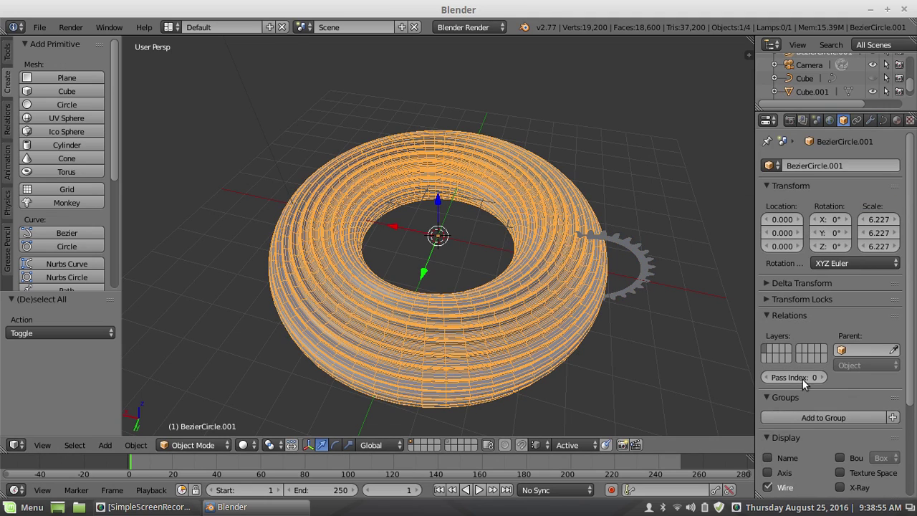
scroll(803, 359, down, 4)
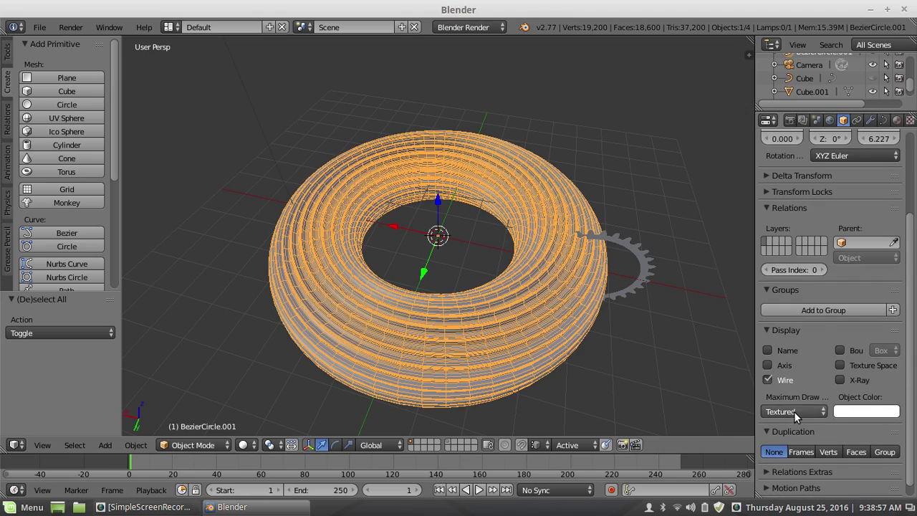
click(794, 411)
click(769, 381)
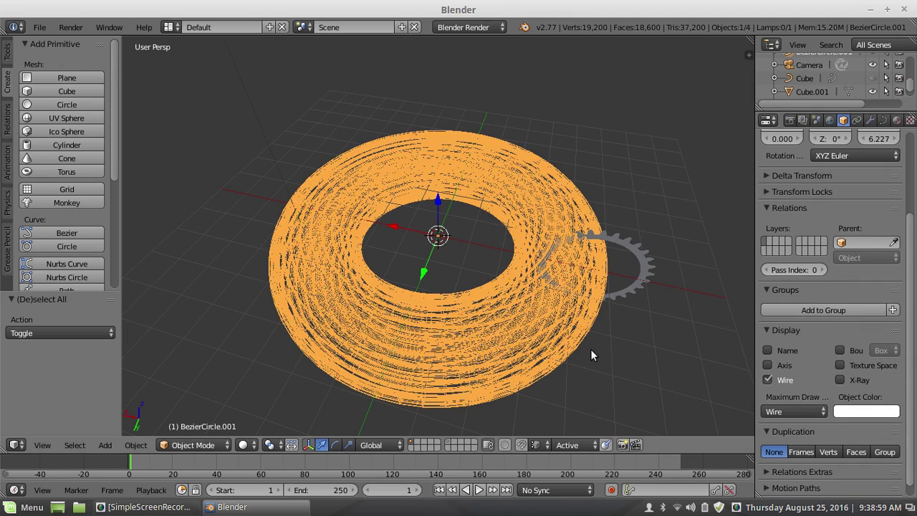
Select the gear and, in front orthographic view, move it about 7.949 units along the global X axis into the ring's opposite side.
key(a)
middle_drag(582, 337, 600, 255)
right_click(640, 220)
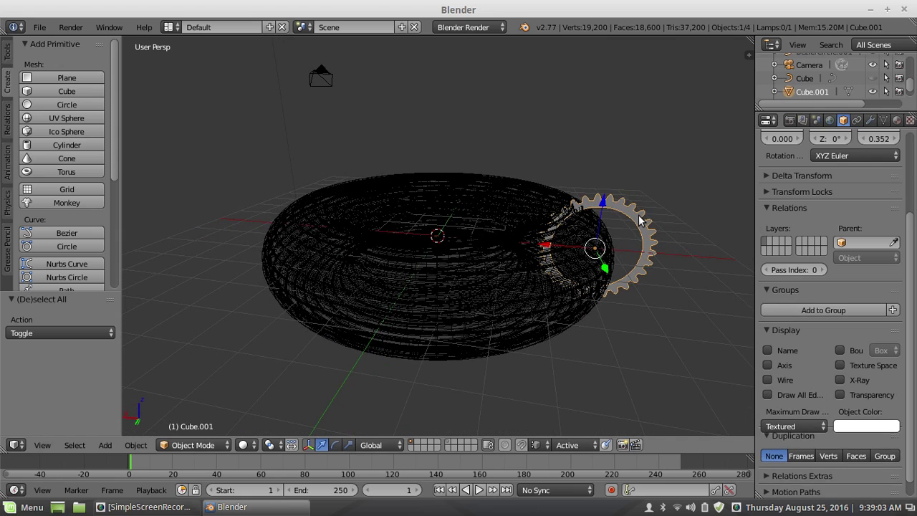
key(KP_5)
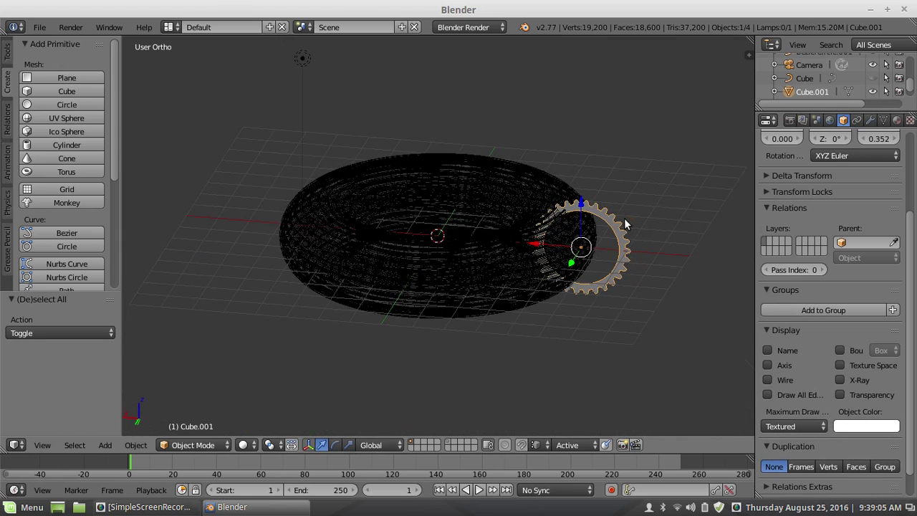
key(KP_1)
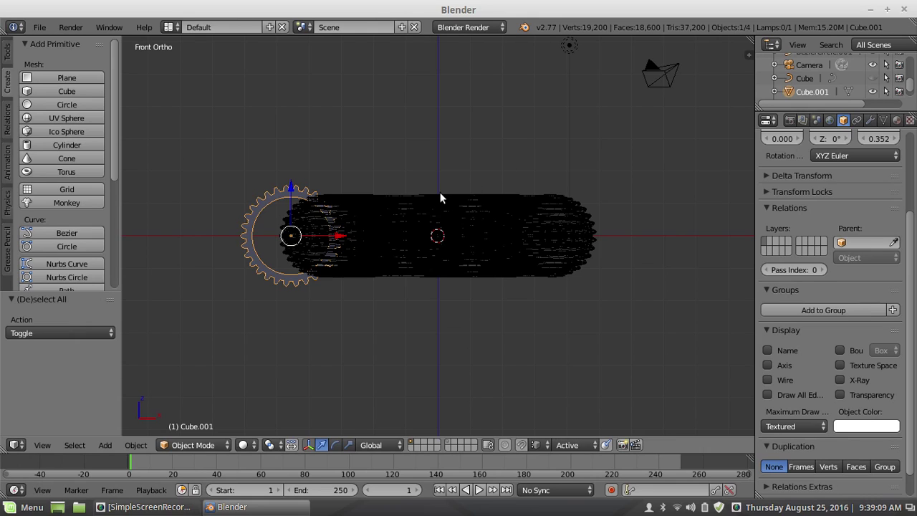
key(g)
key(x)
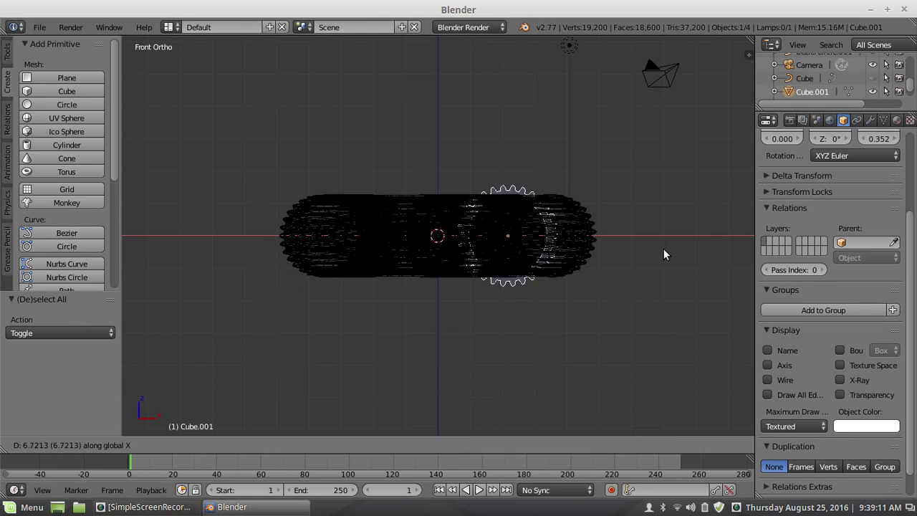
click(696, 252)
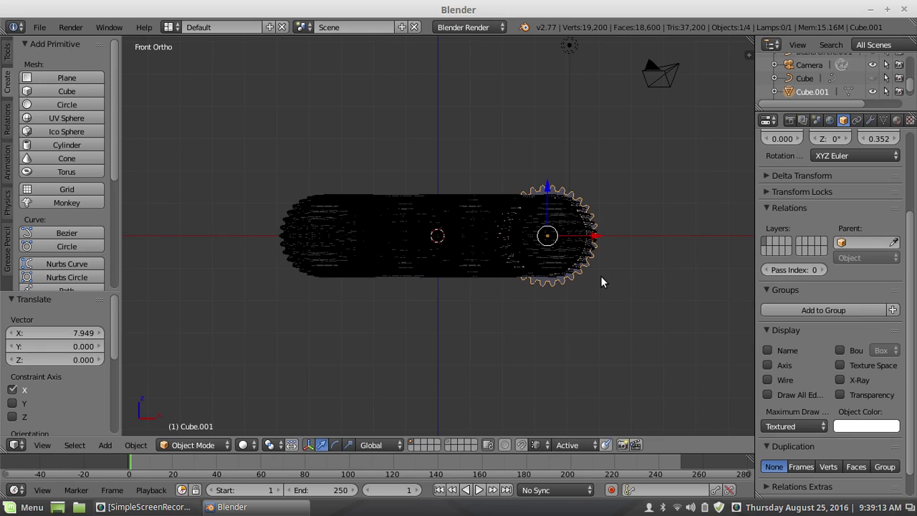
Scale the gear uniformly by about 0.793 to fit inside the ring's cross-section and frame it in the view.
scroll(600, 276, up, 2)
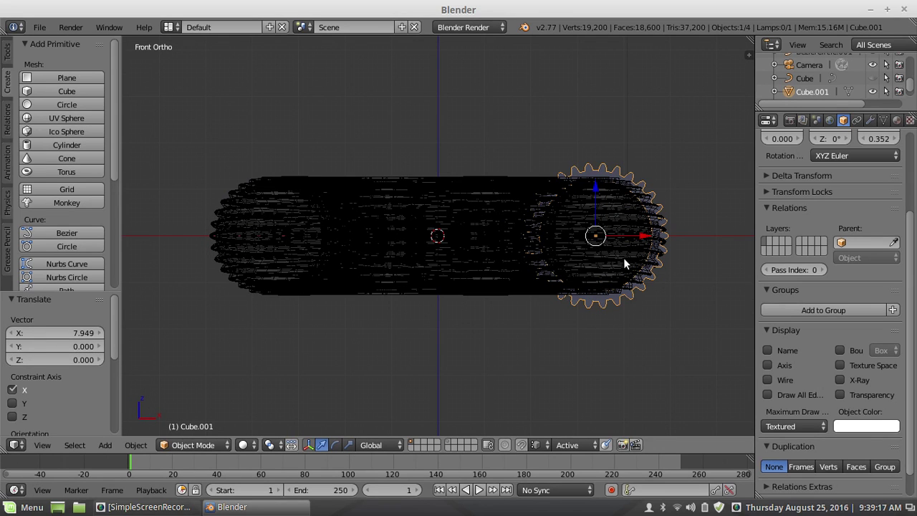
key(s)
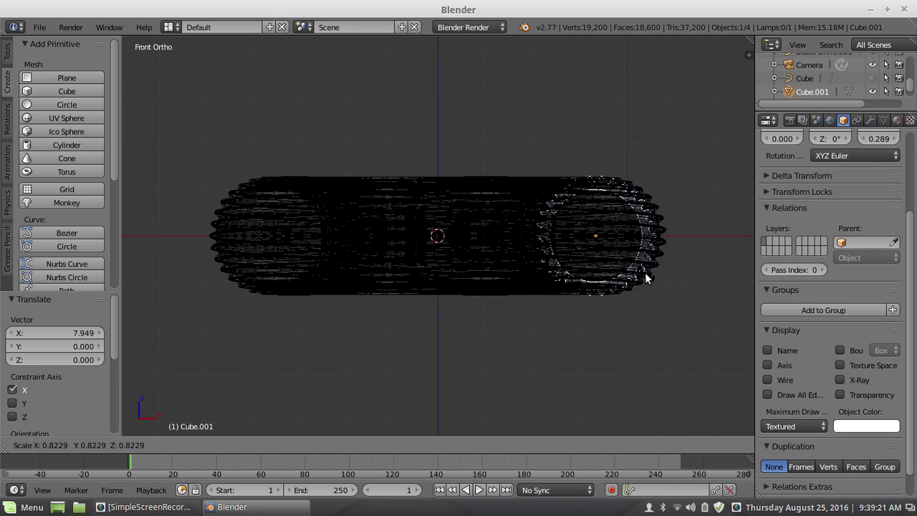
click(649, 278)
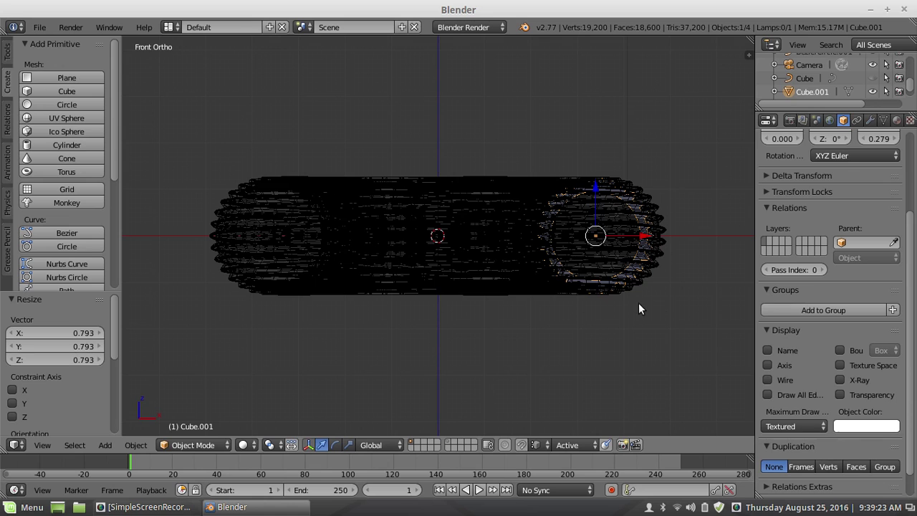
key(KP_Decimal)
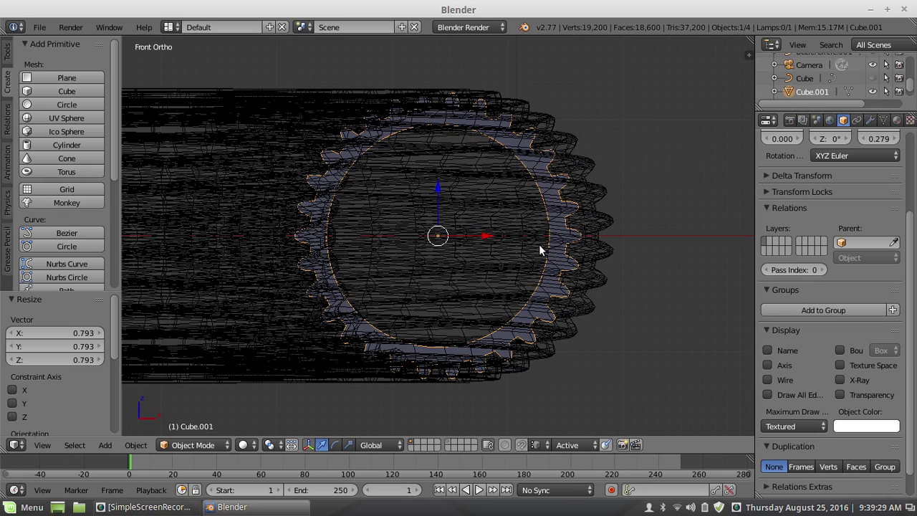
key(r)
text(y90)
key(equal)
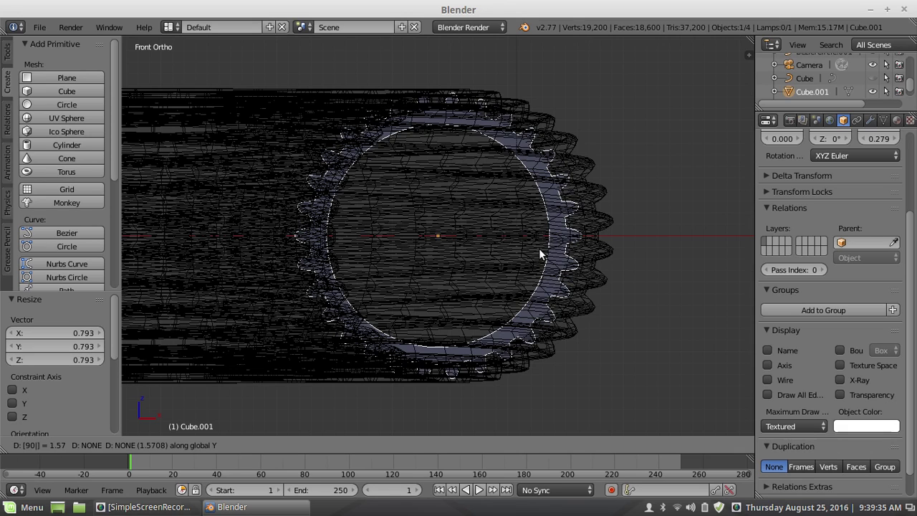
key(x)
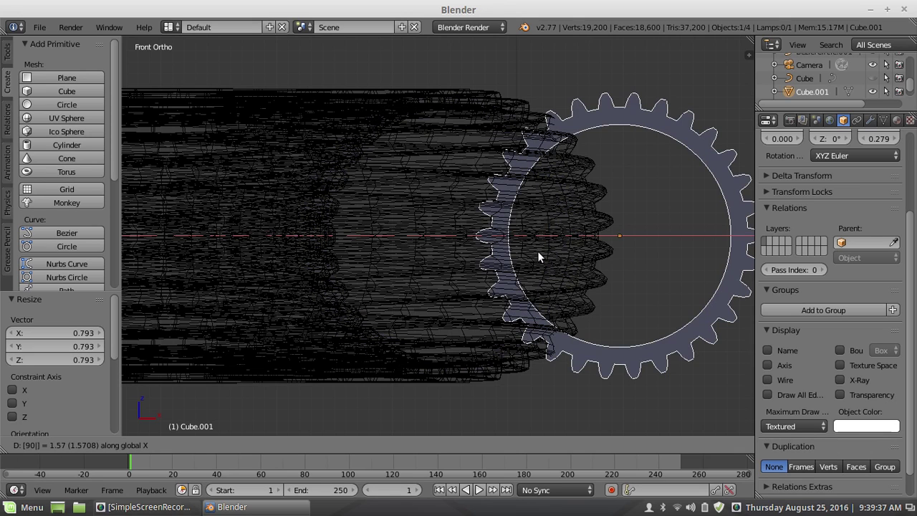
right_click(492, 287)
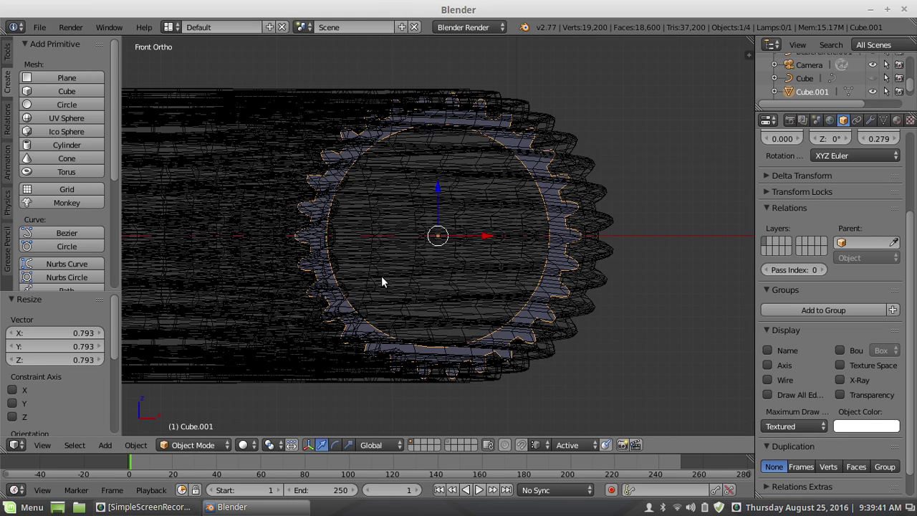
Apply the gear's rotation and scale and move it about -1.864 units along the global X axis toward the ring's center.
key(ctrl+a)
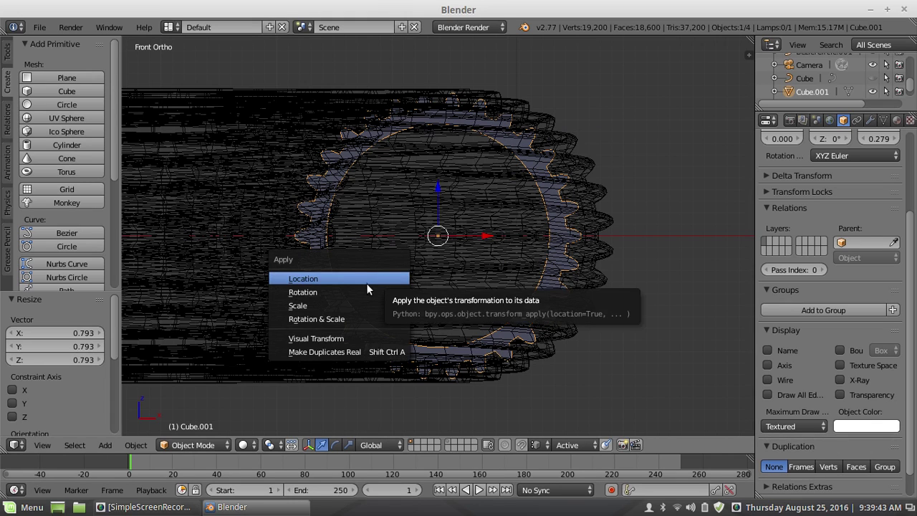
click(348, 319)
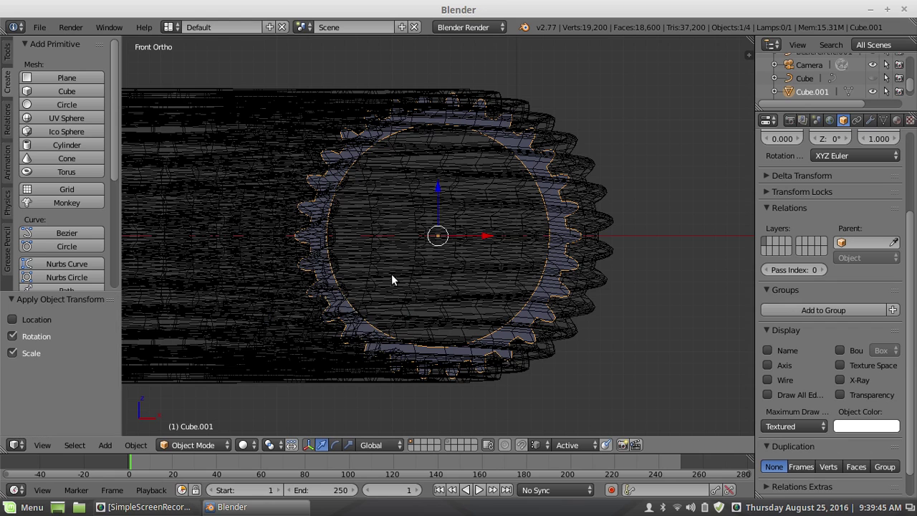
scroll(389, 271, down, 2)
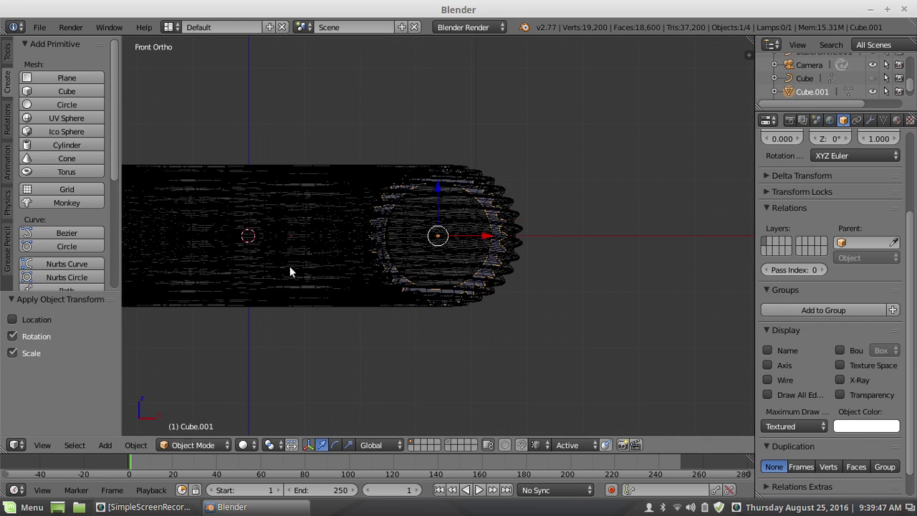
shift+middle_drag(259, 262, 411, 293)
scroll(527, 319, up, 1)
scroll(537, 312, up, 1)
key(g)
key(x)
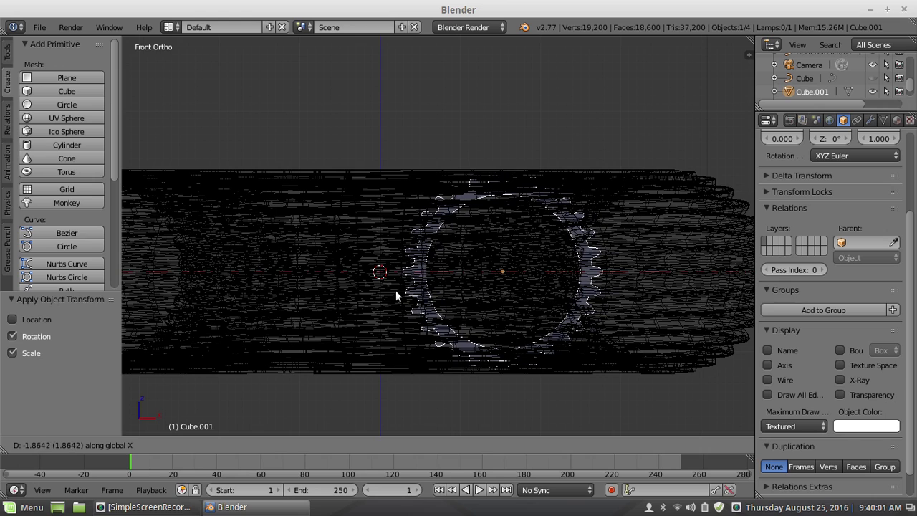
click(395, 290)
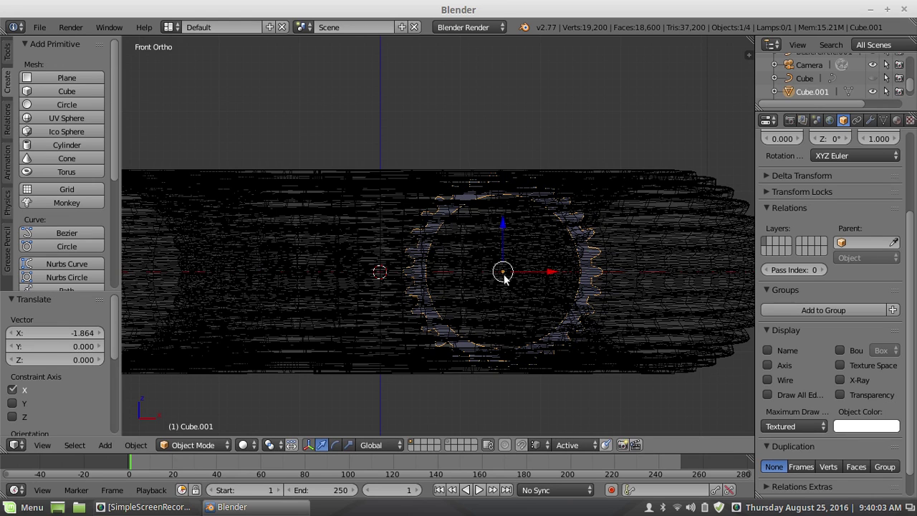
Select the wireframe ring and examine how the gear sits against its inner edge from the front, top and in perspective.
scroll(538, 258, down, 1)
scroll(537, 259, down, 1)
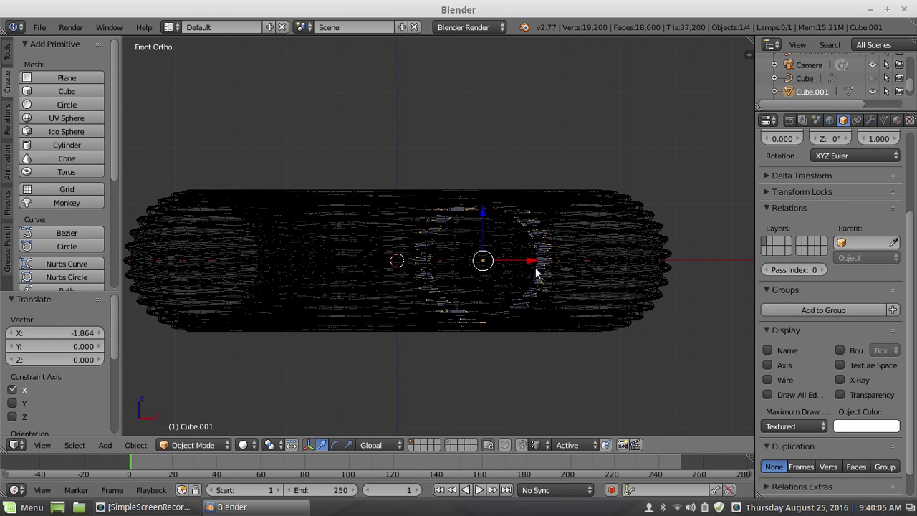
right_click(385, 320)
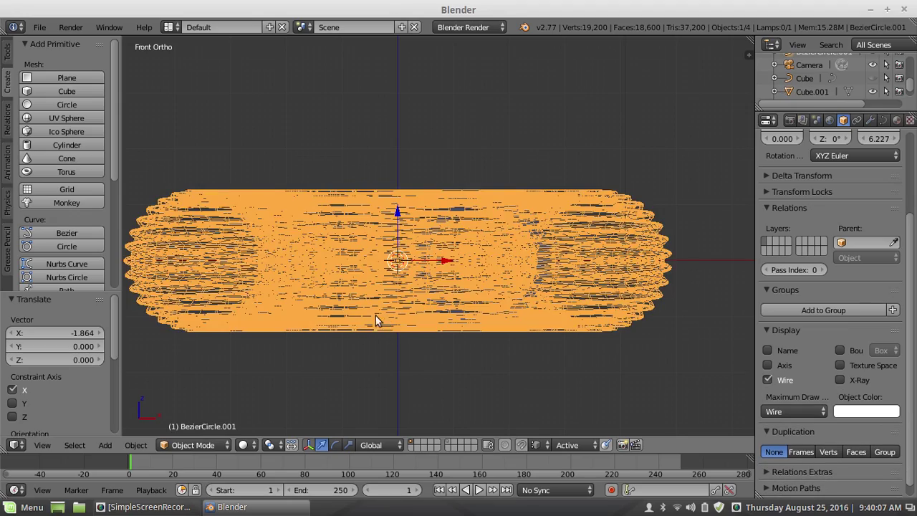
middle_drag(377, 315, 374, 389)
middle_drag(371, 319, 384, 338)
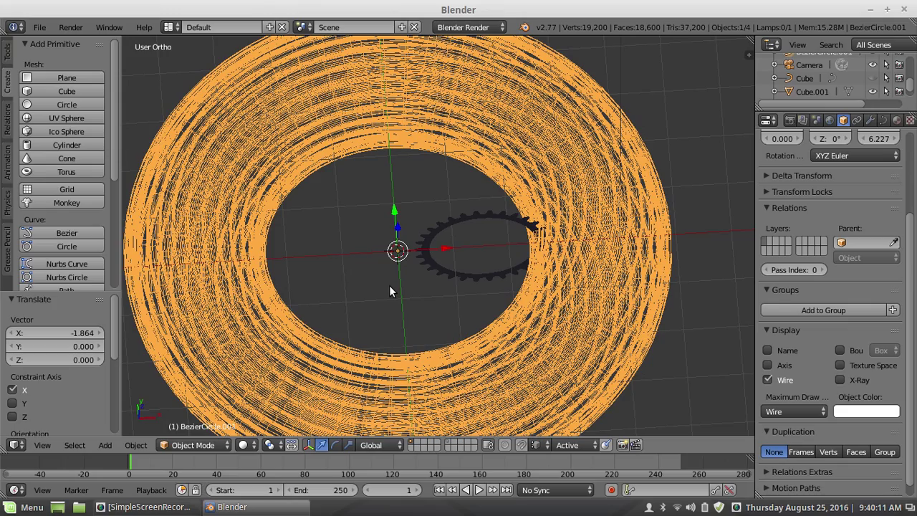
key(KP_7)
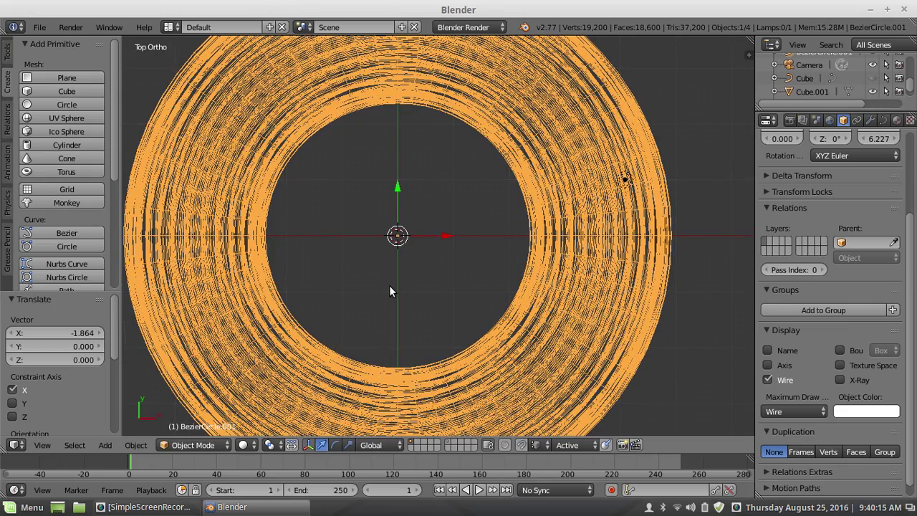
key(KP_5)
middle_drag(344, 308, 397, 331)
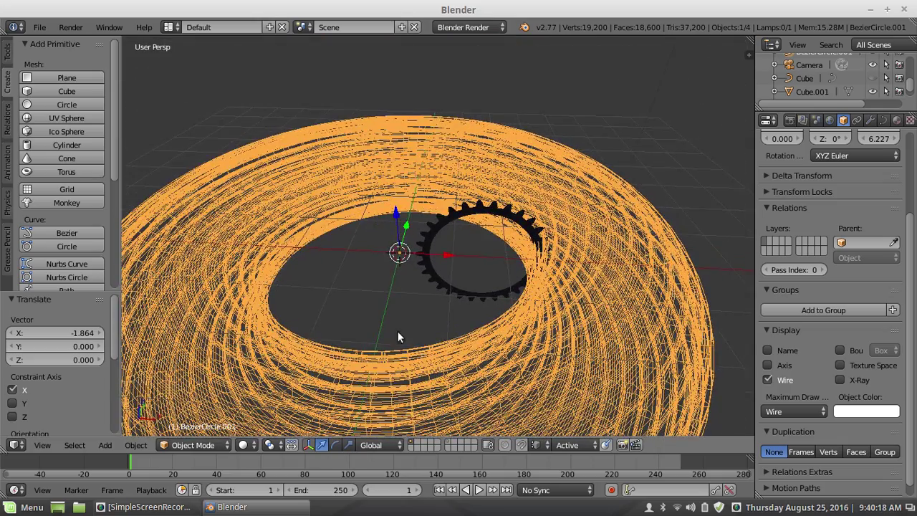
In Edit Mode, set the pivot point to the 3D cursor and scale the whole ring curve by about 0.483, excluding the Z axis.
click(188, 445)
click(194, 408)
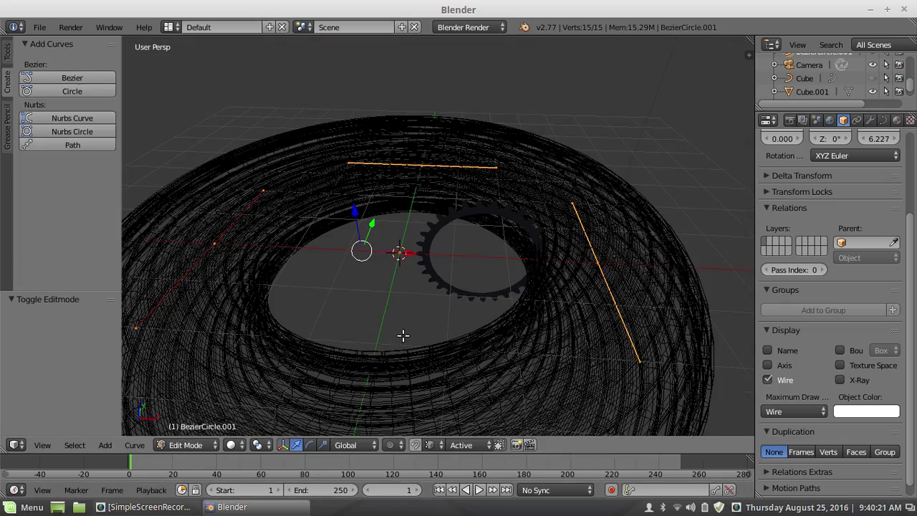
key(a)
key(a)
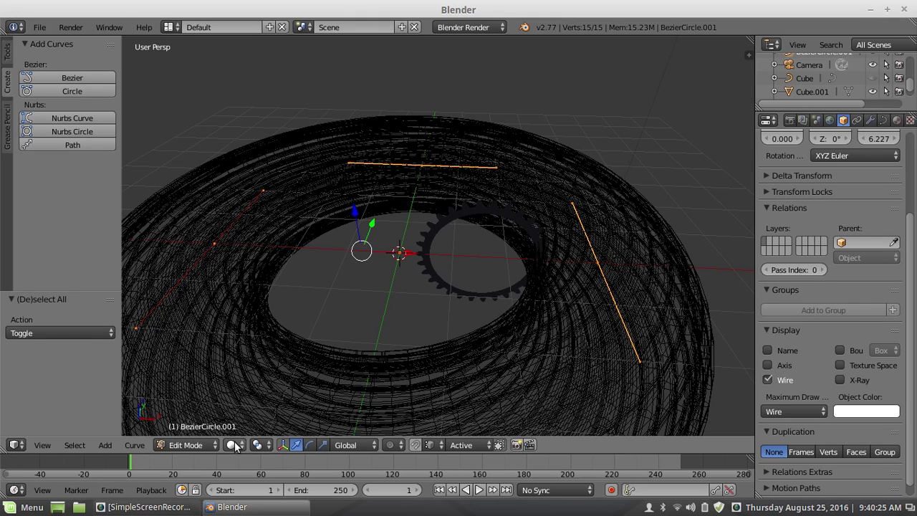
click(260, 445)
click(278, 419)
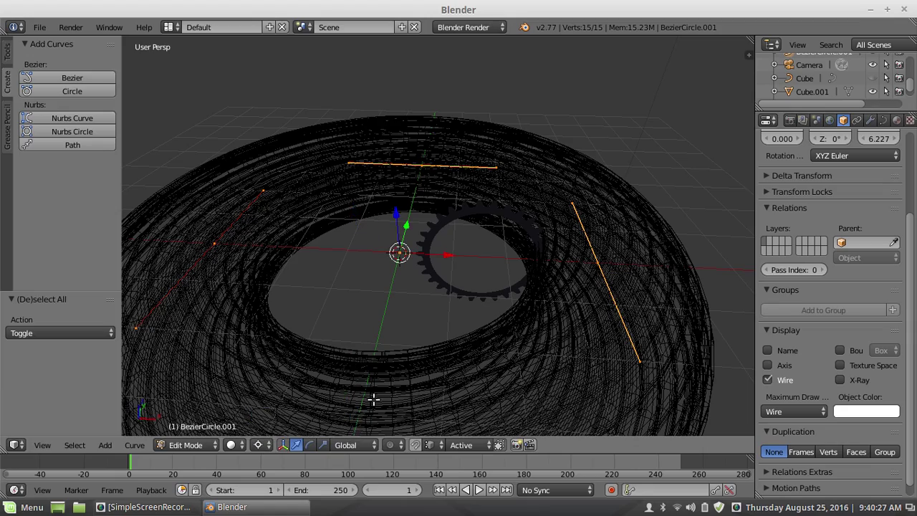
key(s)
key(shift+z)
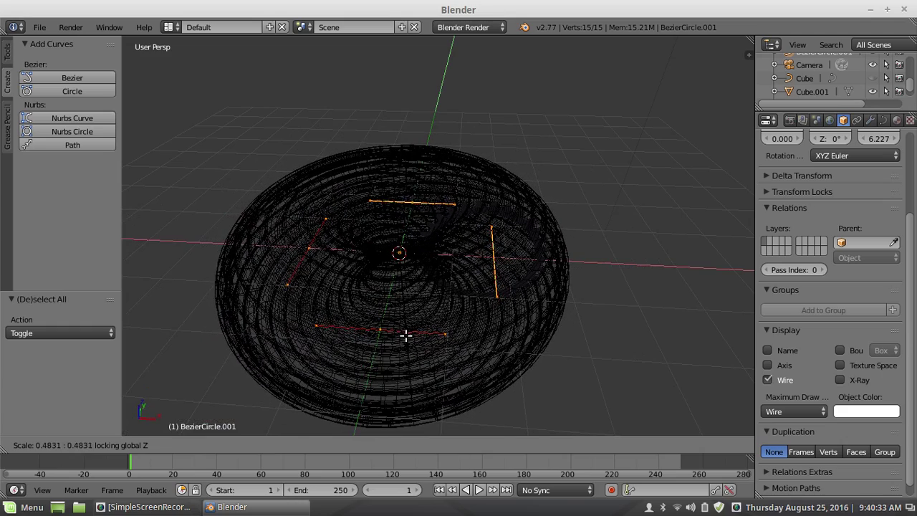
click(403, 335)
Examine the ring's central hole and profile from the top and right orthographic views, and its fit around the gear in Object Mode.
key(KP_7)
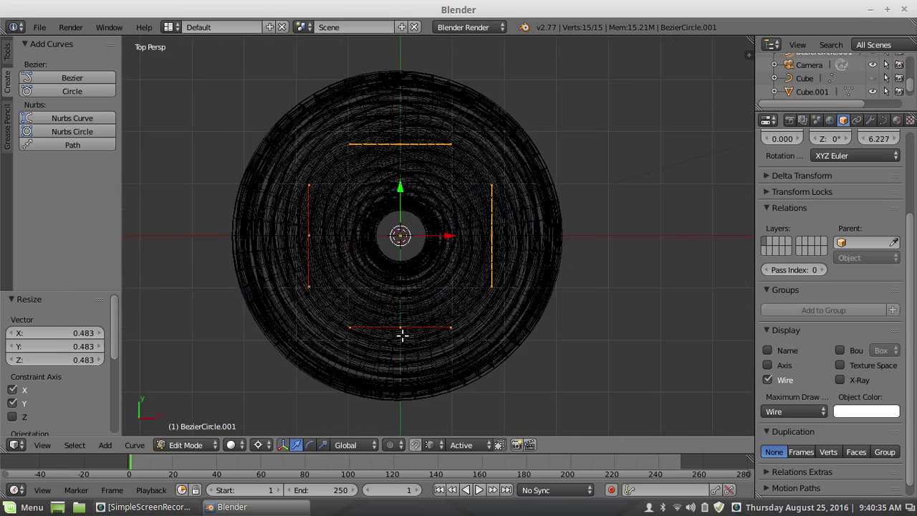
key(KP_5)
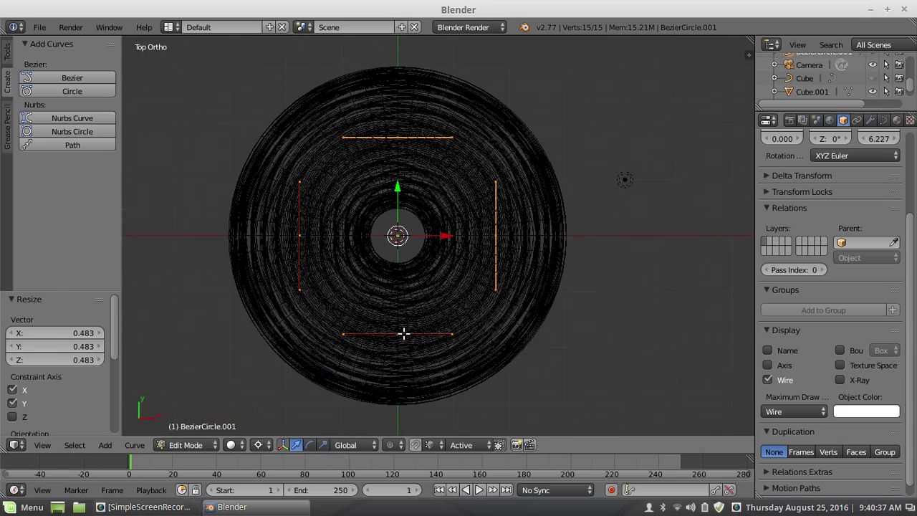
scroll(403, 335, up, 2)
scroll(405, 321, up, 1)
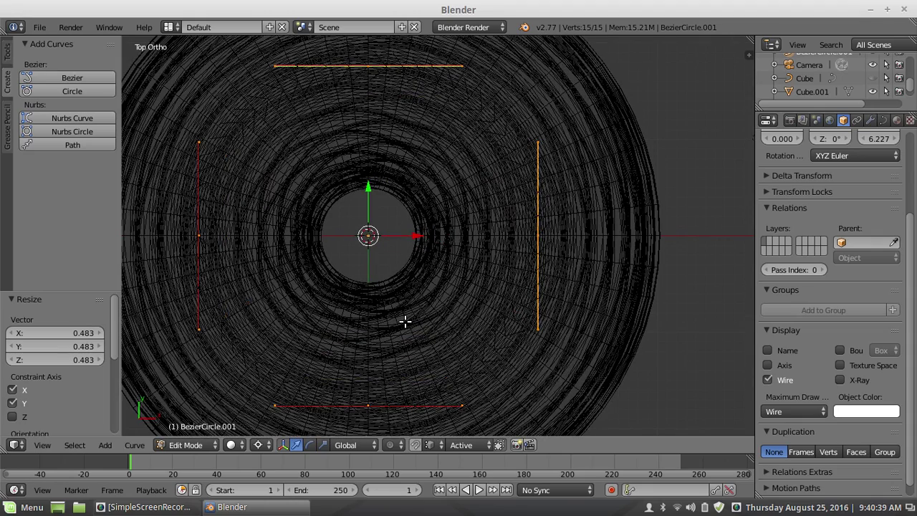
scroll(405, 322, down, 1)
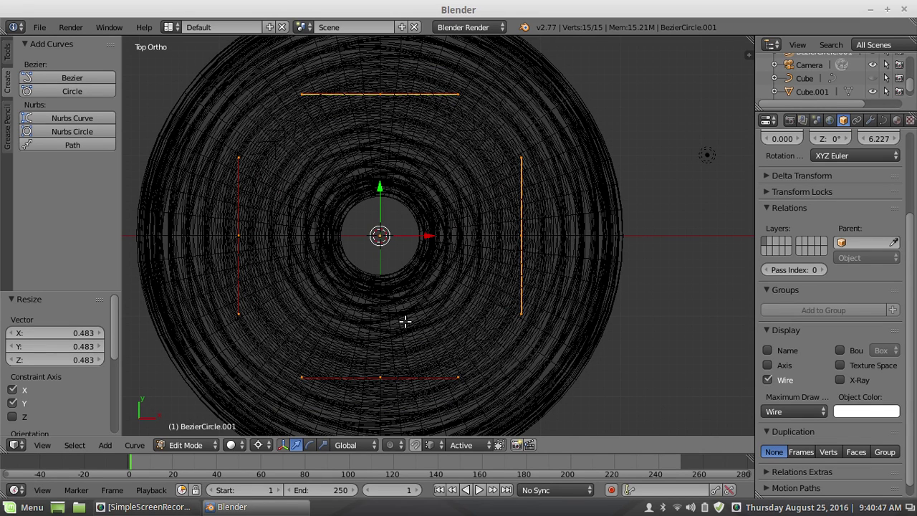
key(KP_3)
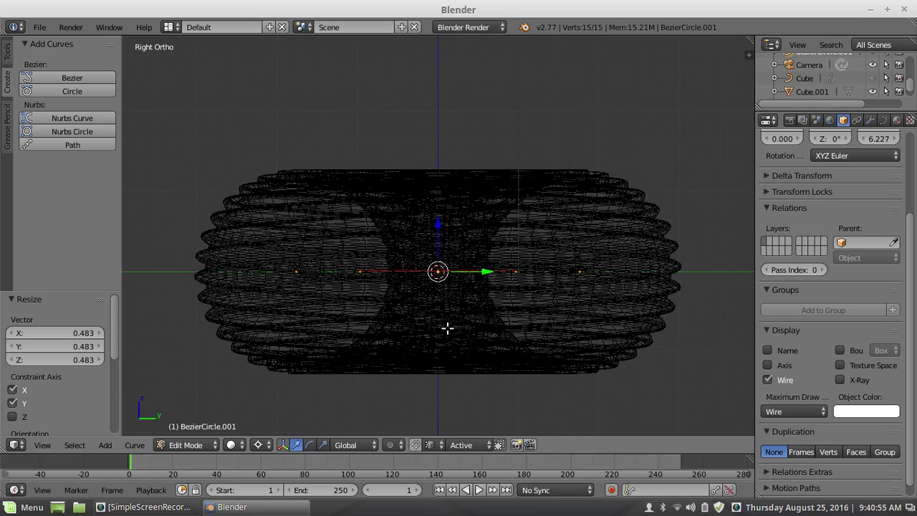
click(179, 444)
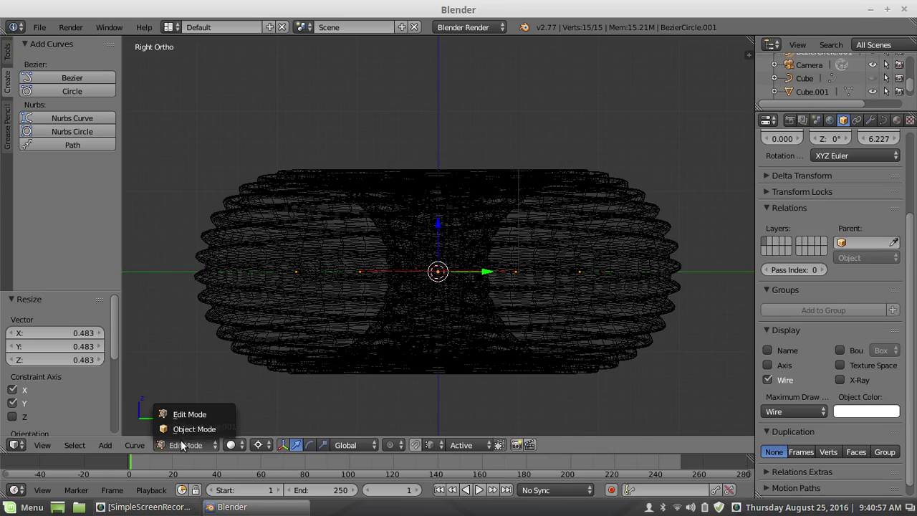
click(176, 429)
middle_drag(263, 316, 478, 359)
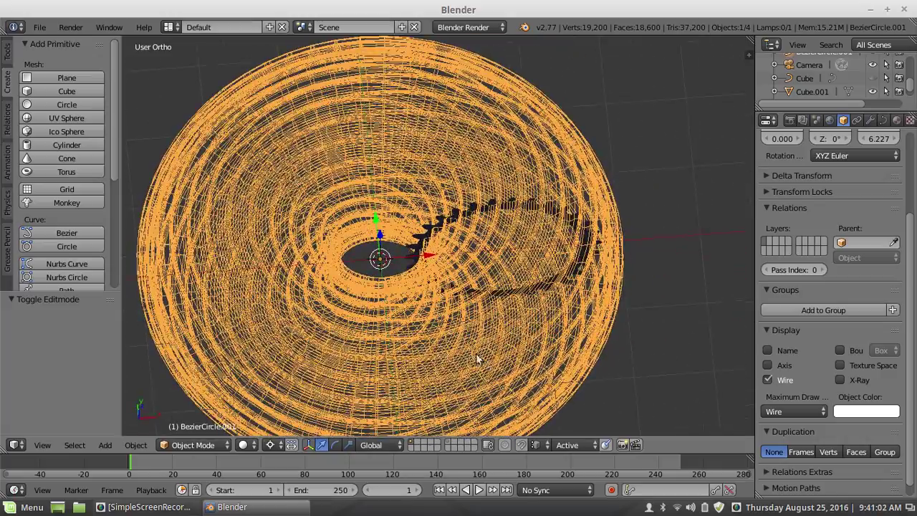
Scale the whole ring curve in Edit Mode by about 0.849, excluding the Z axis, and return to Object Mode.
click(210, 443)
click(203, 410)
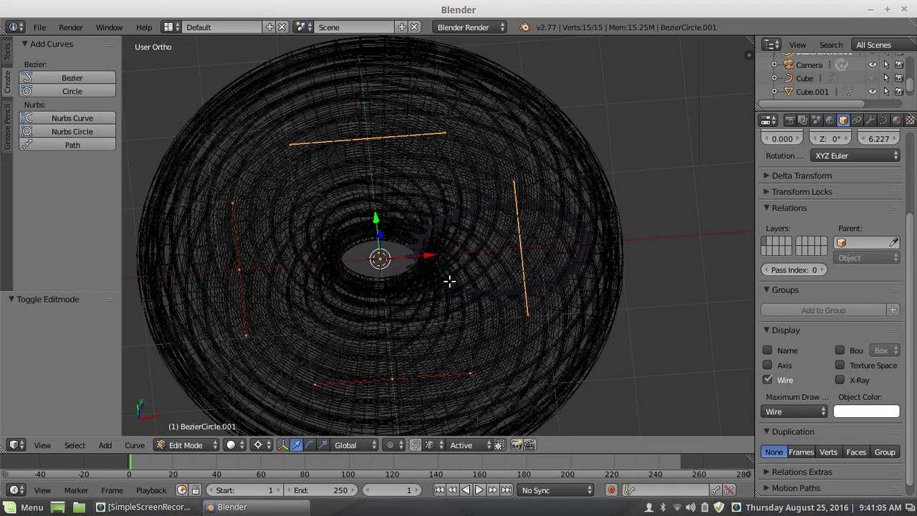
key(s)
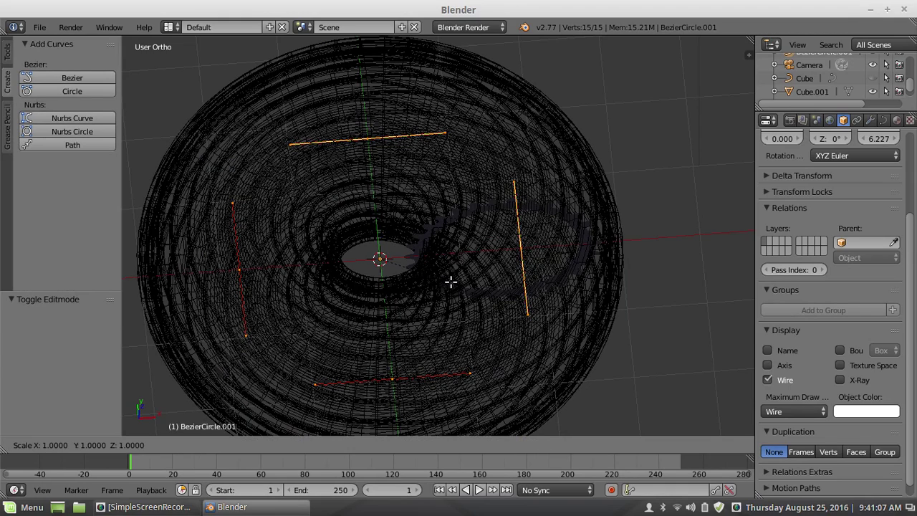
key(shift+z)
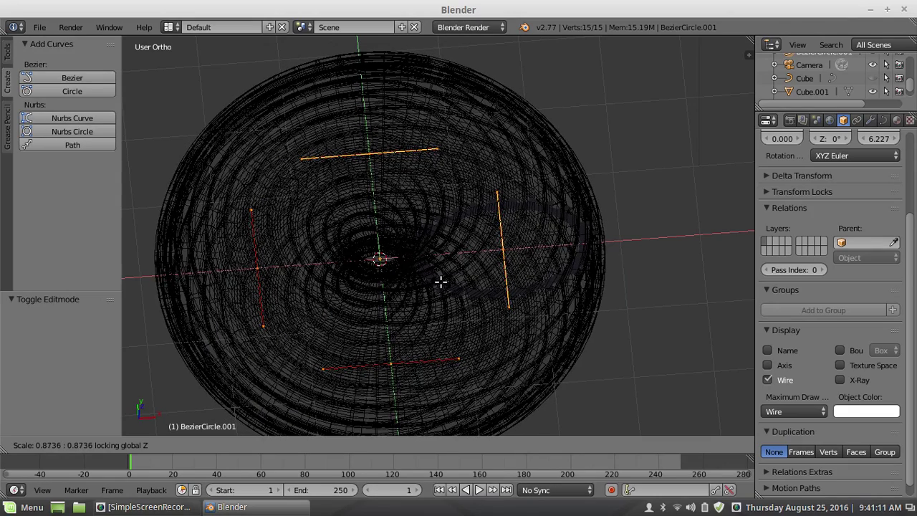
click(438, 281)
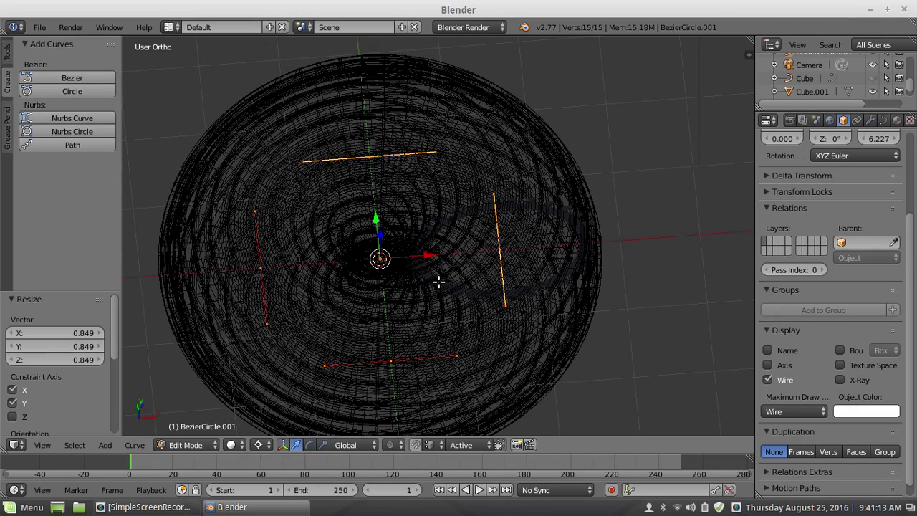
key(a)
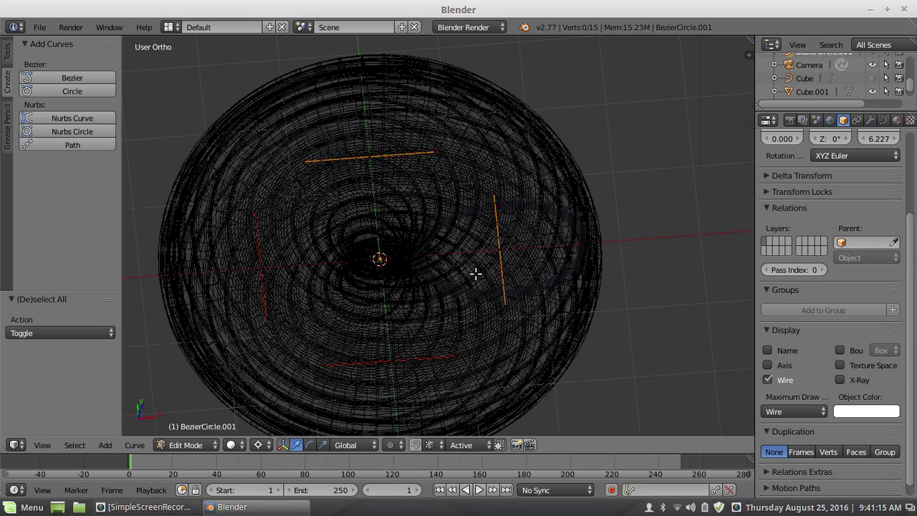
mouse_move(475, 272)
middle_down()
mouse_move(479, 265)
mouse_move(405, 272)
mouse_move(466, 273)
middle_up()
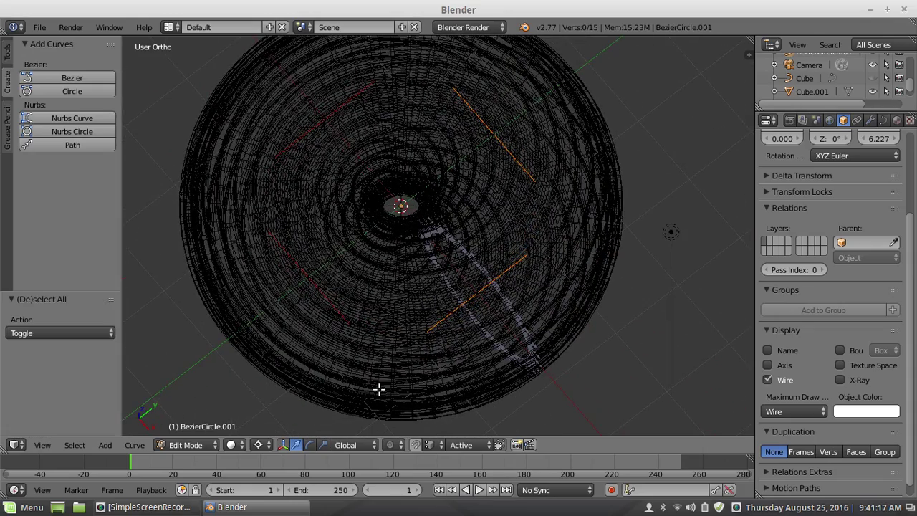
click(198, 445)
click(194, 429)
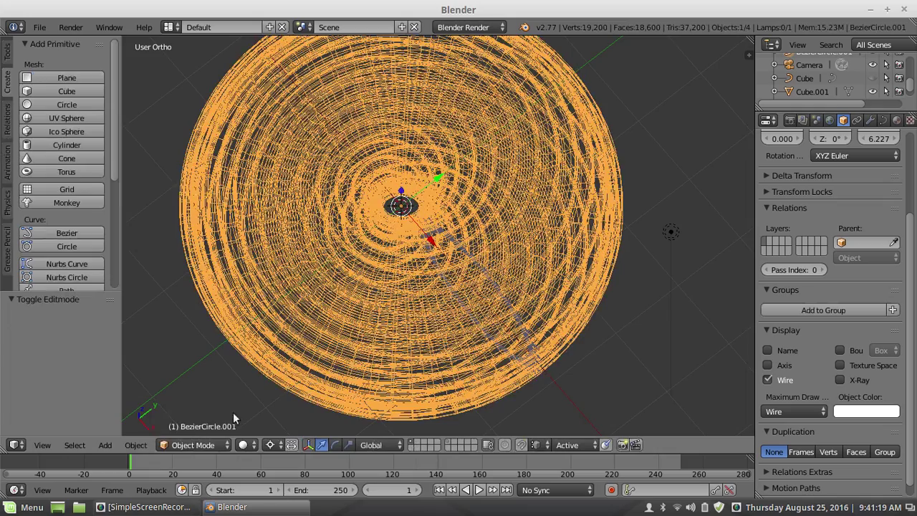
Add a Solidify modifier to the gear inside the ring and set its thickness to 0.1270.
right_click(510, 315)
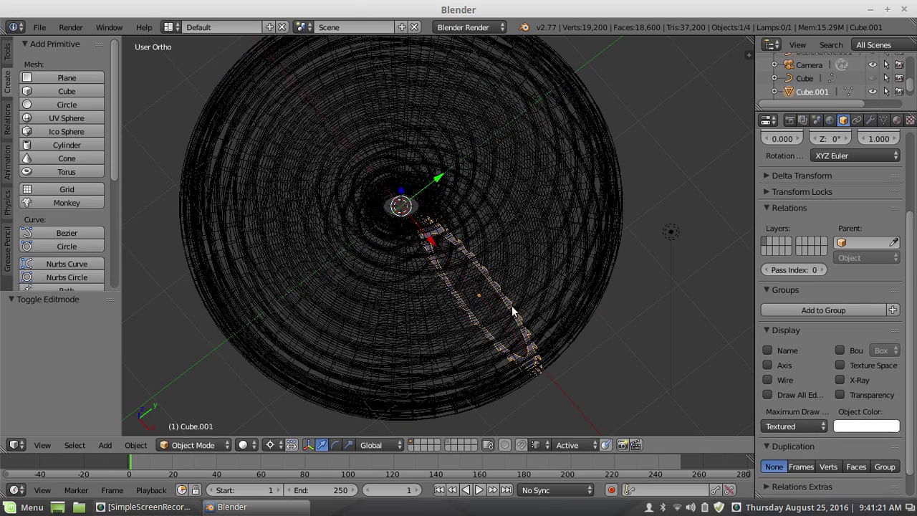
click(870, 122)
click(833, 140)
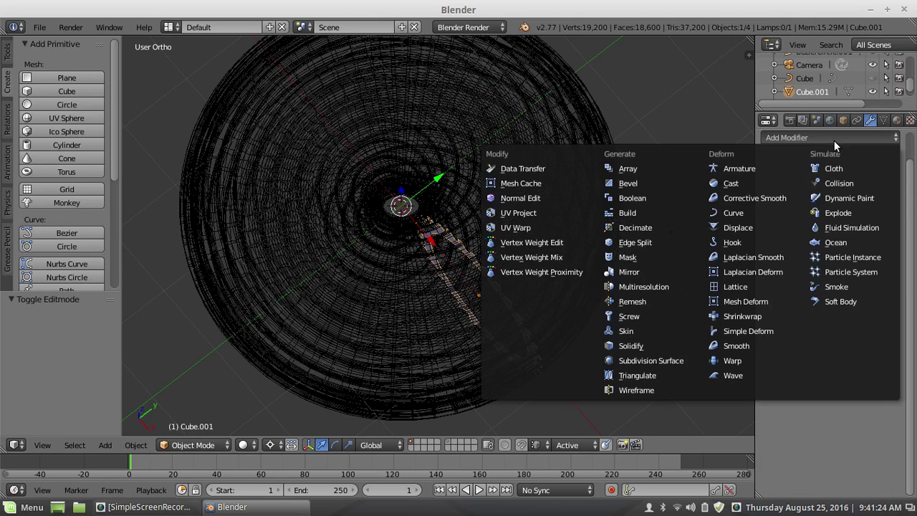
click(663, 346)
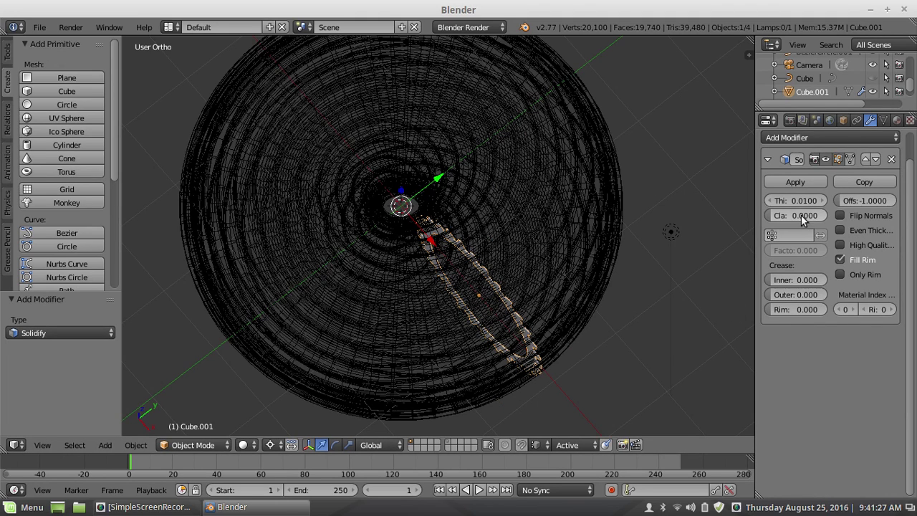
drag(795, 202, 845, 202)
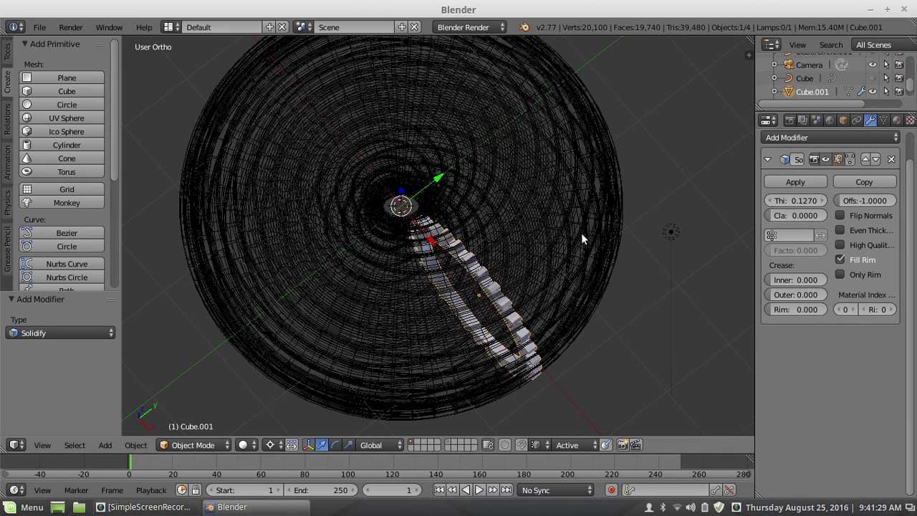
In top view, scale all of the ring curve's points in Edit Mode by about 1.007, excluding the Z axis, to match the gear.
right_click(396, 292)
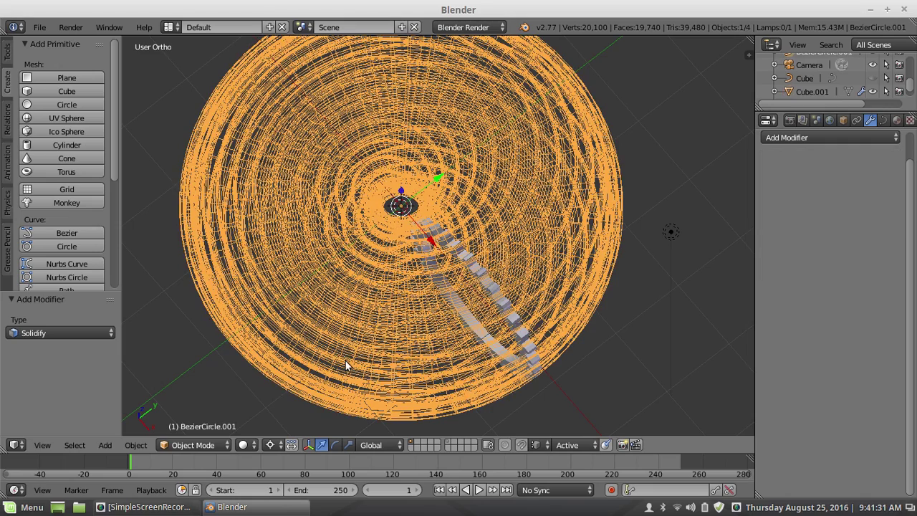
click(191, 444)
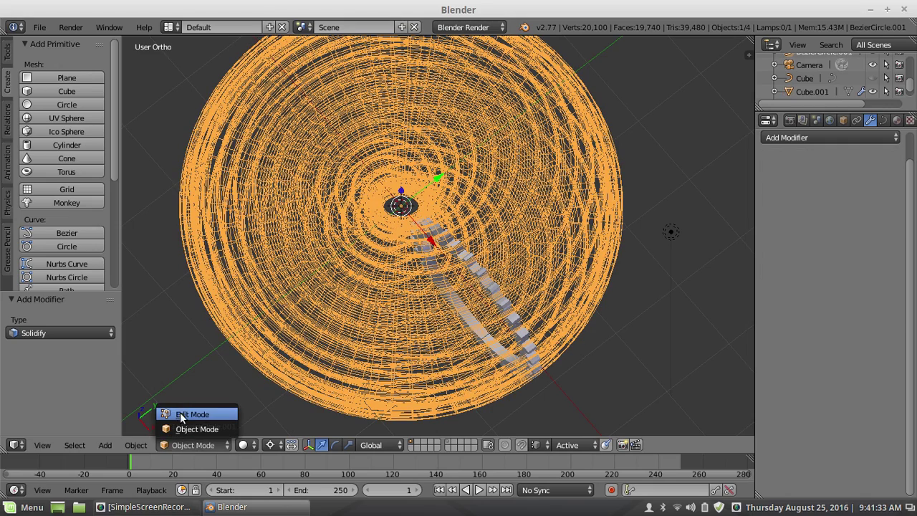
click(184, 413)
key(KP_7)
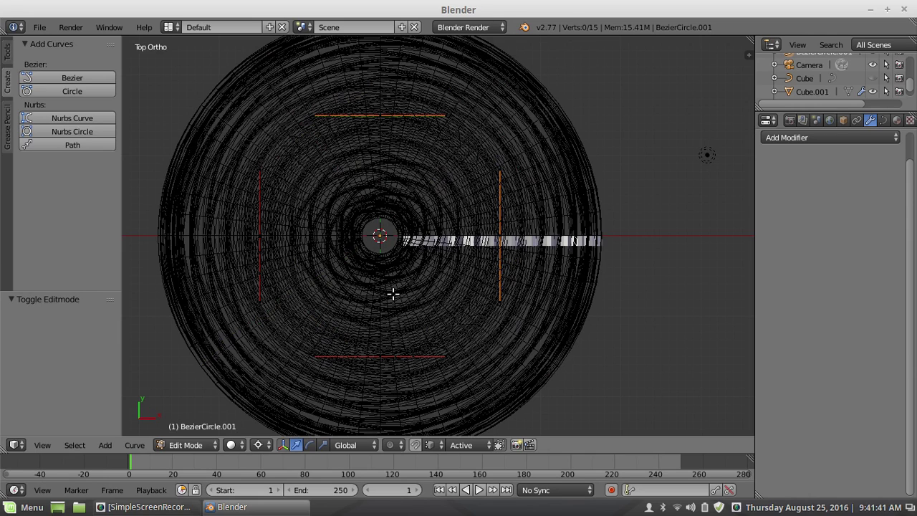
key(shift+z)
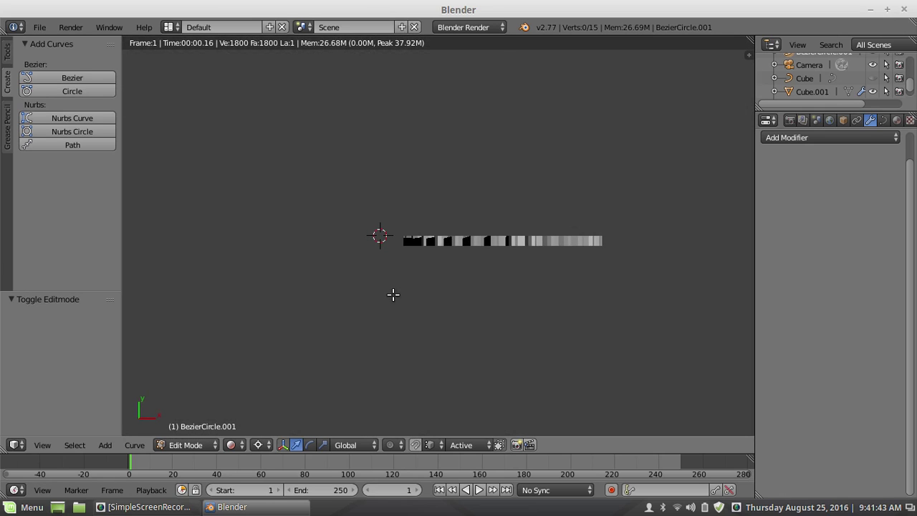
key(shift+z)
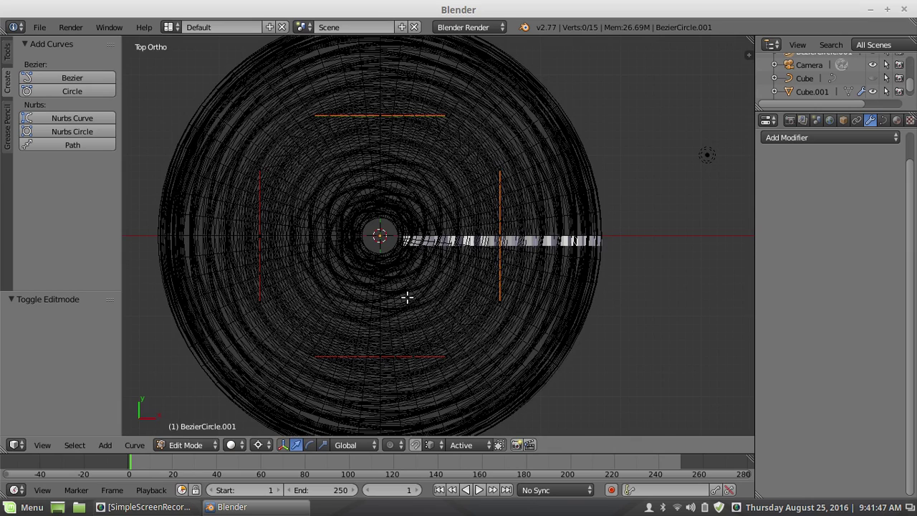
key(a)
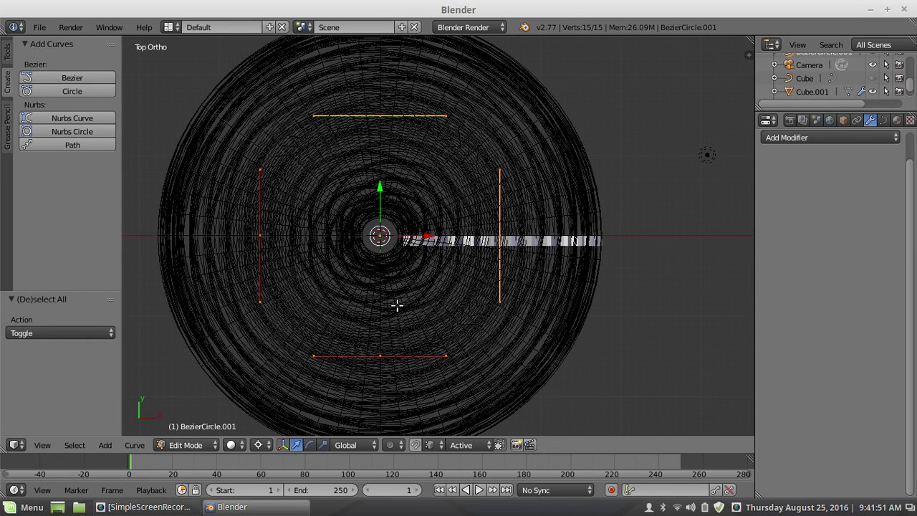
key(s)
key(shift+z)
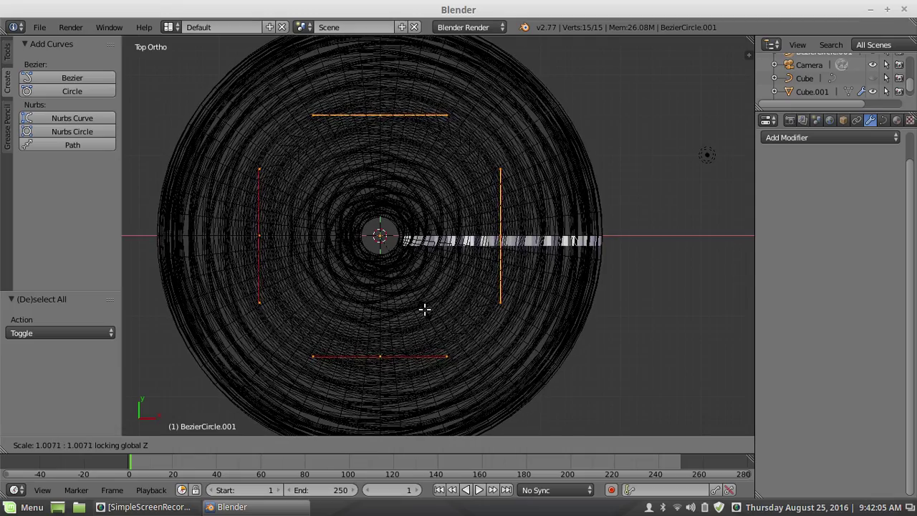
click(423, 308)
Inspect how the gear teeth line up with the ring's ridges from the front and return the ring to Object Mode.
middle_drag(432, 292, 423, 139)
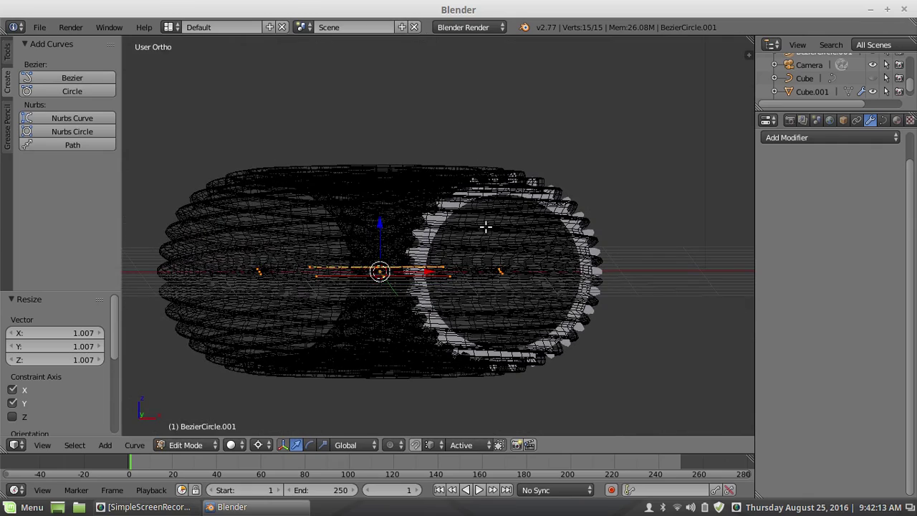
mouse_move(468, 207)
middle_down()
mouse_move(476, 224)
mouse_move(462, 222)
mouse_move(458, 207)
mouse_move(477, 212)
mouse_move(476, 224)
middle_up()
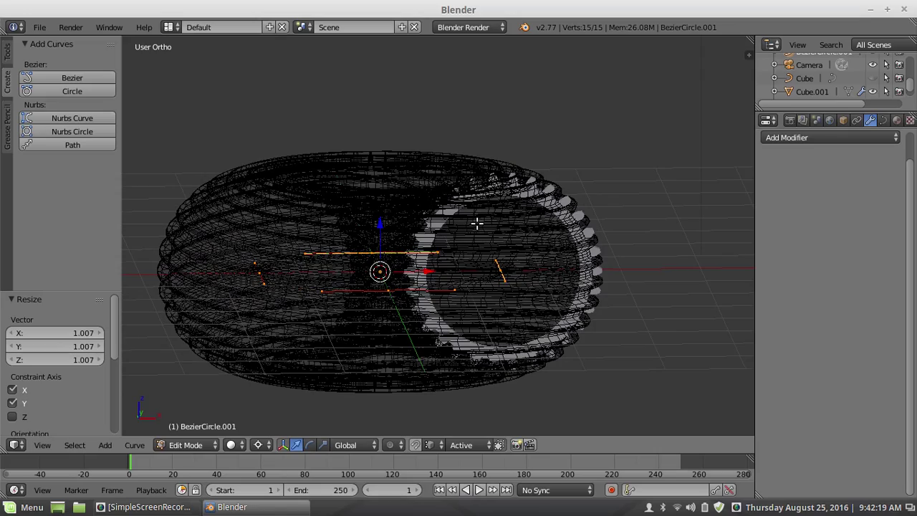
click(212, 447)
click(192, 428)
Select the gear and try to rotate it 90° about the global Y axis around the 3D cursor.
middle_drag(486, 288, 482, 318)
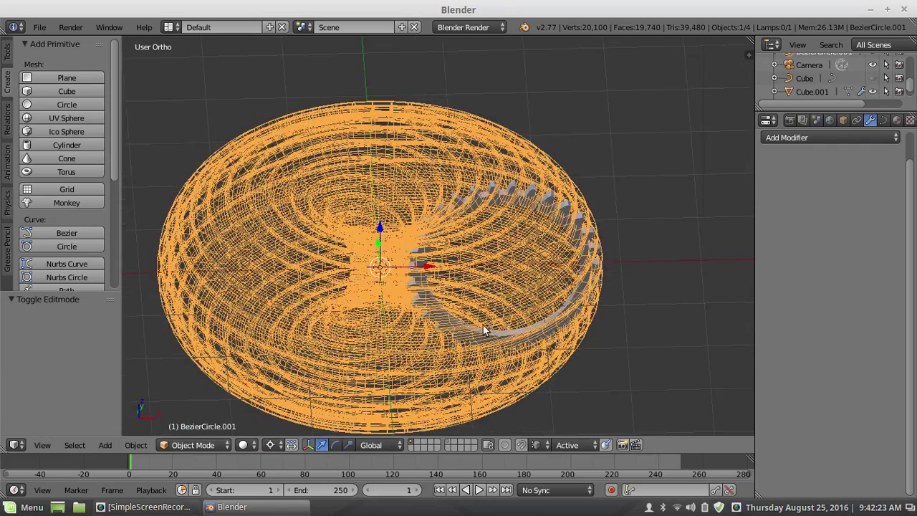
right_click(544, 216)
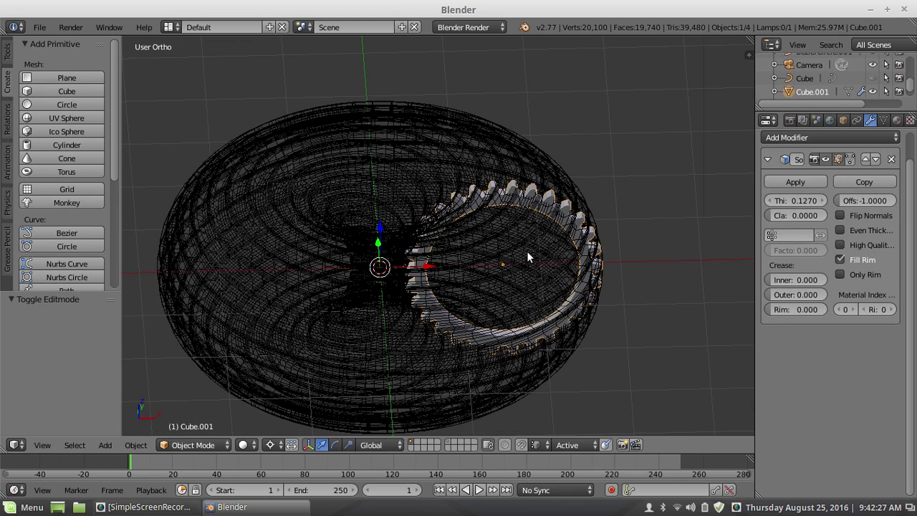
key(r)
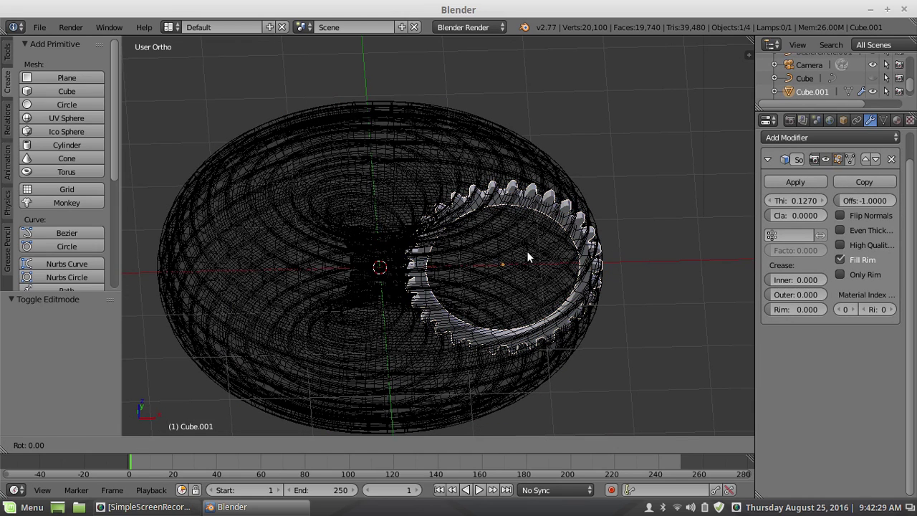
text(y)
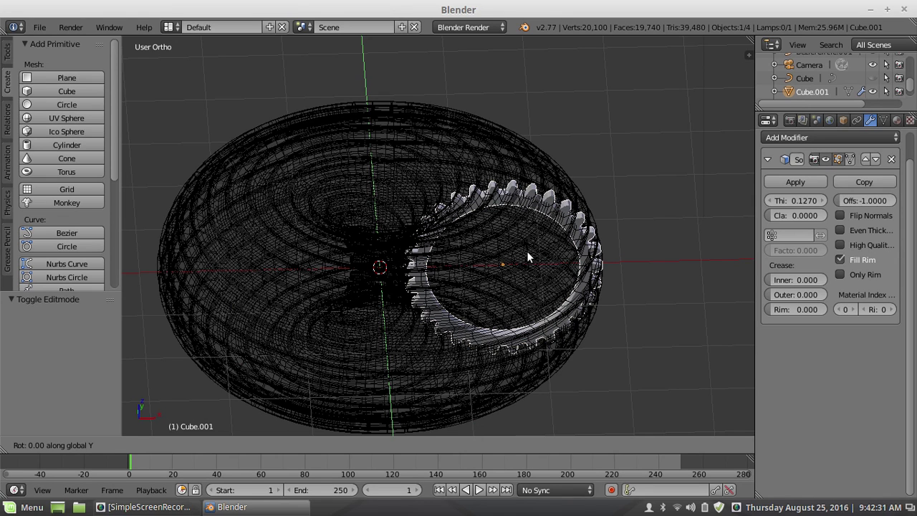
text(90)
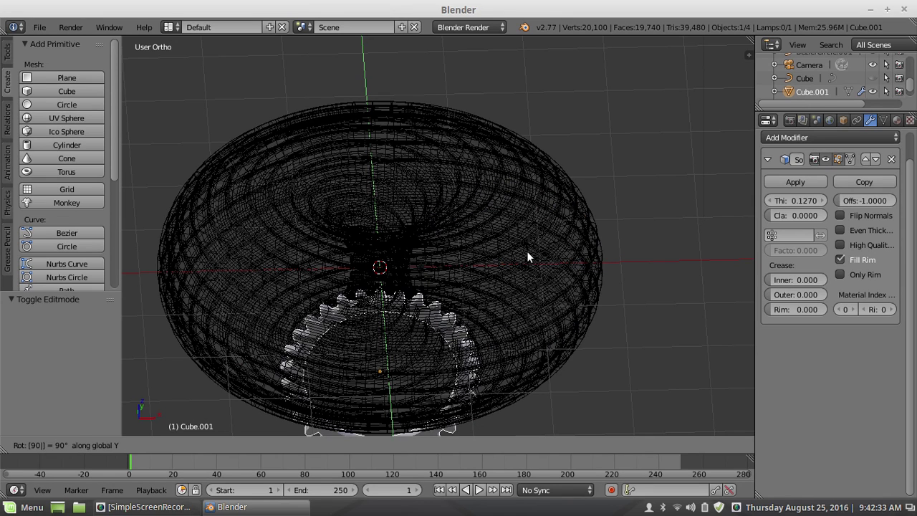
key(Return)
Change the pivot point to Median Point and rotate the gear 90° about the global Y axis.
click(264, 445)
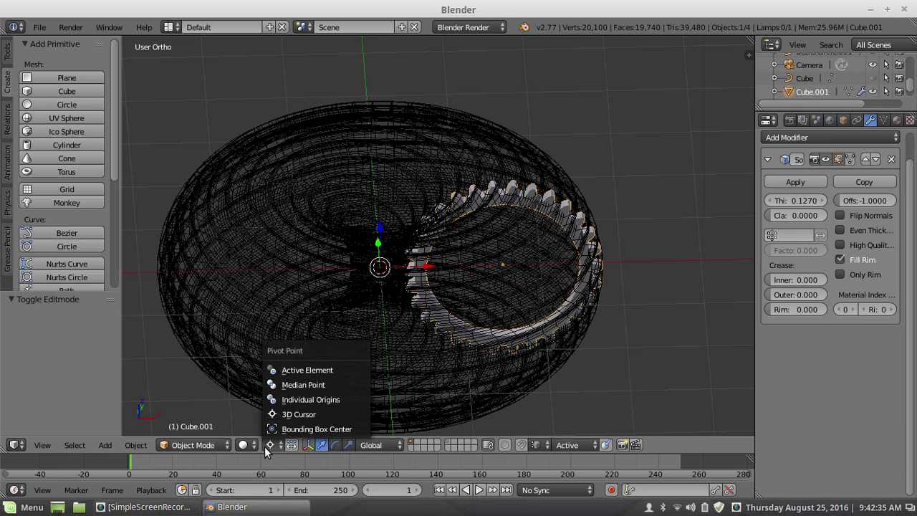
click(293, 391)
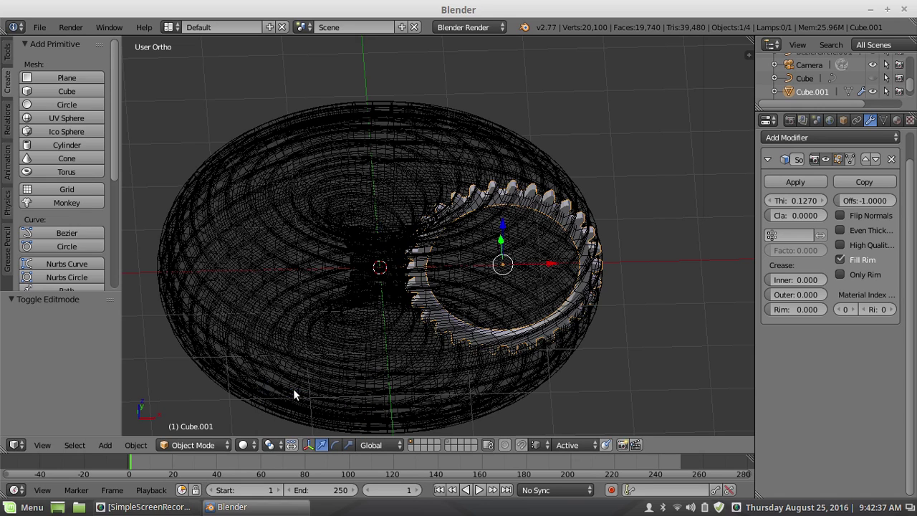
key(r)
key(y)
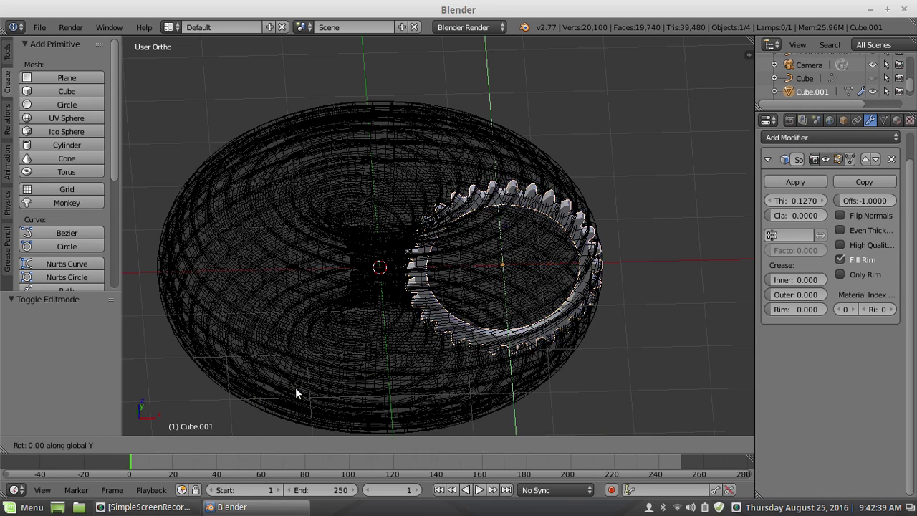
key(9)
key(0)
key(Return)
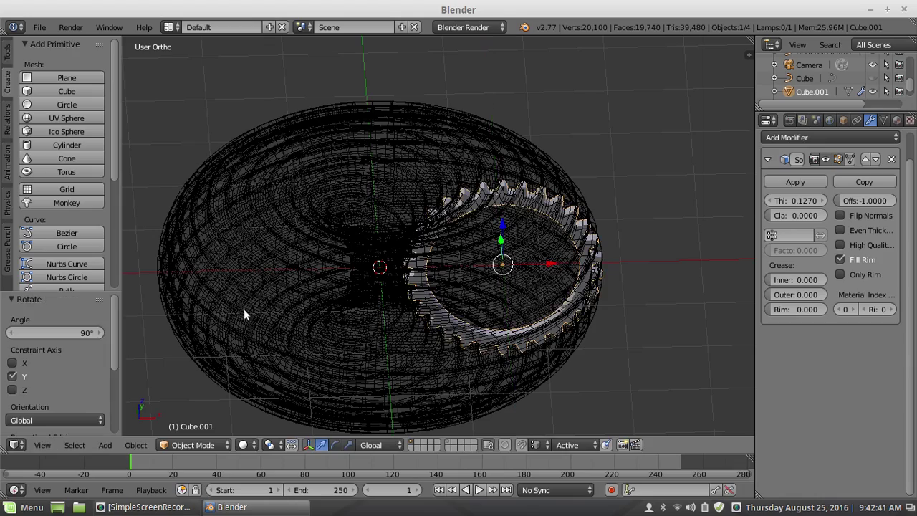
In Edit Mode, Shrink/Fatten the ring curve's points by about 1.01 to fit the gear and return to Object Mode.
middle_drag(505, 305, 499, 352)
scroll(501, 256, up, 1)
right_click(569, 350)
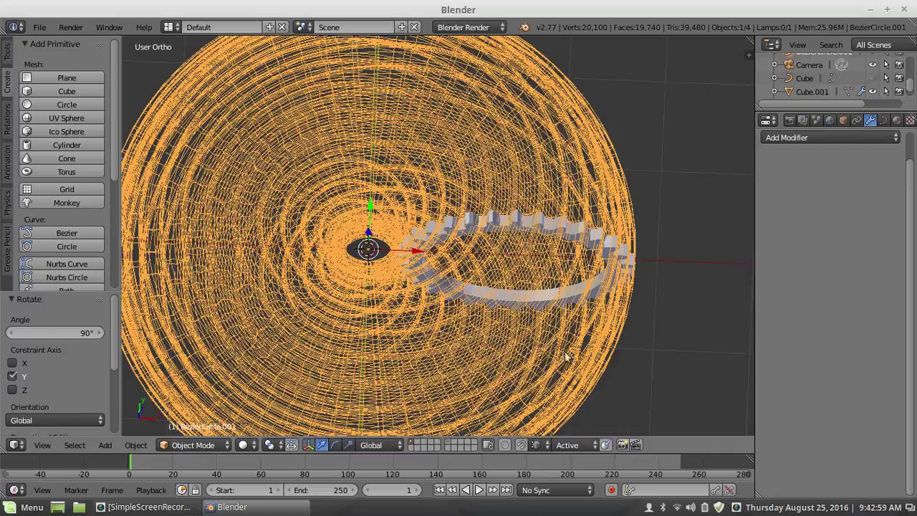
middle_drag(568, 351, 537, 240)
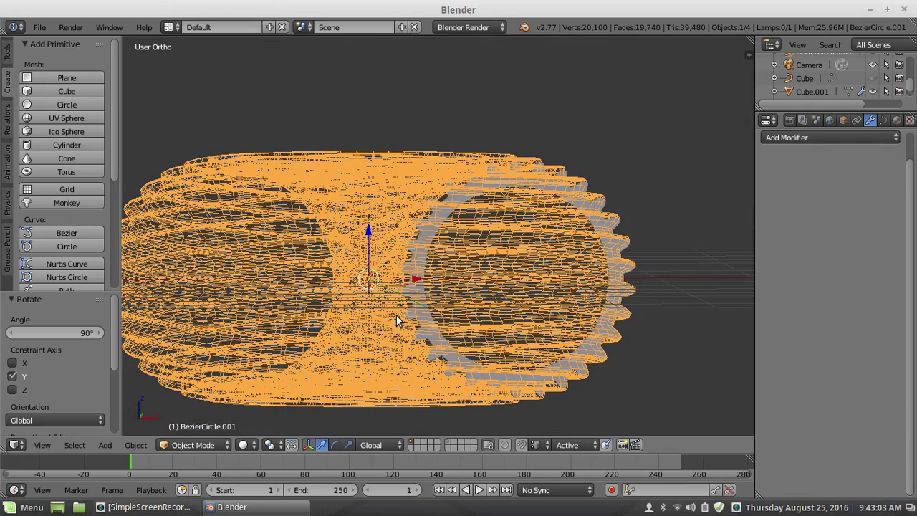
click(195, 445)
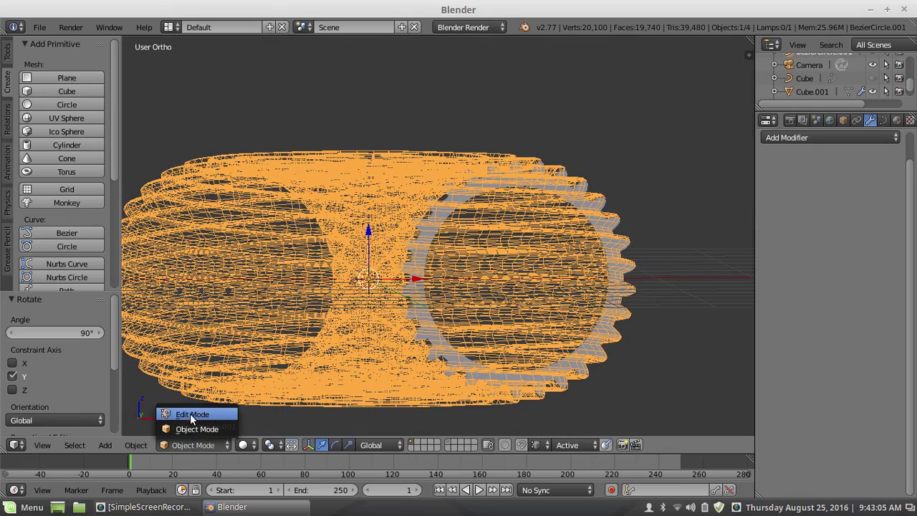
click(190, 414)
middle_drag(342, 290, 348, 334)
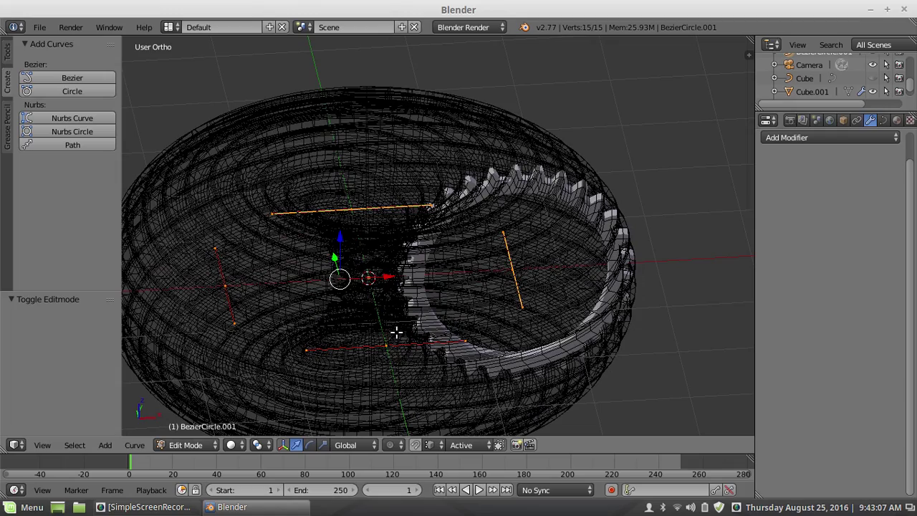
key(alt+s)
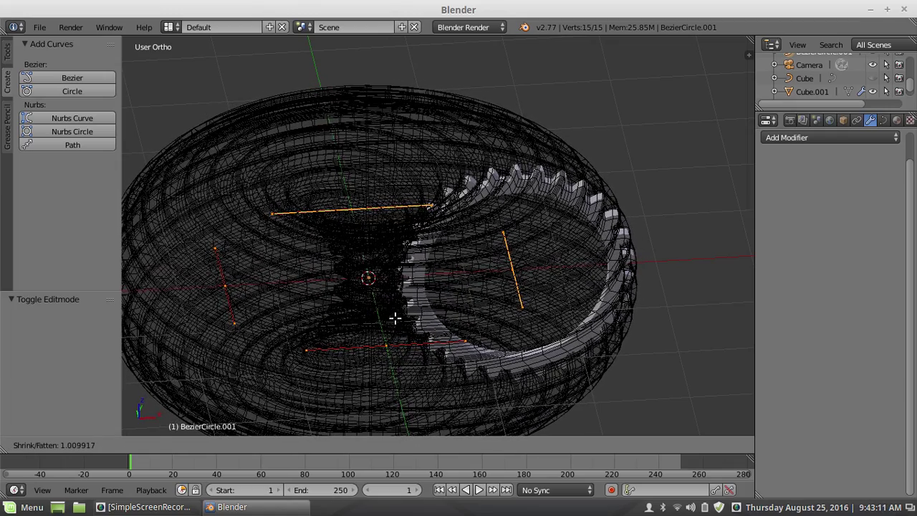
click(394, 320)
middle_drag(453, 308, 378, 304)
click(184, 444)
click(182, 430)
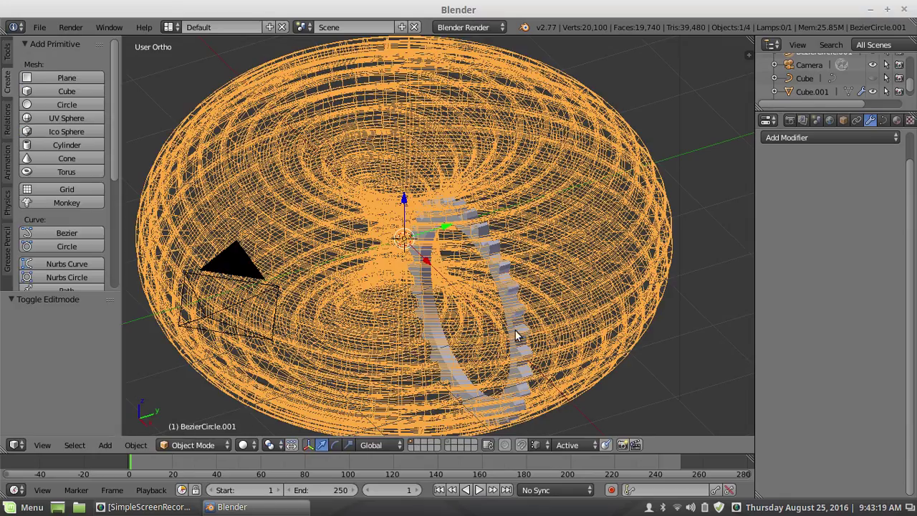
Remove the Solidify modifier from the gear inside the ring.
right_click(514, 272)
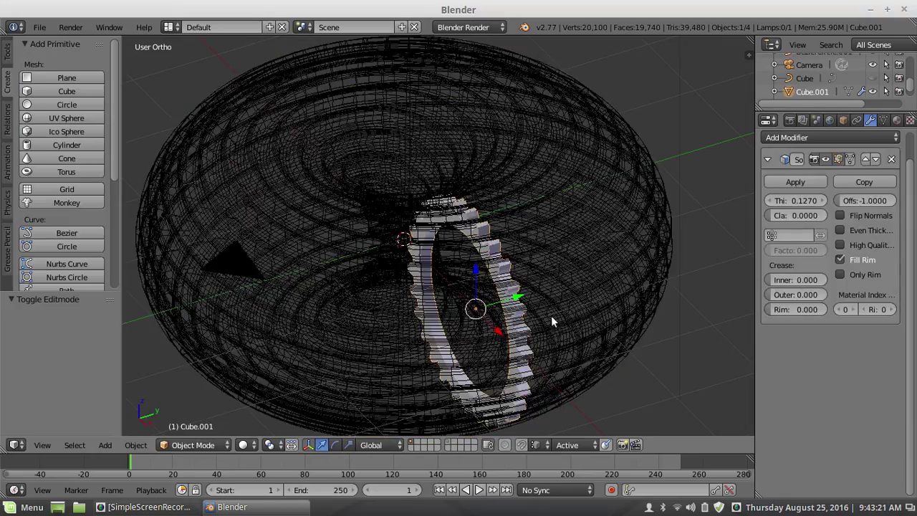
right_click(593, 333)
middle_drag(593, 334, 552, 305)
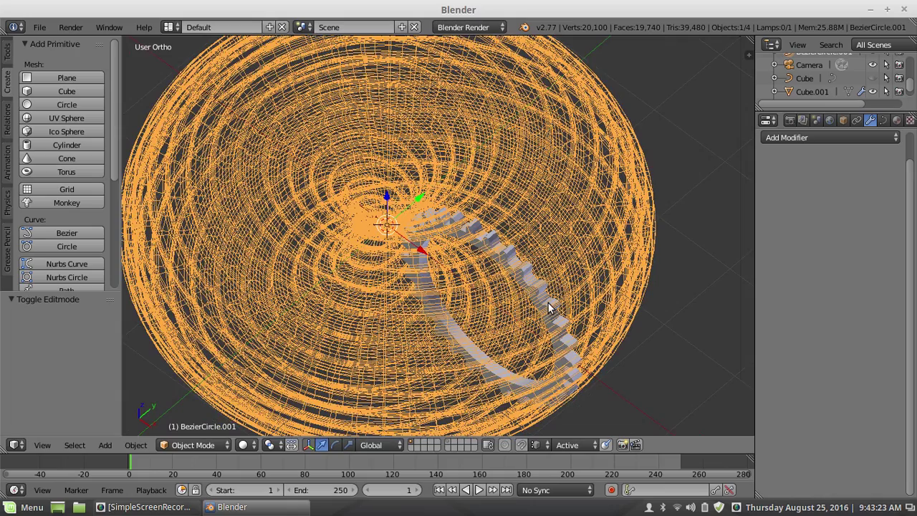
right_click(549, 307)
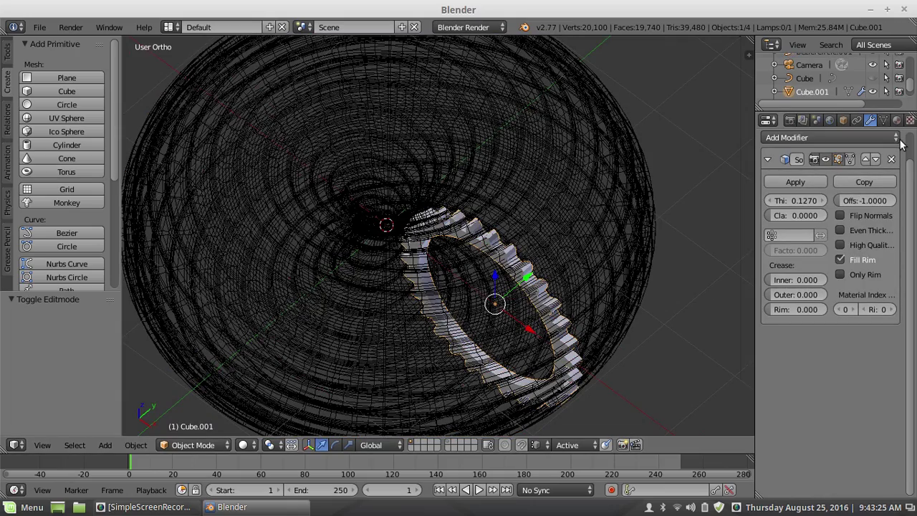
click(892, 160)
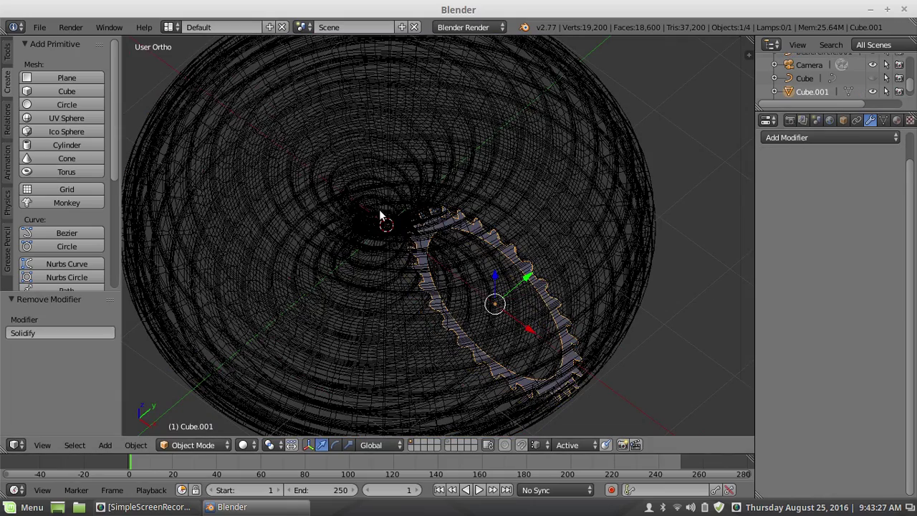
Set the ridged ring's maximum draw type to Solid, then deselect everything and check its surface.
middle_drag(380, 209, 405, 217)
right_click(373, 280)
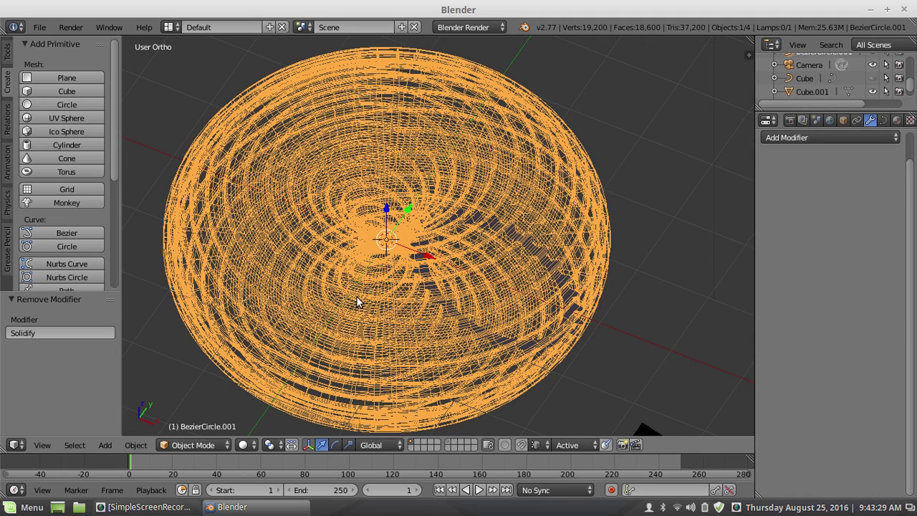
click(844, 120)
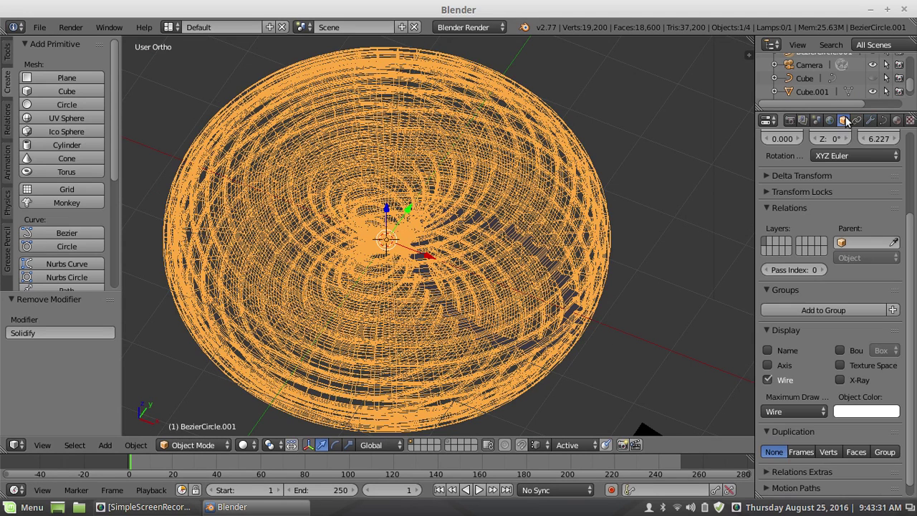
click(786, 411)
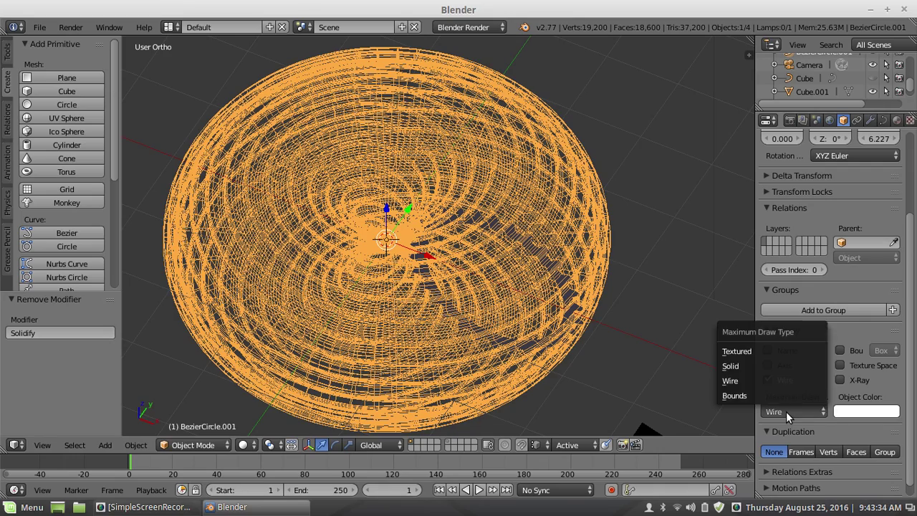
click(763, 365)
scroll(564, 226, down, 2)
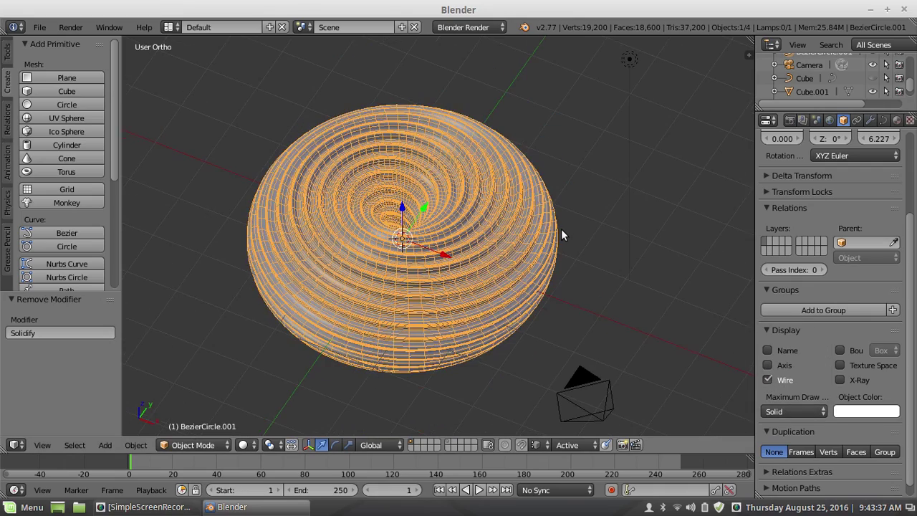
key(a)
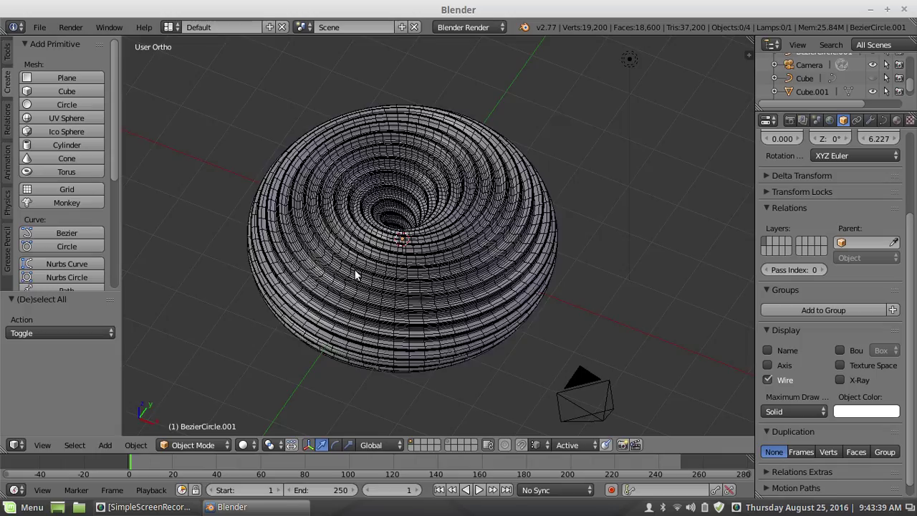
middle_drag(355, 274, 408, 271)
scroll(406, 270, up, 1)
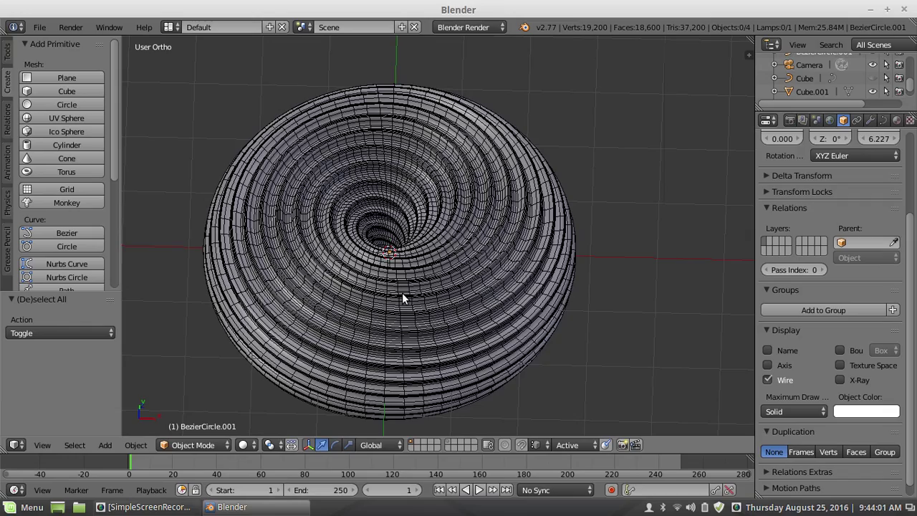
middle_drag(391, 308, 390, 250)
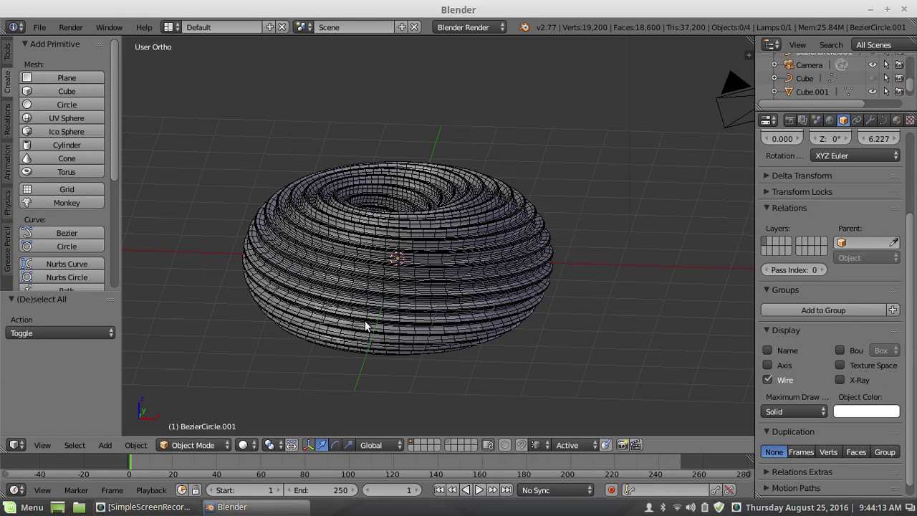
Convert the ridged ring from a curve to a mesh and deselect it.
right_click(393, 298)
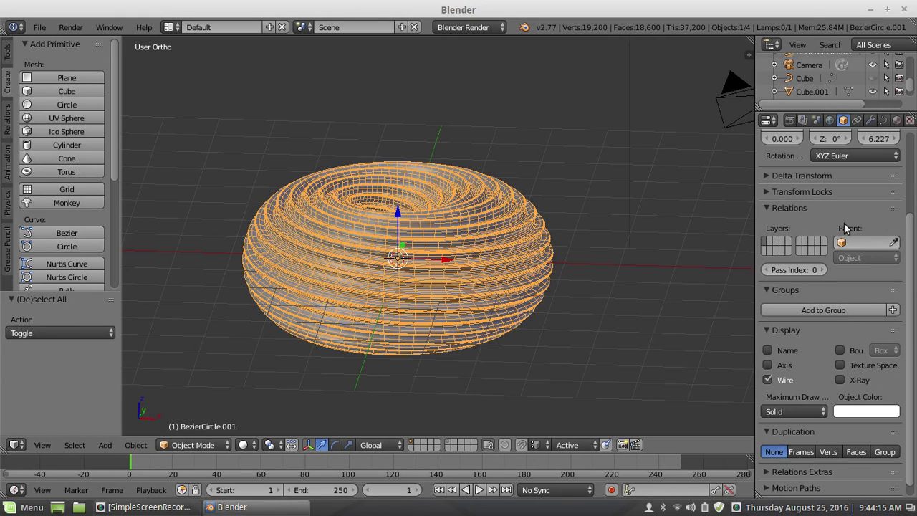
click(882, 119)
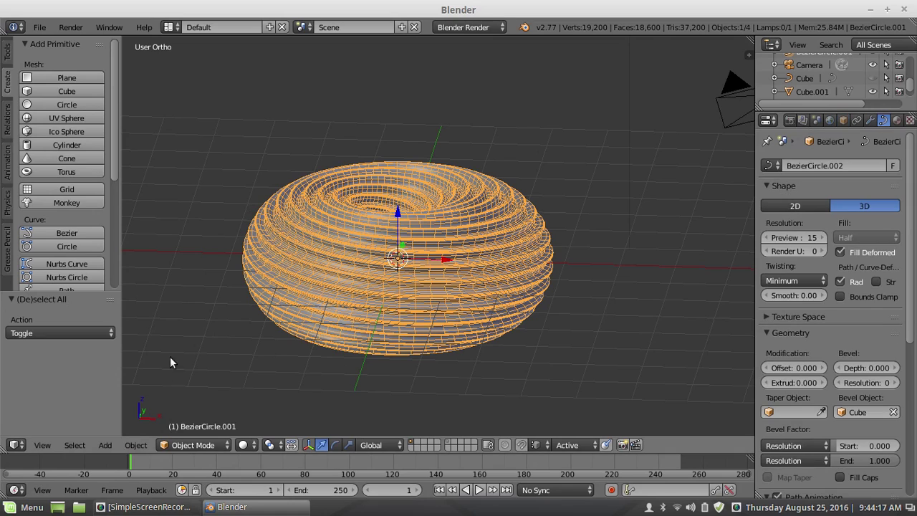
click(129, 445)
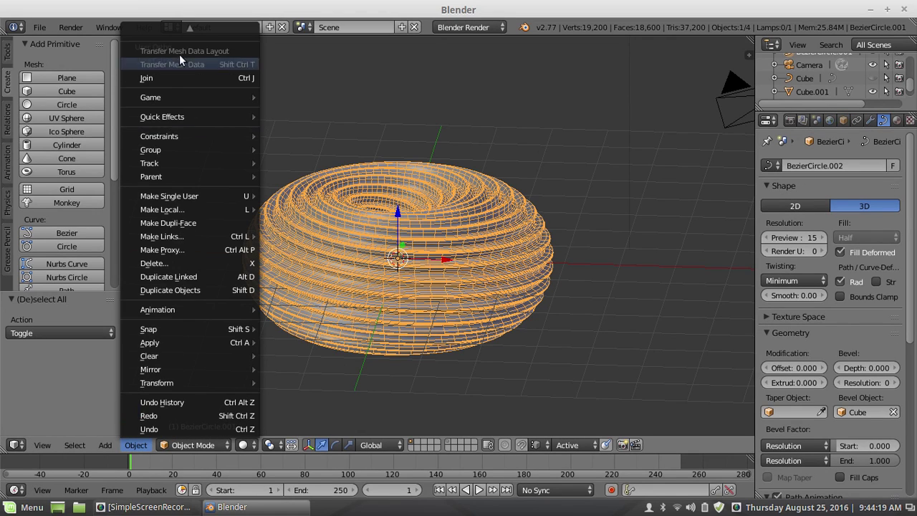
mouse_move(181, 36)
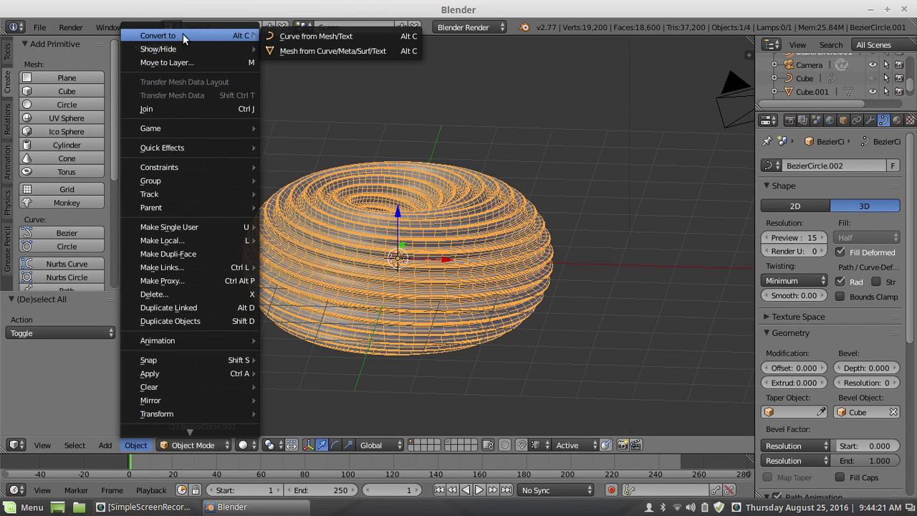
click(316, 51)
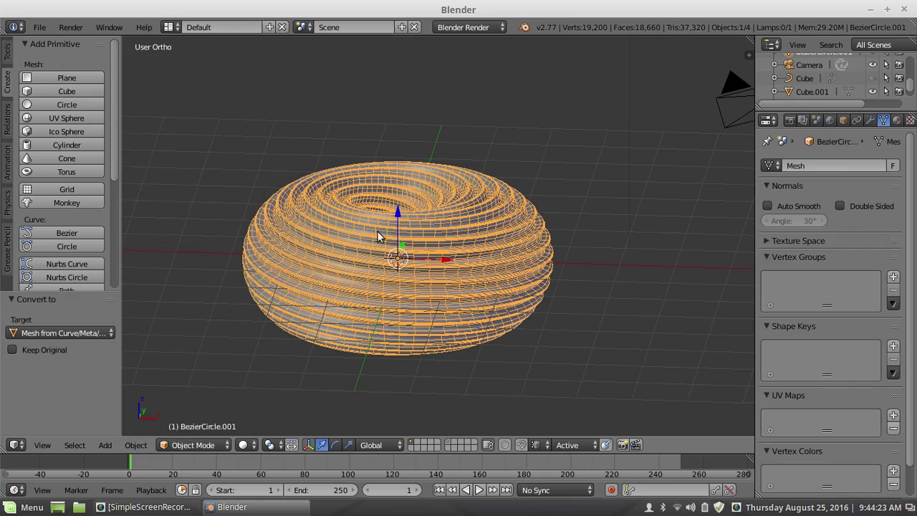
key(a)
Set the ridged ring's maximum draw type to Wire and deselect it.
middle_drag(359, 295, 366, 259)
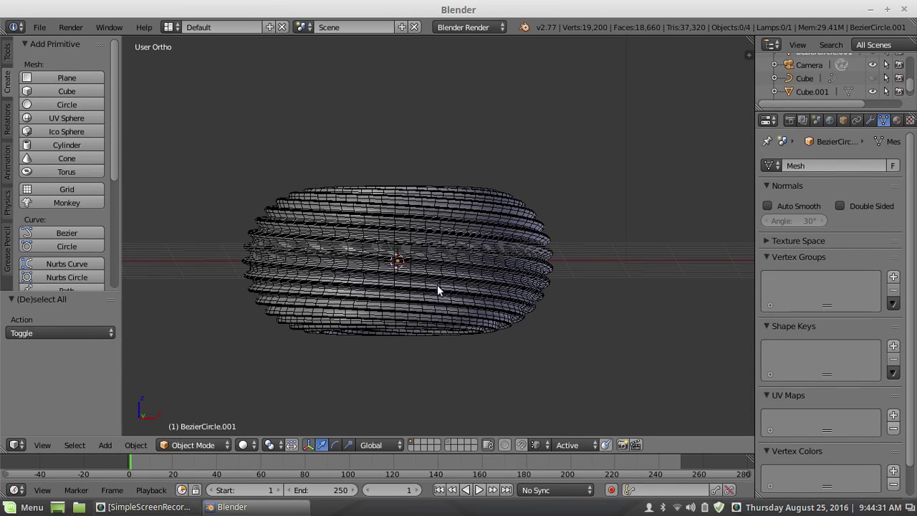
middle_drag(442, 268, 462, 281)
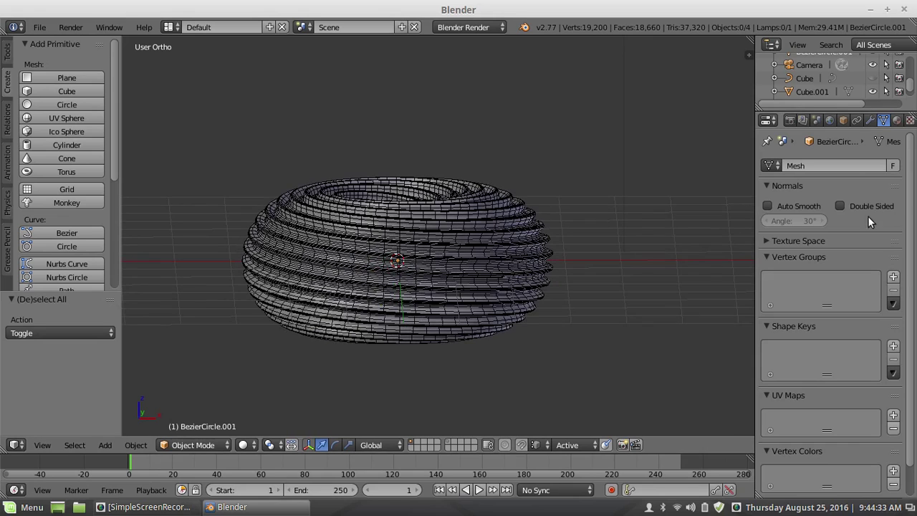
click(843, 119)
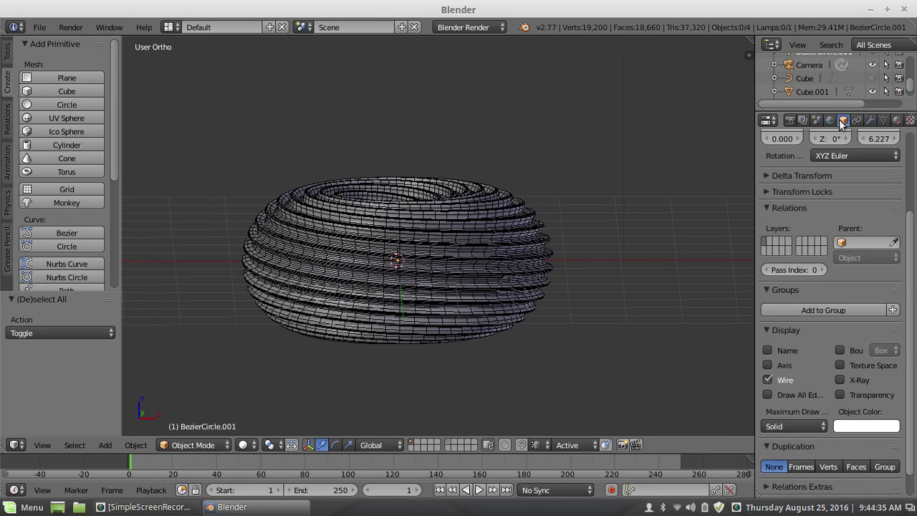
right_click(501, 236)
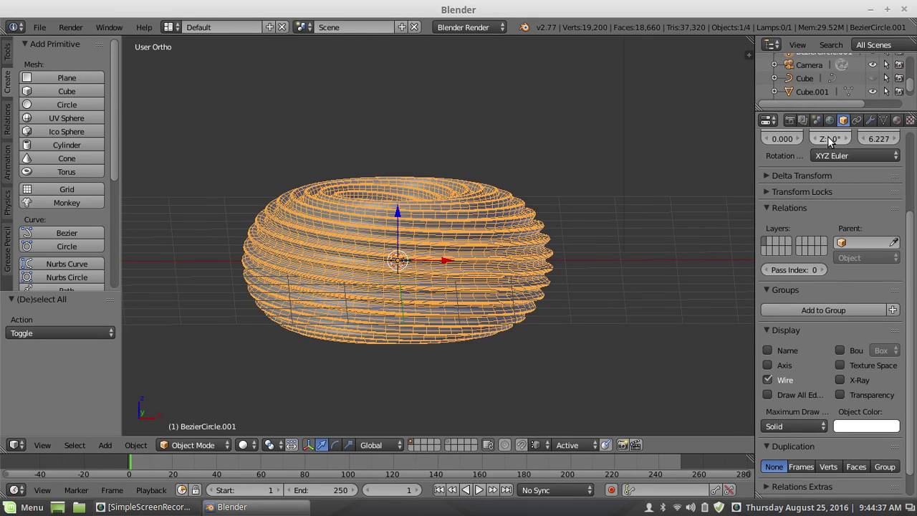
click(795, 424)
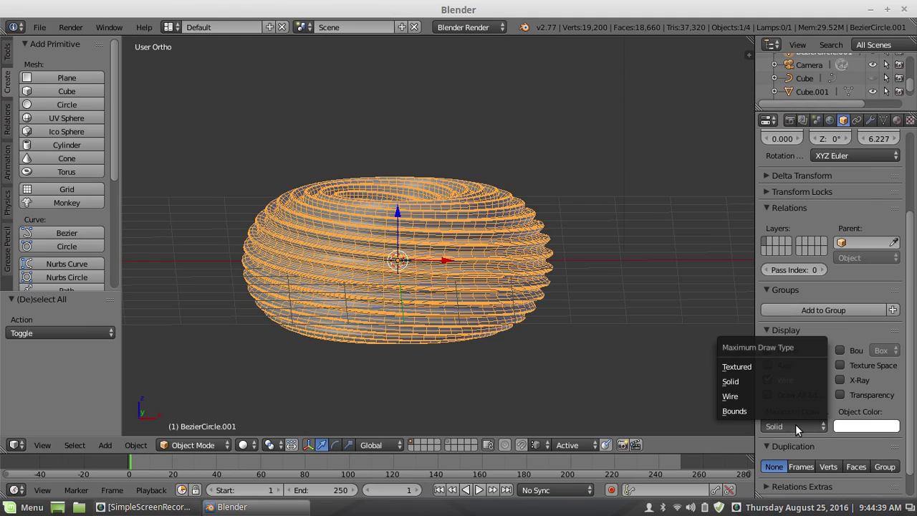
click(765, 396)
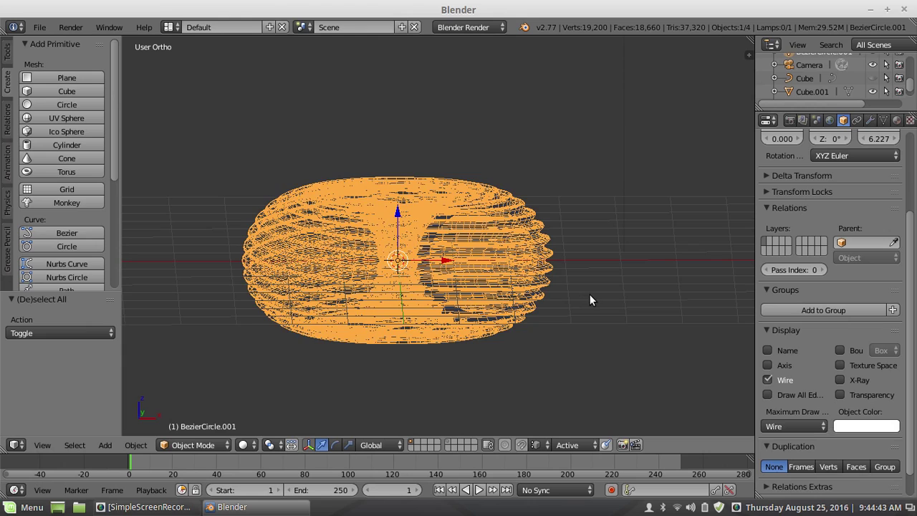
key(a)
middle_drag(551, 303, 356, 274)
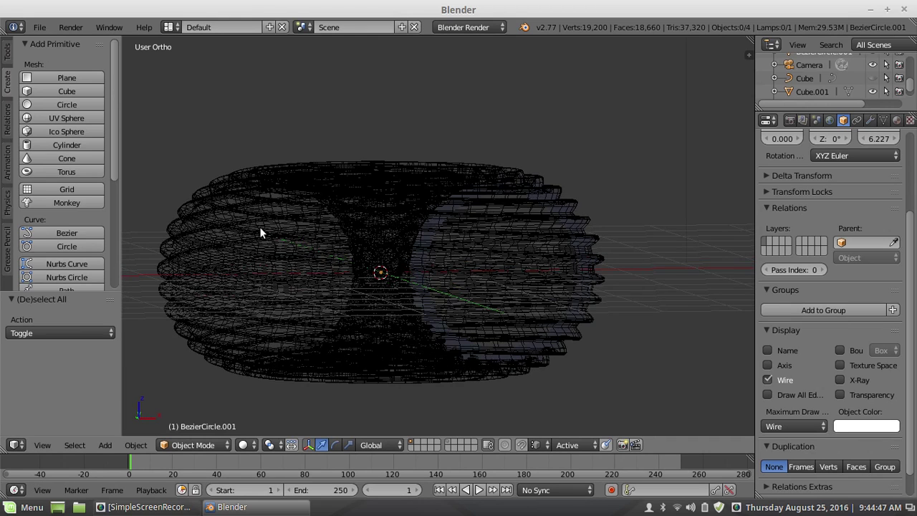
scroll(259, 227, down, 1)
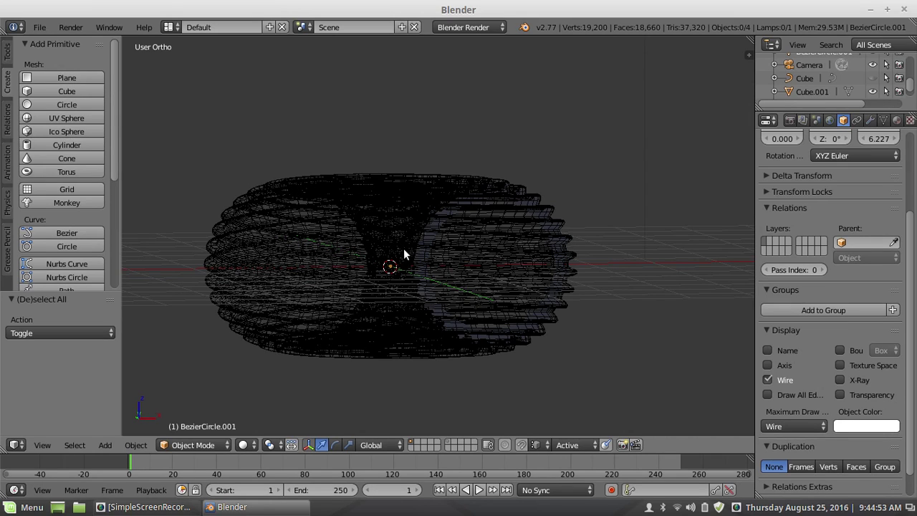
In front view, add a plane of radius 1 at the ring's centre, aligned to the view.
key(KP_1)
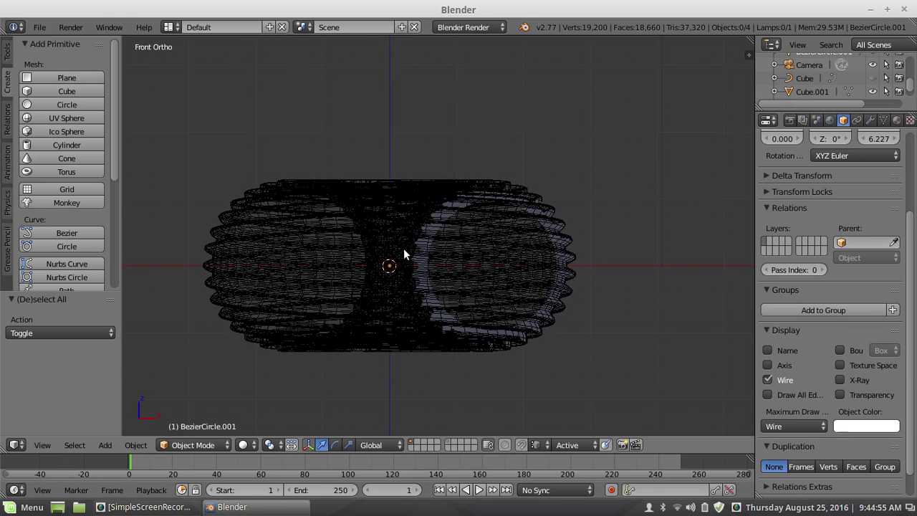
click(52, 78)
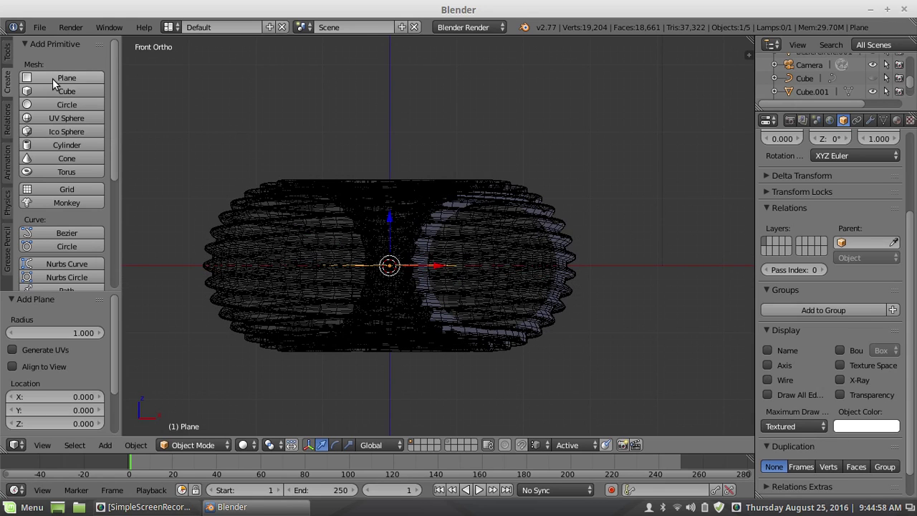
click(13, 367)
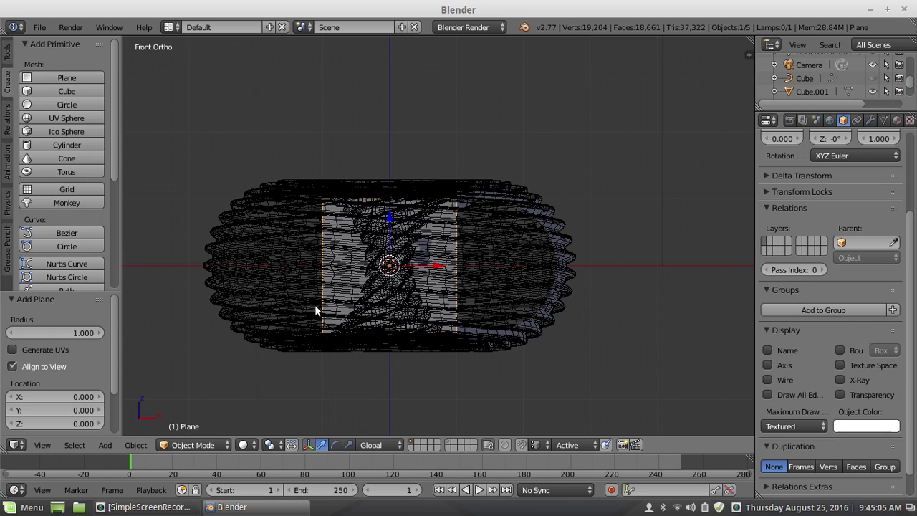
In Edit Mode, delete only the plane's face, keeping its edges as a rectangular outline.
click(193, 444)
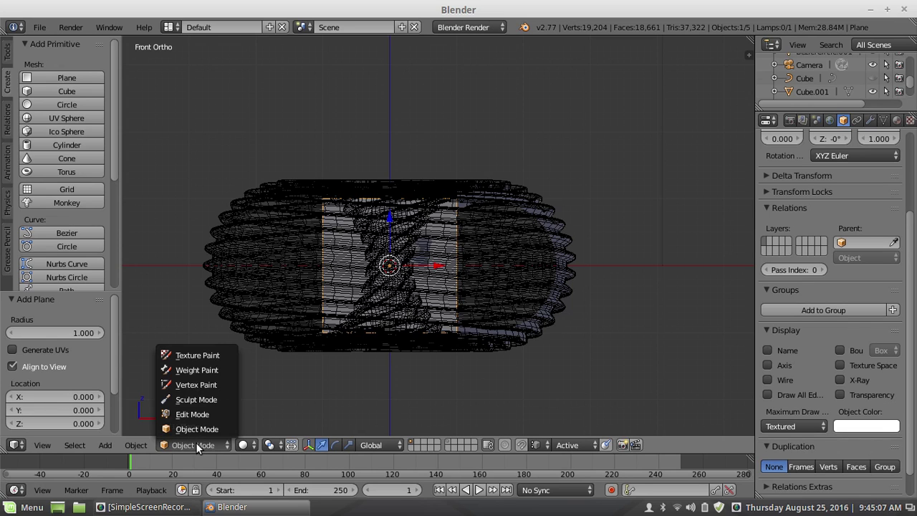
click(200, 412)
scroll(368, 328, up, 1)
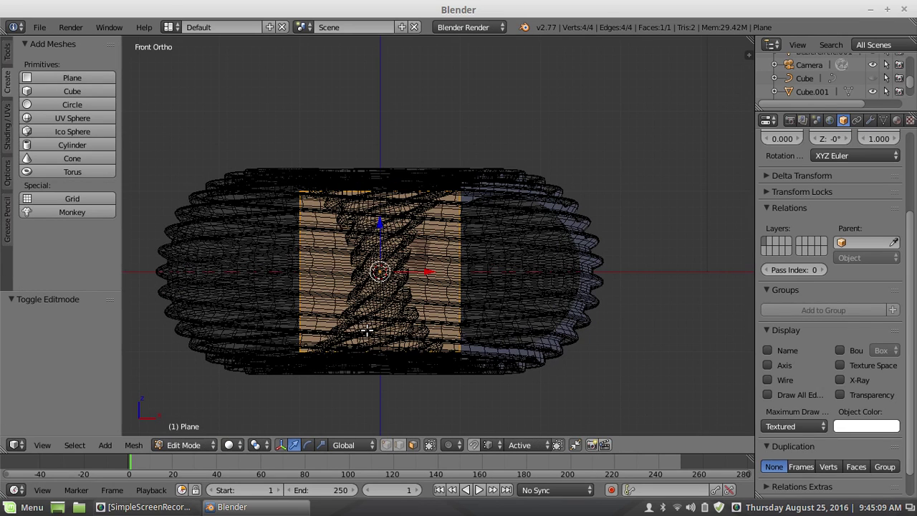
key(x)
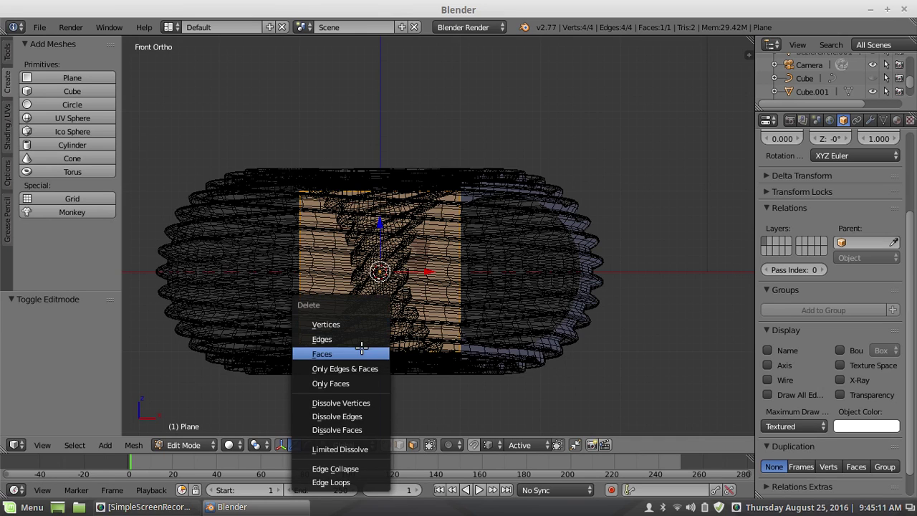
click(351, 378)
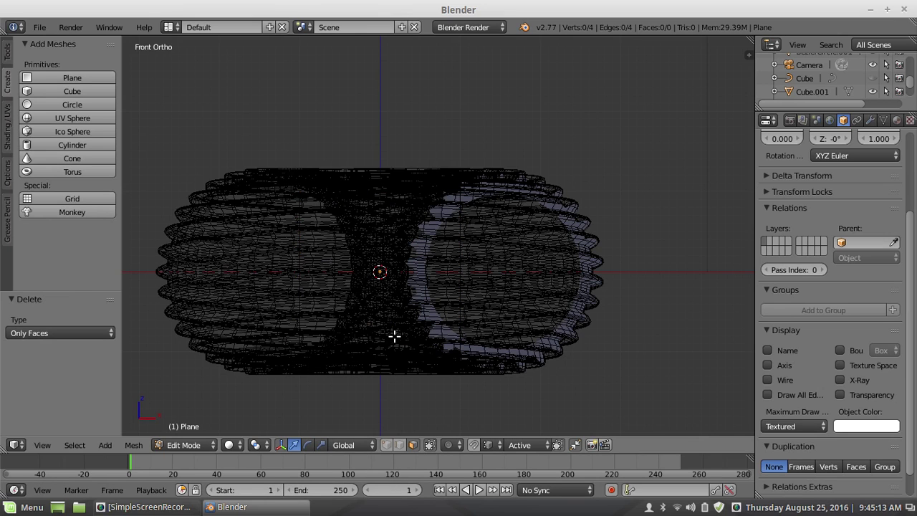
Scale the whole outline along Z by about 0.786 and return to Object Mode.
key(a)
key(s)
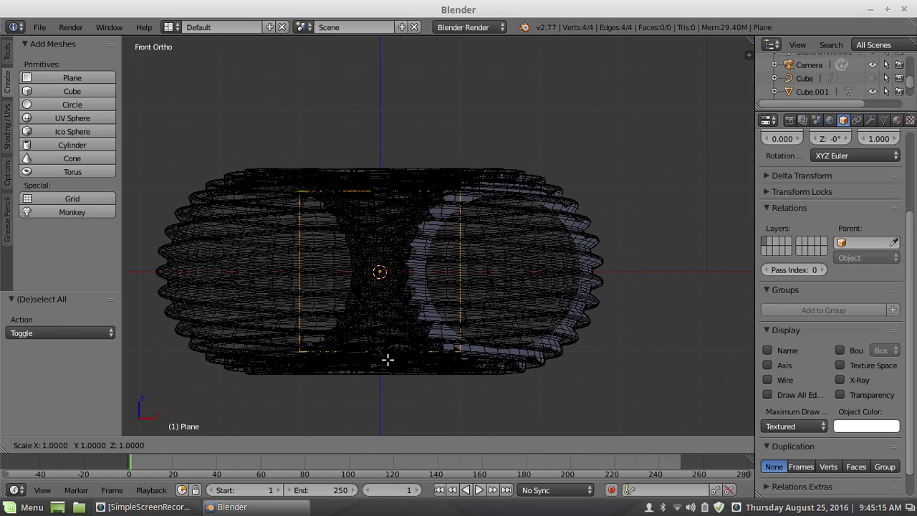
key(z)
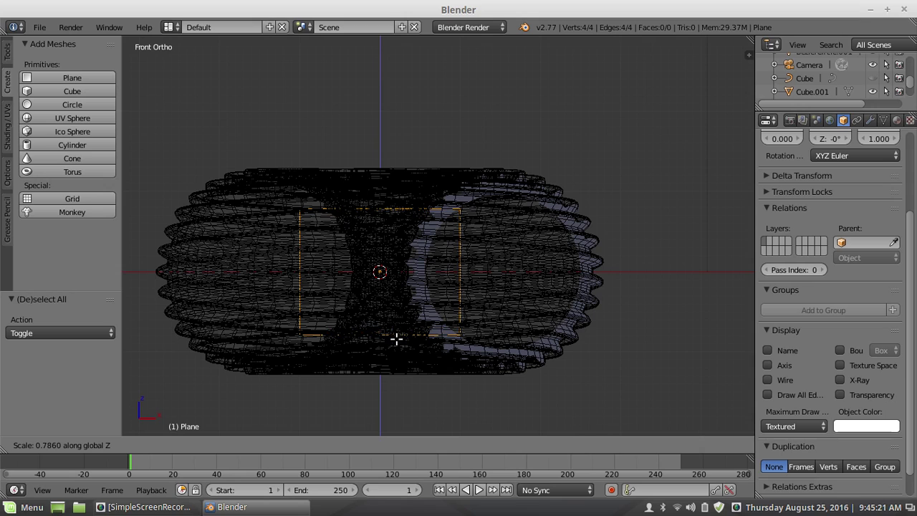
click(396, 338)
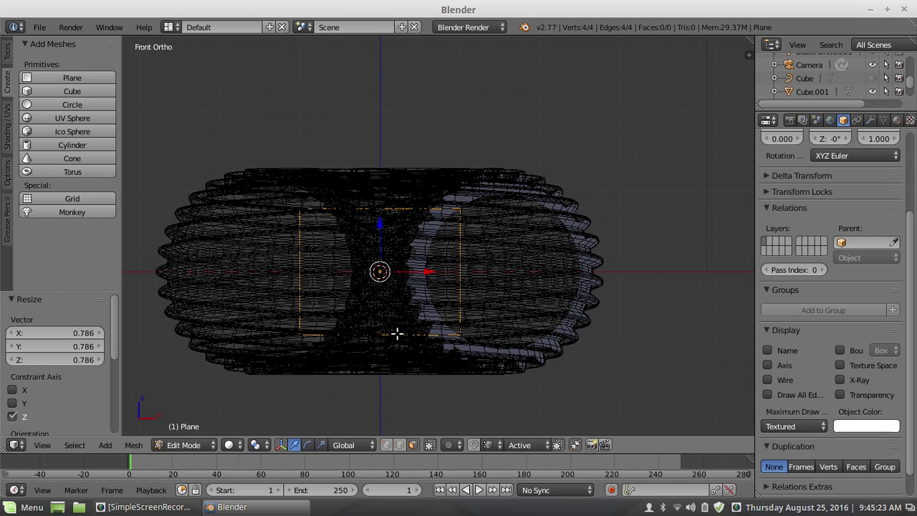
click(199, 442)
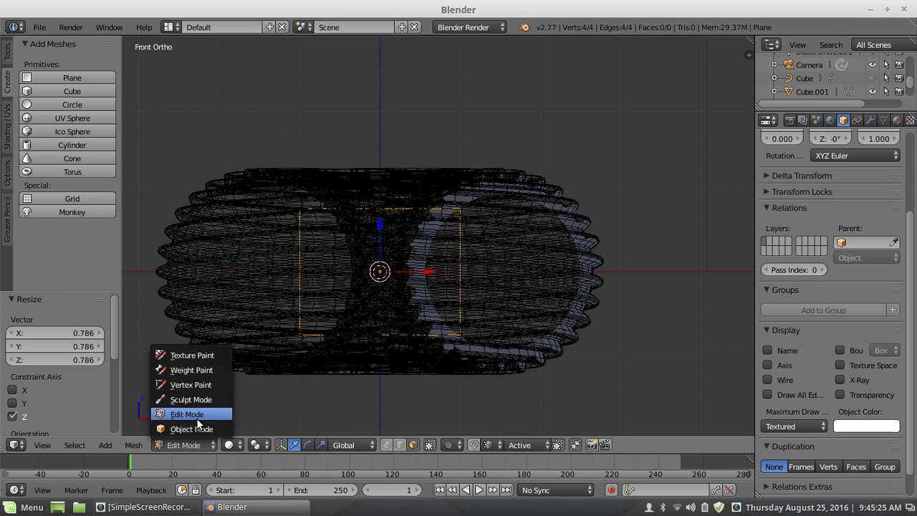
click(192, 428)
Move the outline about -3.45 along Y to the front of the ring and apply its rotation and scale.
middle_drag(431, 303, 344, 327)
key(g)
key(y)
click(136, 403)
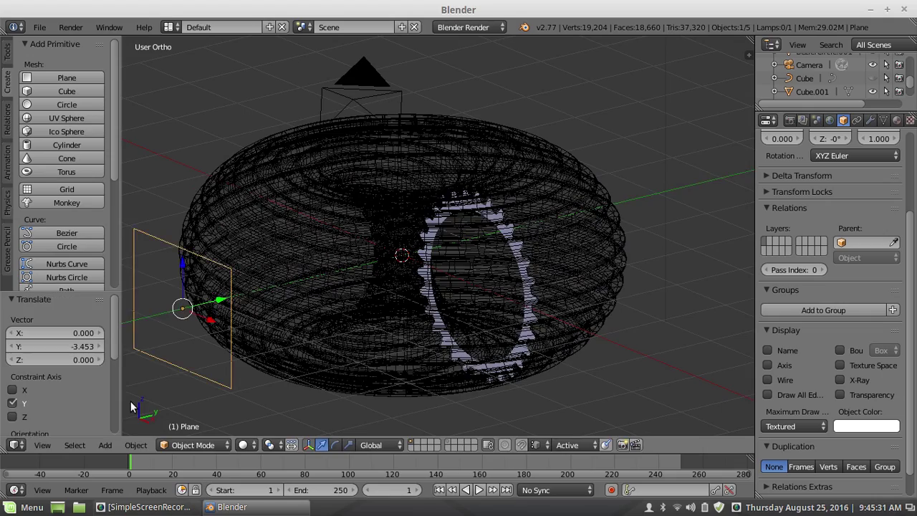
middle_drag(205, 314, 213, 365)
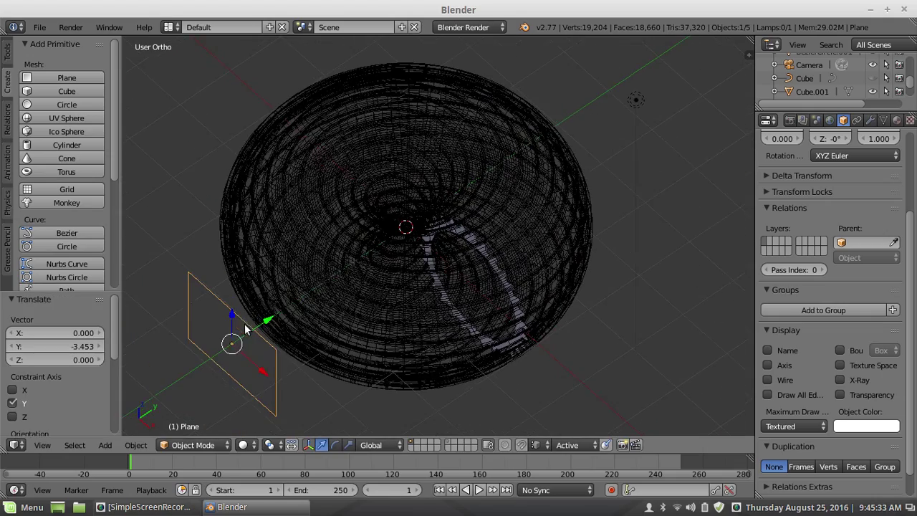
middle_drag(222, 314, 259, 289)
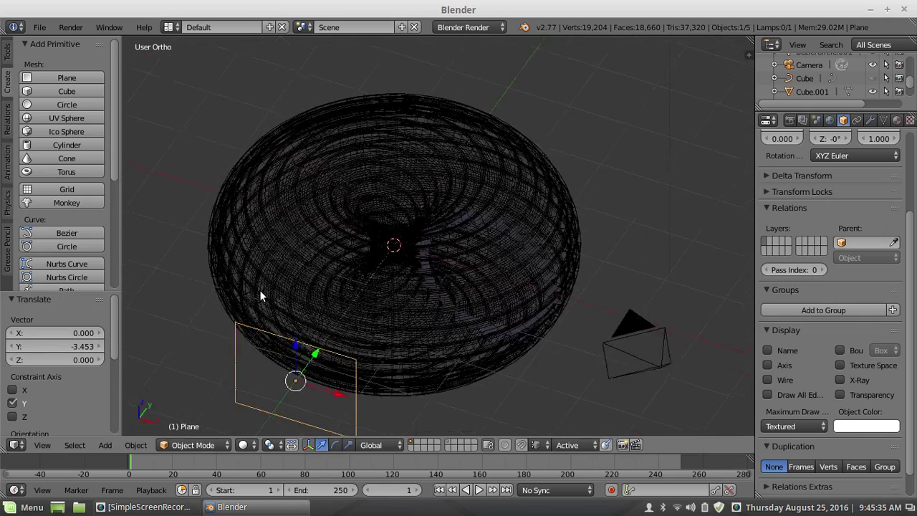
key(ctrl+a)
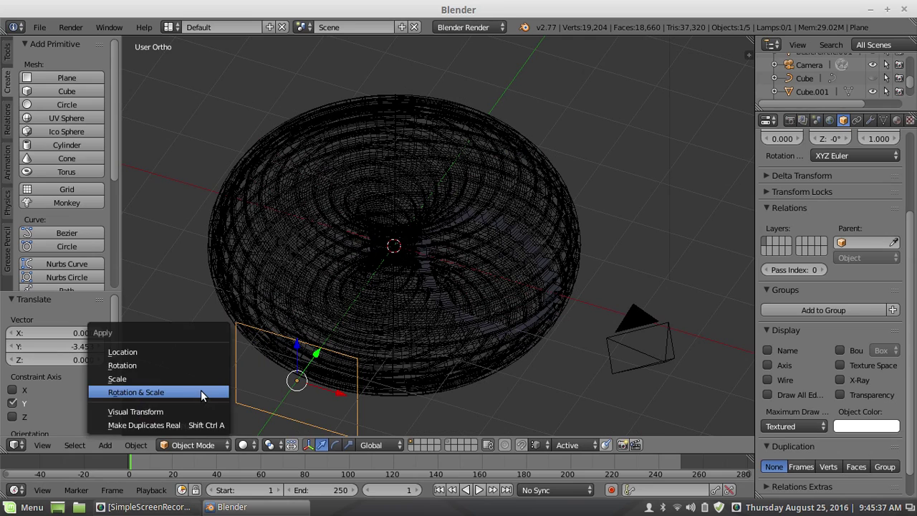
click(202, 393)
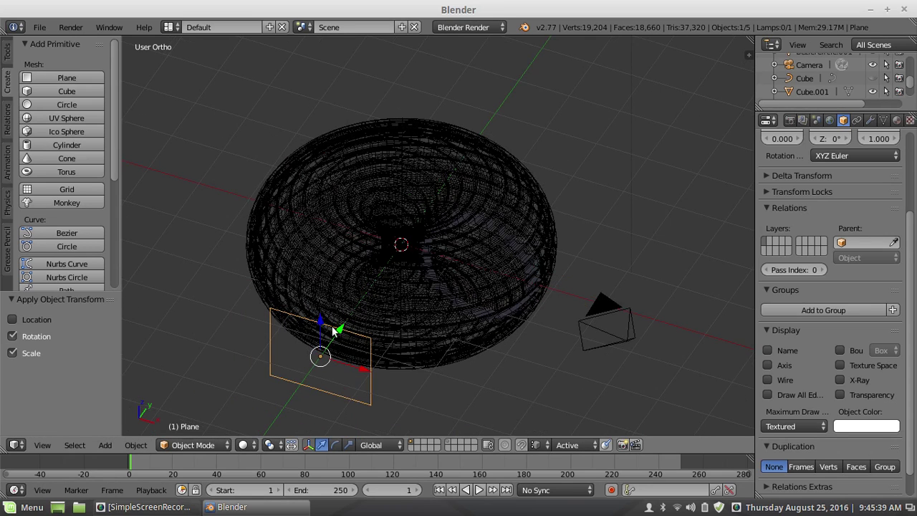
Select the rectangular outline plus the ridged ring as the active object, and enter Edit Mode on the ring.
middle_drag(345, 311, 342, 301)
scroll(342, 301, down, 1)
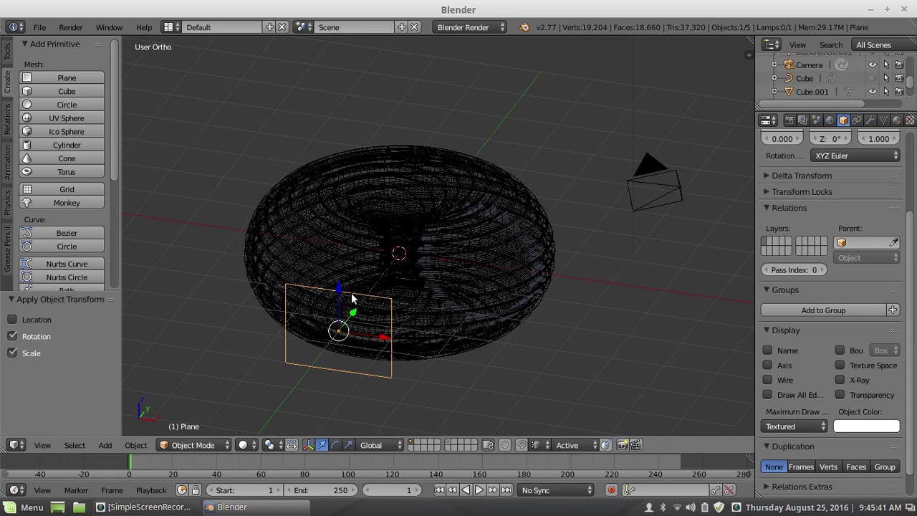
right_click(388, 264)
right_click(345, 370)
shift+right_click(437, 338)
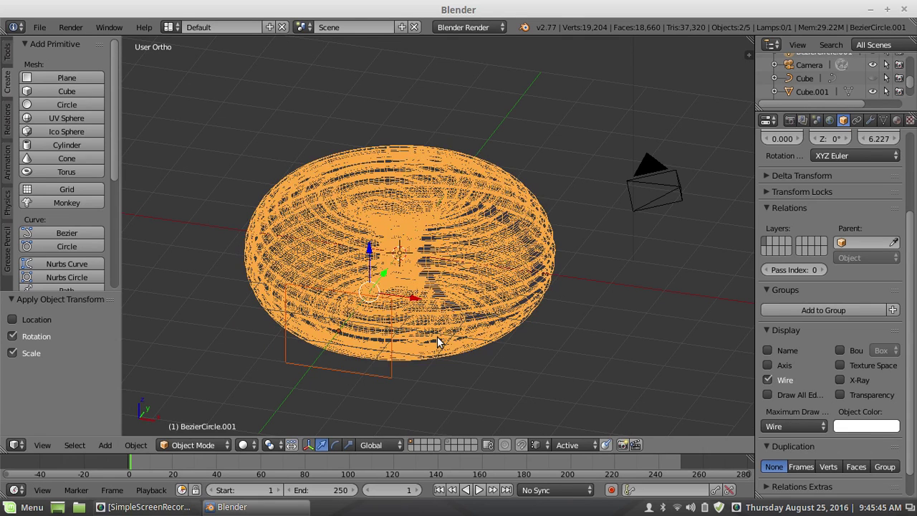
click(193, 445)
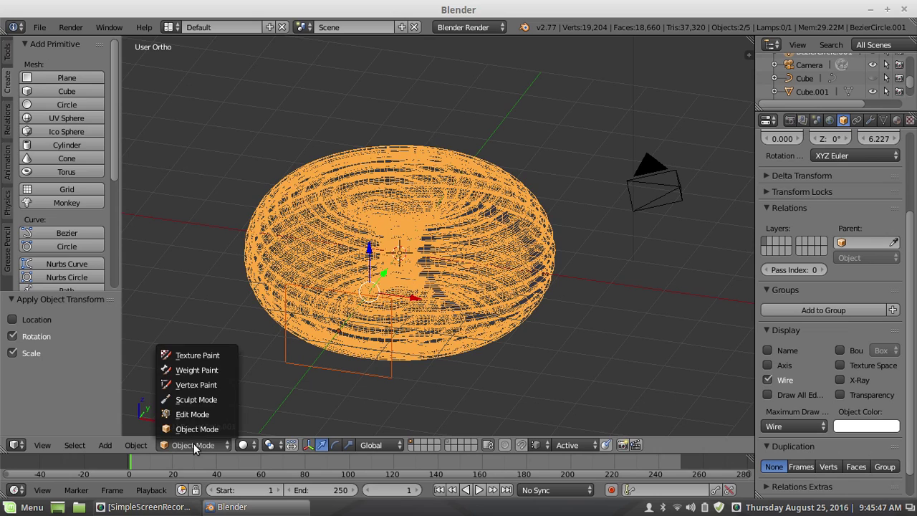
click(198, 415)
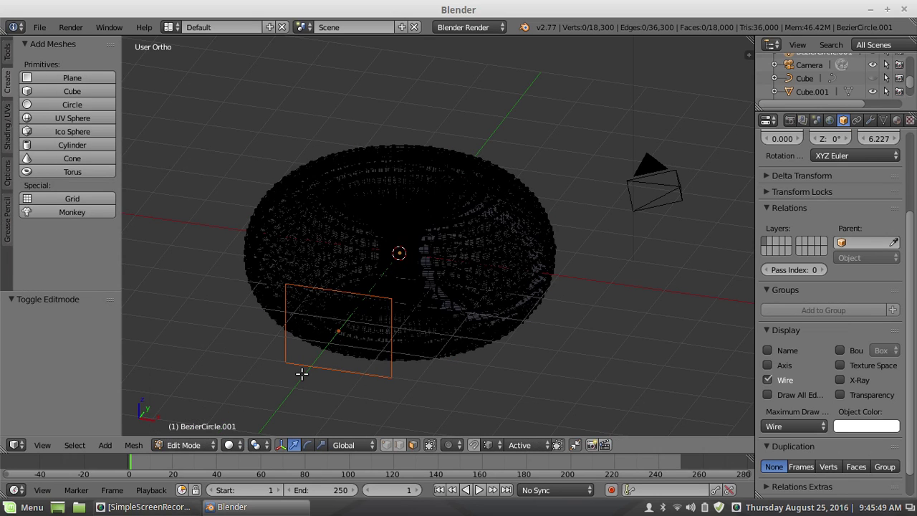
From the front view, Knife Project the rectangular outline onto the ring with Cut through enabled.
key(KP_1)
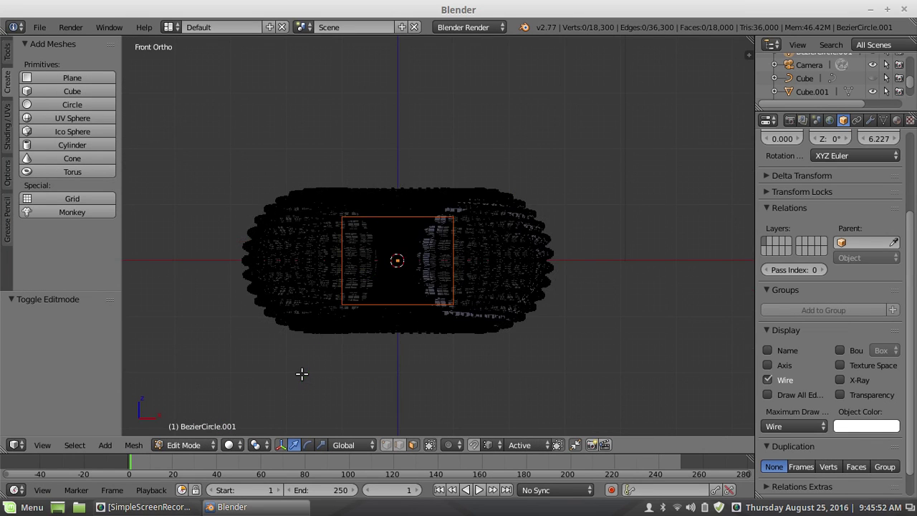
click(8, 50)
scroll(65, 168, down, 6)
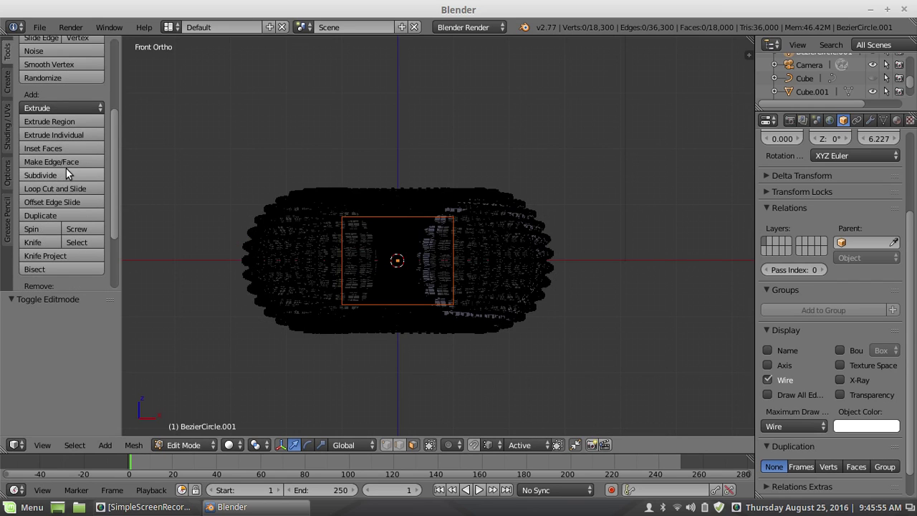
click(66, 228)
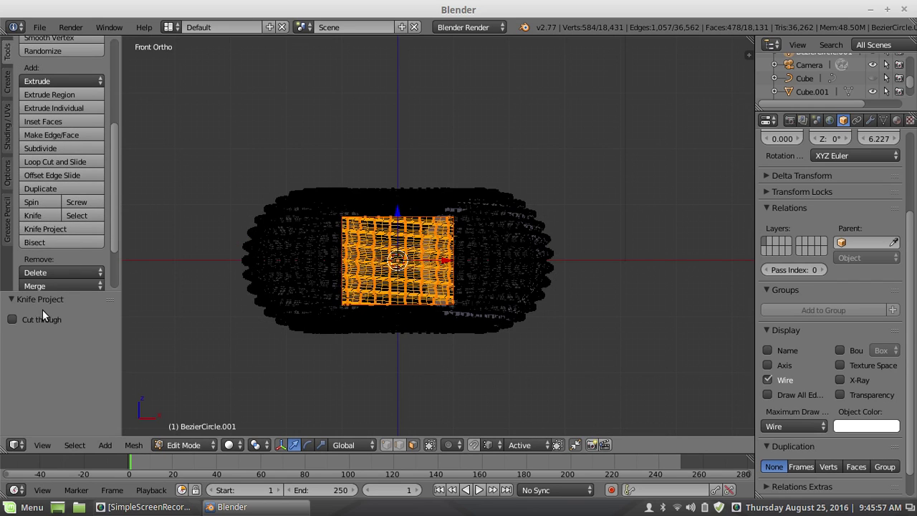
click(13, 320)
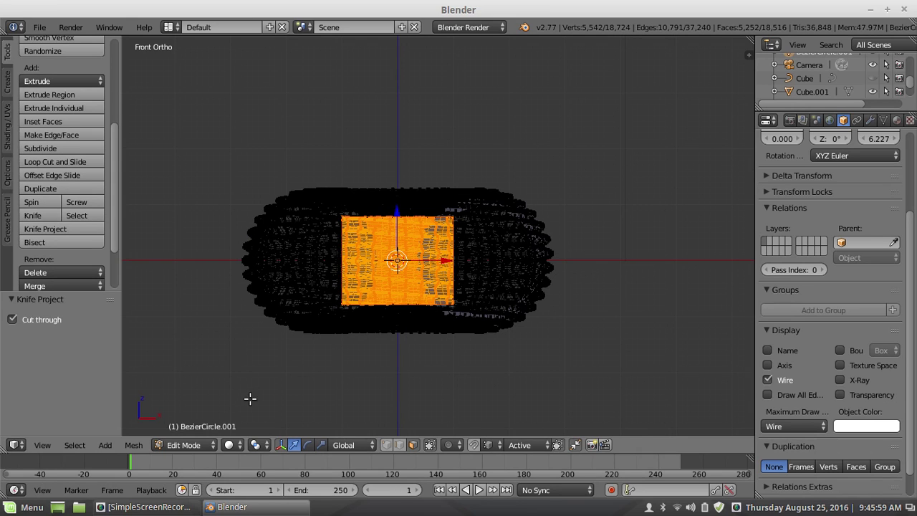
Invert the knife-projected selection and delete the ring's faces outside the rectangular cut.
click(83, 446)
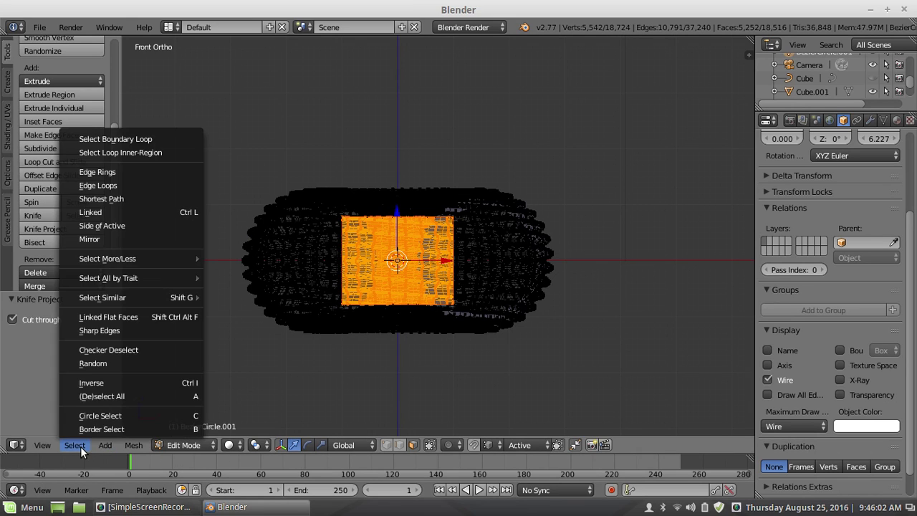
click(93, 381)
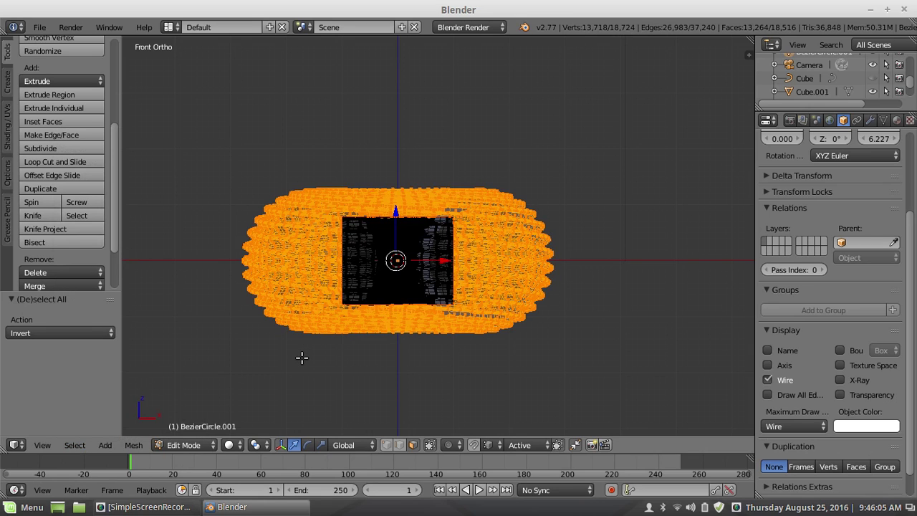
key(x)
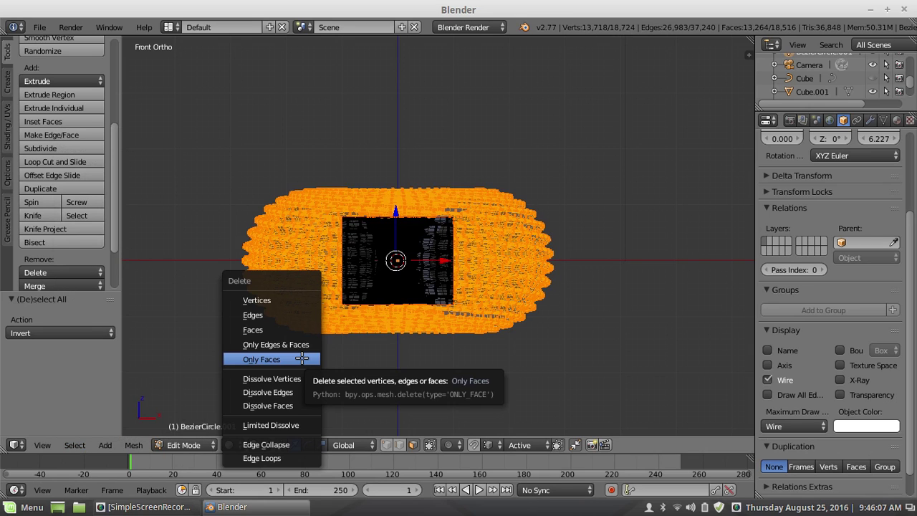
click(277, 328)
middle_drag(455, 305, 391, 360)
scroll(384, 313, up, 3)
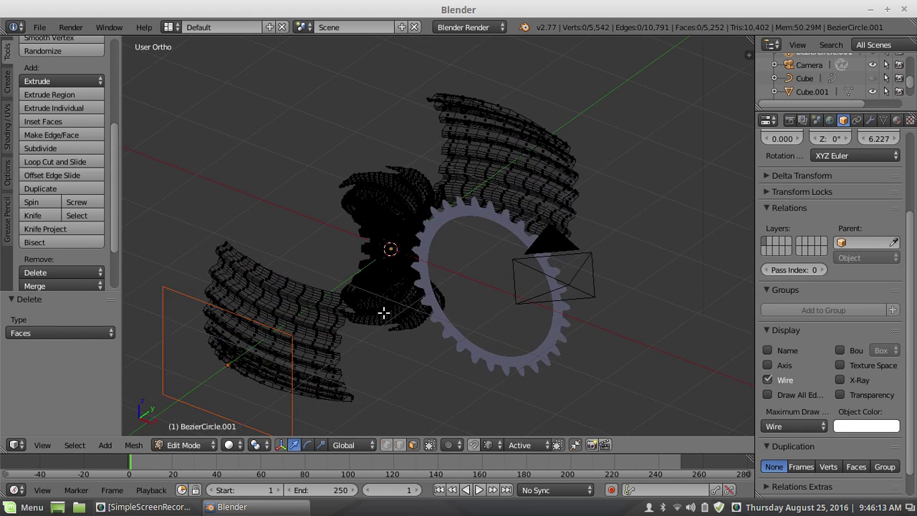
Select the linked ridged fragment nearest the rectangular outline and delete its vertices.
scroll(384, 308, down, 2)
middle_drag(384, 308, 316, 341)
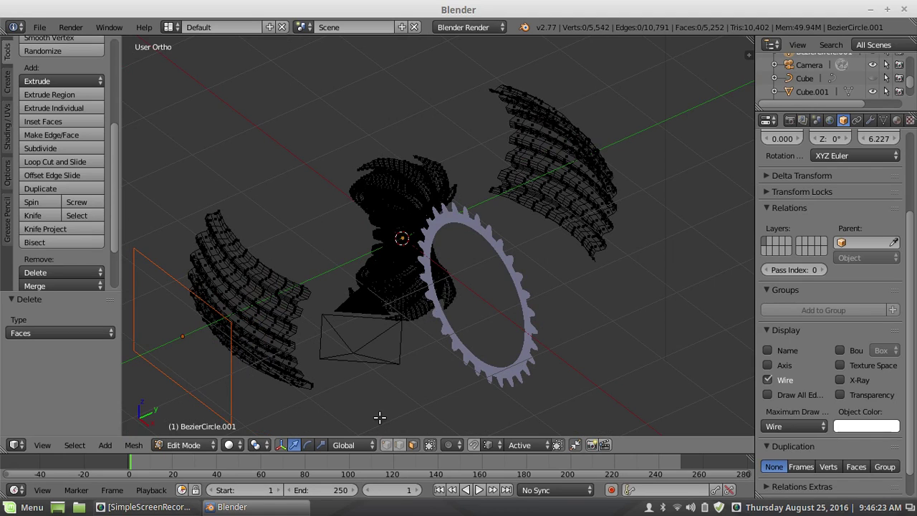
scroll(290, 281, down, 2)
scroll(294, 280, up, 1)
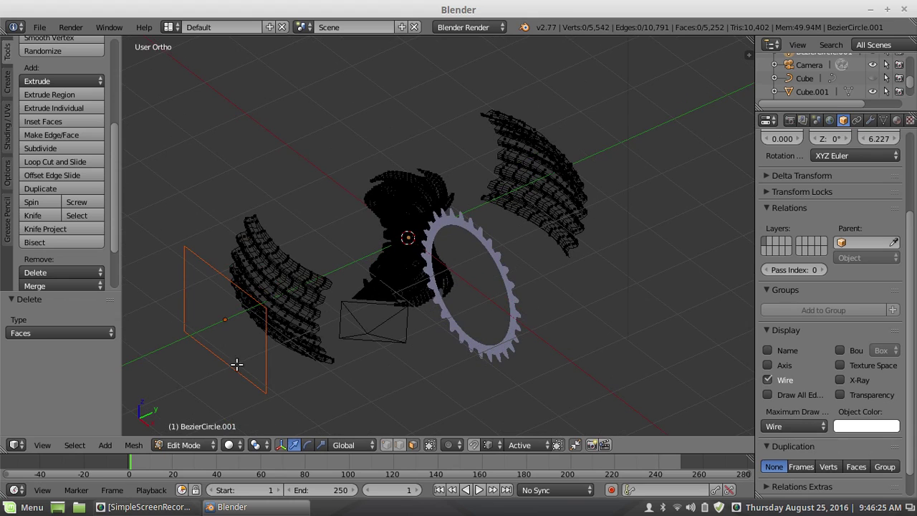
right_click(308, 290)
key(l)
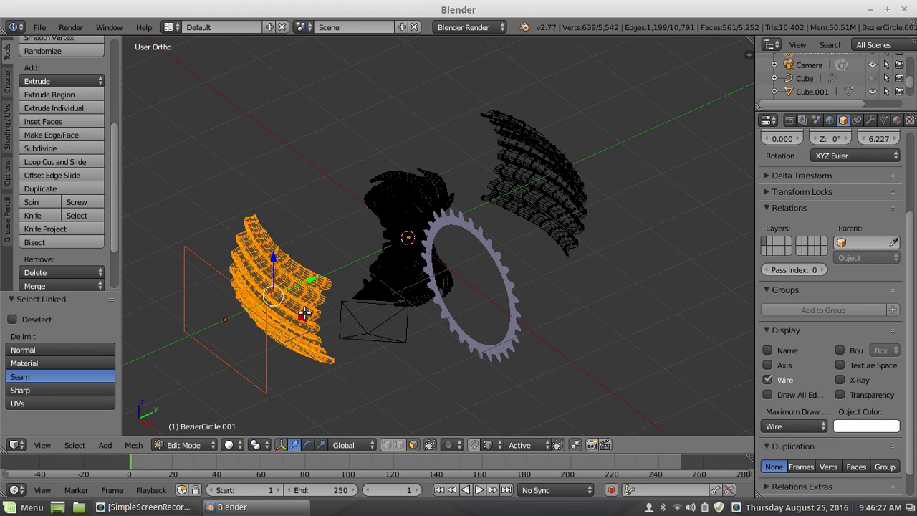
key(x)
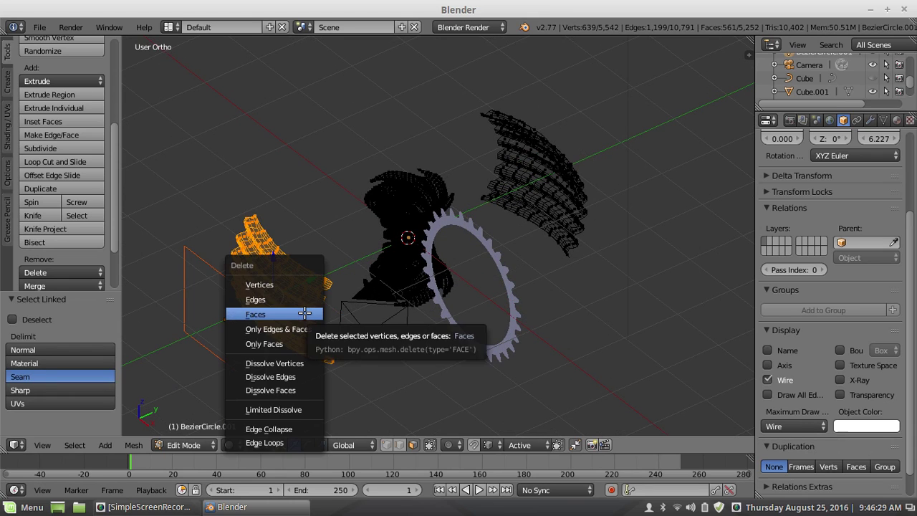
click(290, 287)
Select the linked ridged fragment on the far side of the Y axis and delete its vertices.
middle_drag(485, 301, 481, 344)
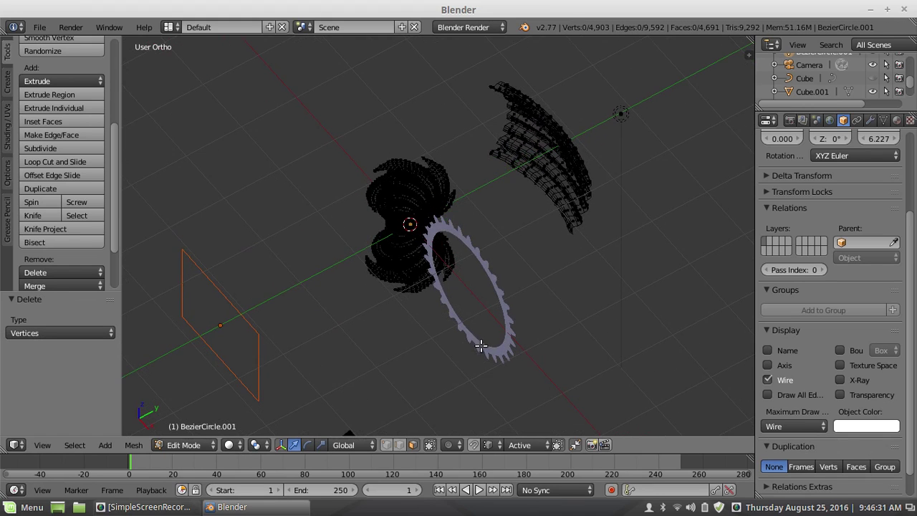
right_click(572, 175)
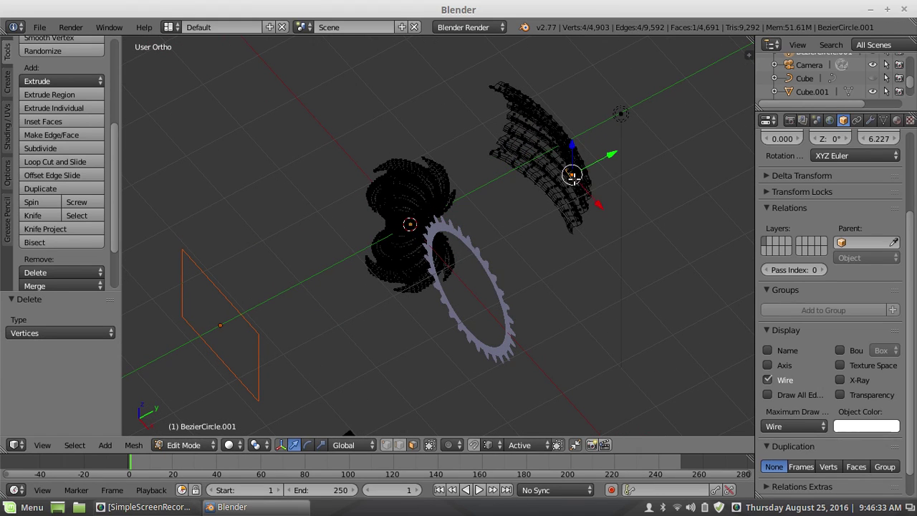
key(l)
key(x)
click(573, 180)
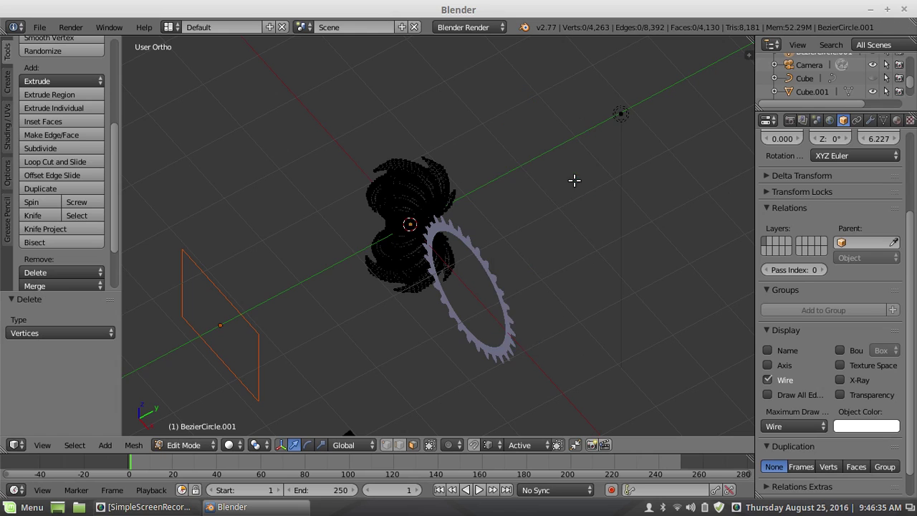
Return to Object Mode and examine the remaining central ridged piece beside the gear from several angles.
middle_drag(344, 235, 463, 266)
click(200, 441)
click(198, 426)
middle_drag(411, 314, 292, 316)
scroll(390, 279, up, 2)
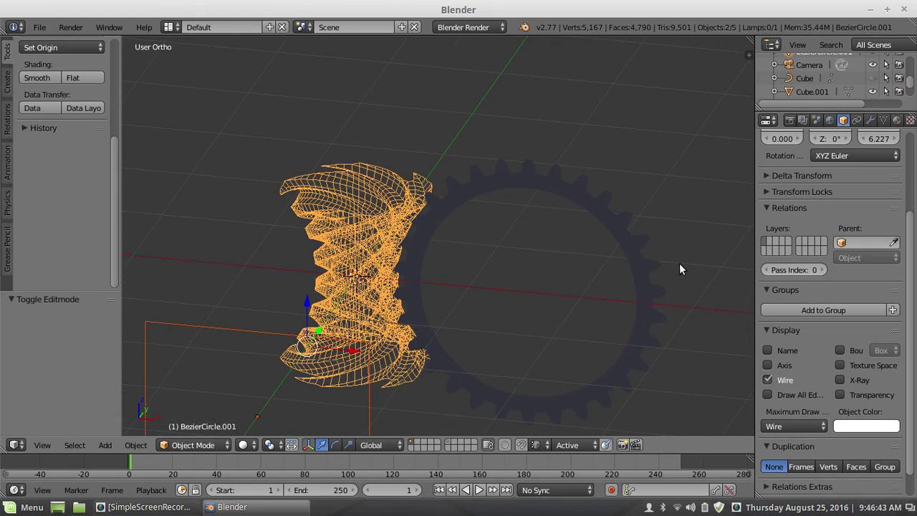
scroll(361, 284, down, 1)
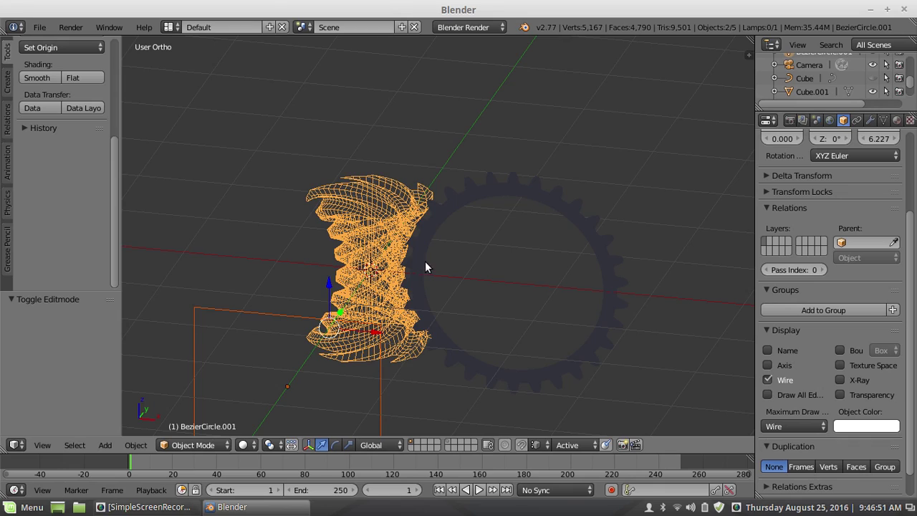
middle_drag(424, 261, 460, 309)
scroll(414, 276, up, 1)
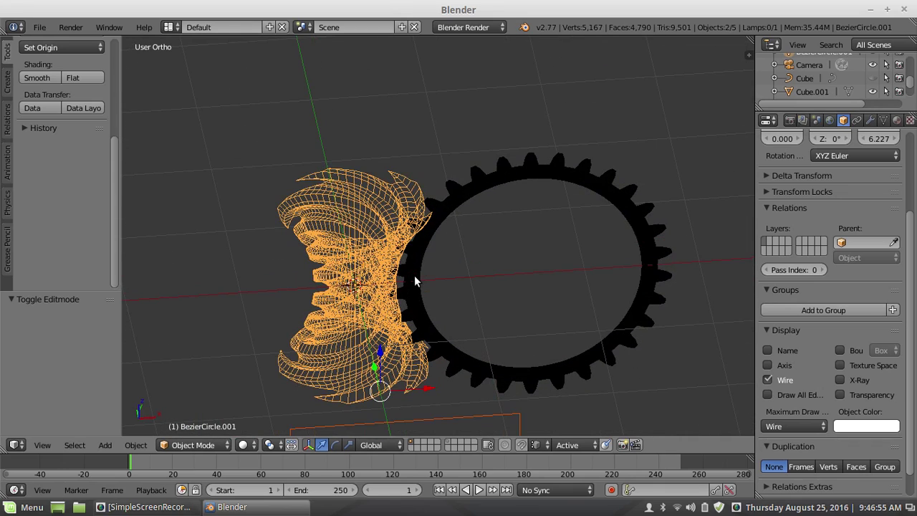
middle_drag(417, 269, 391, 298)
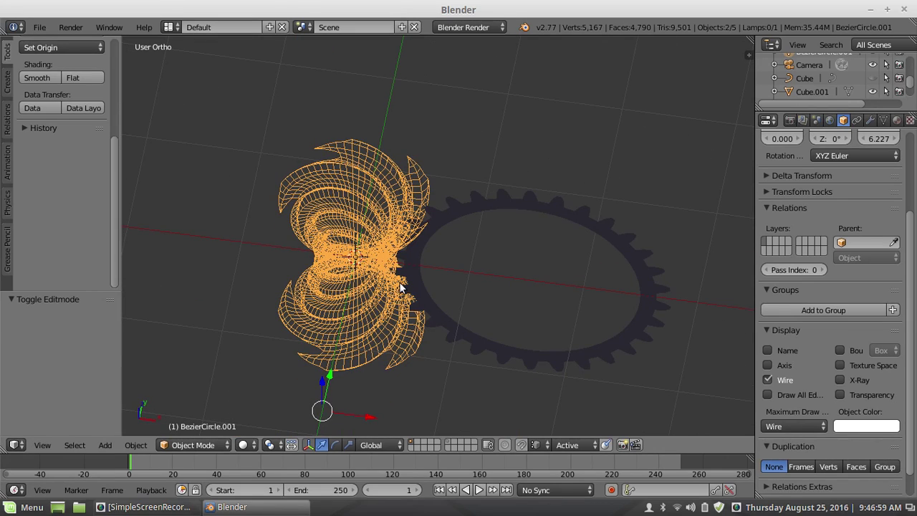
middle_drag(404, 288, 326, 305)
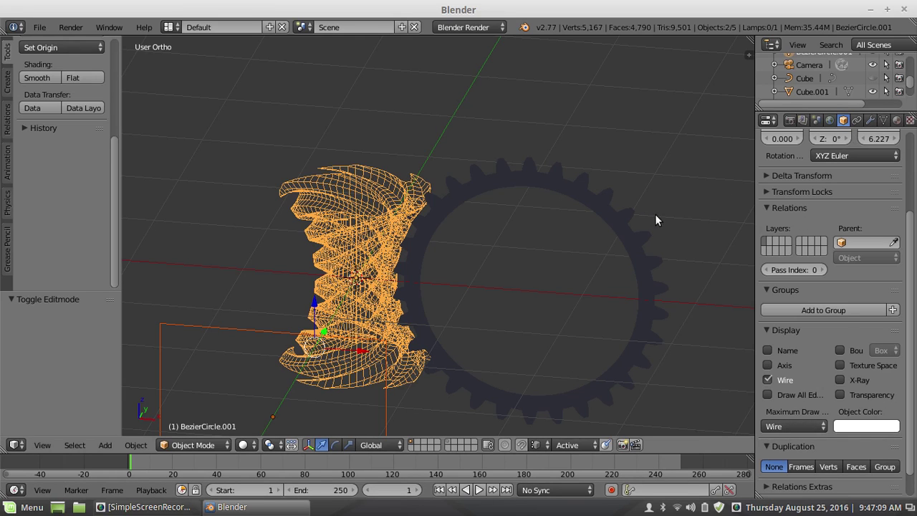
Set the ridged piece's maximum draw type to Solid, turn off its Wire display, and inspect the shaded surface.
scroll(829, 145, up, 4)
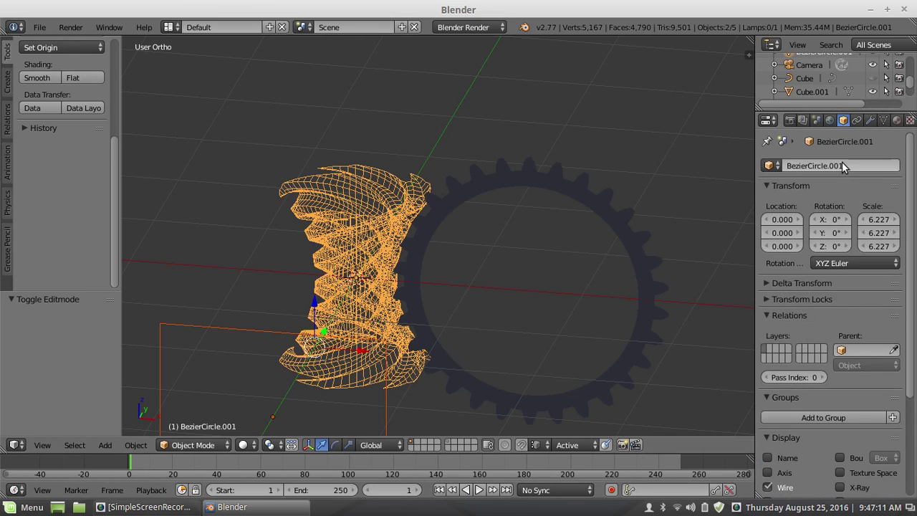
scroll(838, 186, down, 4)
click(791, 425)
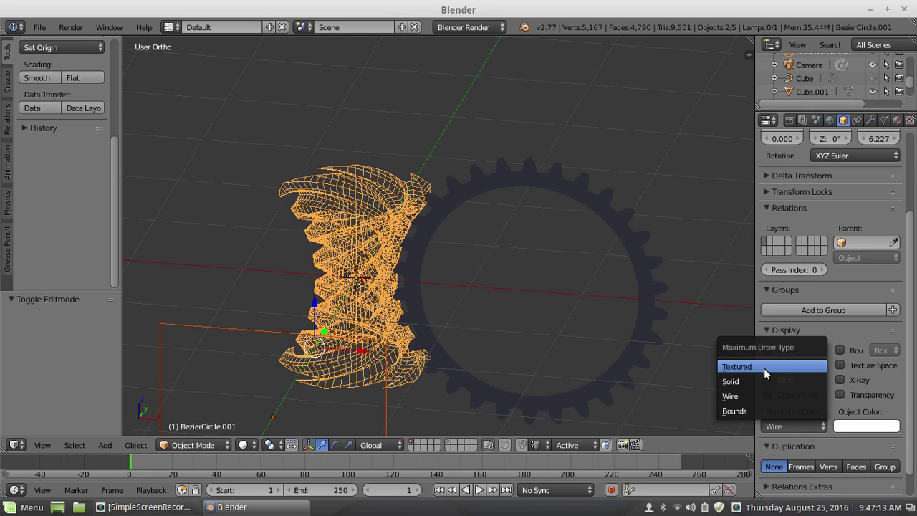
click(761, 380)
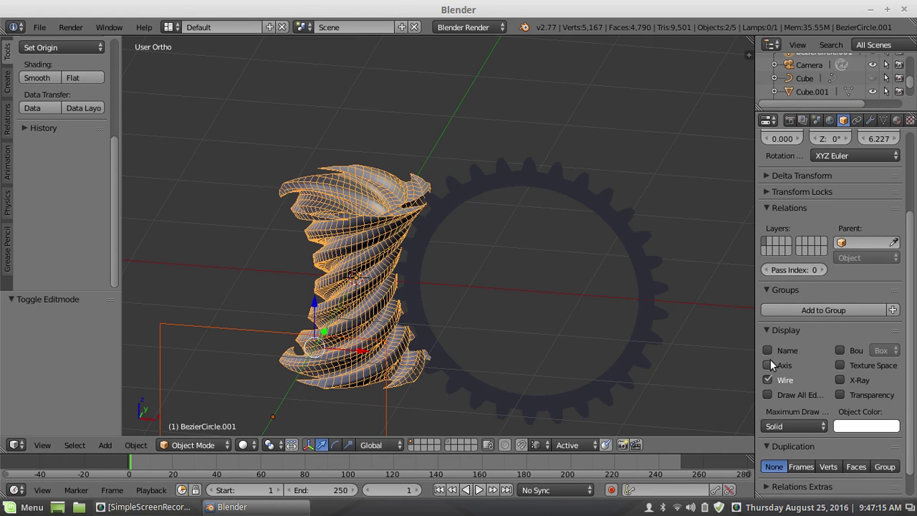
click(768, 380)
middle_drag(508, 259, 477, 229)
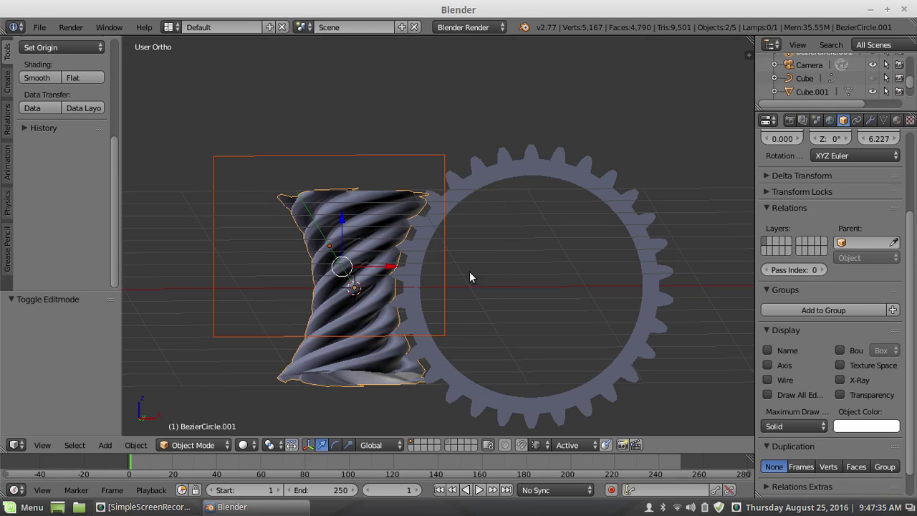
middle_drag(444, 272, 317, 239)
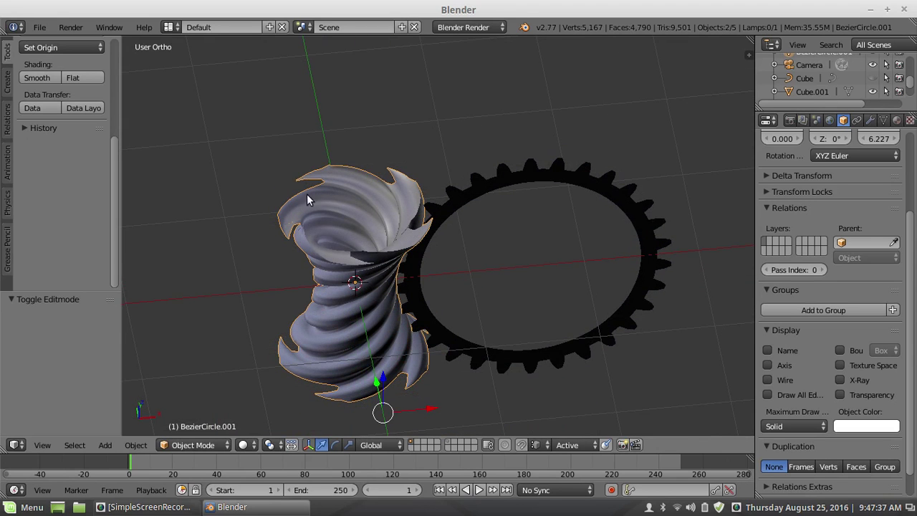
middle_drag(369, 311, 438, 285)
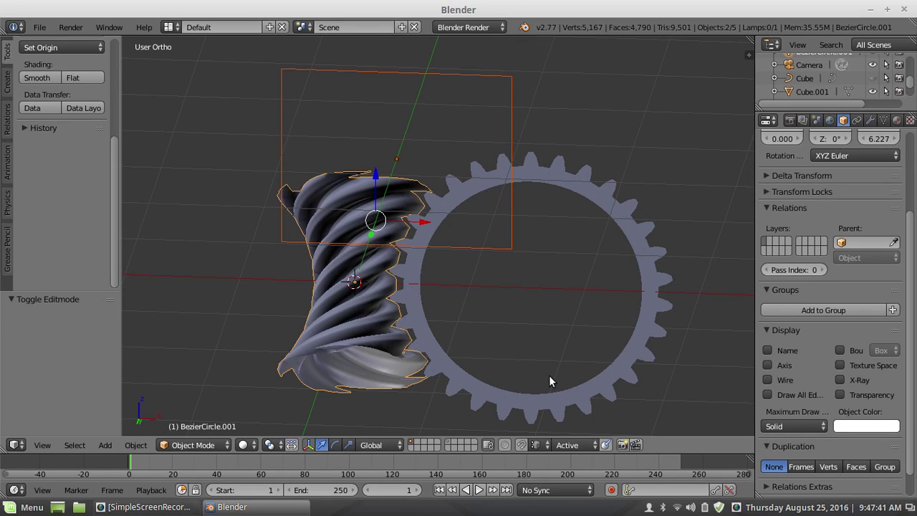